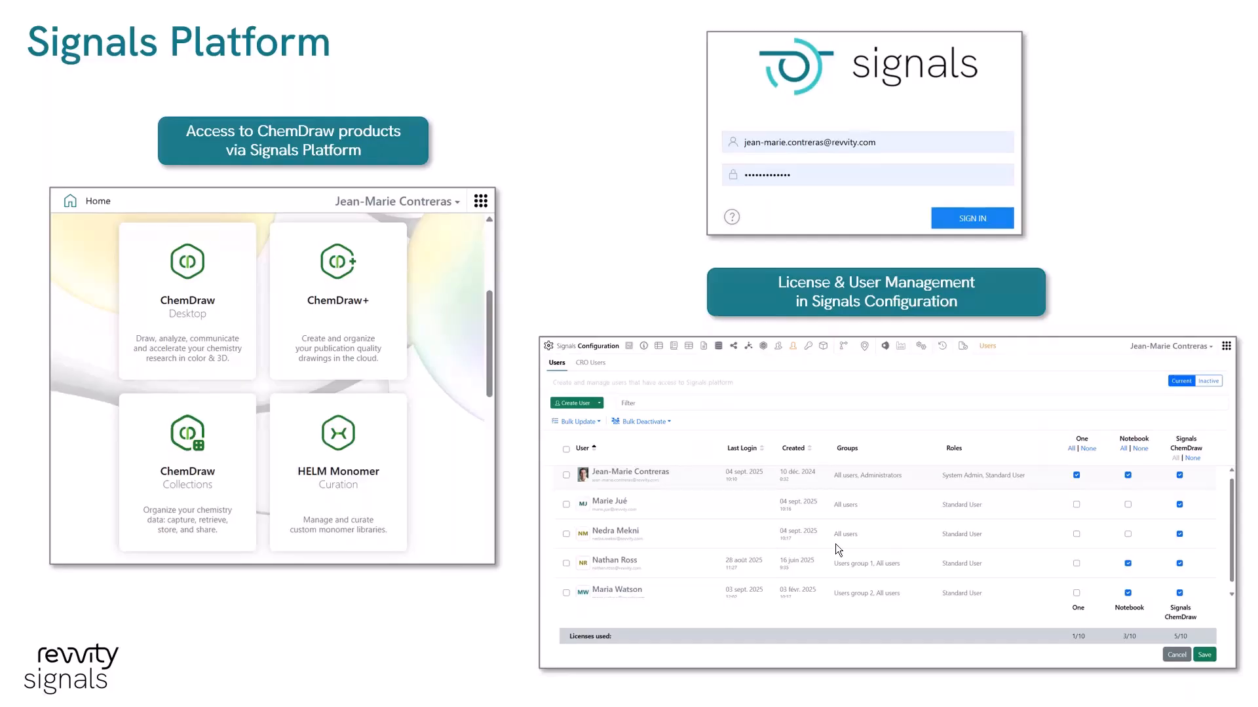
pyautogui.click(858, 381)
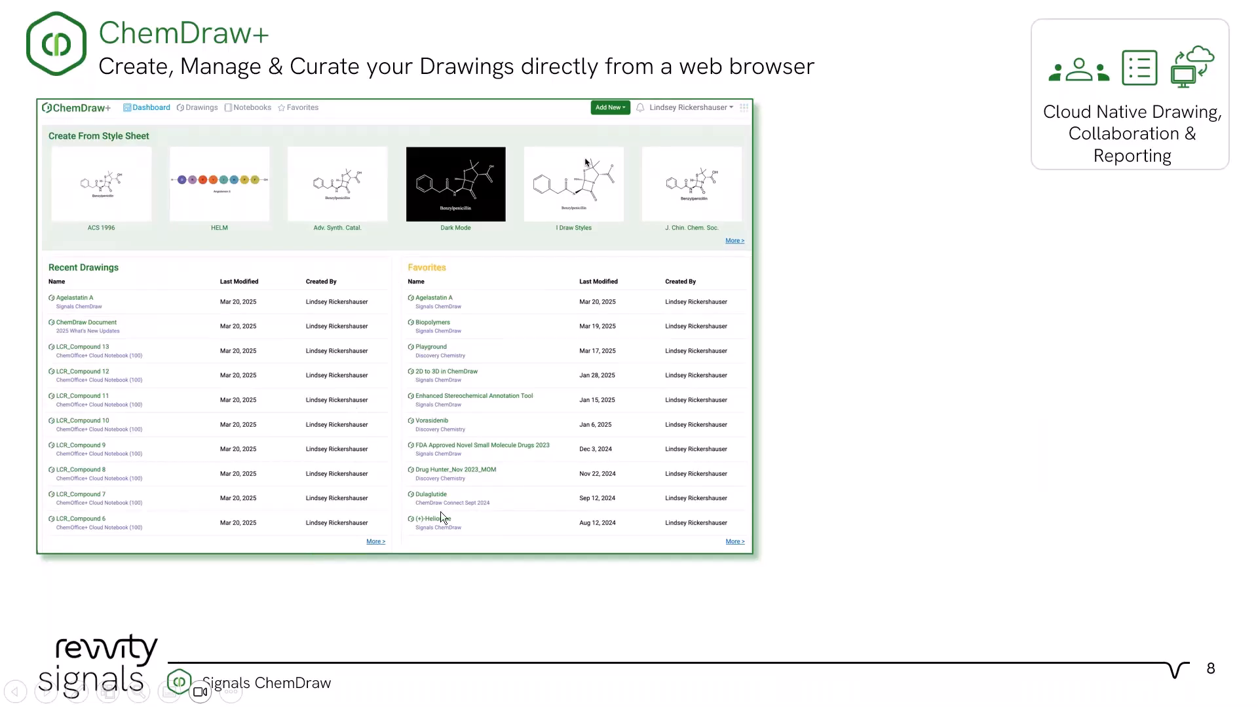
pyautogui.click(375, 372)
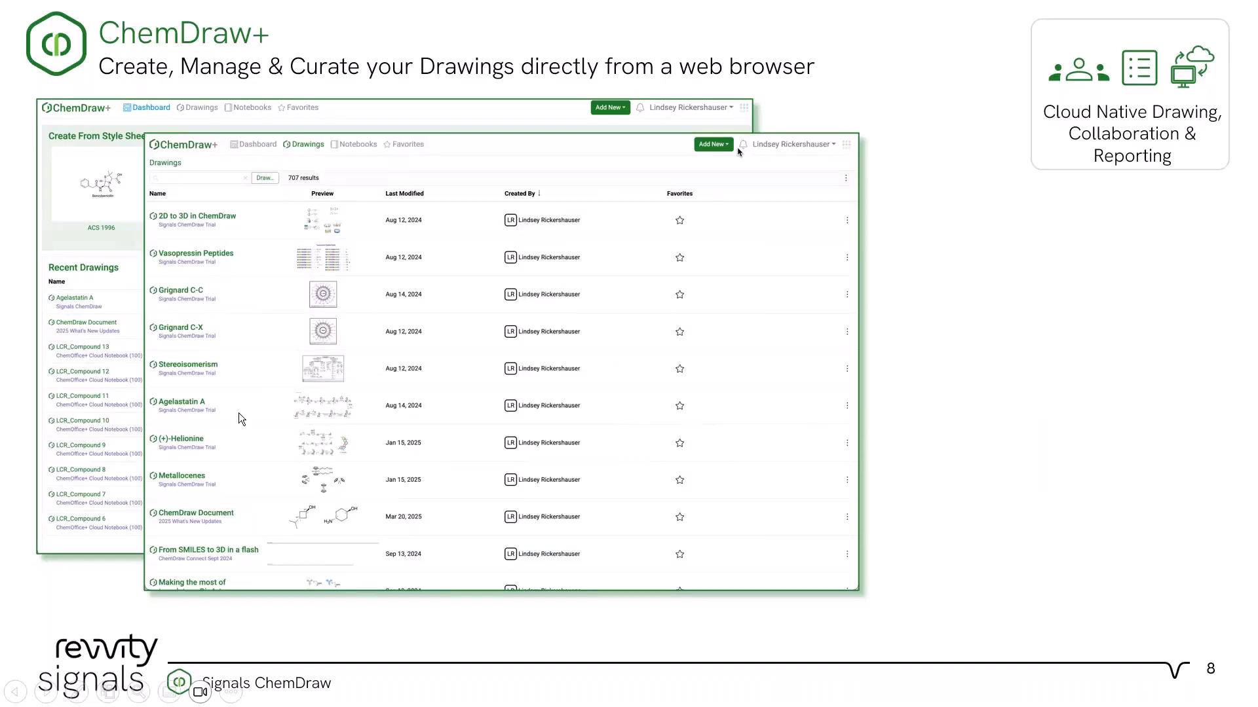
pyautogui.click(349, 502)
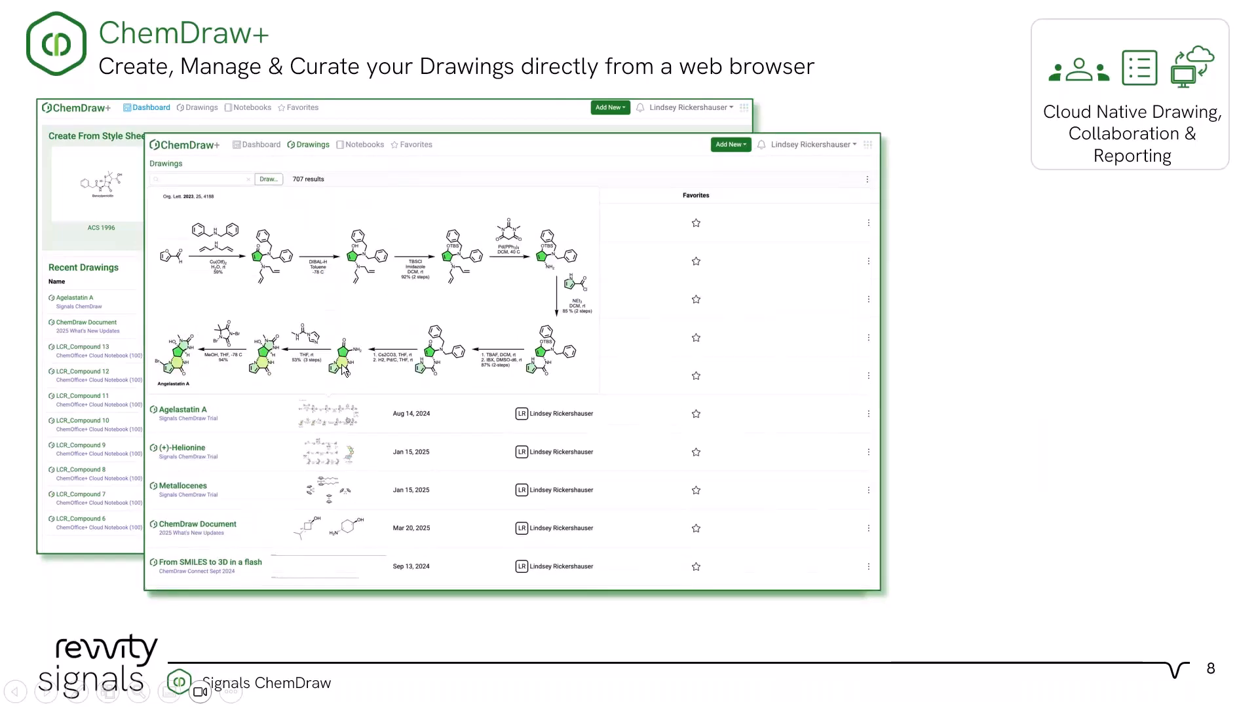
pyautogui.click(288, 512)
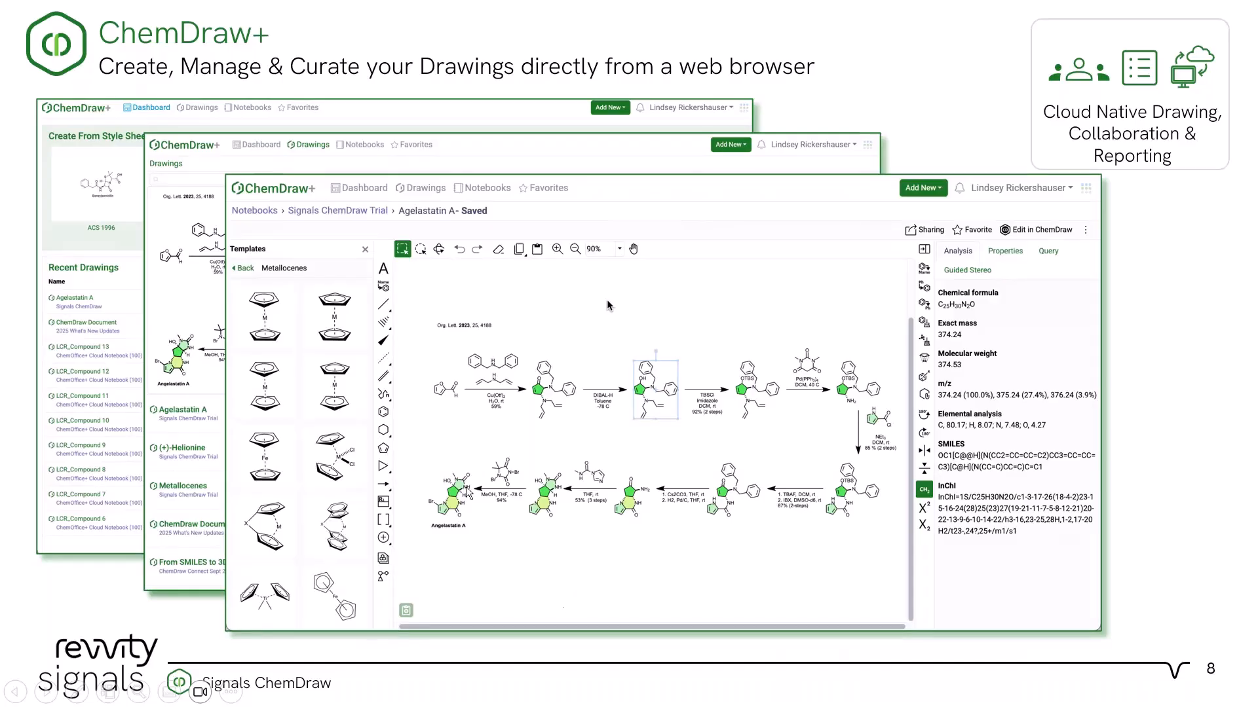
pyautogui.click(500, 499)
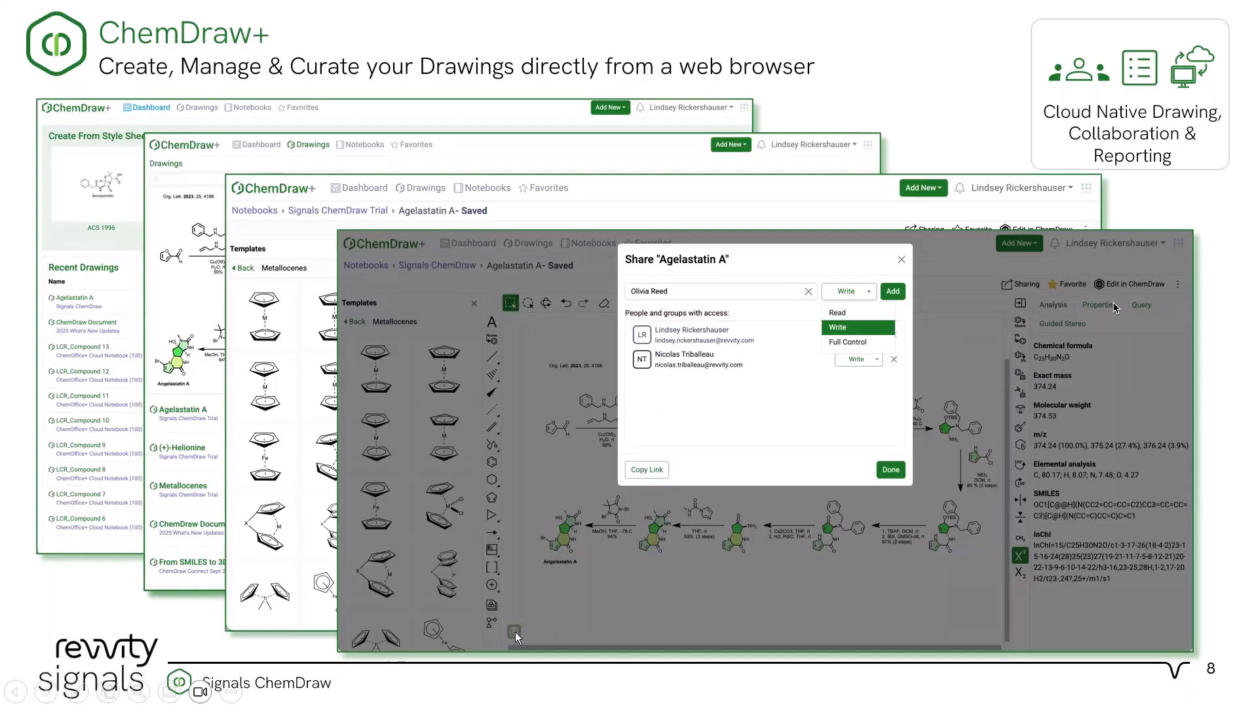
pyautogui.click(480, 578)
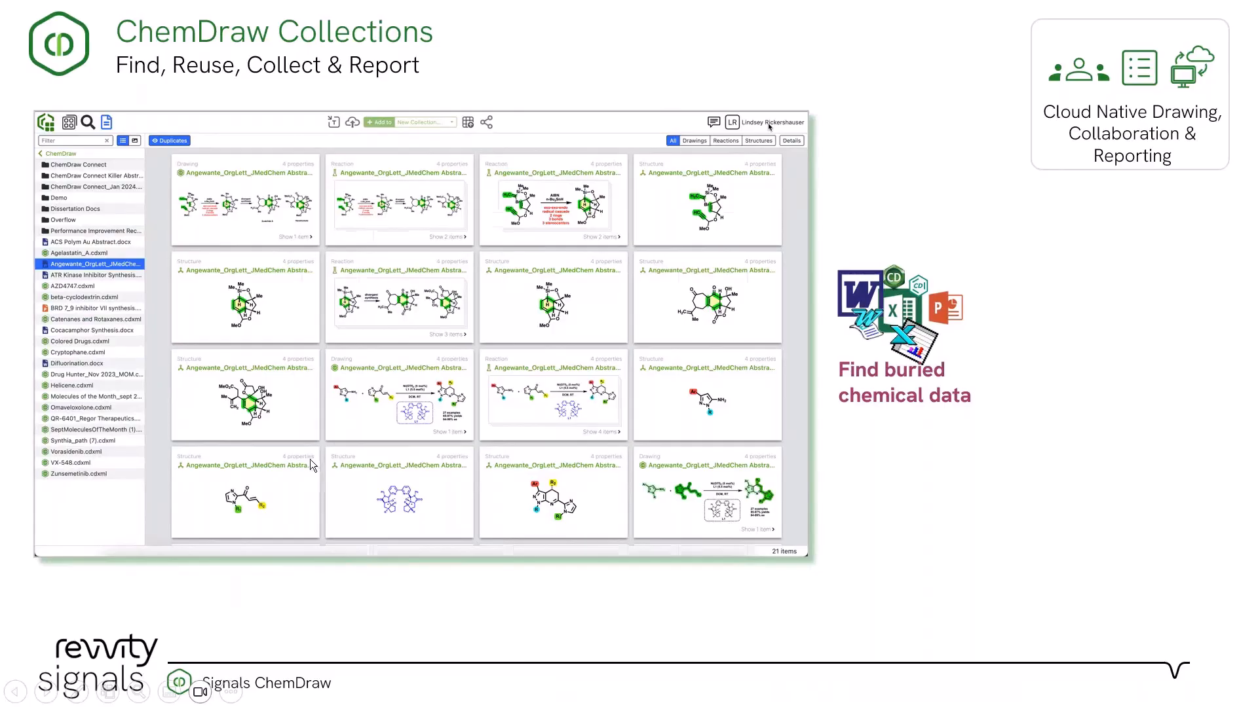
pyautogui.click(952, 525)
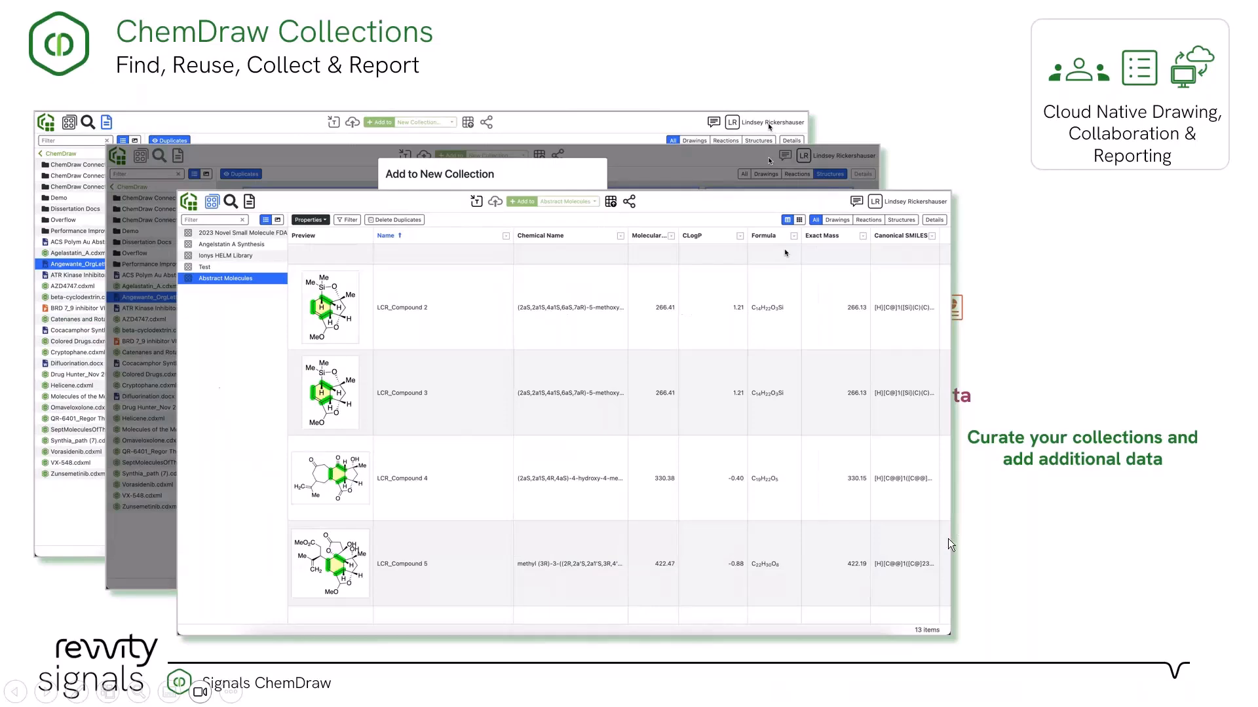
pyautogui.click(778, 465)
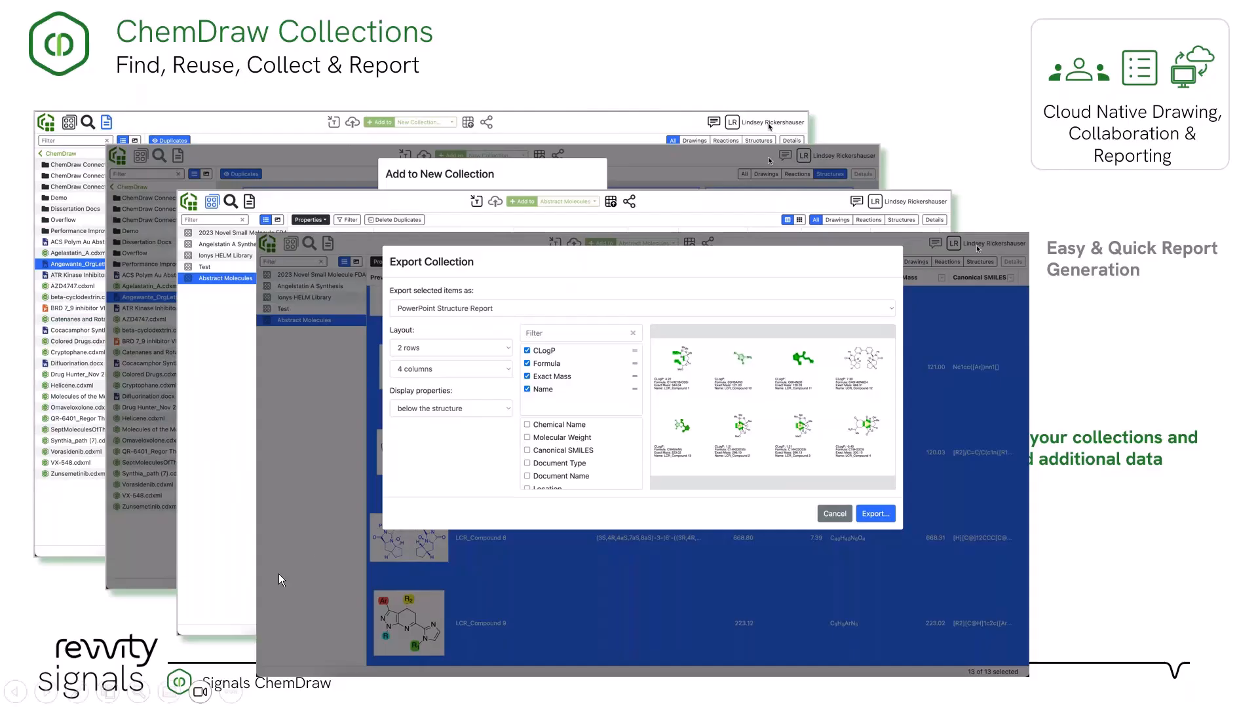
pyautogui.click(262, 497)
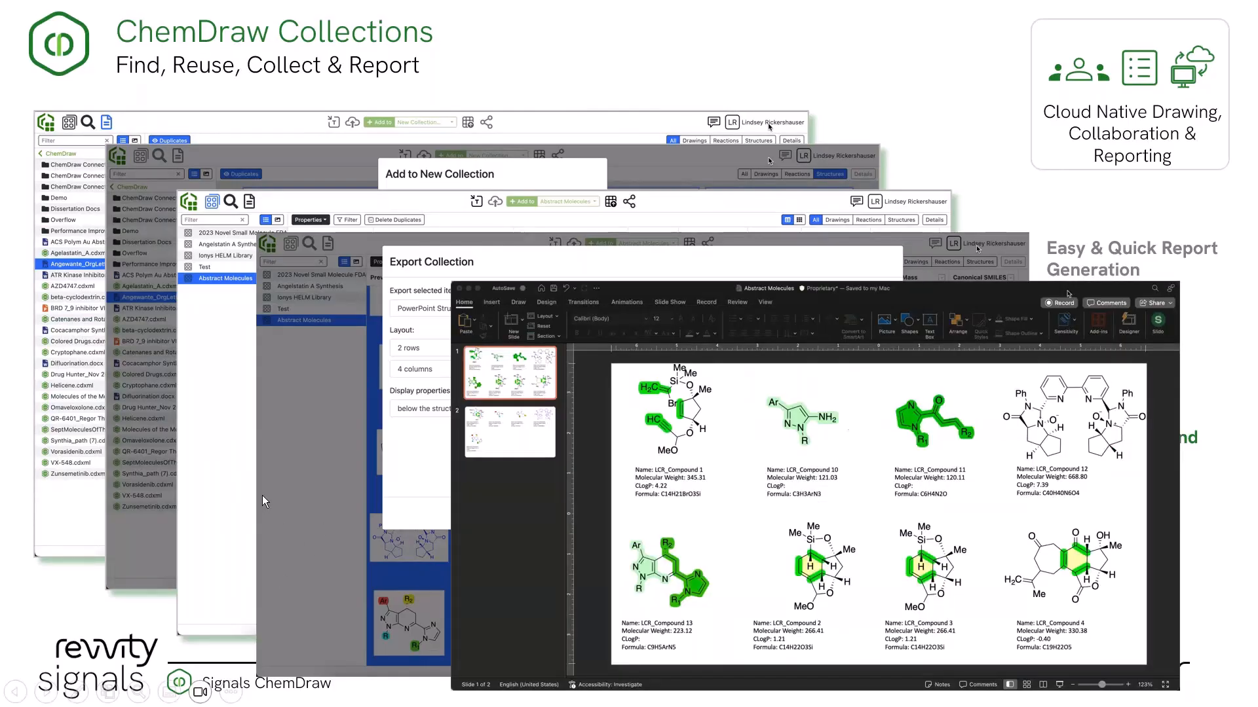
pyautogui.click(262, 502)
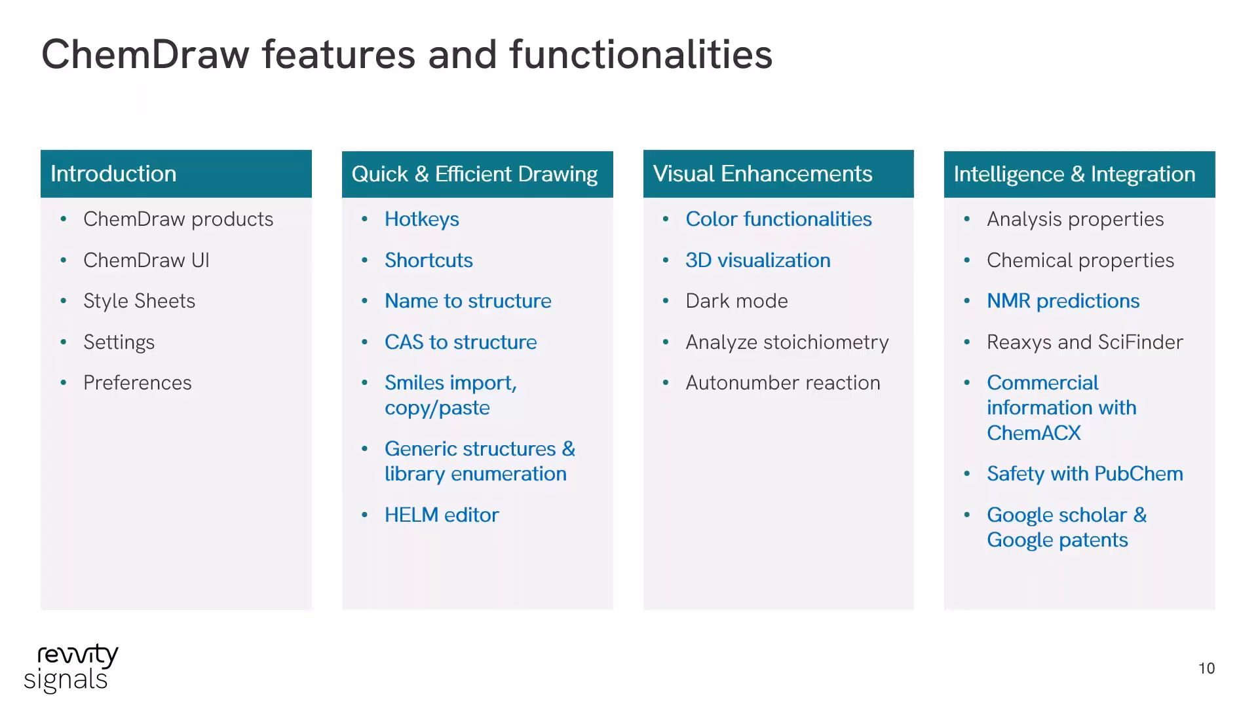
pyautogui.click(511, 658)
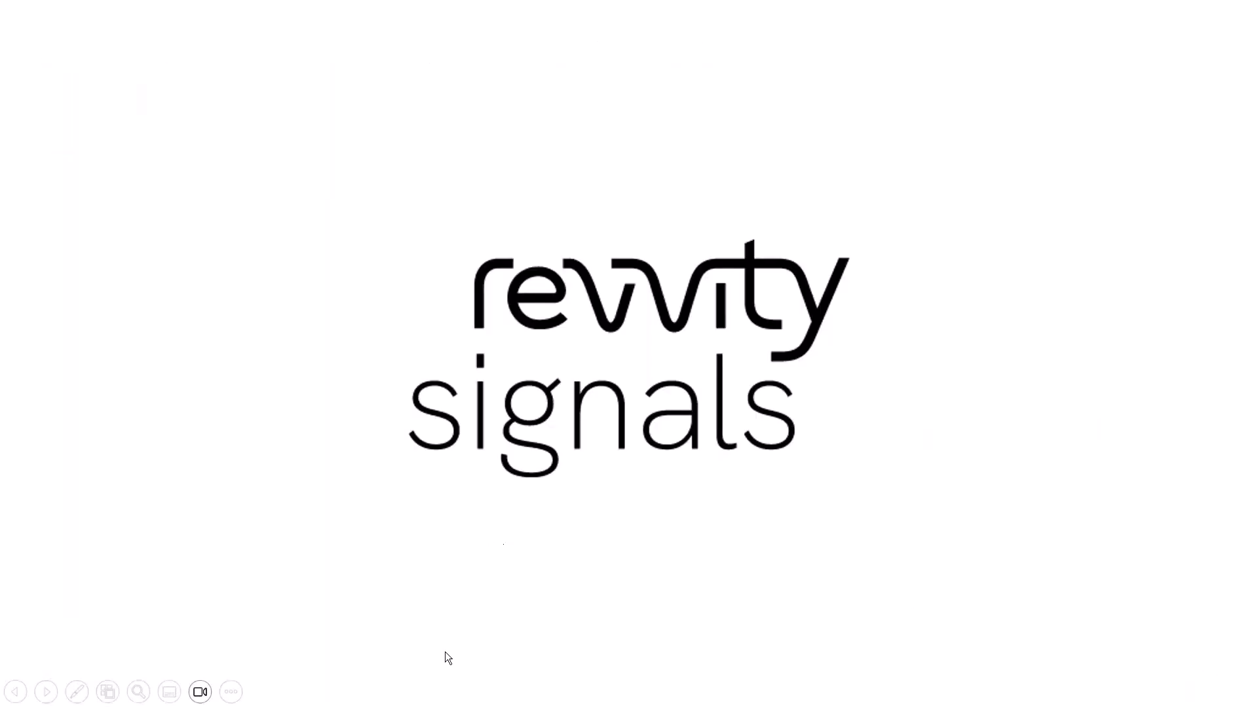
pyautogui.click(554, 436)
# End the slide show and switch to the Chrome window to bring up the Signals login page
pyautogui.press('Left')
pyautogui.press('Escape')
pyautogui.moveTo(280, 687)
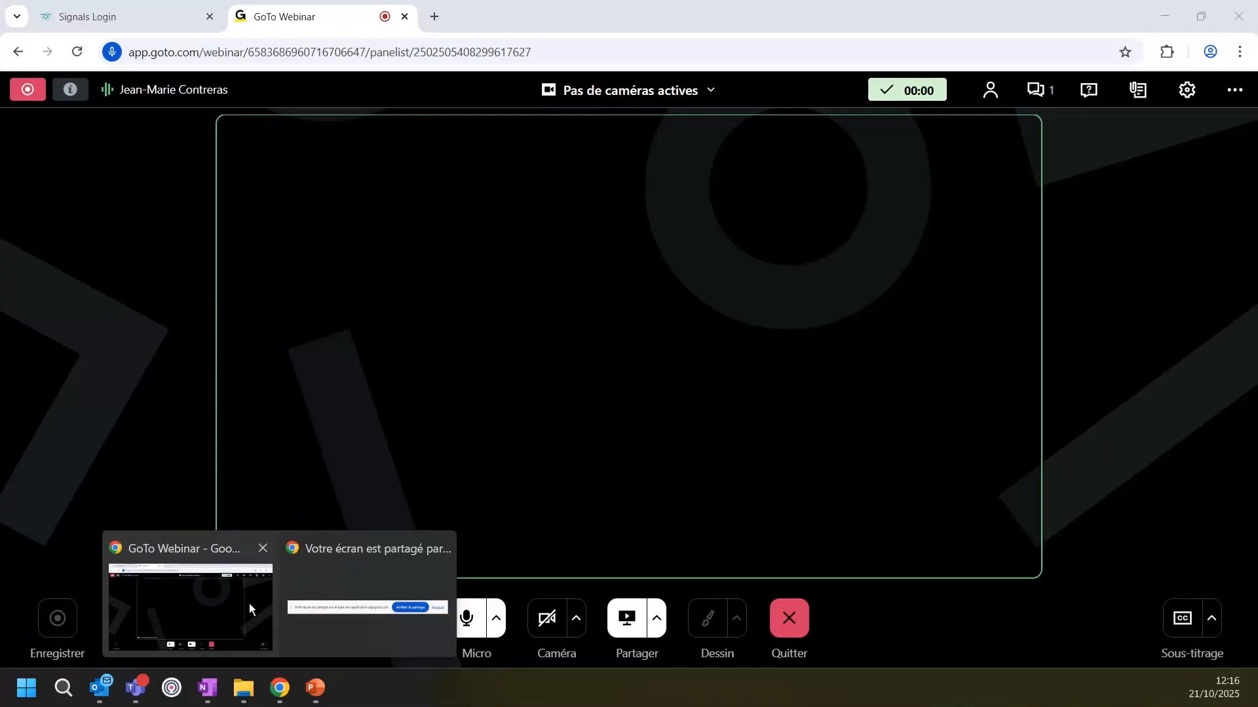
pyautogui.click(249, 603)
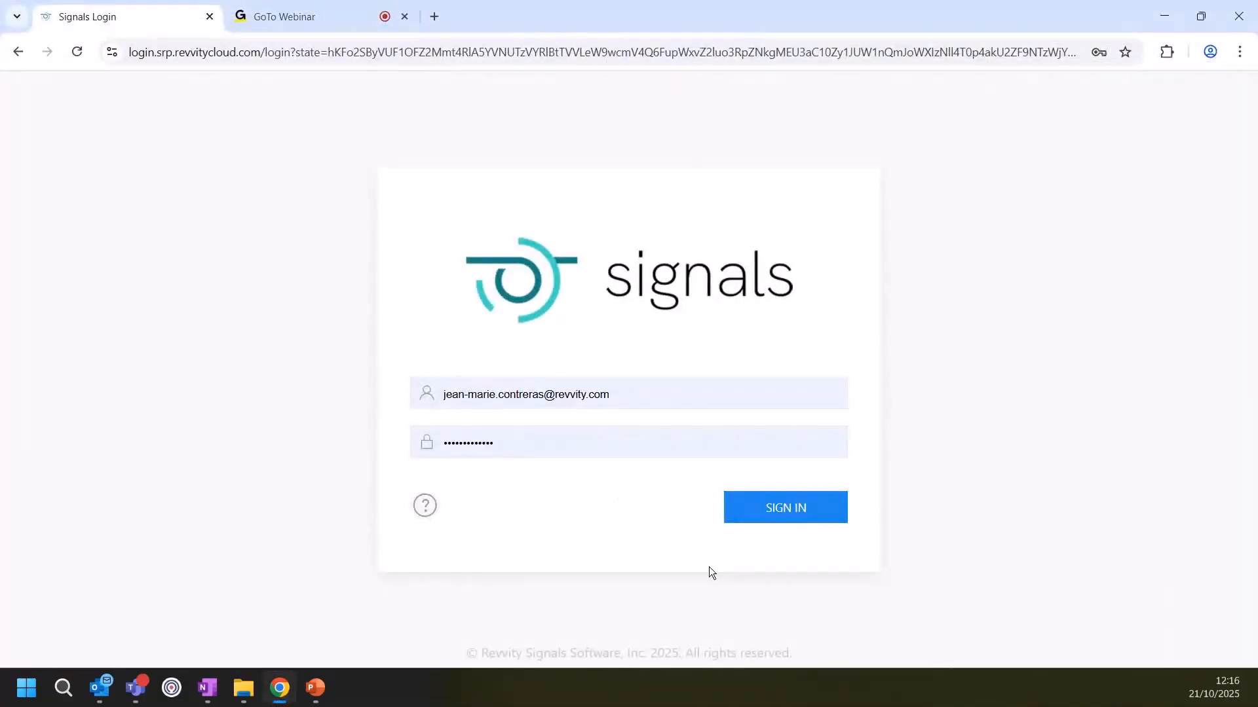
# Sign in to Signals with the saved credentials, going back through the login page to reach the portal home
pyautogui.click(797, 510)
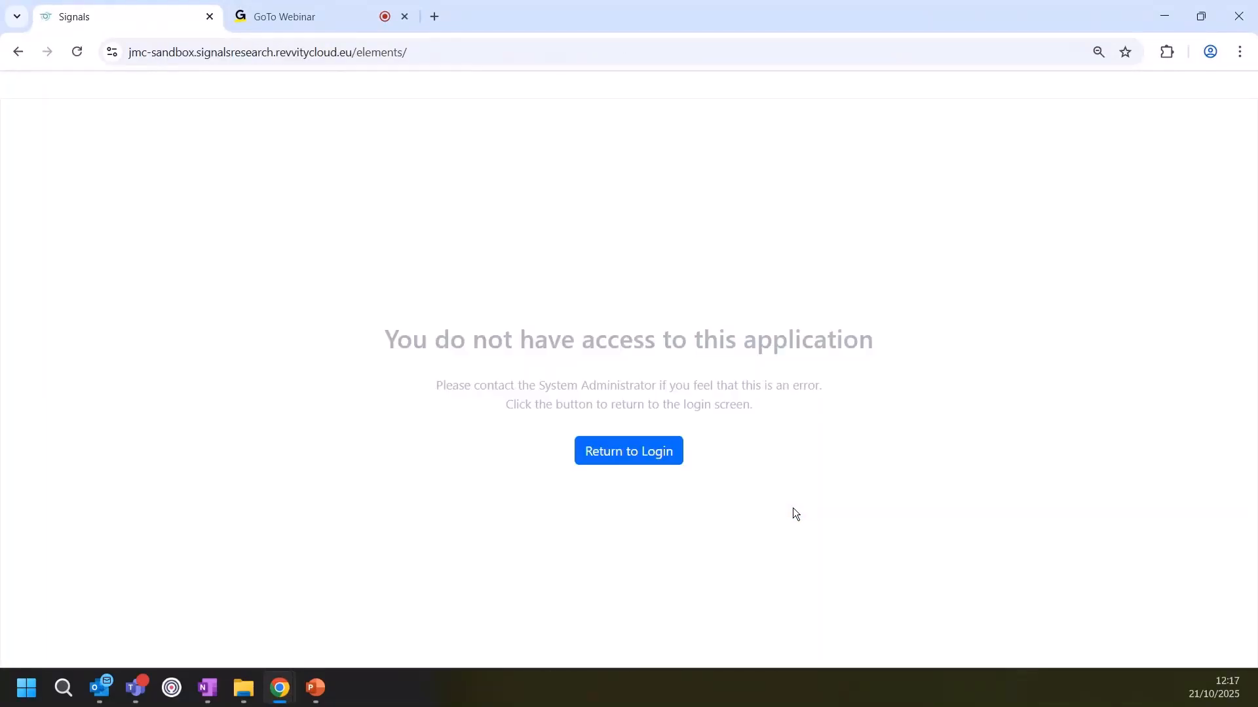
pyautogui.click(658, 454)
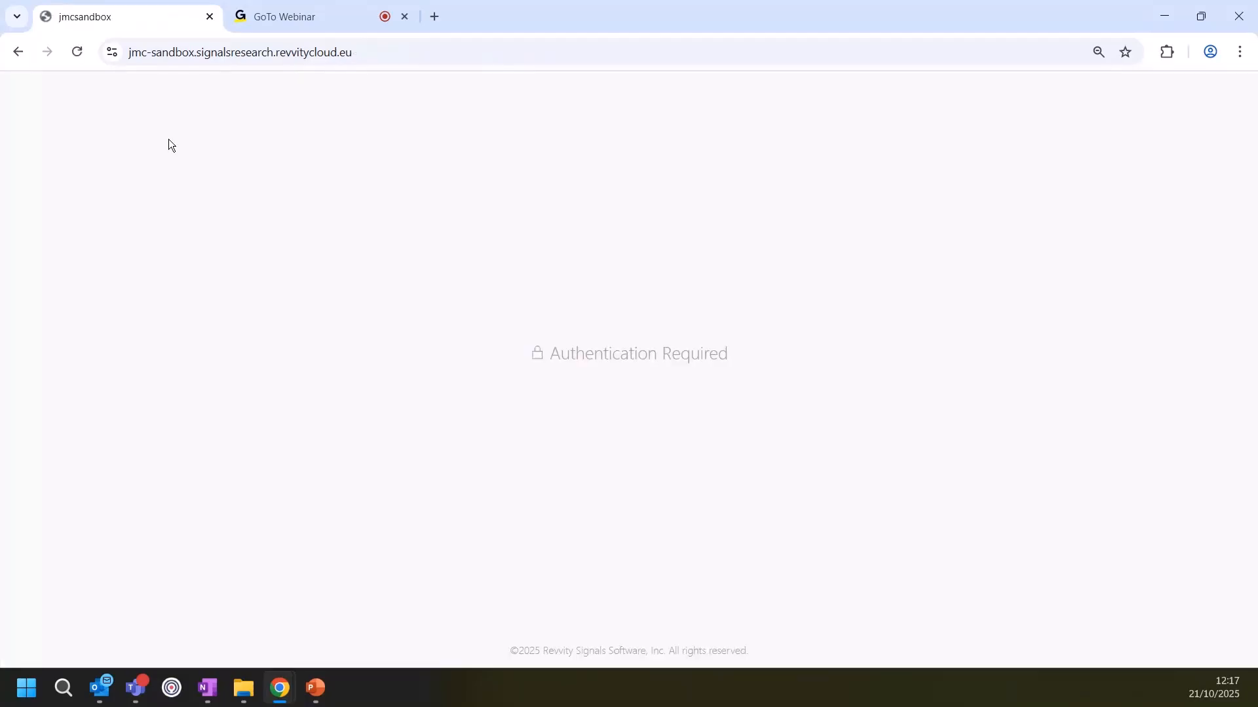
pyautogui.click(773, 508)
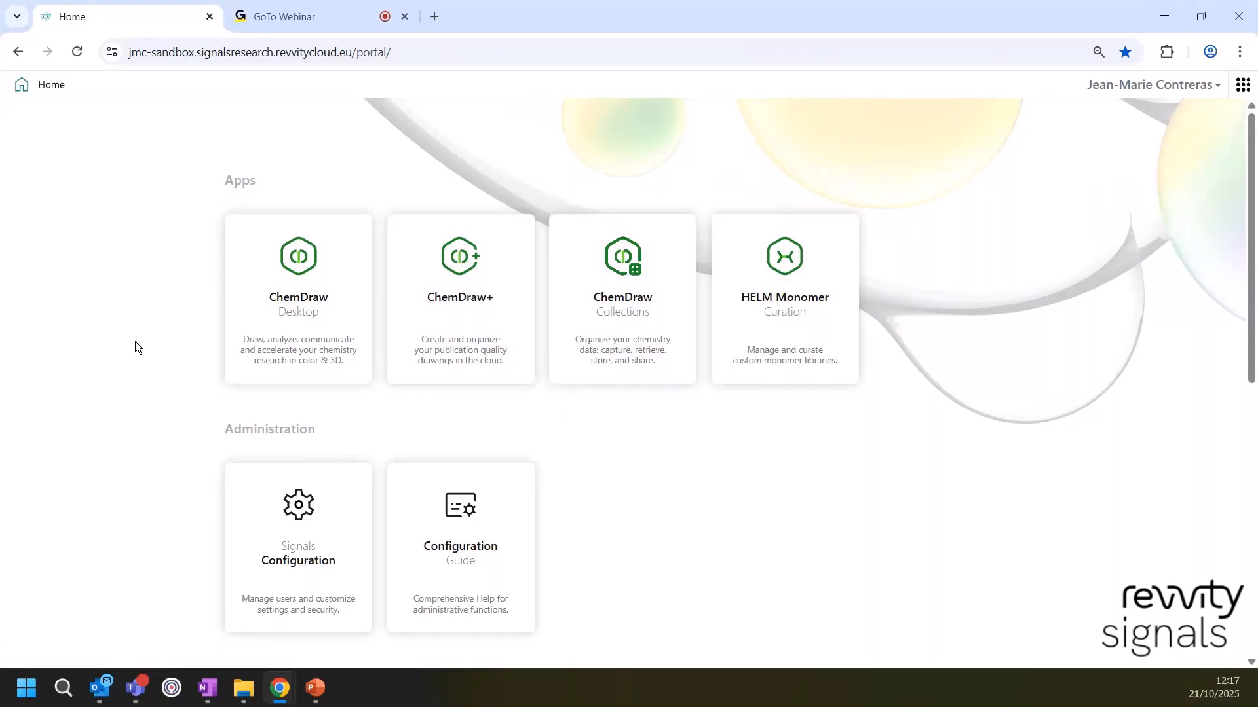
# Open the ChemDraw Installers instructions from the portal home, review the install and activation steps, and close them
pyautogui.scroll(-4, 136, 342)
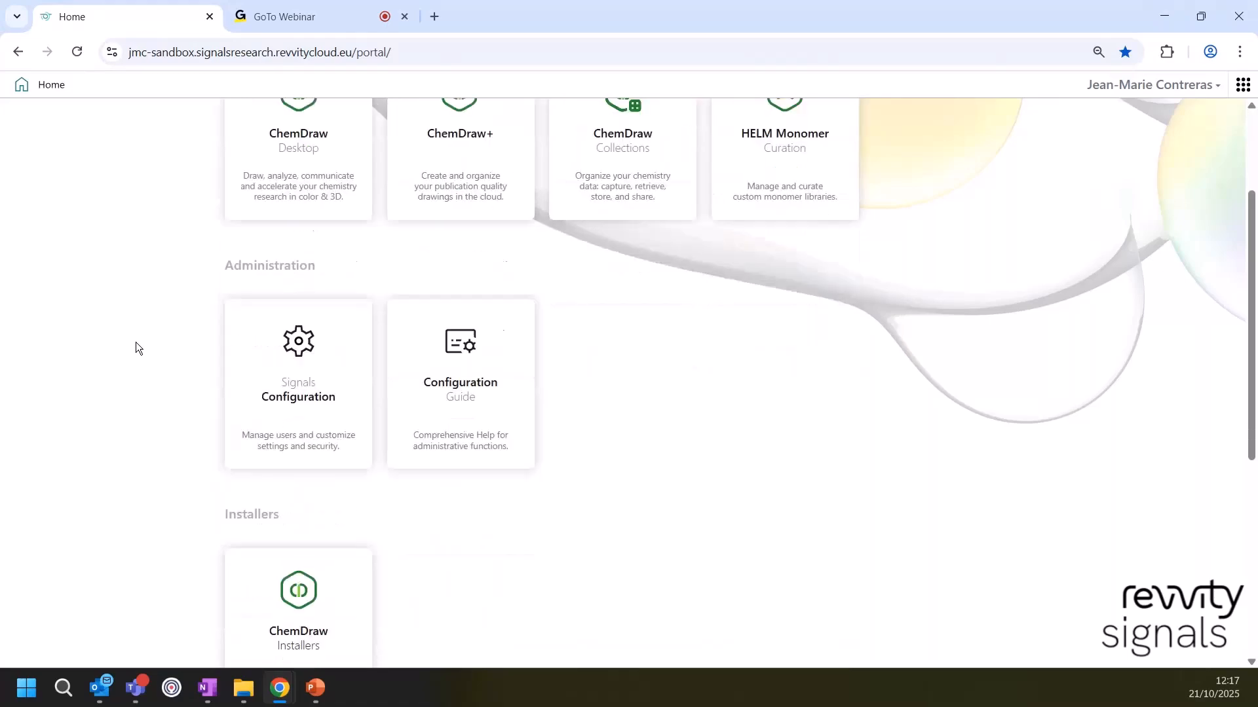
pyautogui.scroll(-1, 136, 342)
pyautogui.scroll(2, 135, 342)
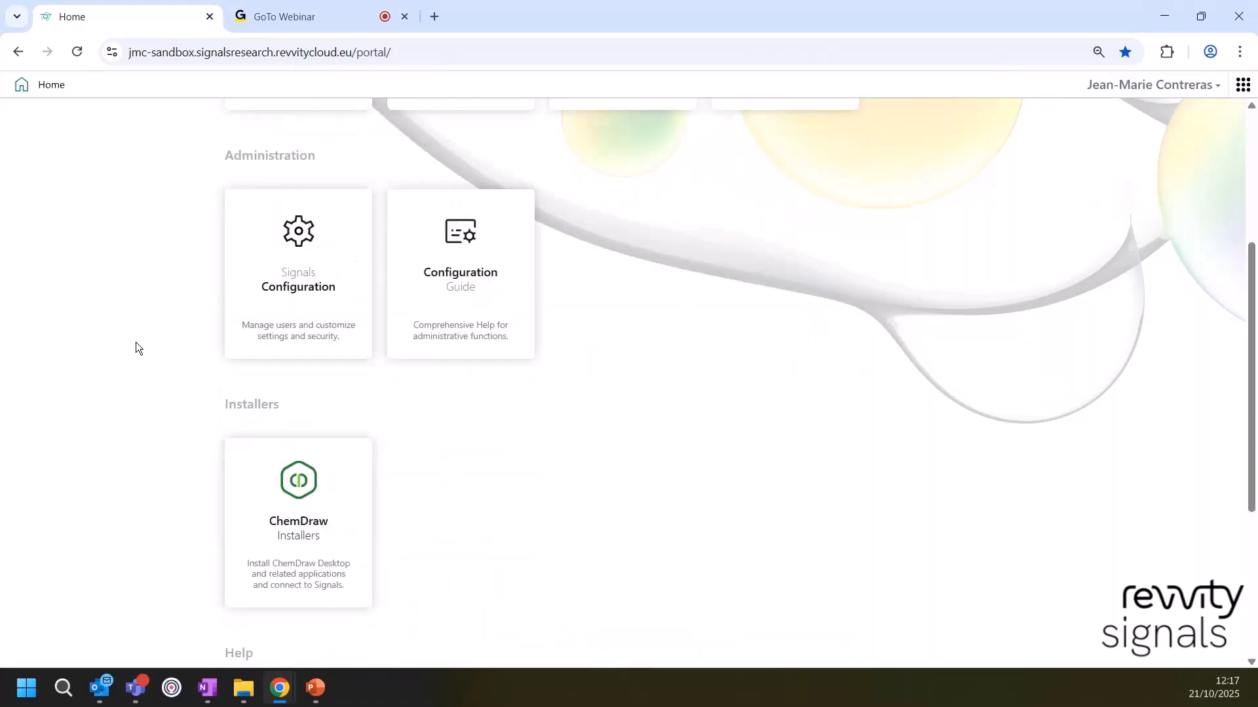
pyautogui.click(313, 567)
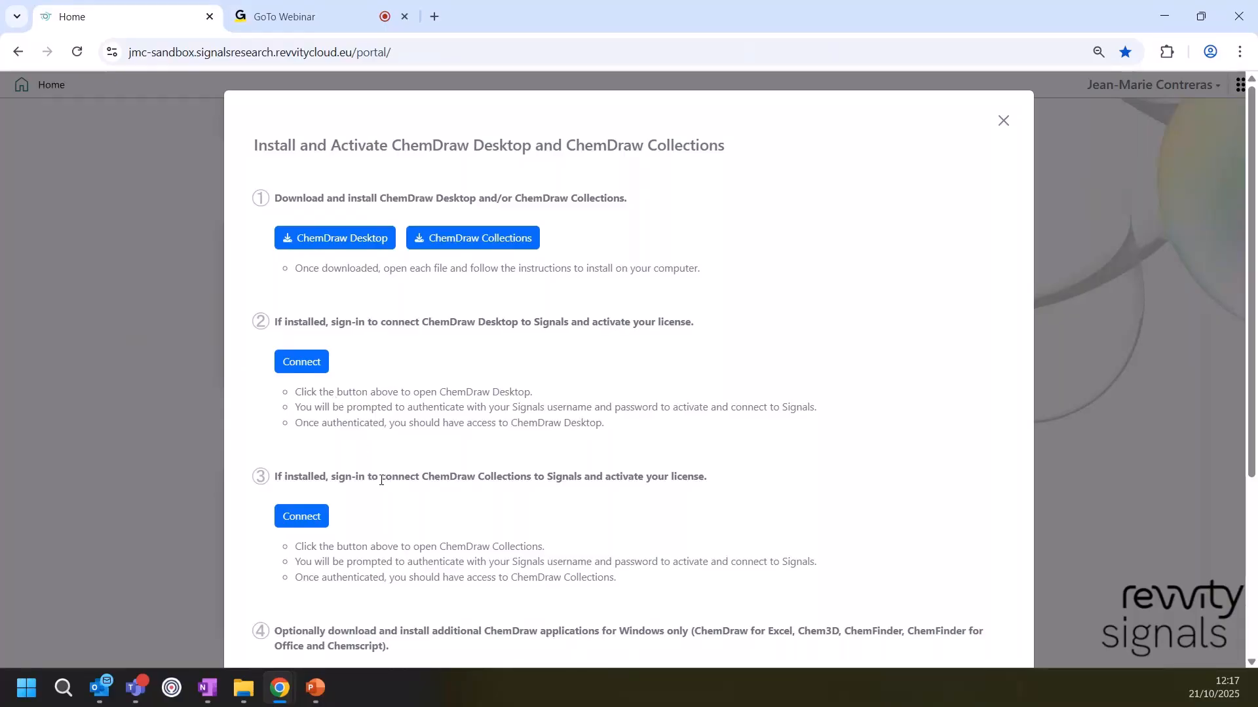
pyautogui.scroll(-1, 386, 473)
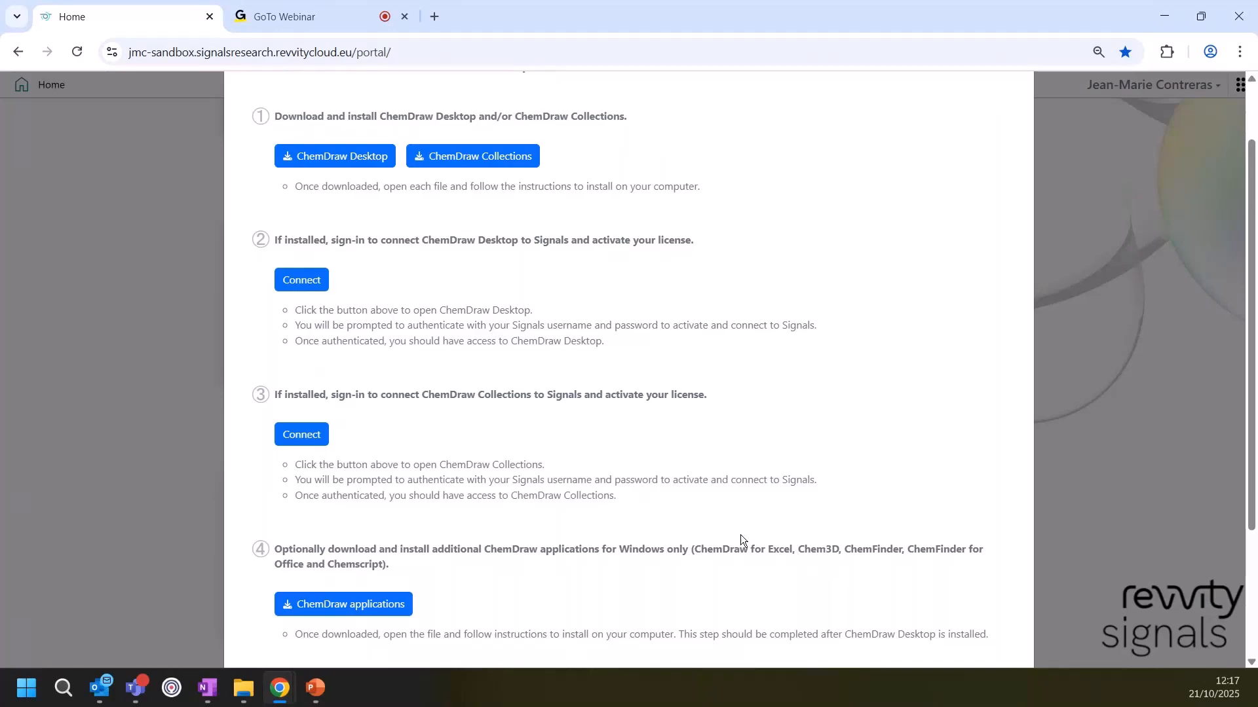
pyautogui.scroll(1, 740, 535)
pyautogui.click(1003, 104)
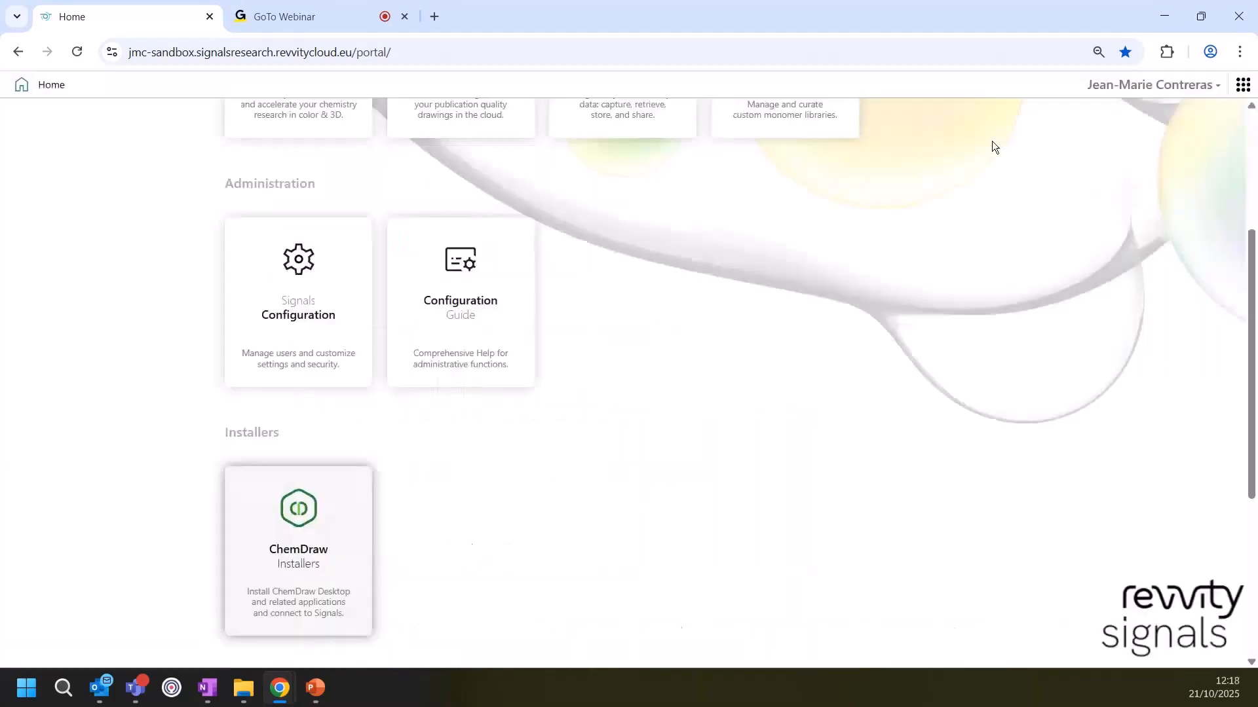
# Open Signals Configuration with a renewed sign-in and view the Users page with its license assignments
pyautogui.scroll(3, 778, 327)
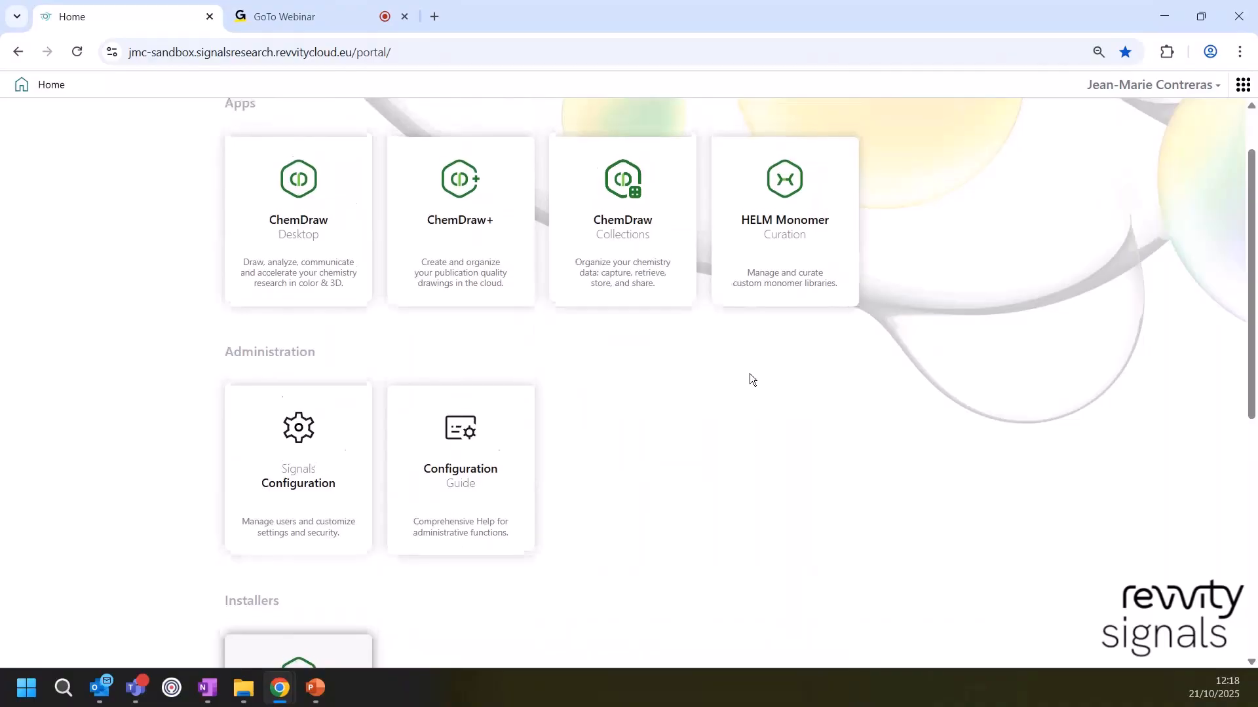
pyautogui.scroll(1, 749, 376)
pyautogui.scroll(-1, 738, 443)
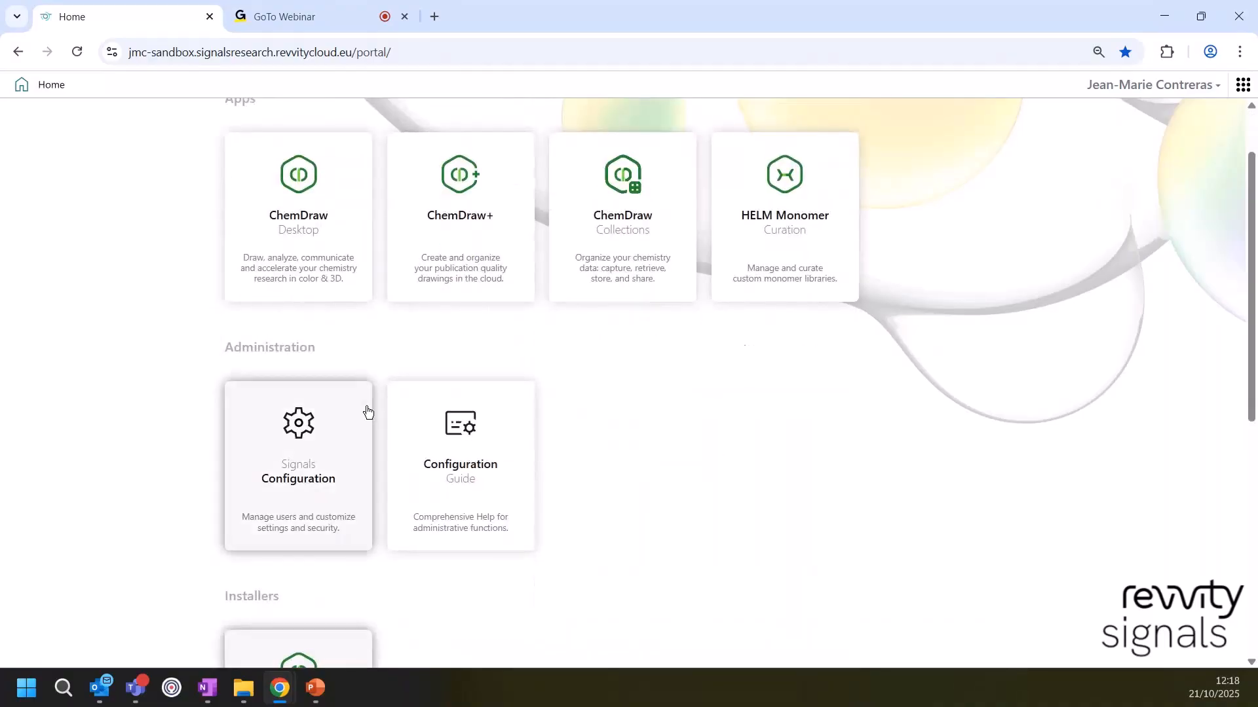
pyautogui.click(301, 431)
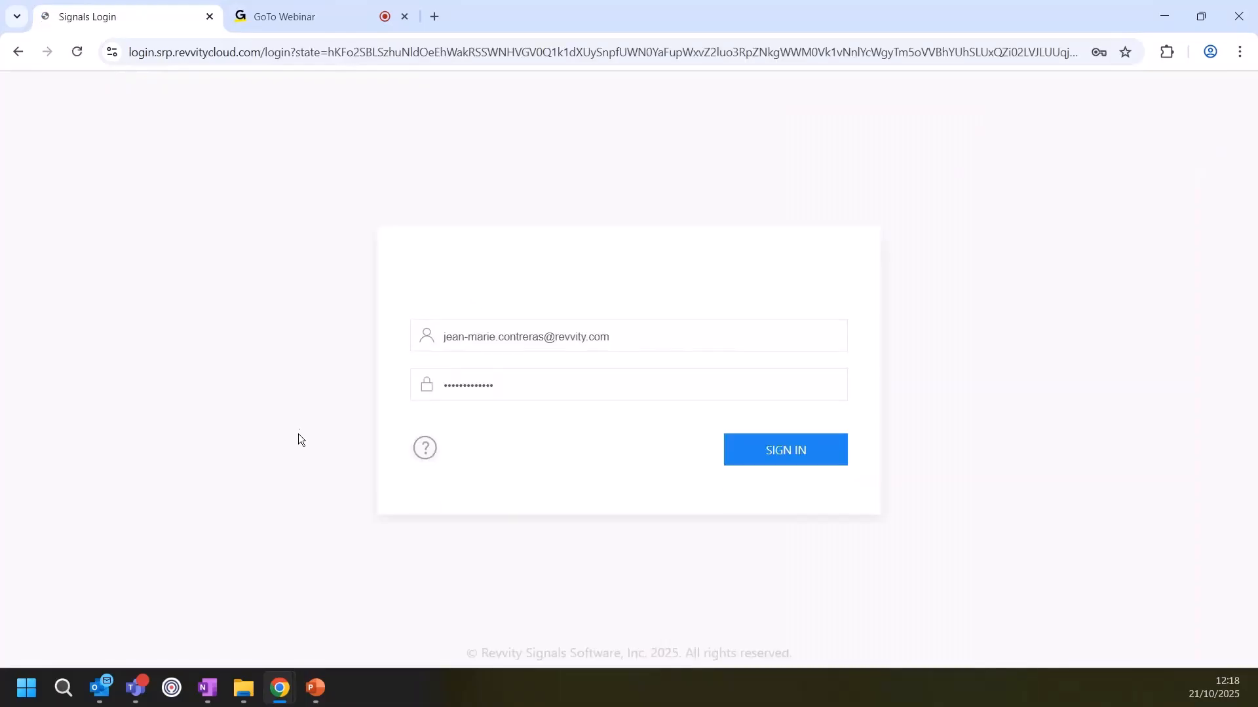
pyautogui.click(786, 511)
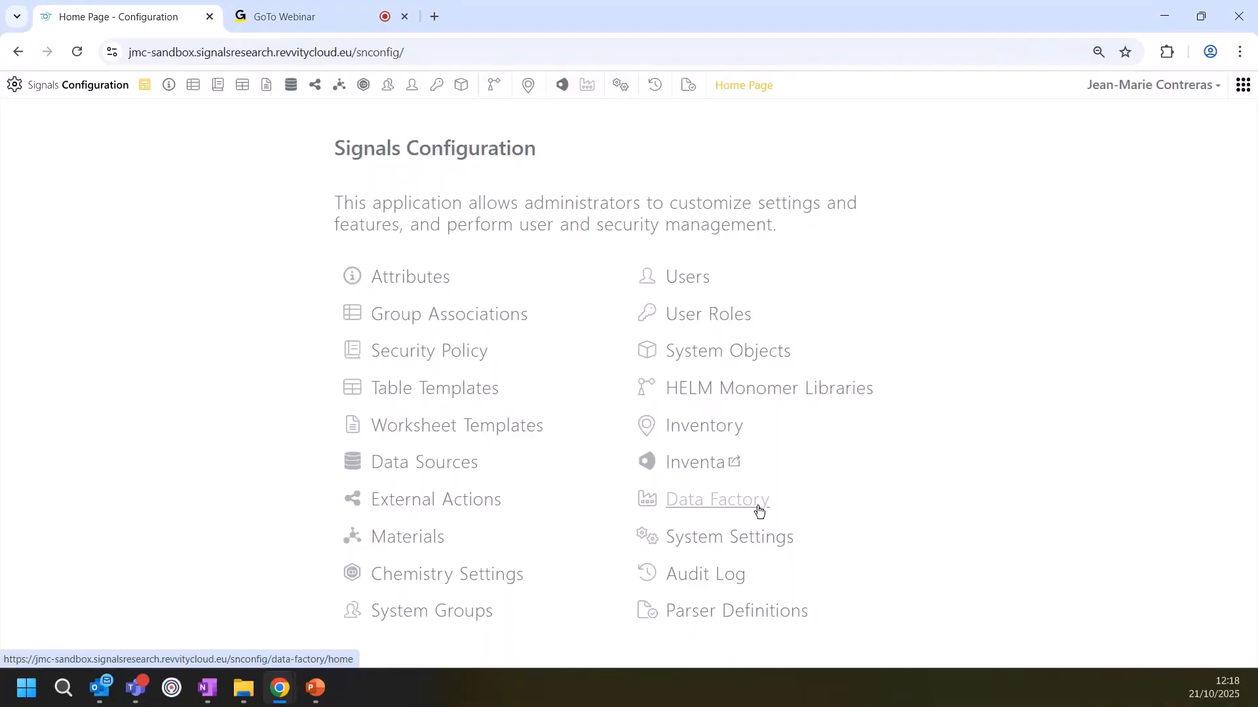
pyautogui.click(692, 286)
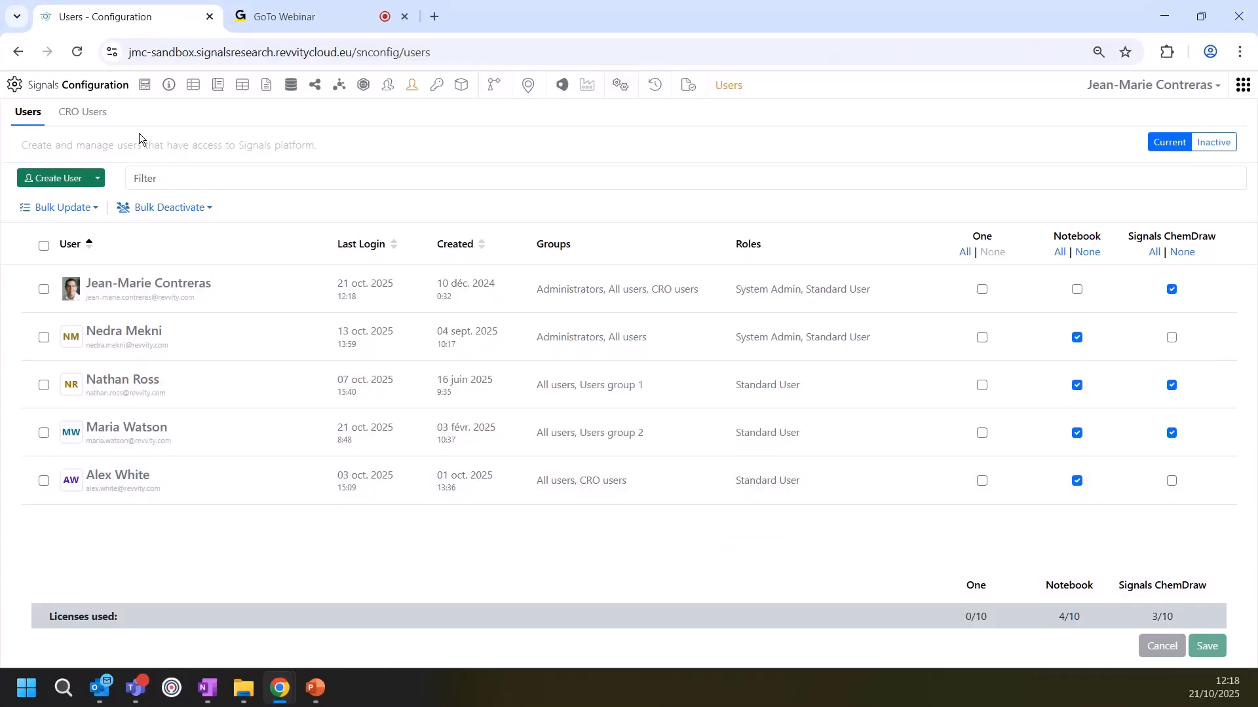
# Return to the portal home, close the Configuration page, and launch ChemDraw+
pyautogui.click(1242, 85)
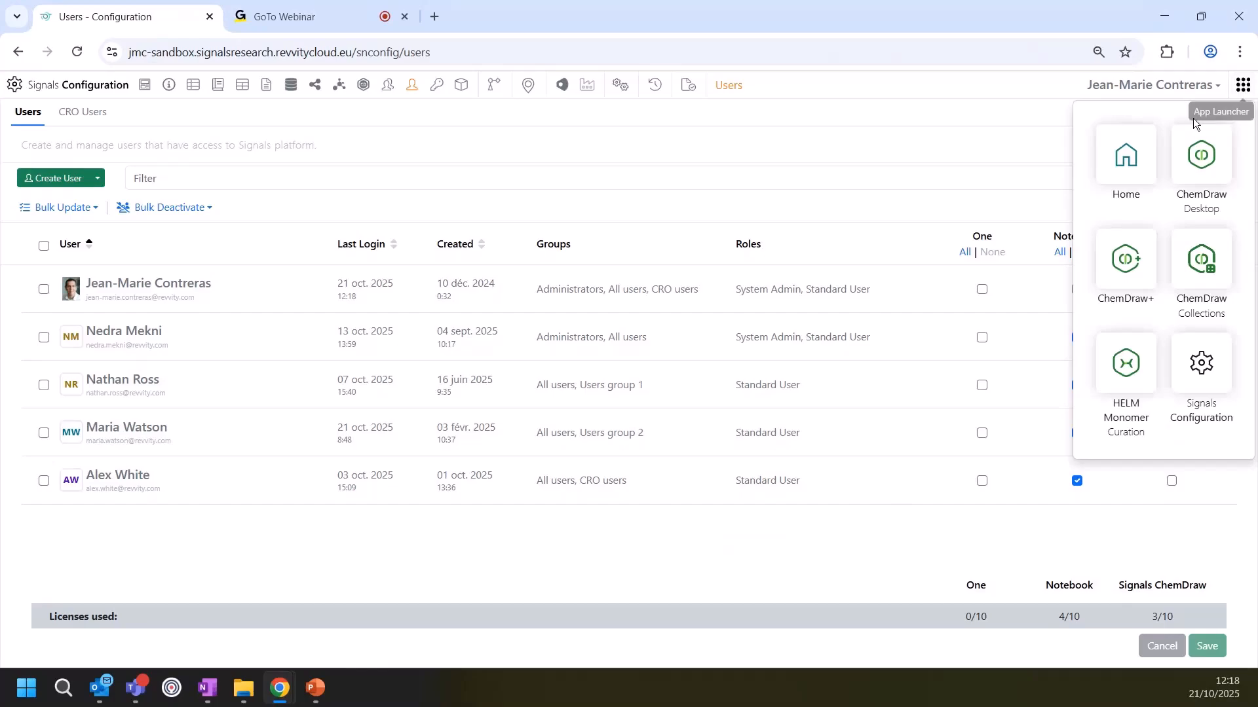
pyautogui.click(1132, 157)
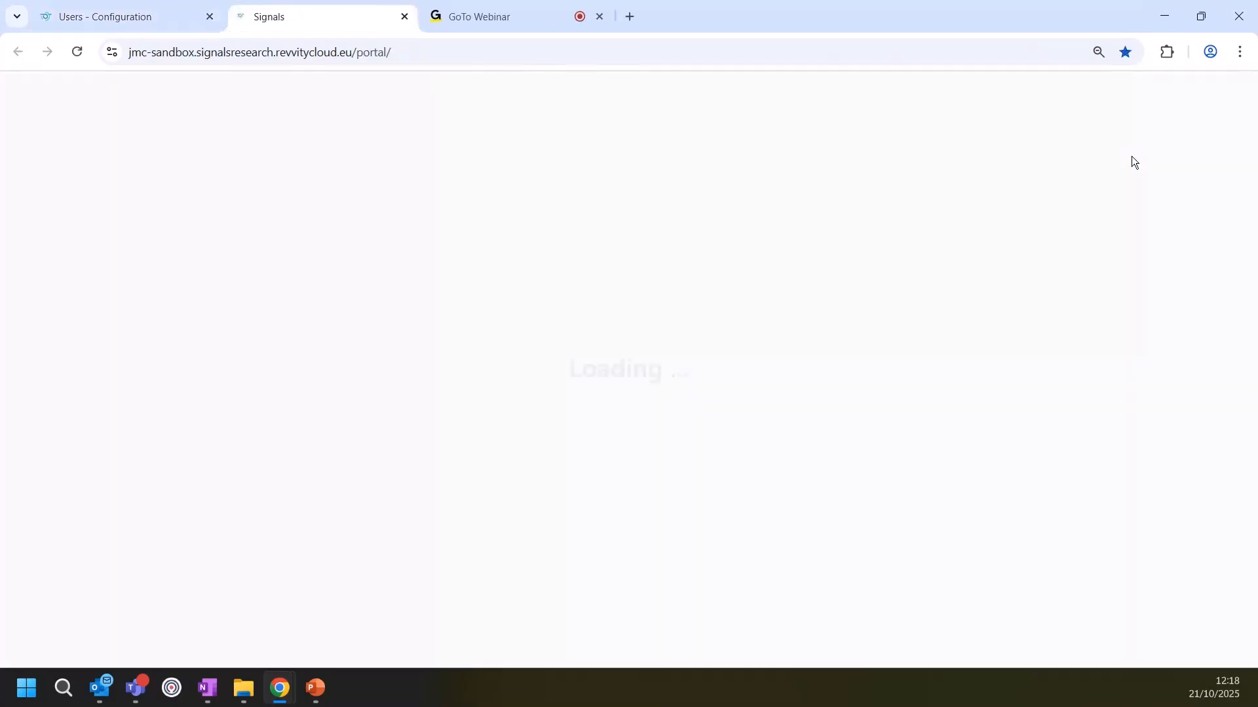
pyautogui.click(208, 16)
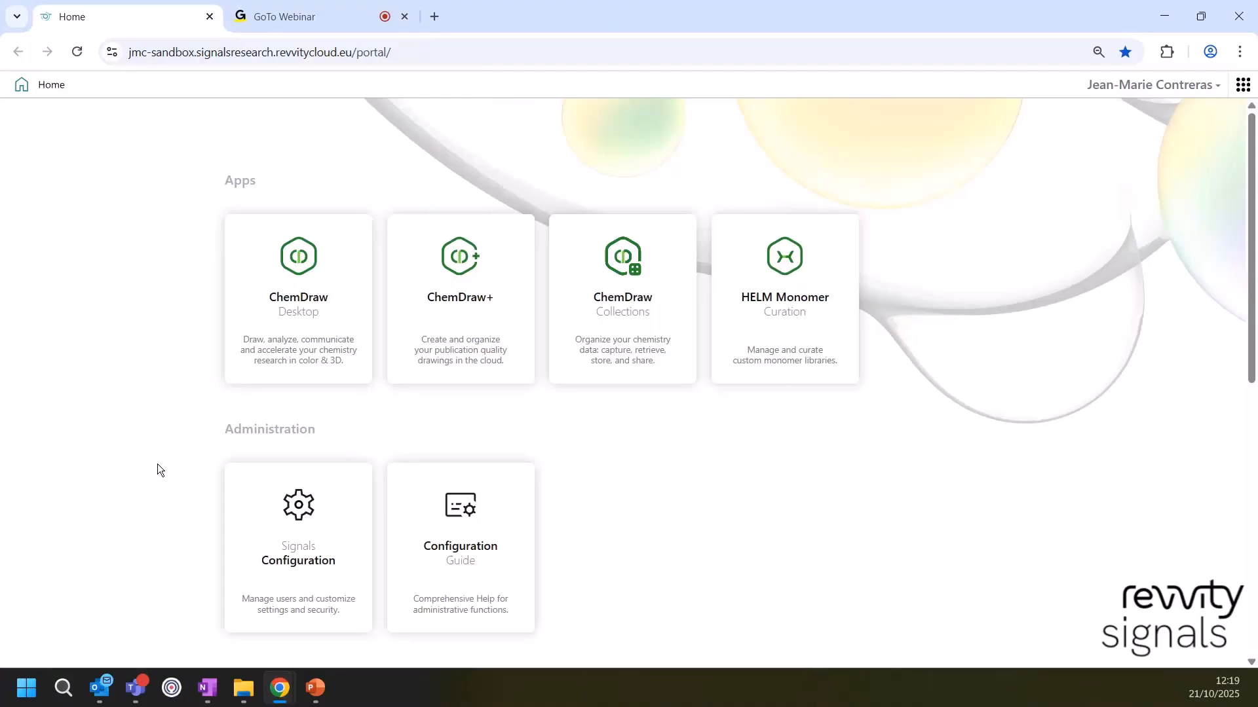
pyautogui.hotkey('alt', 'Tab')
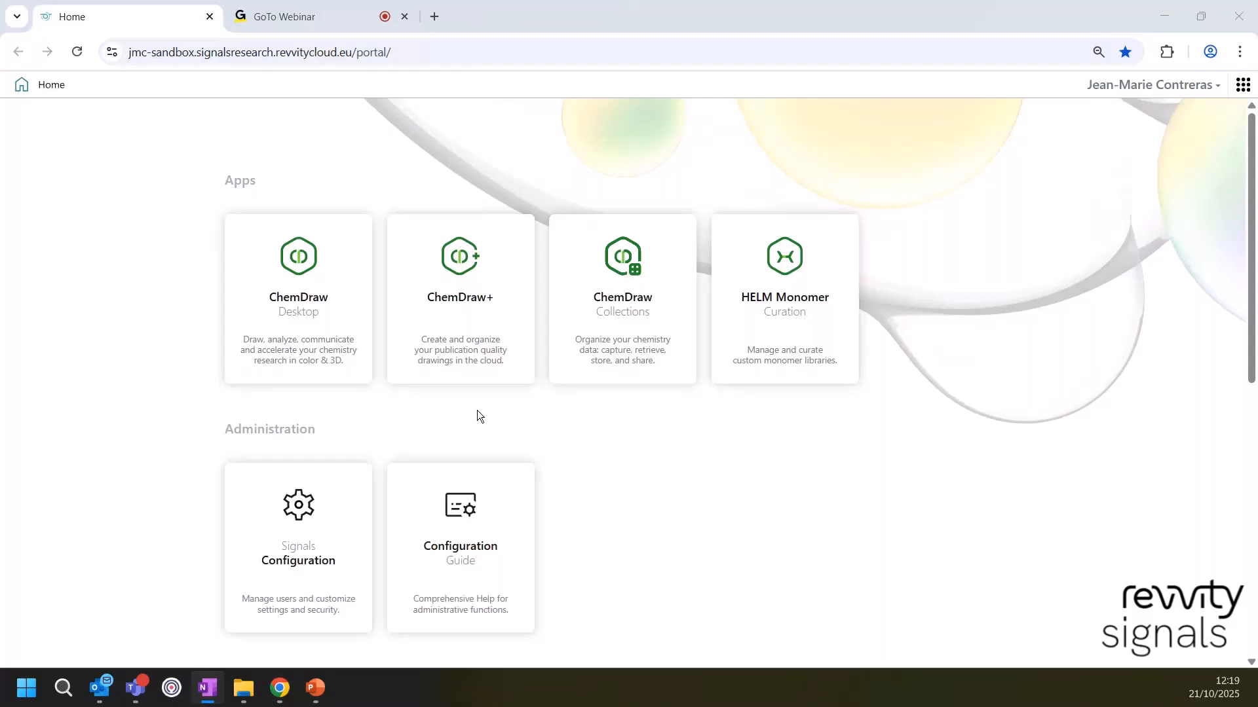
pyautogui.click(465, 265)
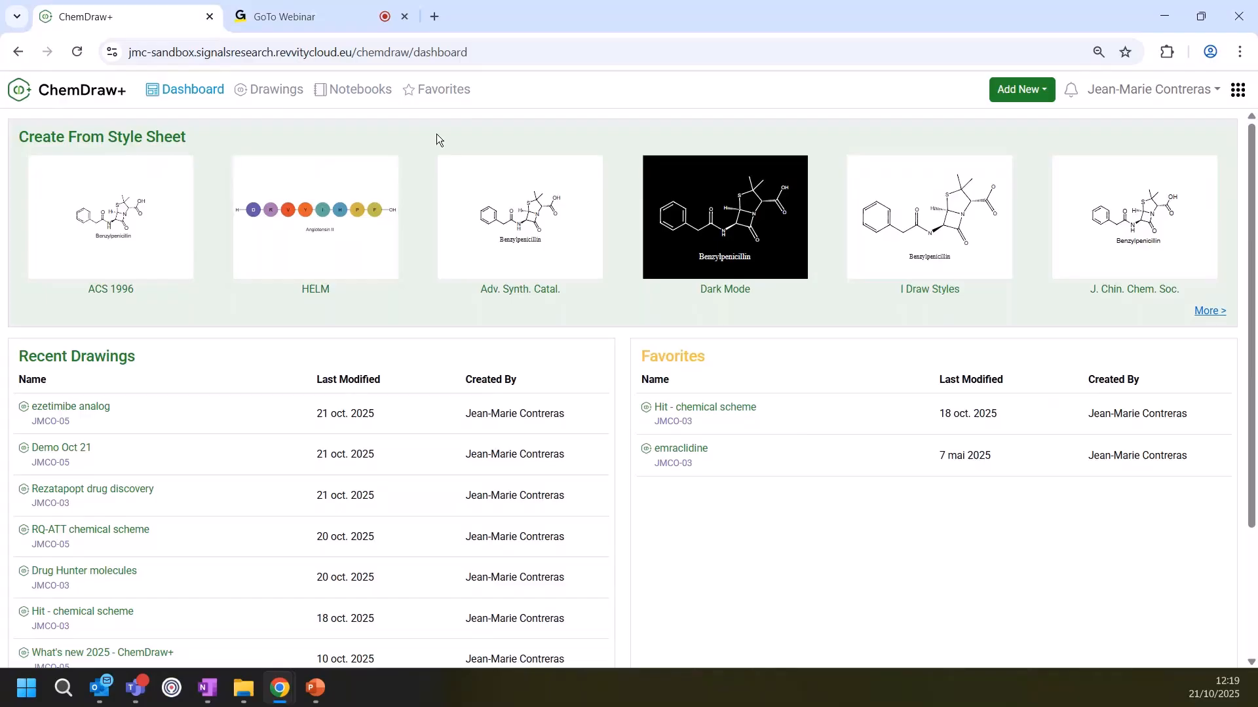
# Expand the full list of style sheets on the dashboard, collapse it again, and review the Recent Drawings and Favorites
pyautogui.click(1213, 312)
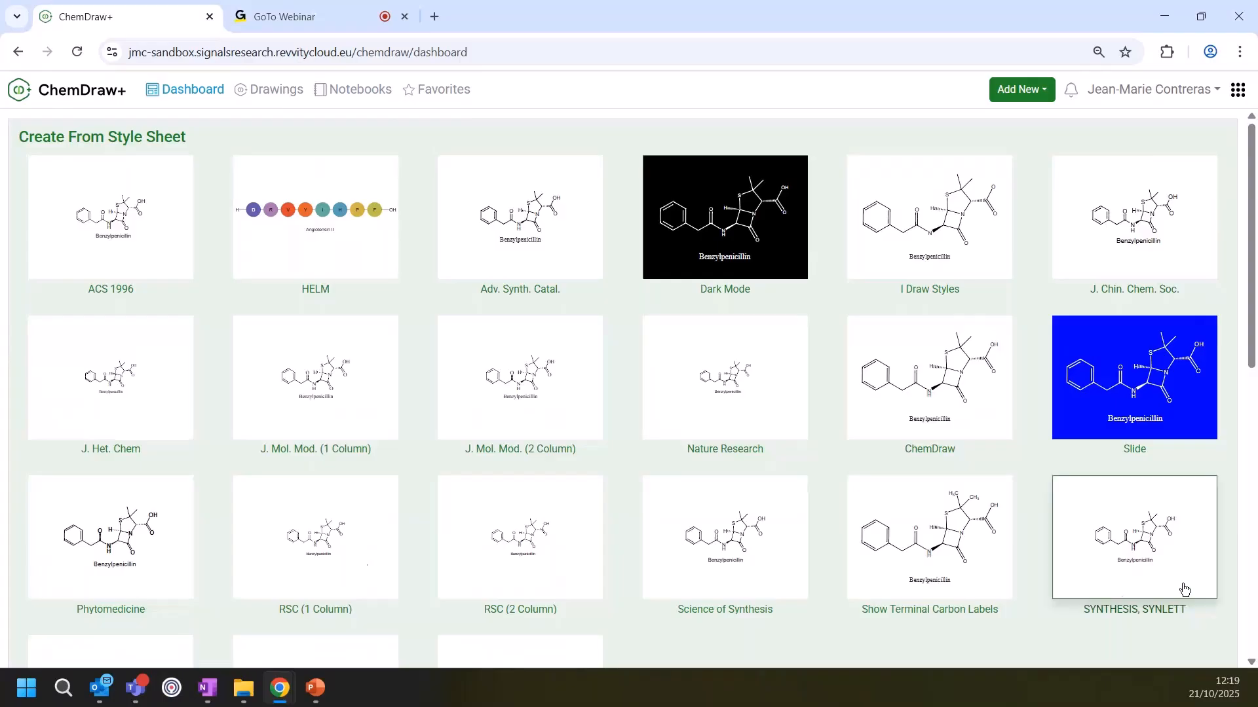
pyautogui.scroll(-5, 1179, 576)
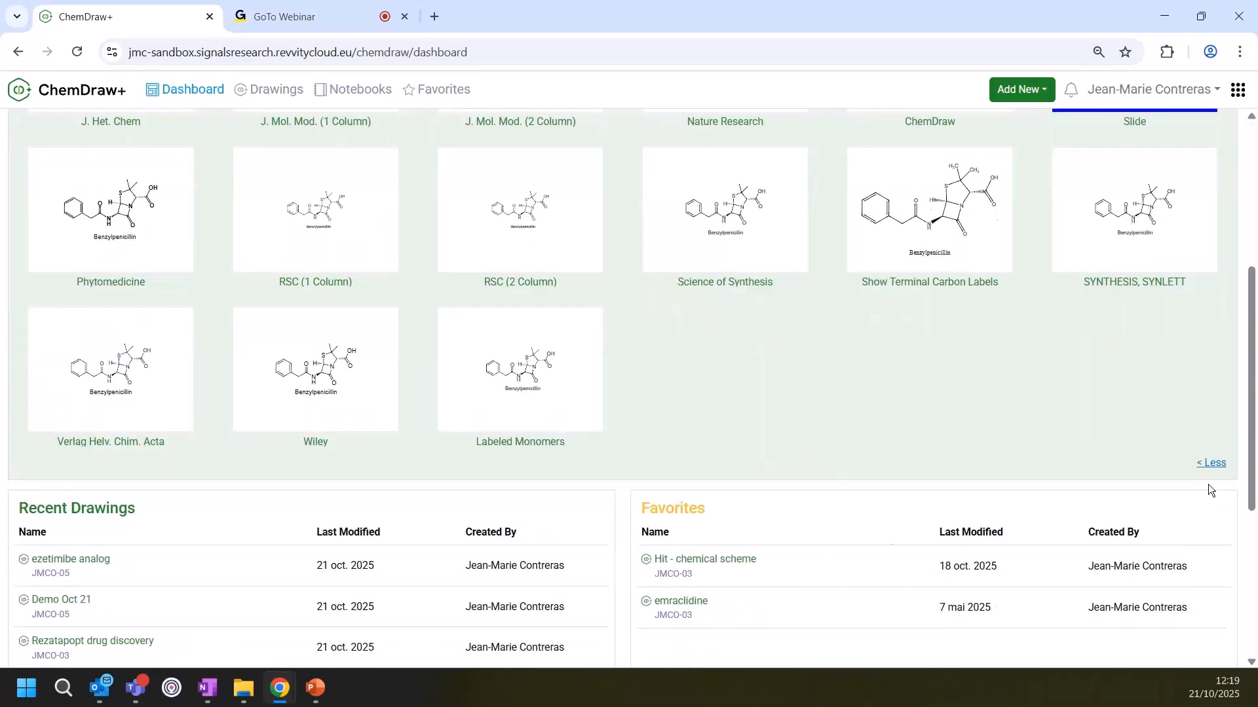
pyautogui.click(1211, 463)
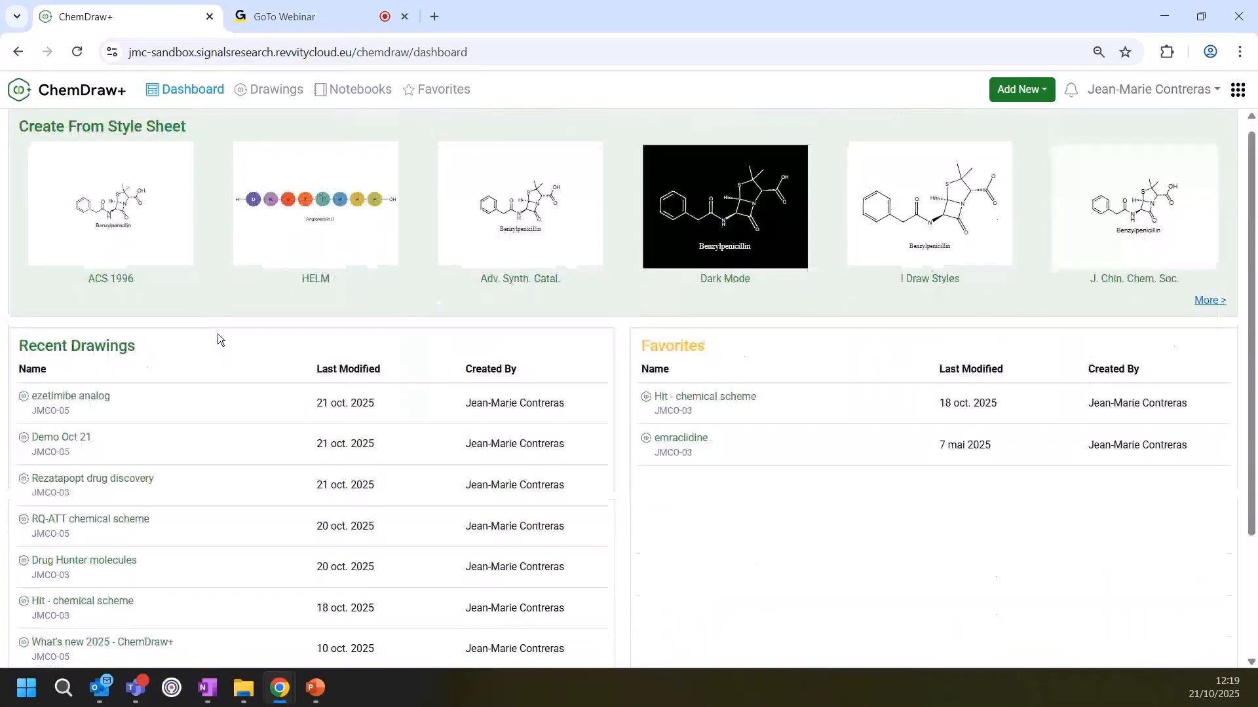
pyautogui.scroll(-3, 218, 339)
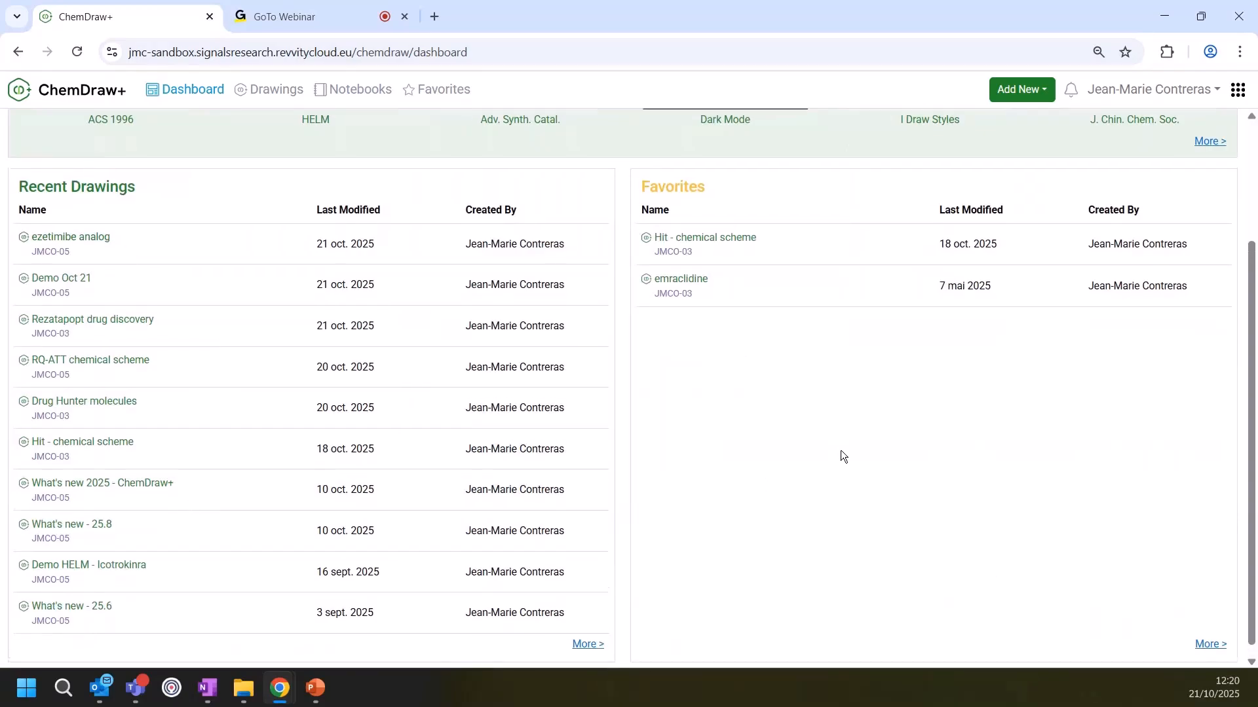
pyautogui.scroll(2, 840, 450)
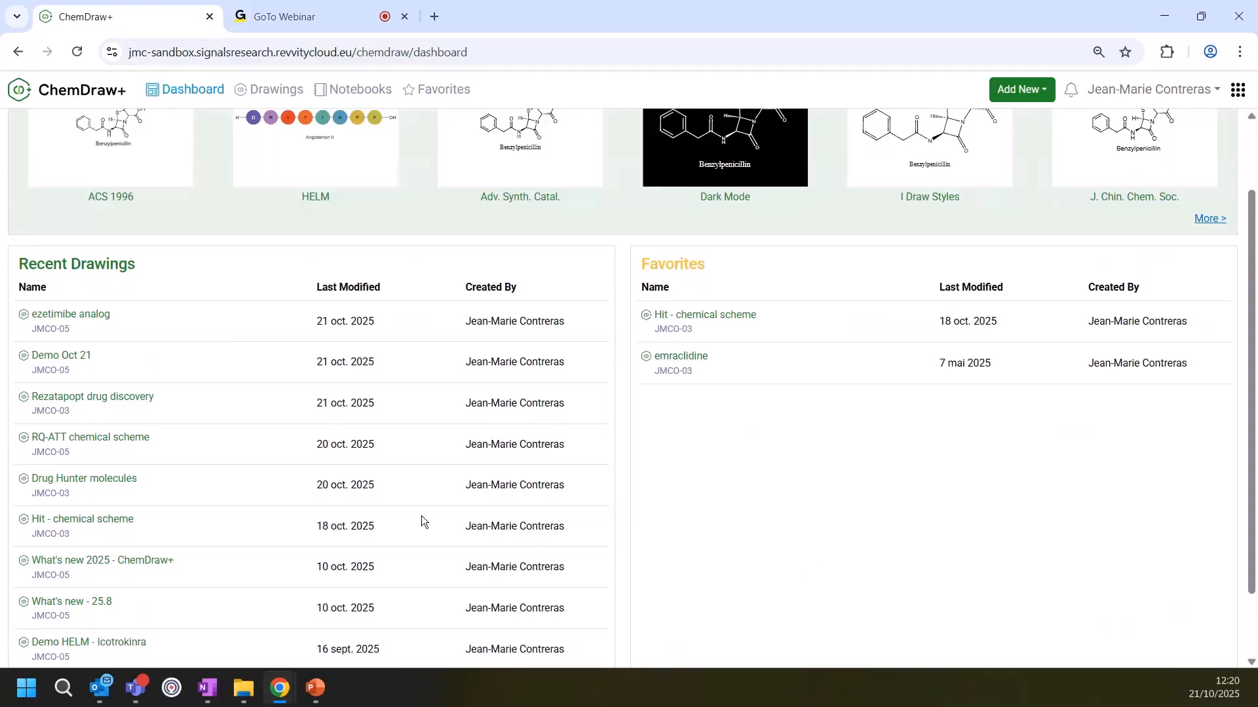
pyautogui.scroll(2, 729, 510)
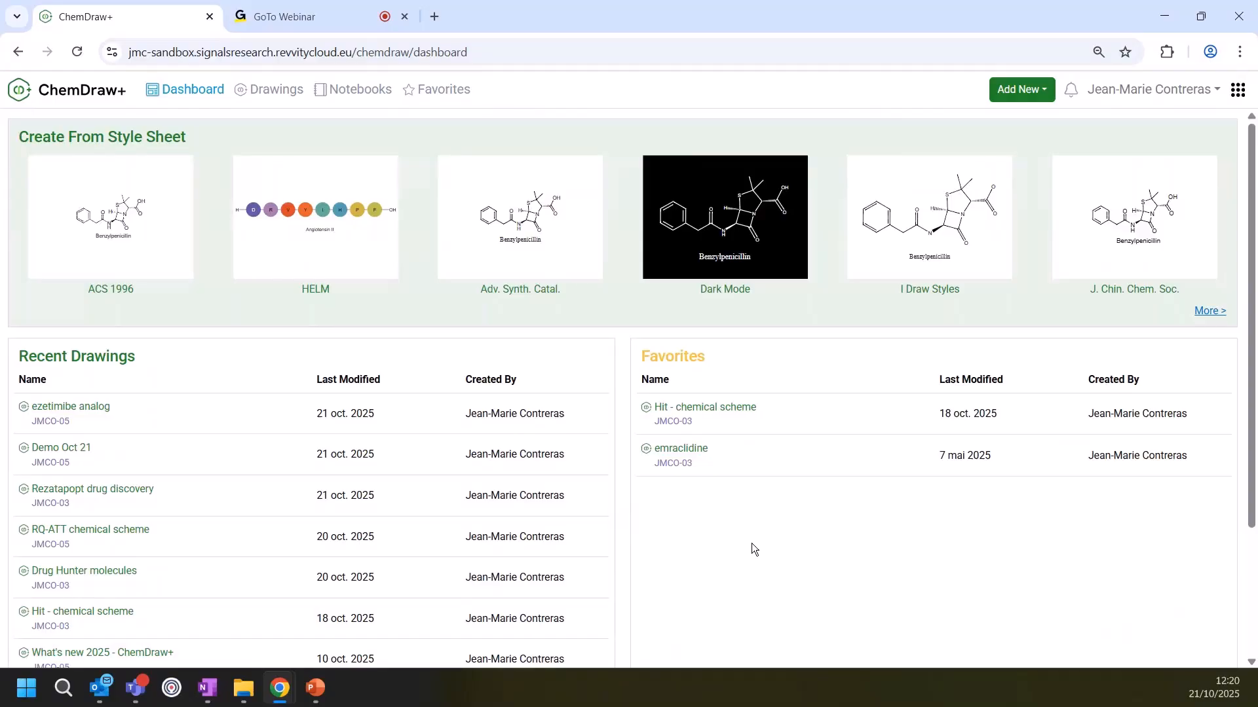
pyautogui.click(124, 288)
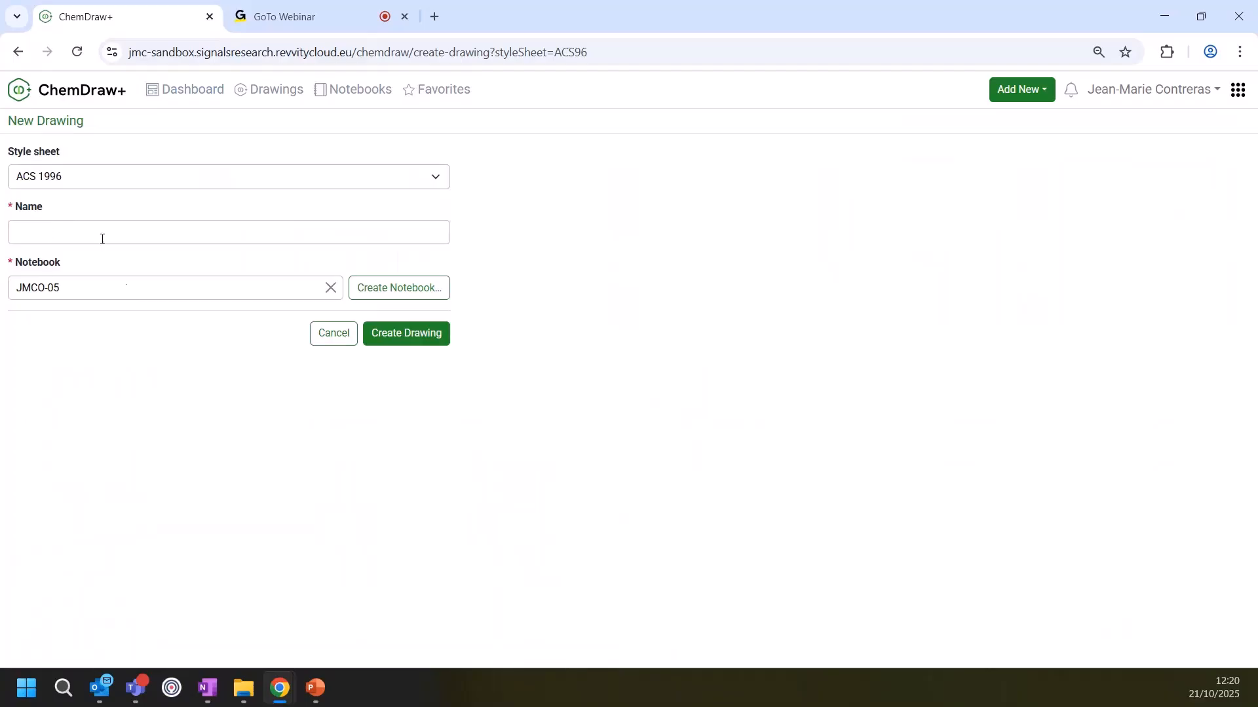
pyautogui.click(335, 336)
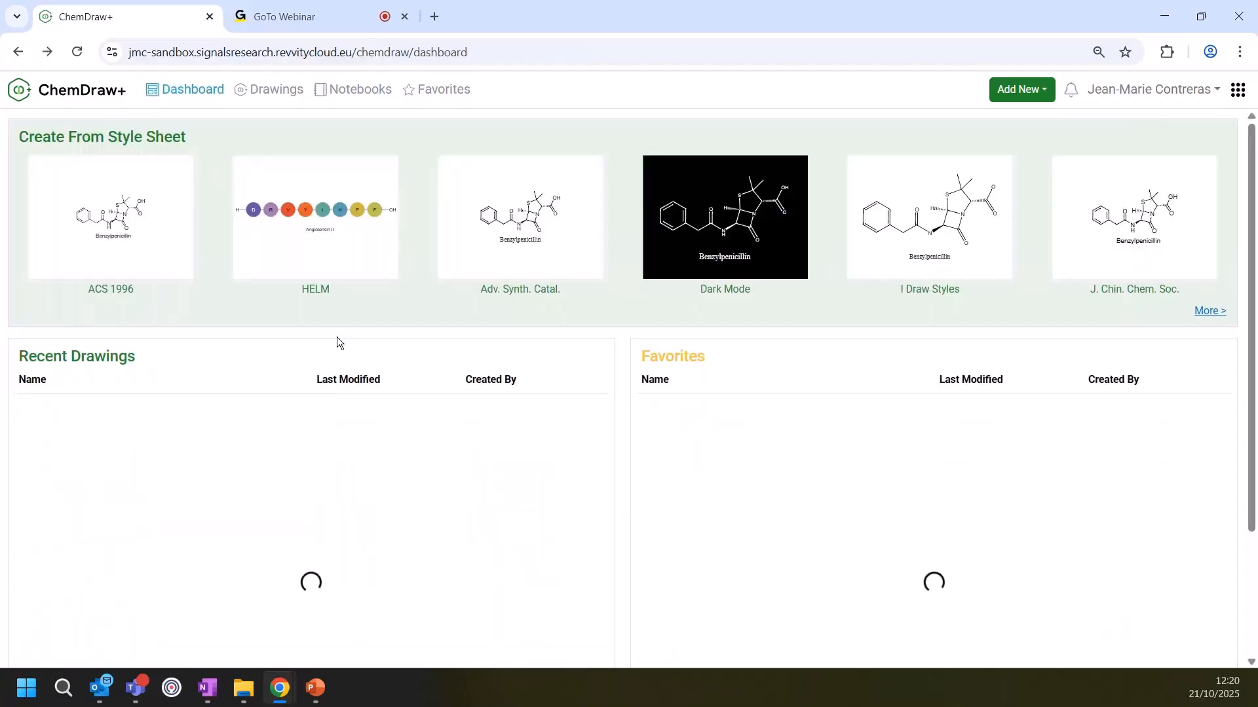
# Create a new drawing named "Demo Oct 21" with the ACS 1996 style sheet in notebook JMCO-05
pyautogui.click(1035, 95)
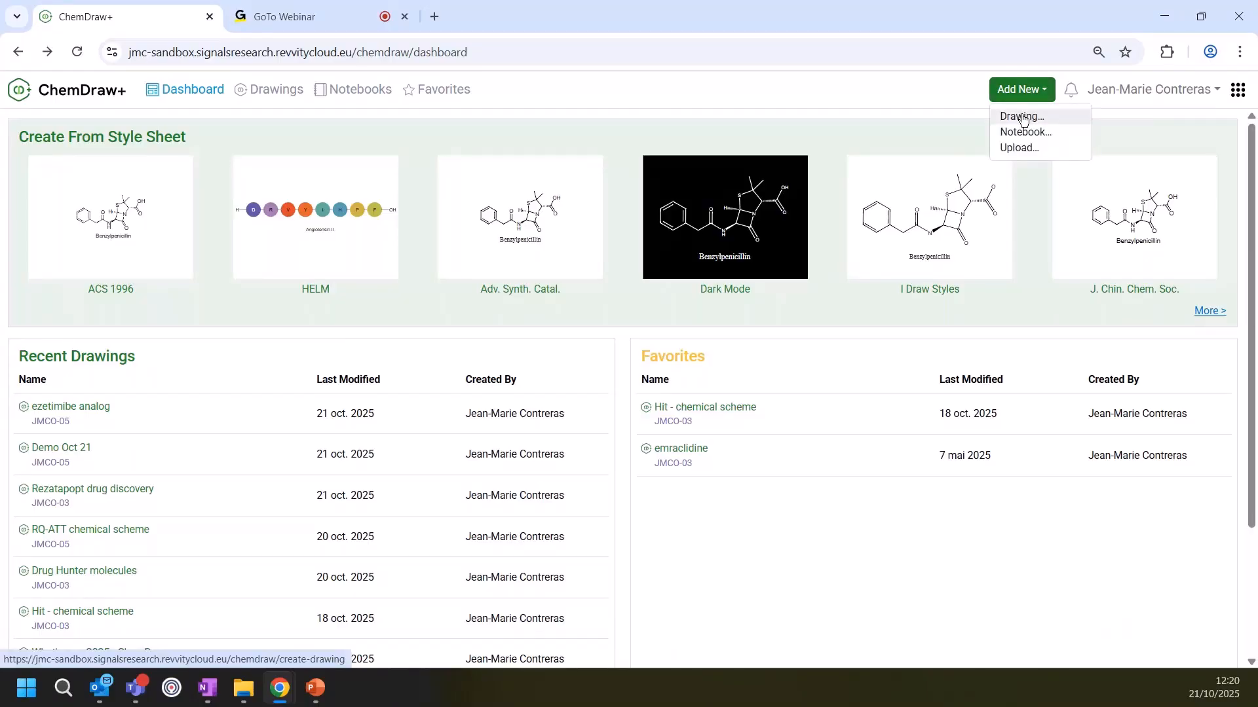
pyautogui.click(1023, 118)
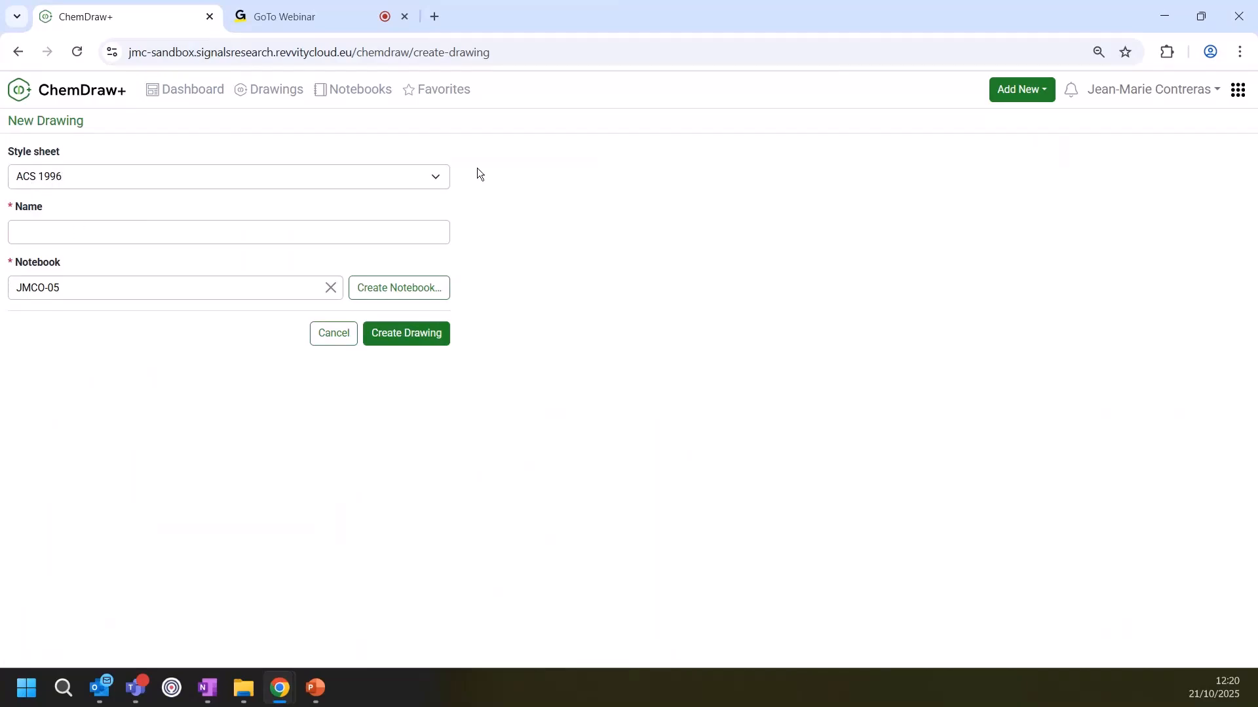
pyautogui.click(440, 178)
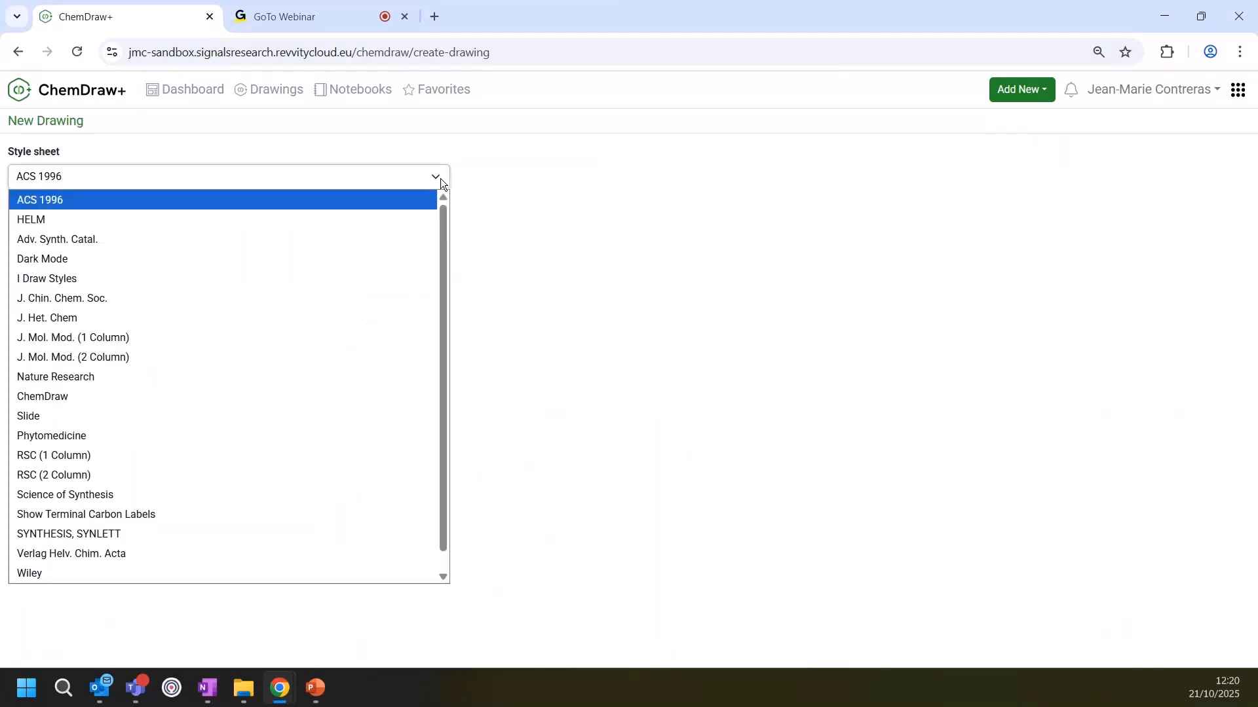
pyautogui.click(482, 192)
pyautogui.click(243, 232)
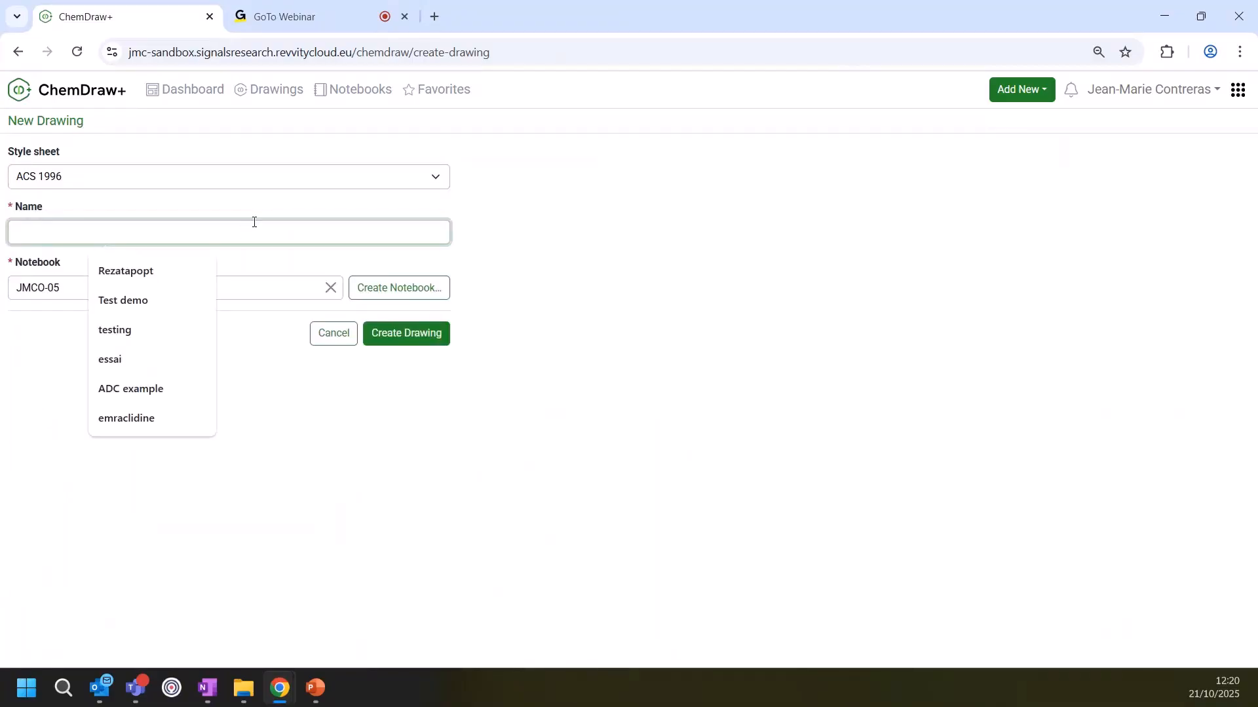
pyautogui.write('Demo')
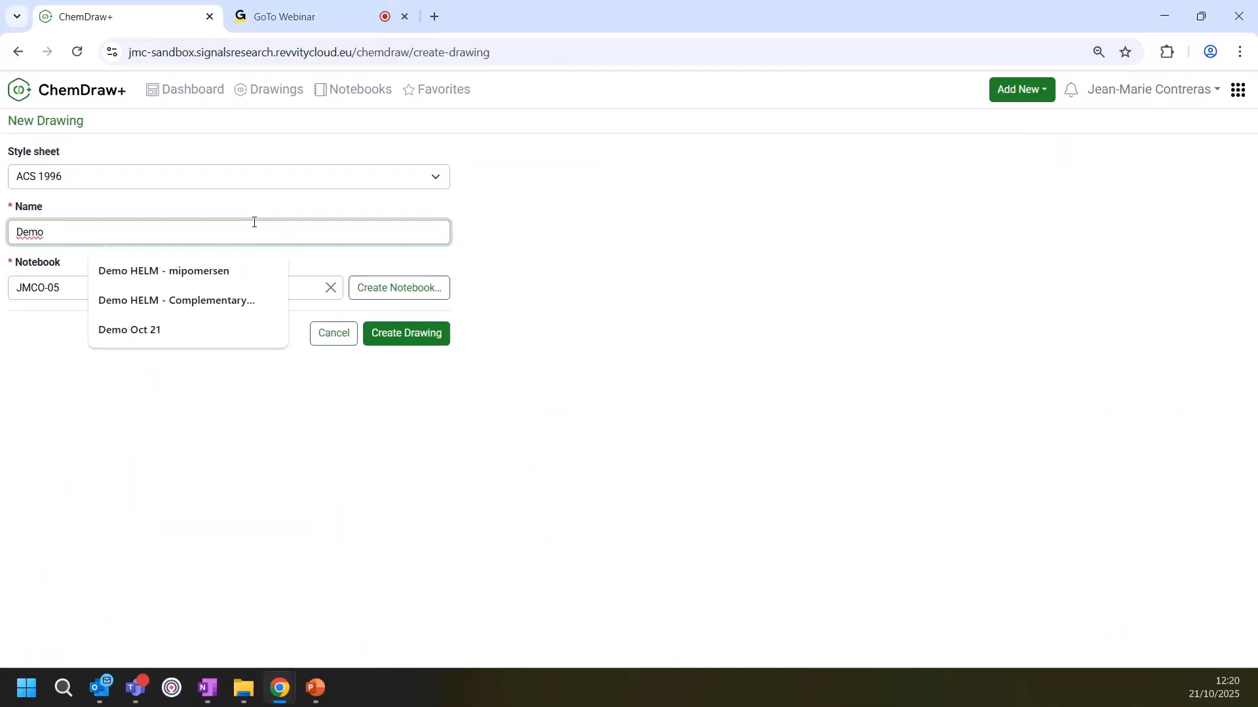
pyautogui.write(' Oct 21')
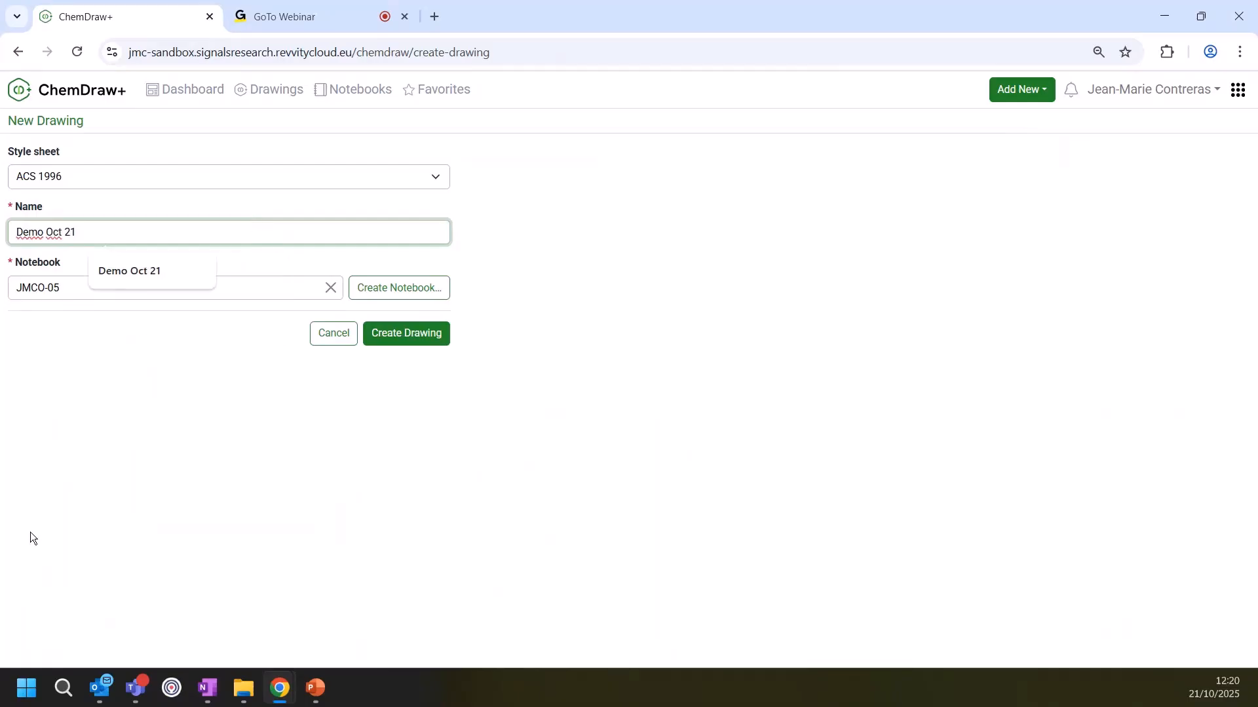
pyautogui.click(325, 431)
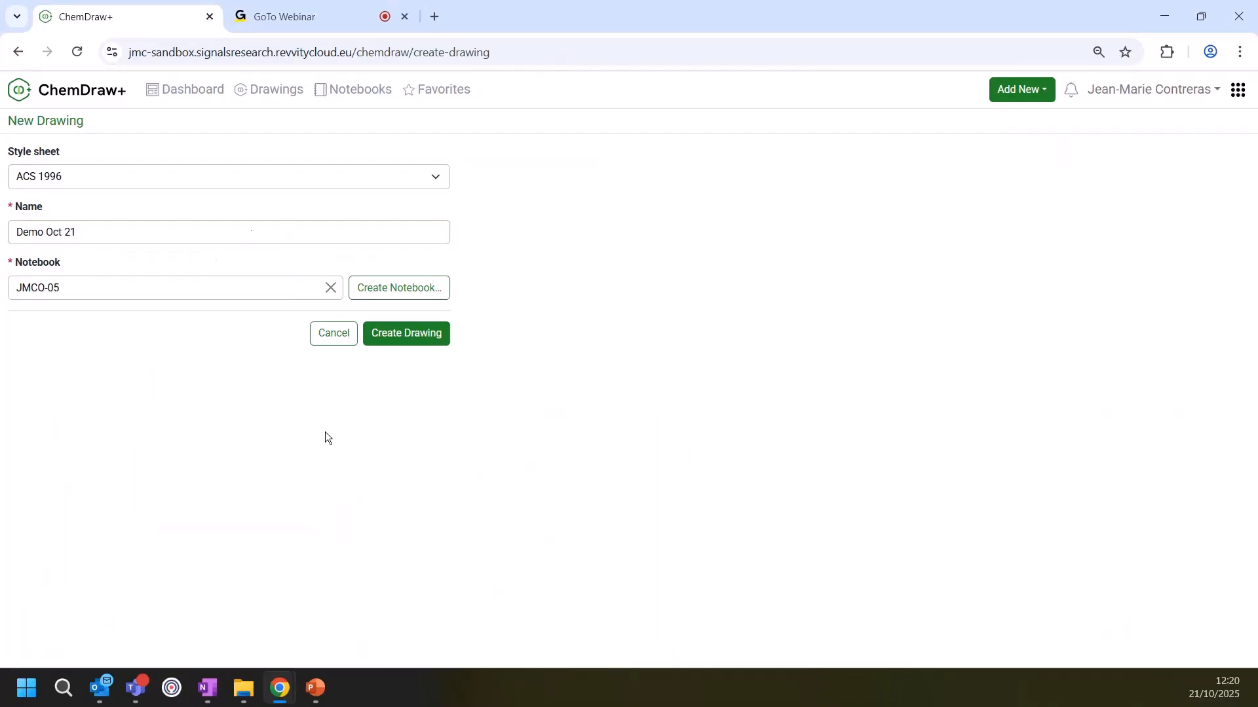
pyautogui.click(401, 340)
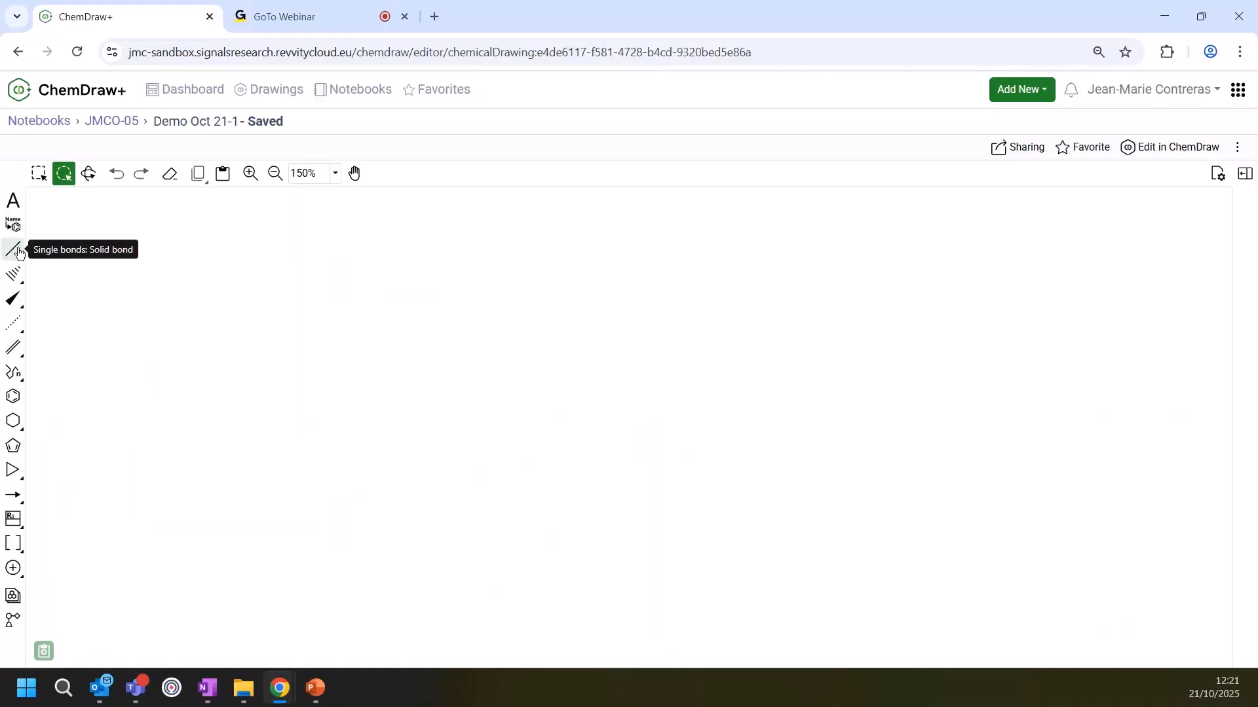
pyautogui.click(15, 300)
pyautogui.click(17, 301)
pyautogui.click(14, 427)
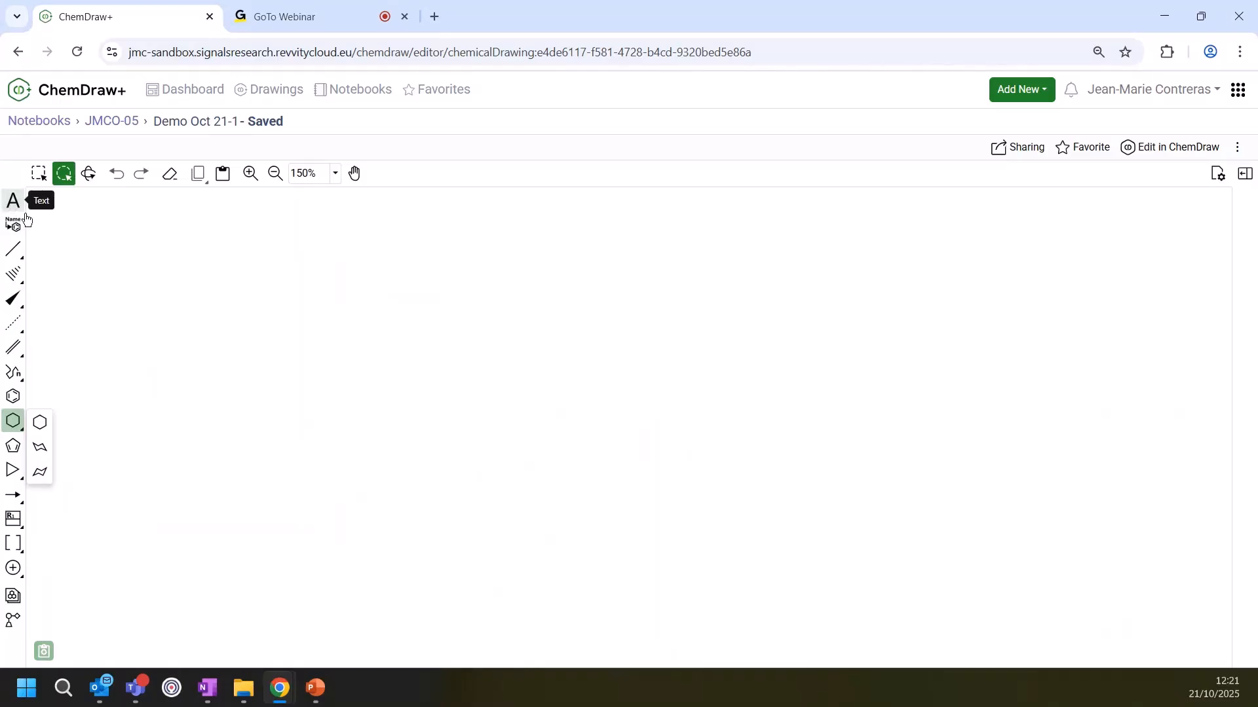
pyautogui.click(39, 173)
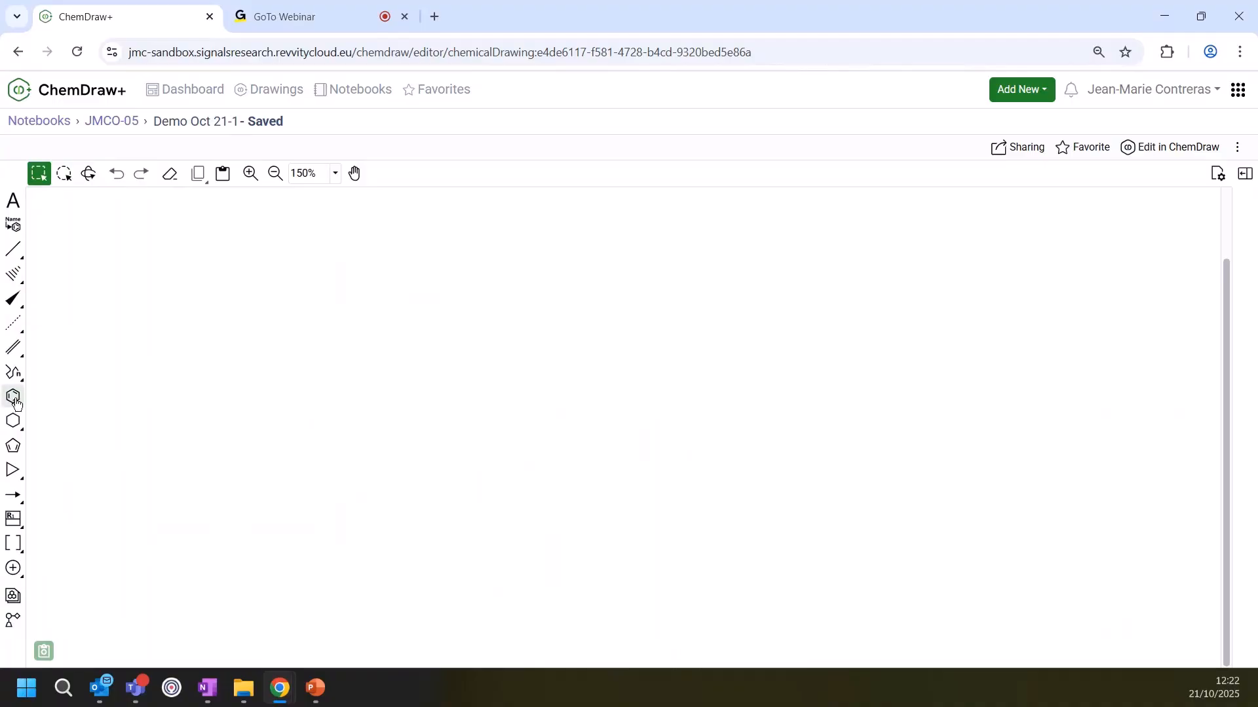
# Place a benzene ring on the empty canvas and fuse a five-membered ring with a double bond to it
pyautogui.click(14, 400)
pyautogui.click(437, 403)
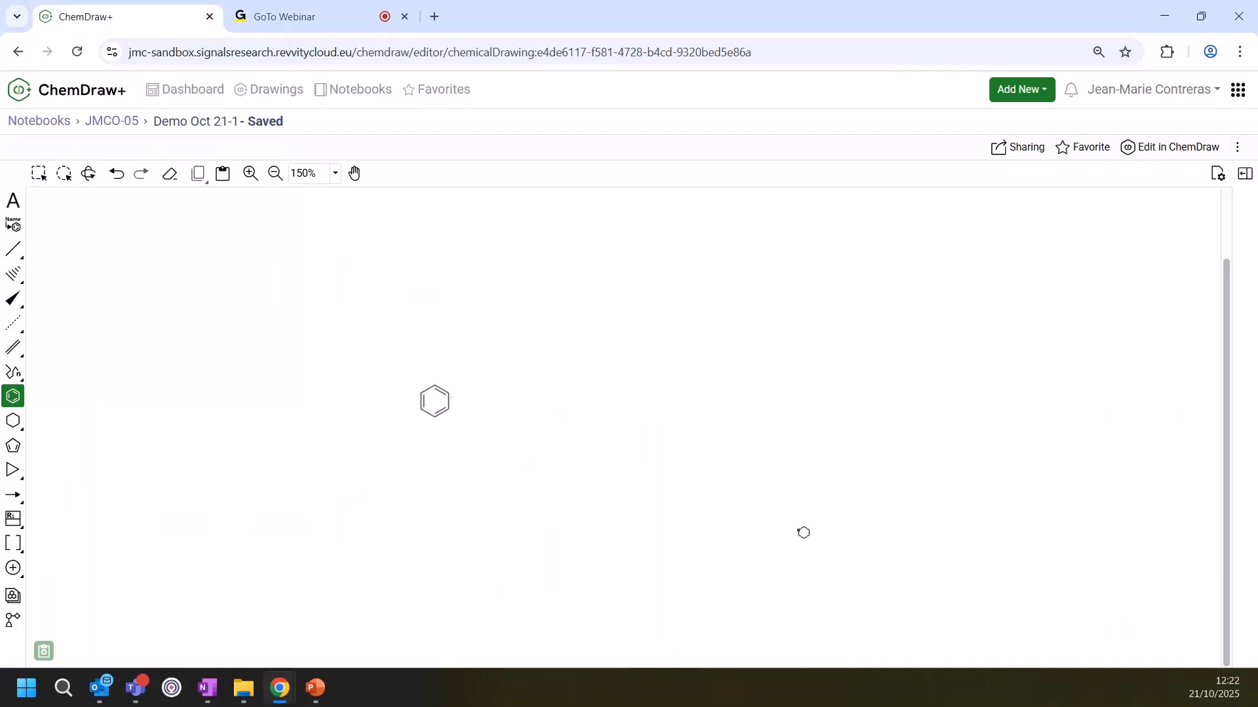
pyautogui.press('space')
pyautogui.press('5')
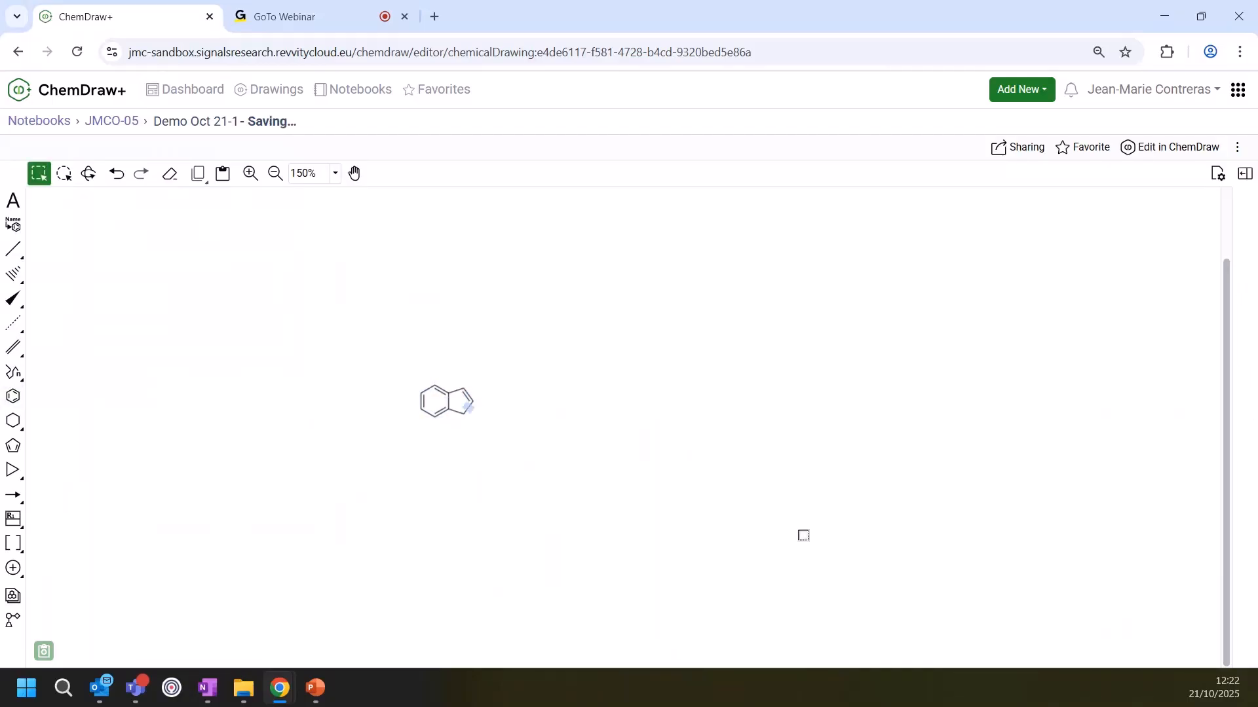
# Turn the fused rings into an indole with an NH and add a 2-aminopropyl side chain with a wedged methyl at position 3
pyautogui.press('n')
pyautogui.press('1')
pyautogui.press('n')
pyautogui.press('1')
pyautogui.press('w')
# Attach the methyl ester from the Functional Groups templates to the indole's benzene ring at position 6 and close the templates
pyautogui.click(15, 598)
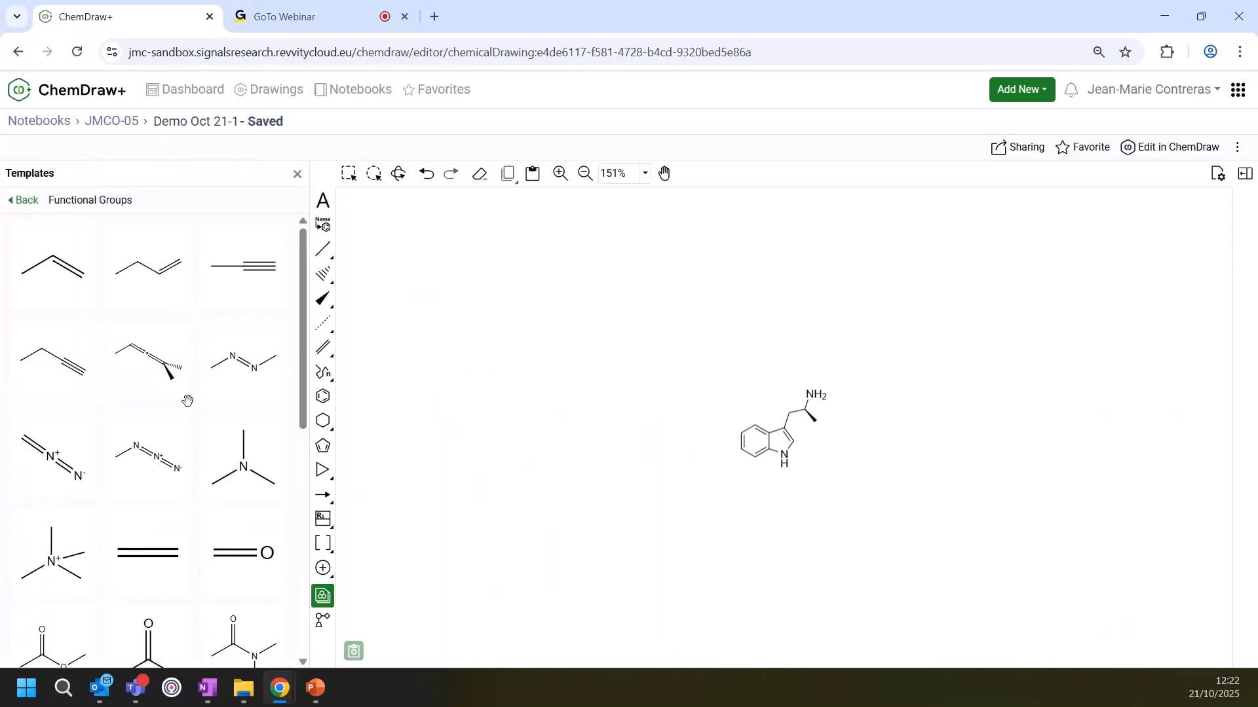
pyautogui.scroll(-4, 188, 399)
pyautogui.click(45, 429)
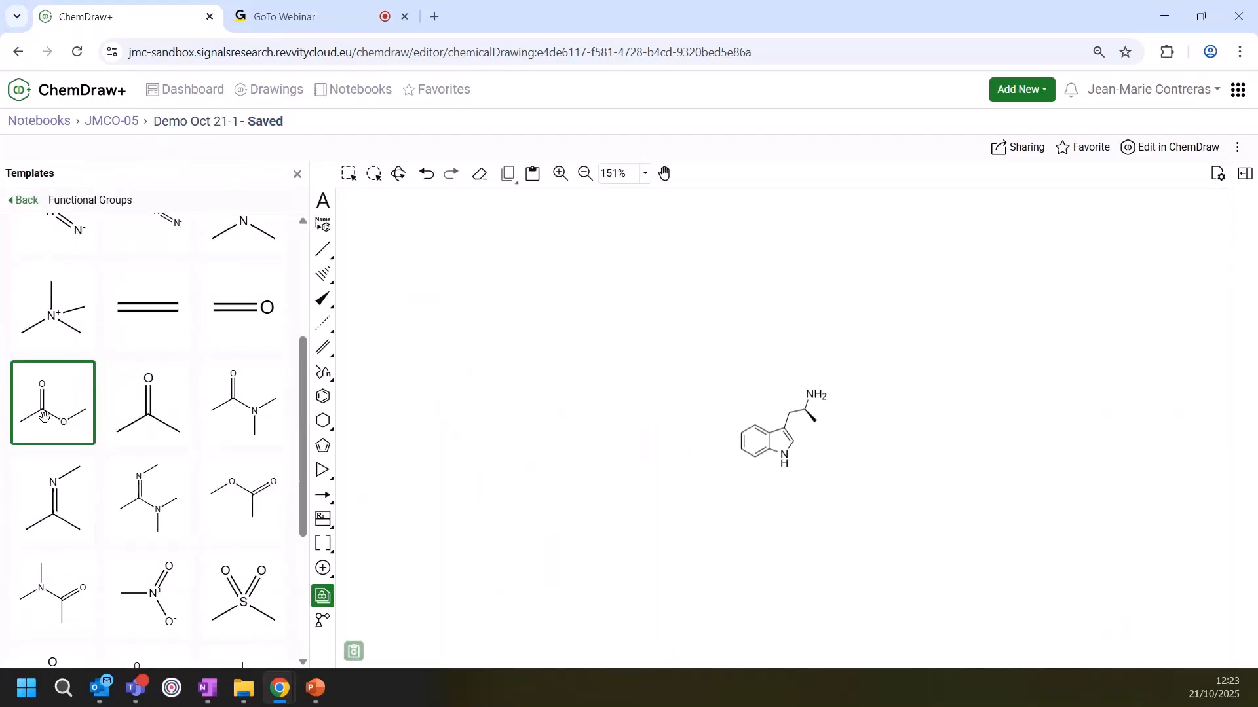
pyautogui.click(742, 456)
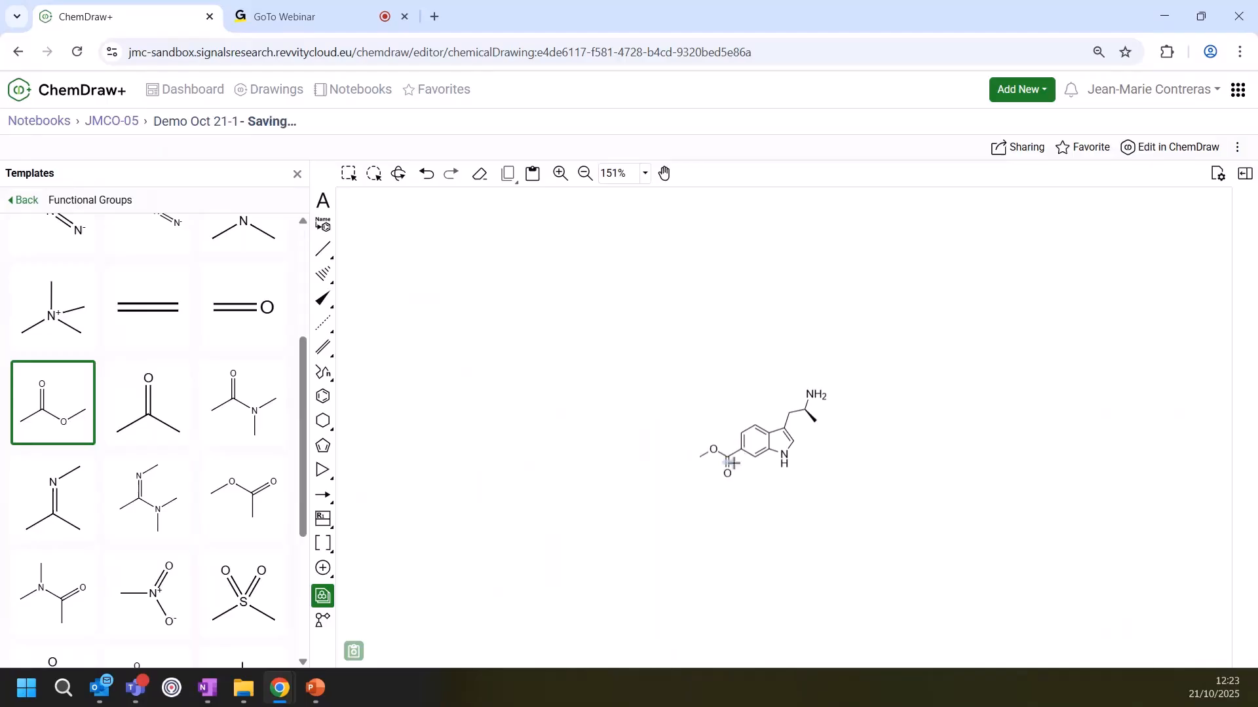
pyautogui.click(299, 174)
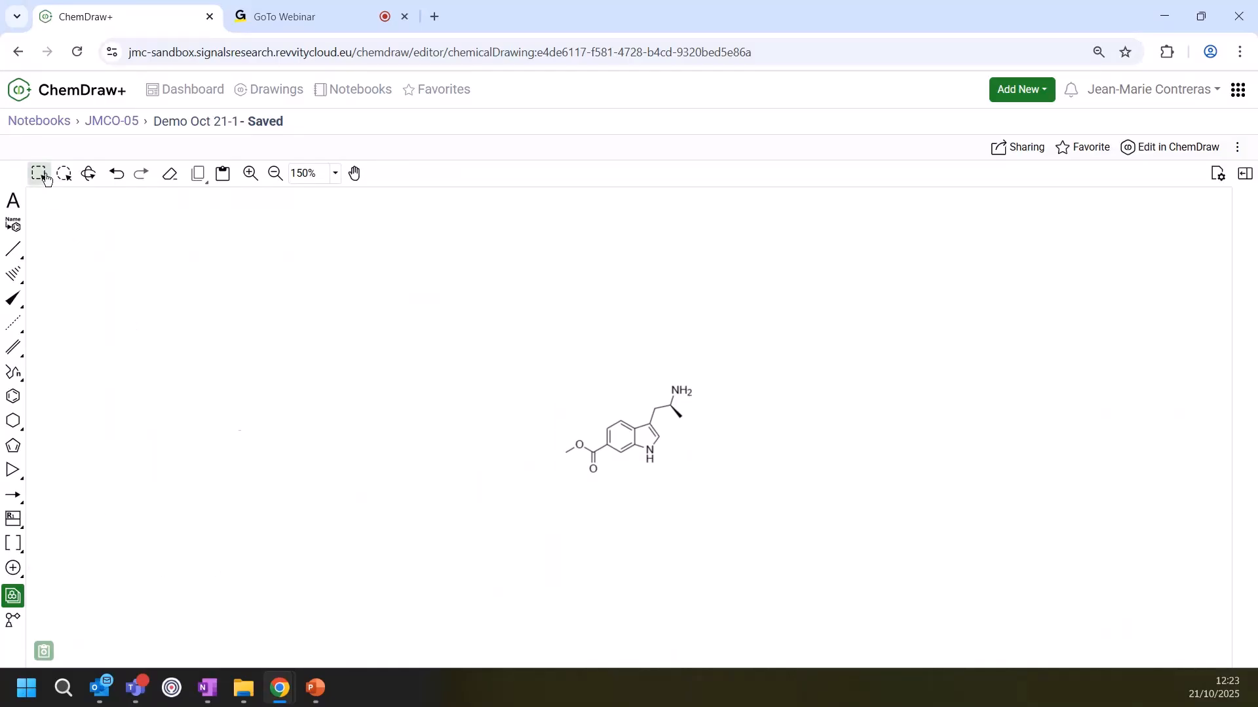
# Select and reposition the whole structure, and add its name, chemical formula and molecular weight to the drawing from the analysis data
pyautogui.doubleClick(38, 173)
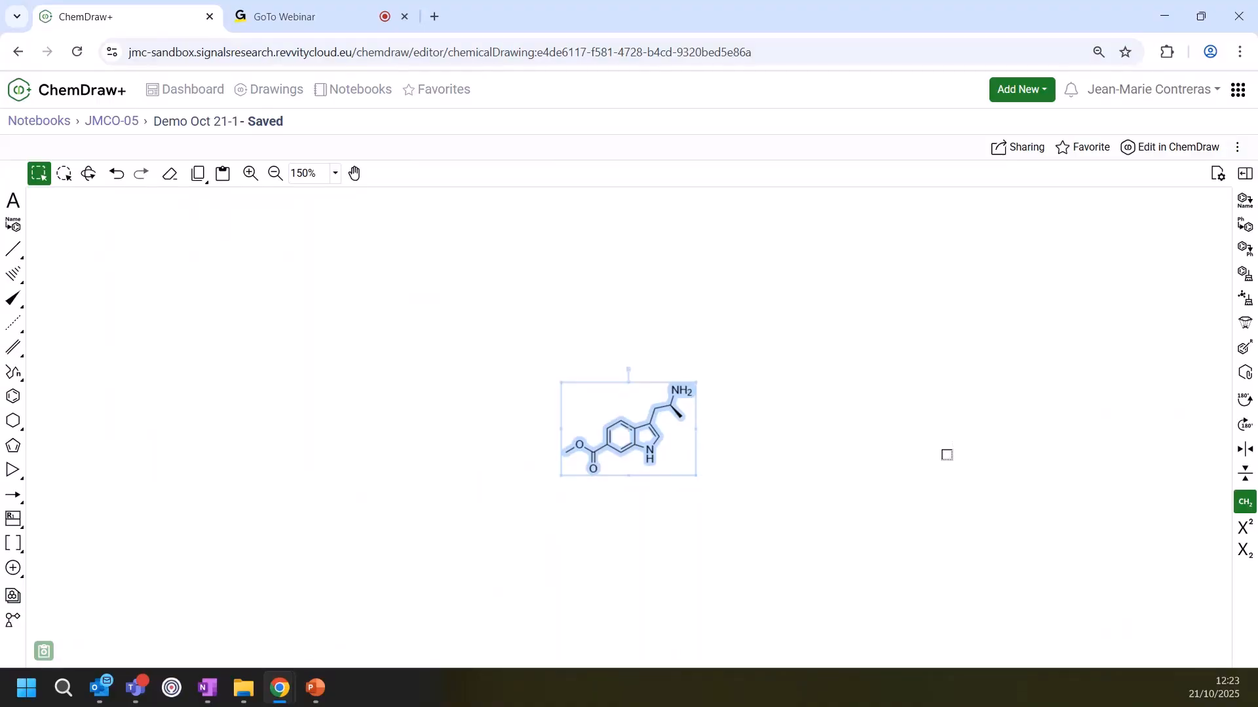
pyautogui.moveTo(587, 426); pyautogui.dragTo(497, 409)
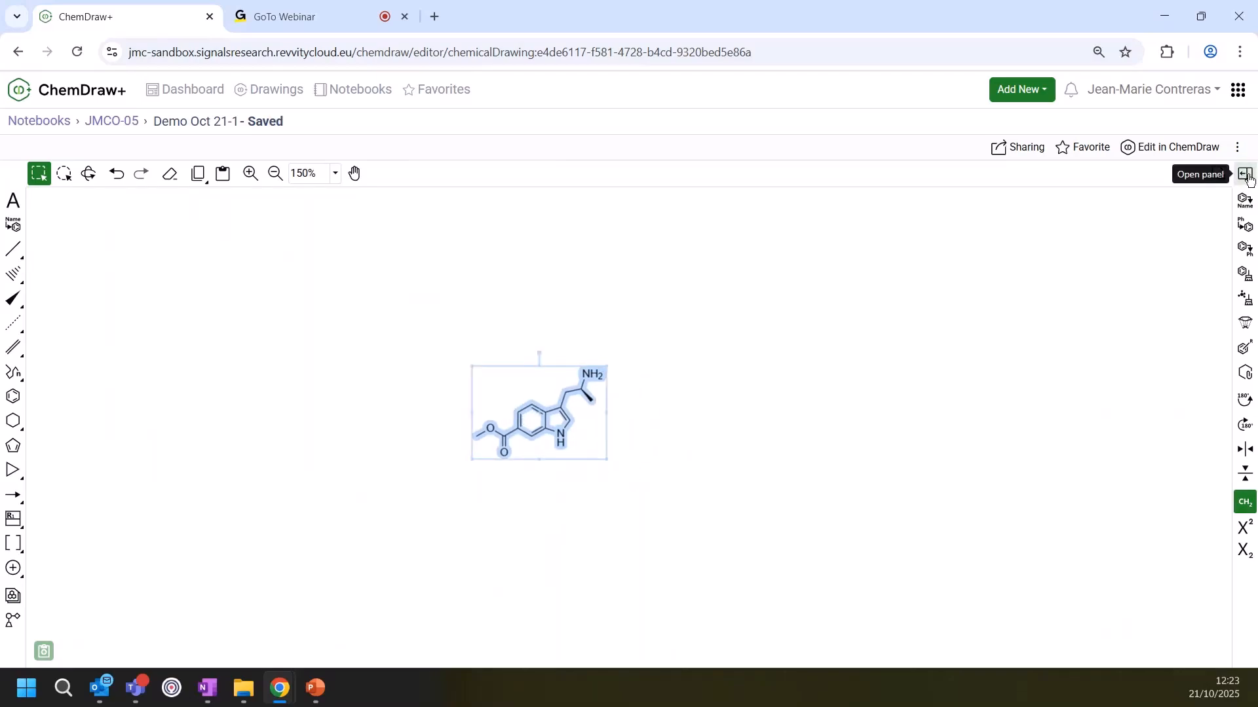
pyautogui.click(1245, 176)
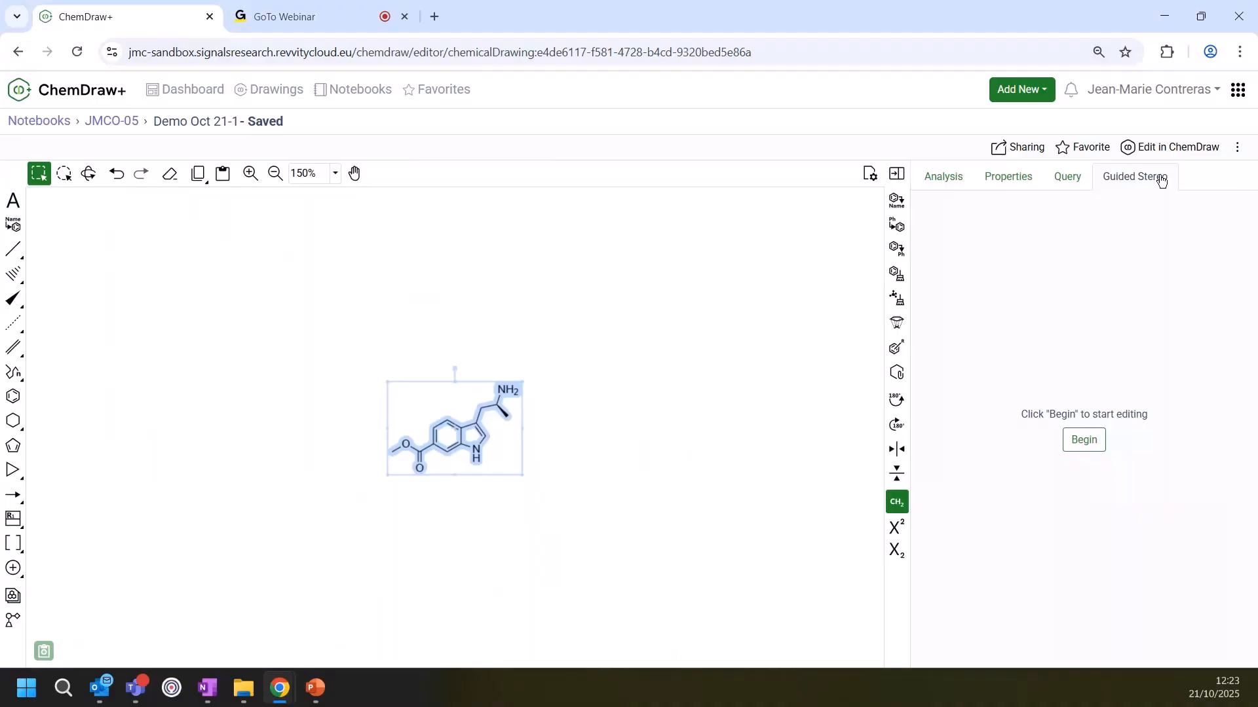
pyautogui.click(948, 183)
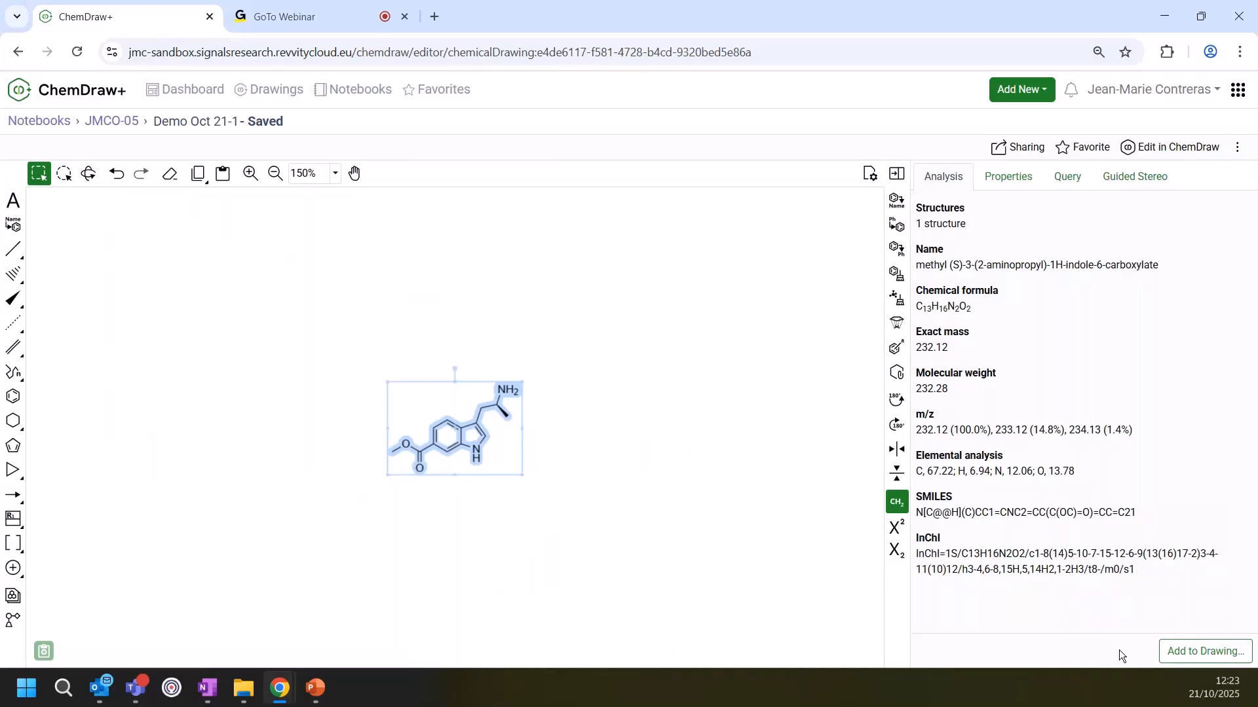
pyautogui.click(1192, 651)
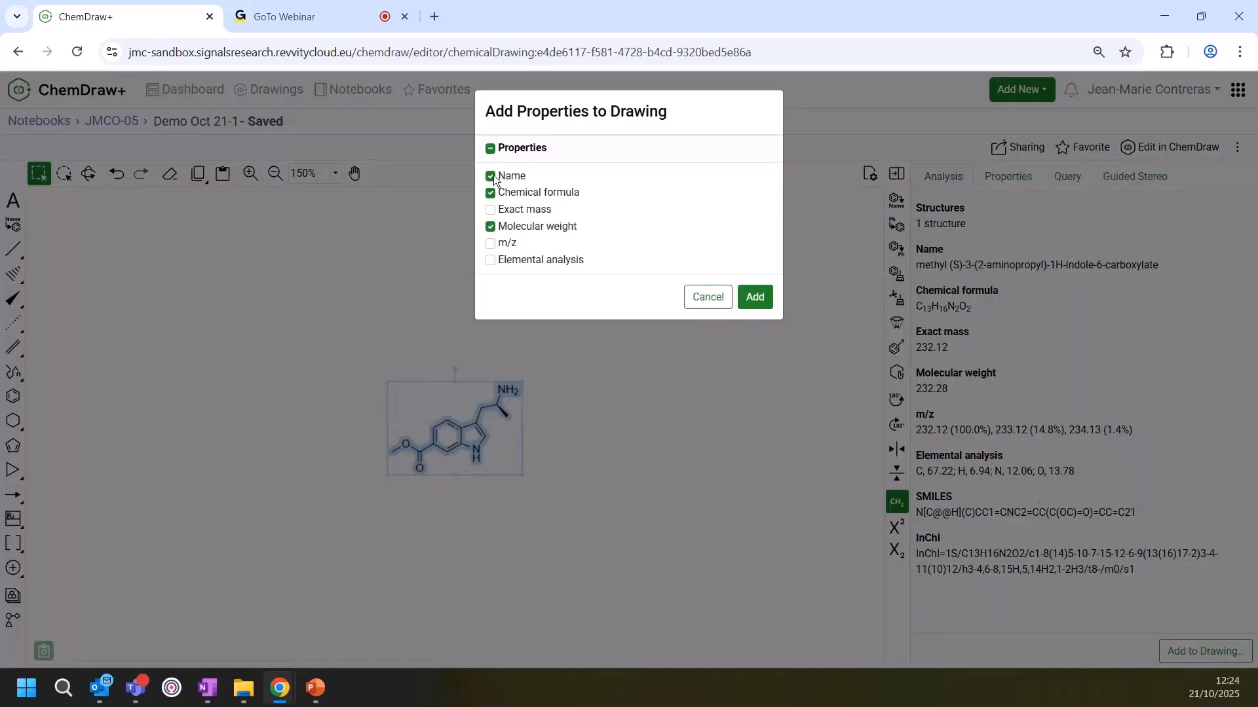
pyautogui.click(750, 297)
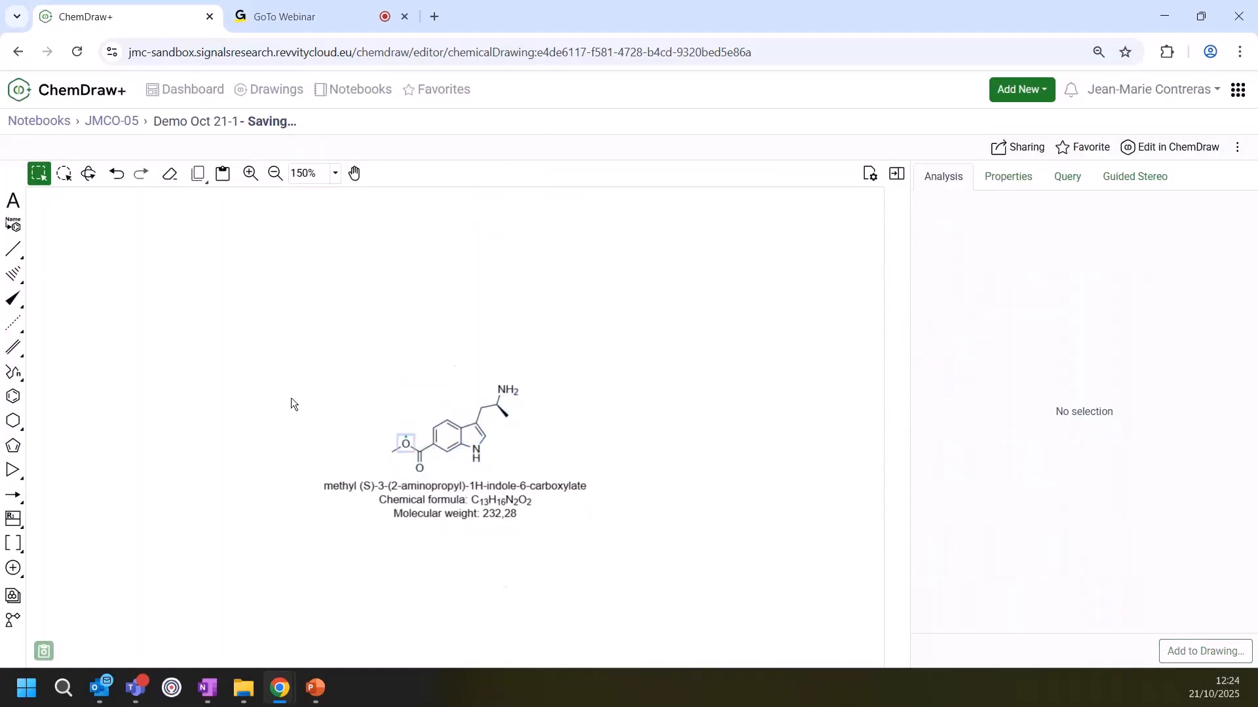
# Extend the primary amine with two single bonds to form an N-ethyl group
pyautogui.click(12, 249)
pyautogui.click(501, 391)
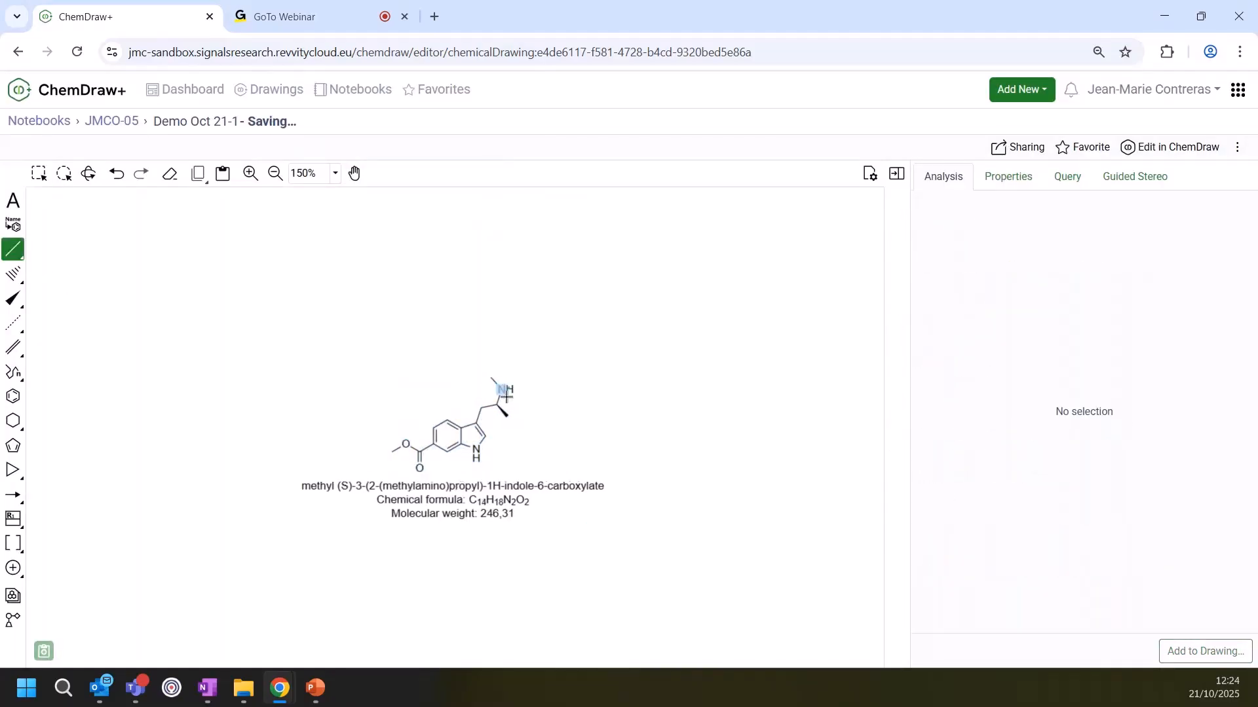
pyautogui.click(495, 380)
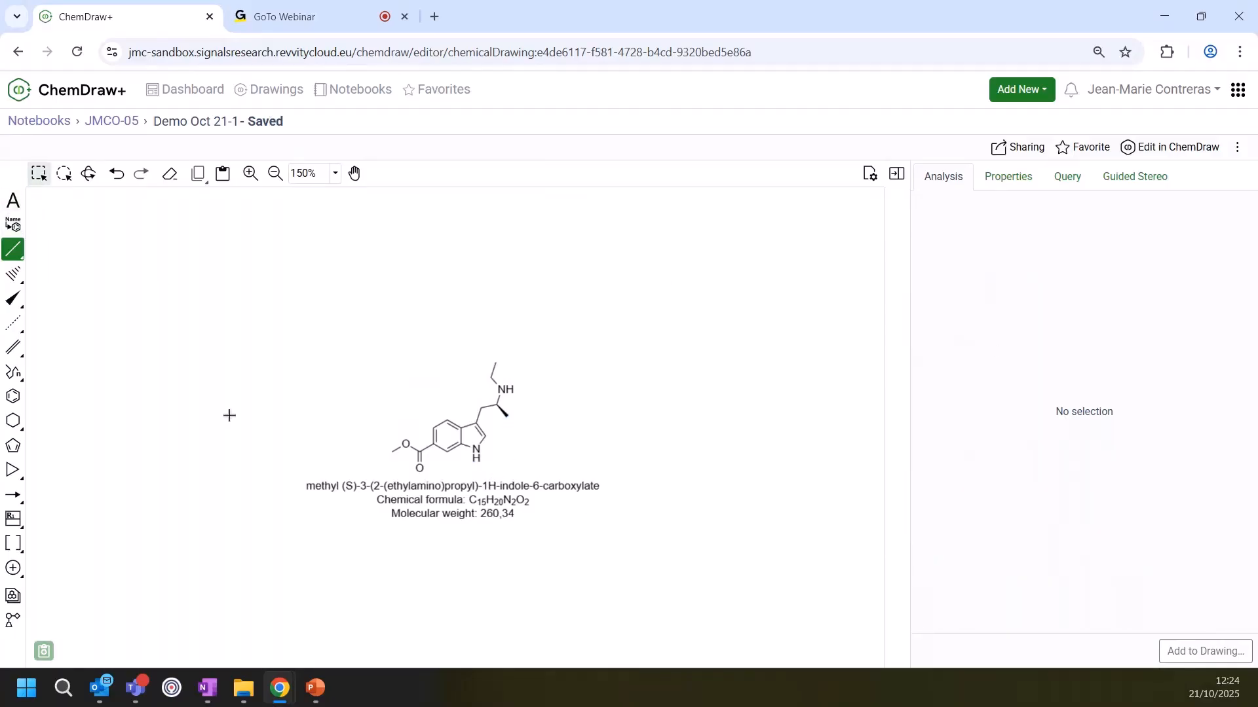
# Select the structure, start Guided Stereo editing, and set the stereocenter's rule to "R - pure and known absolute configuration"
pyautogui.doubleClick(38, 173)
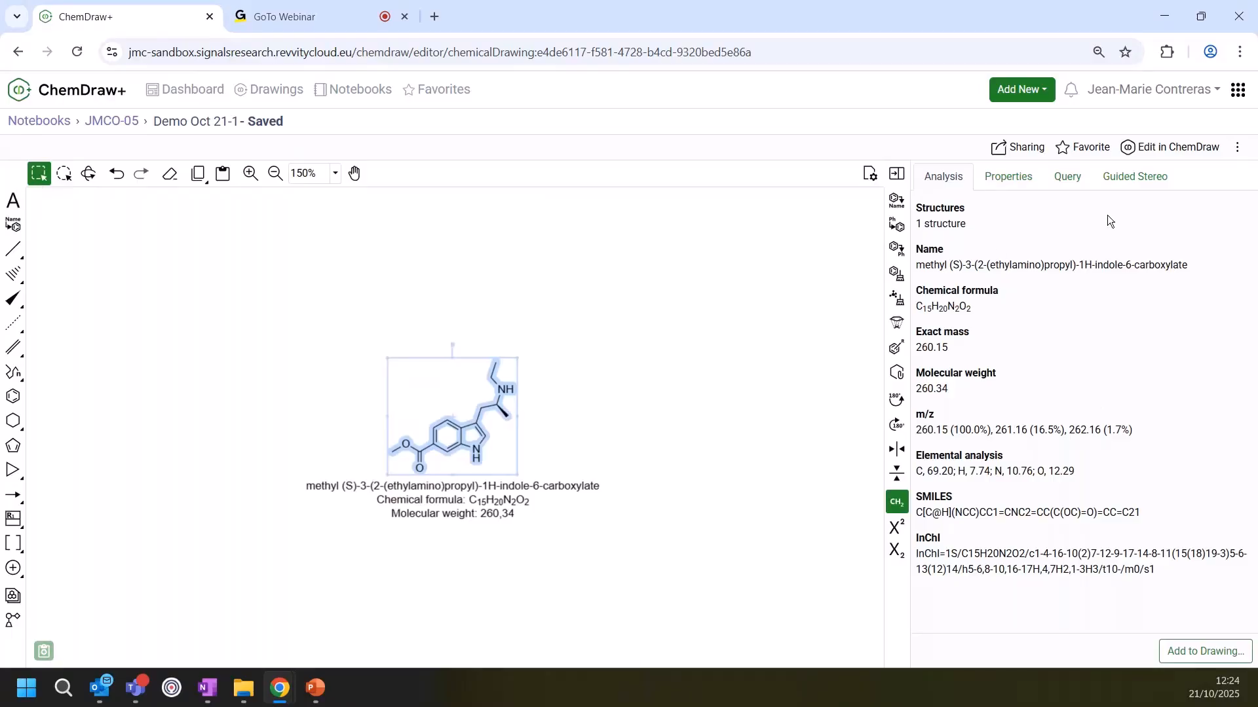
pyautogui.click(1014, 181)
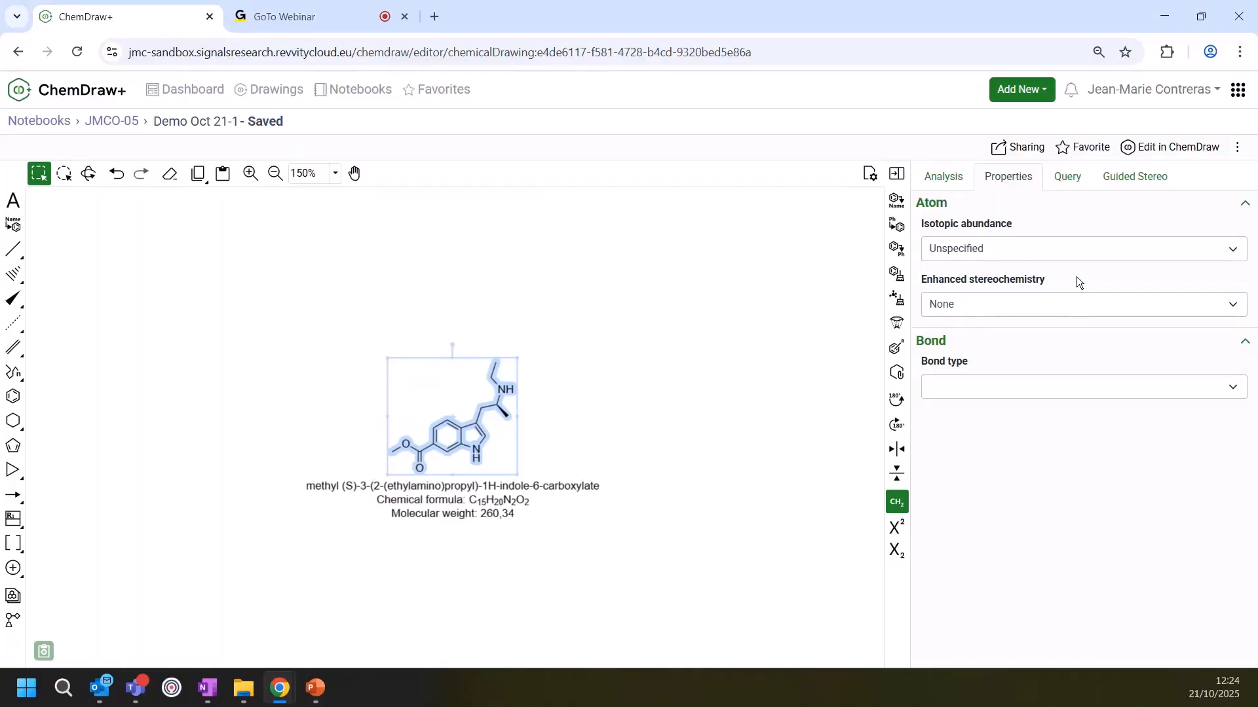
pyautogui.click(1143, 181)
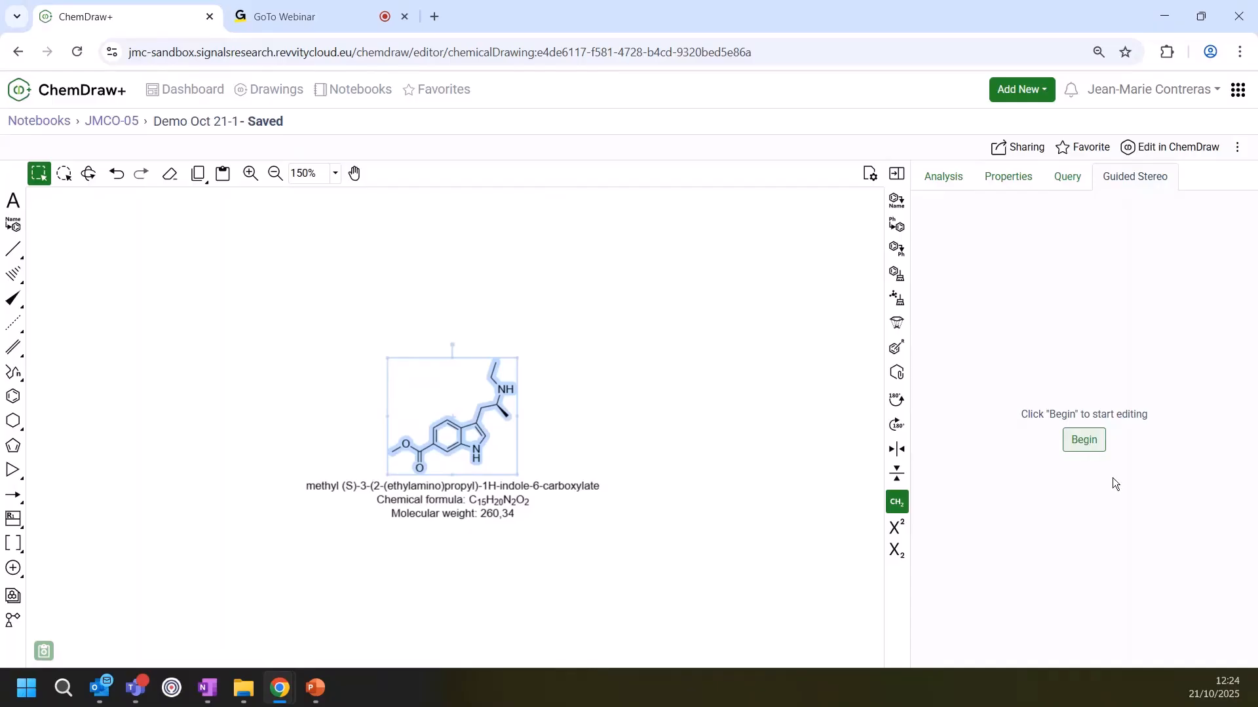
pyautogui.click(1085, 442)
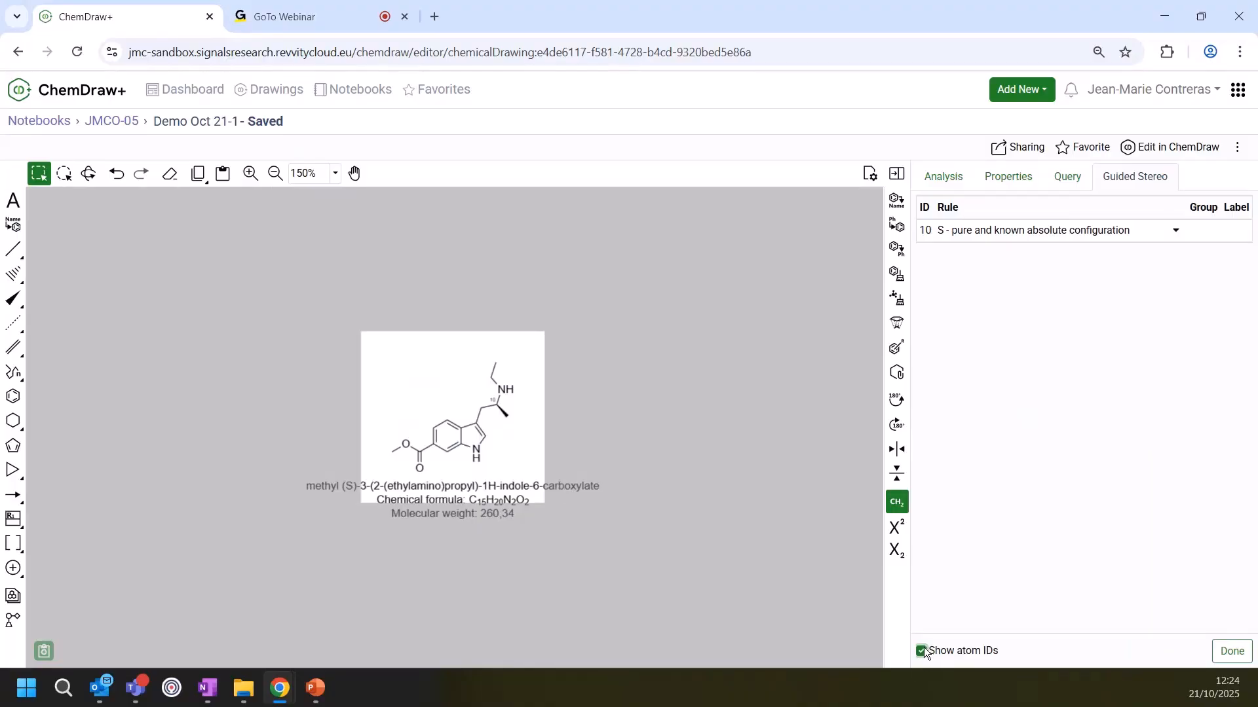
pyautogui.click(1177, 231)
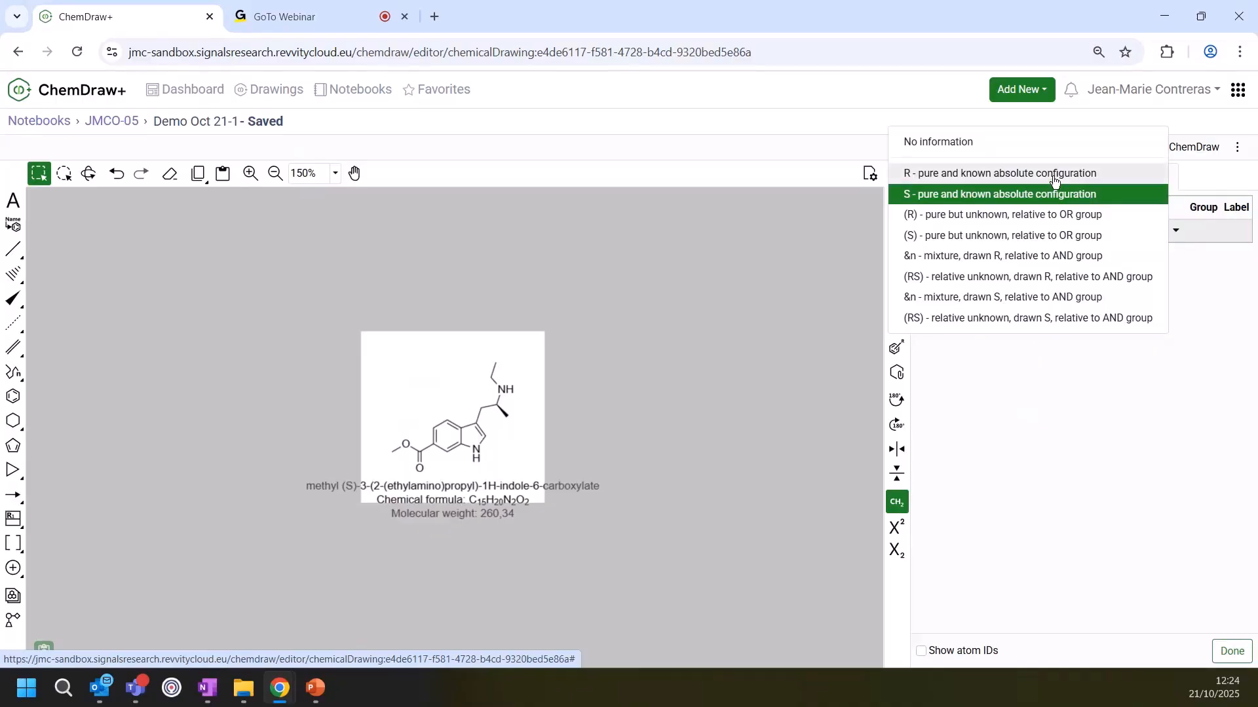
pyautogui.click(968, 176)
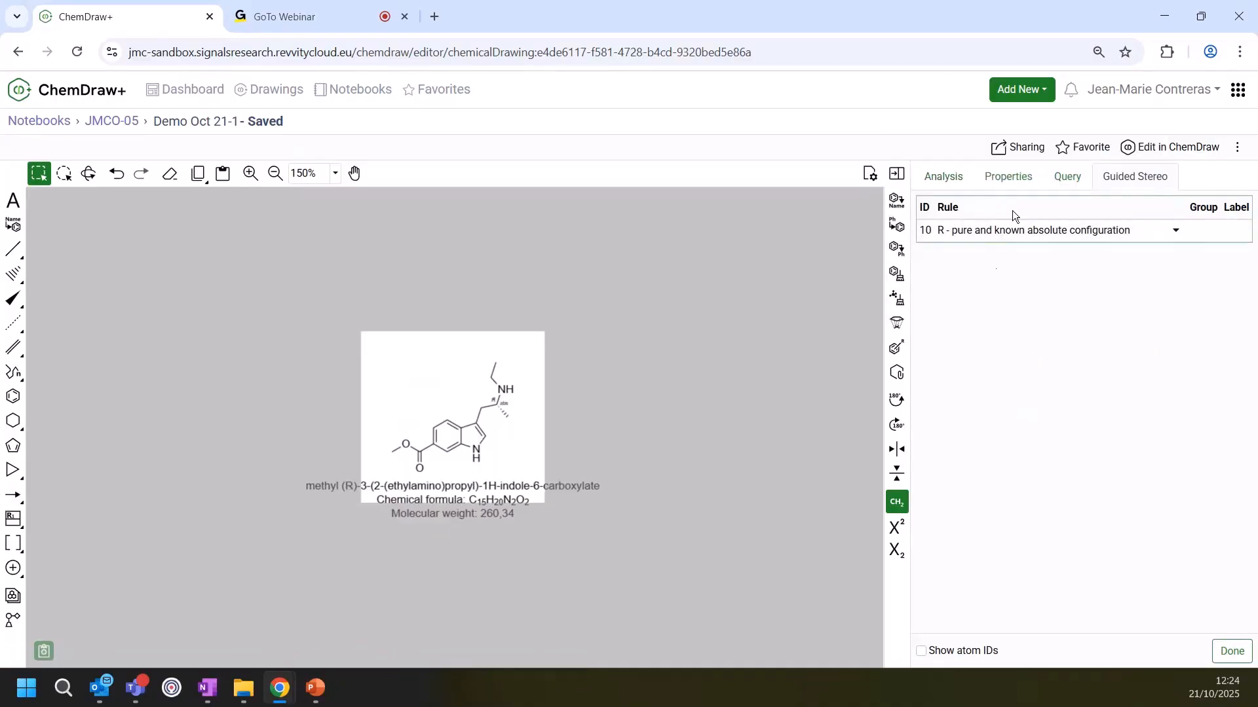
pyautogui.click(1107, 232)
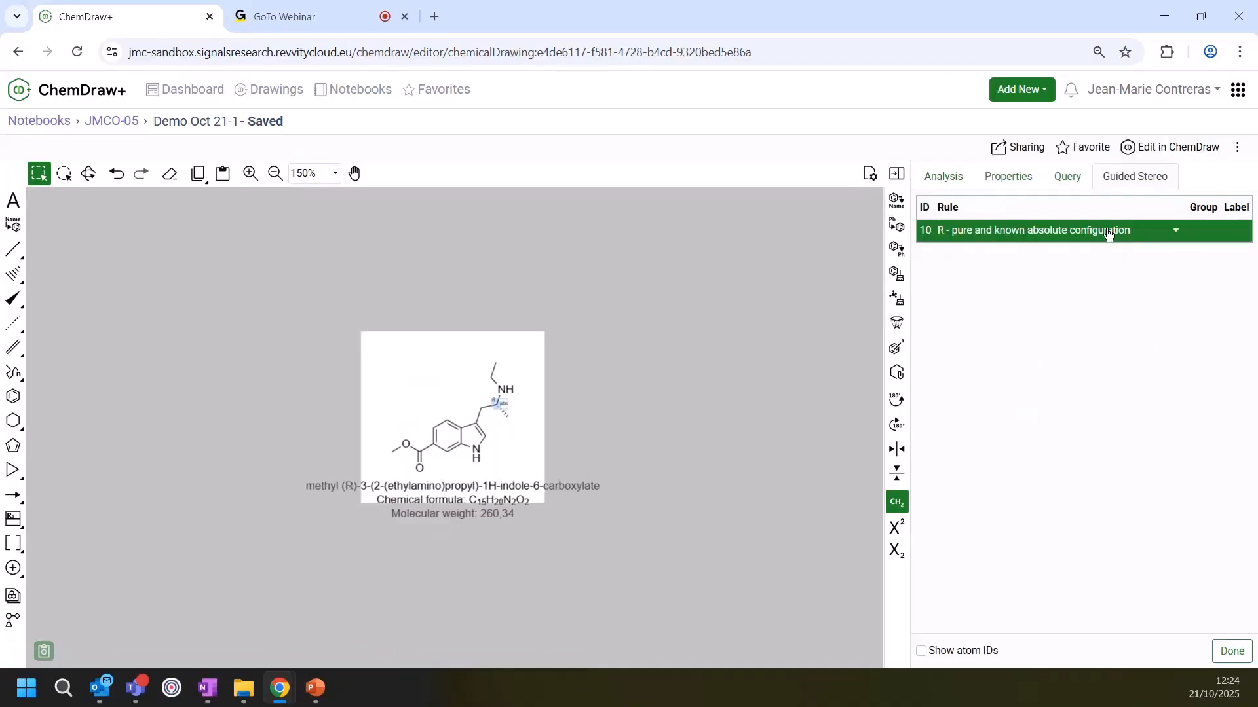
# Set the stereocenter's rule to "No information" and close the Guided Stereo panel
pyautogui.click(1176, 232)
pyautogui.click(995, 156)
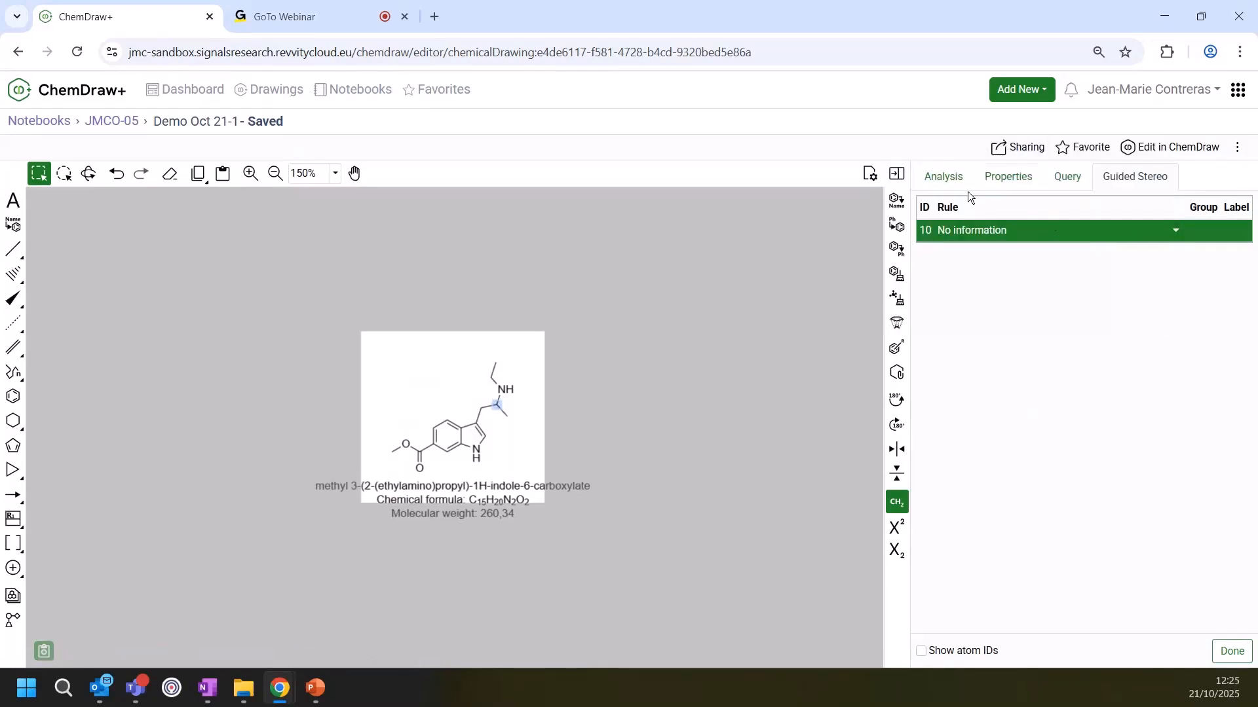
pyautogui.click(899, 177)
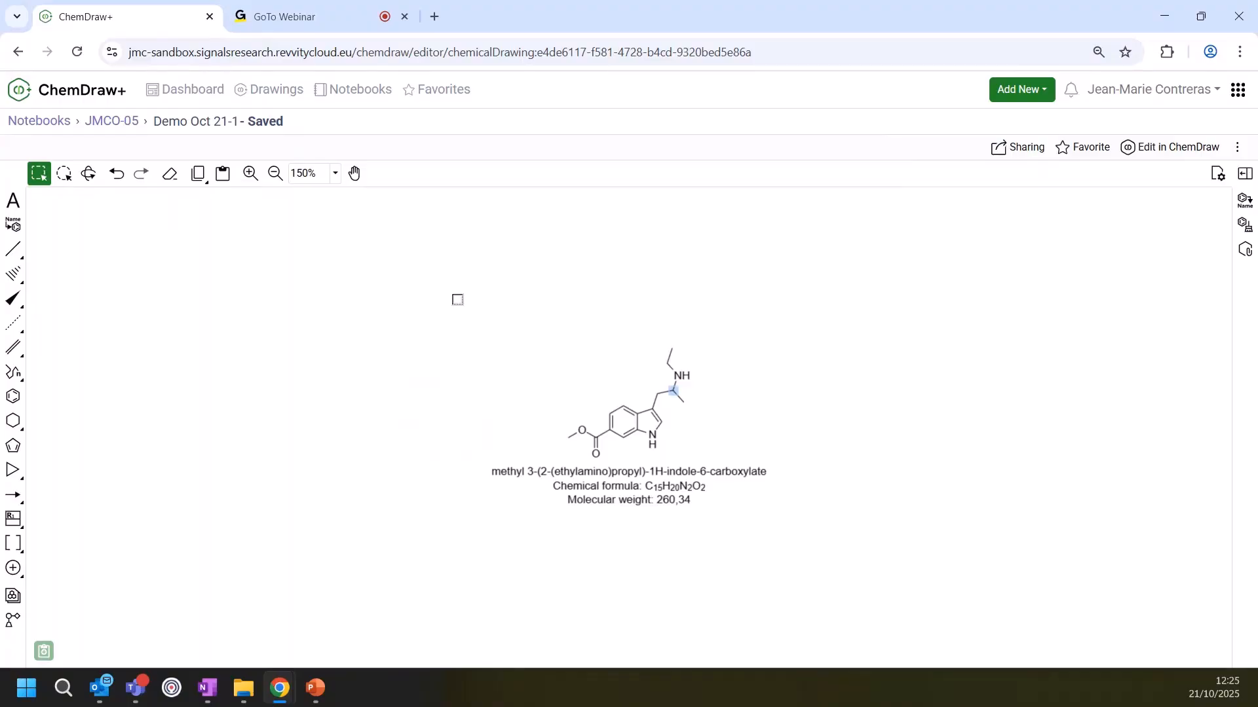
# Delete the structure with its caption, and insert ezetimibe by name without pasting the name below the structure
pyautogui.moveTo(449, 297); pyautogui.dragTo(818, 547)
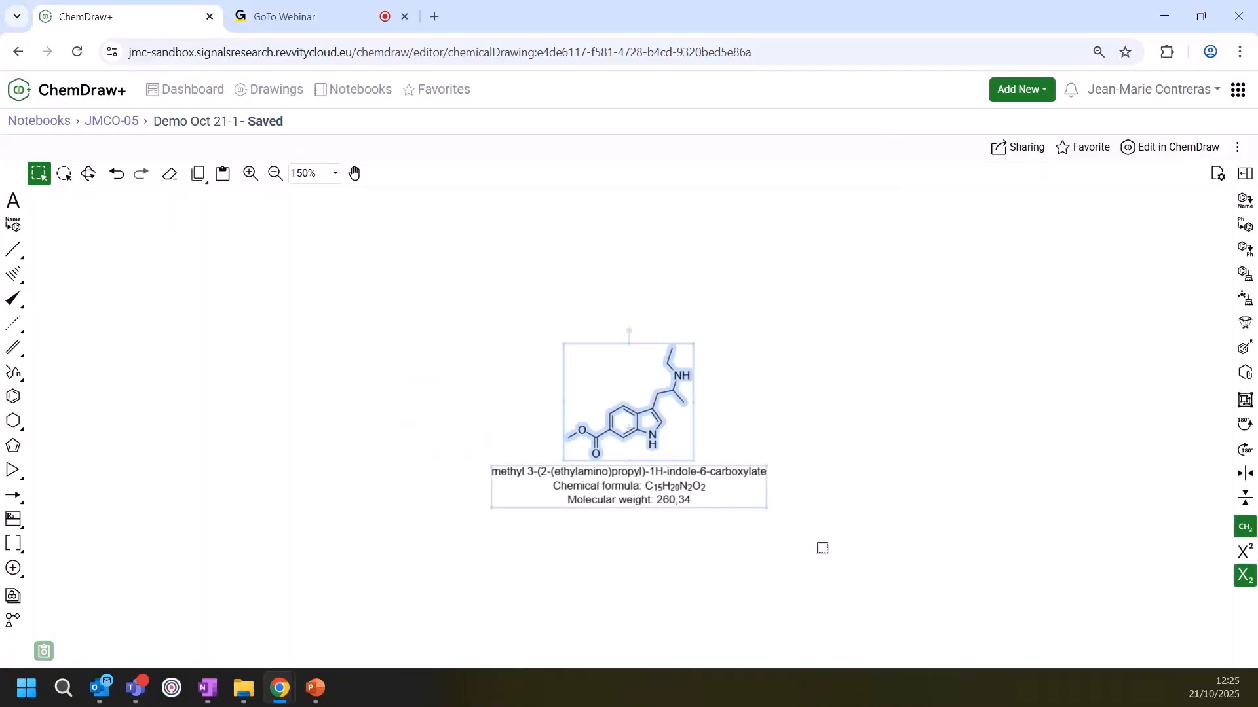
pyautogui.press('Delete')
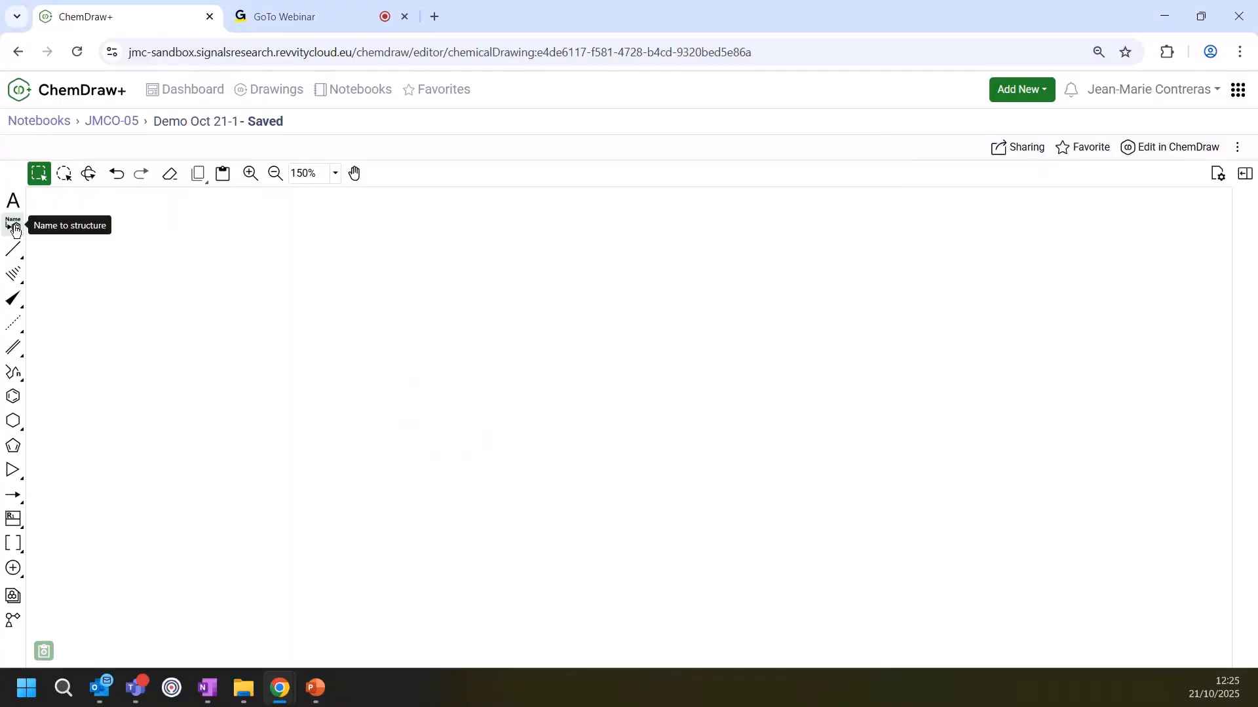
pyautogui.click(14, 228)
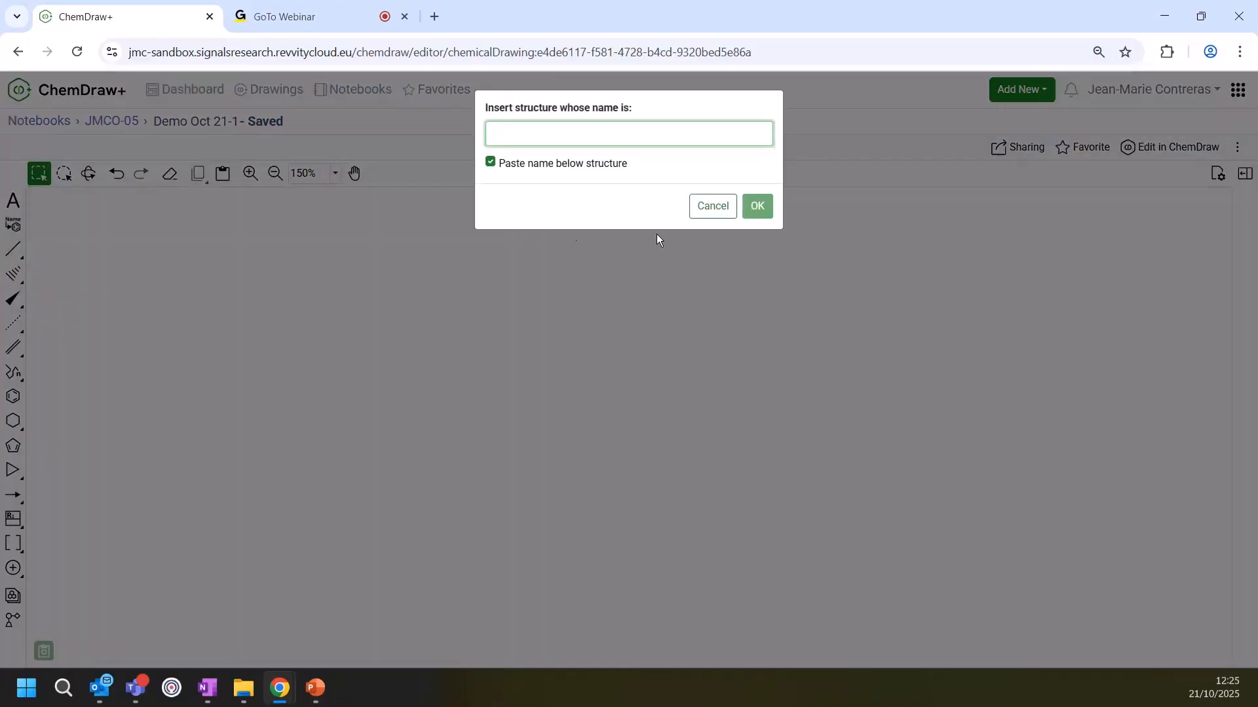
pyautogui.click(491, 165)
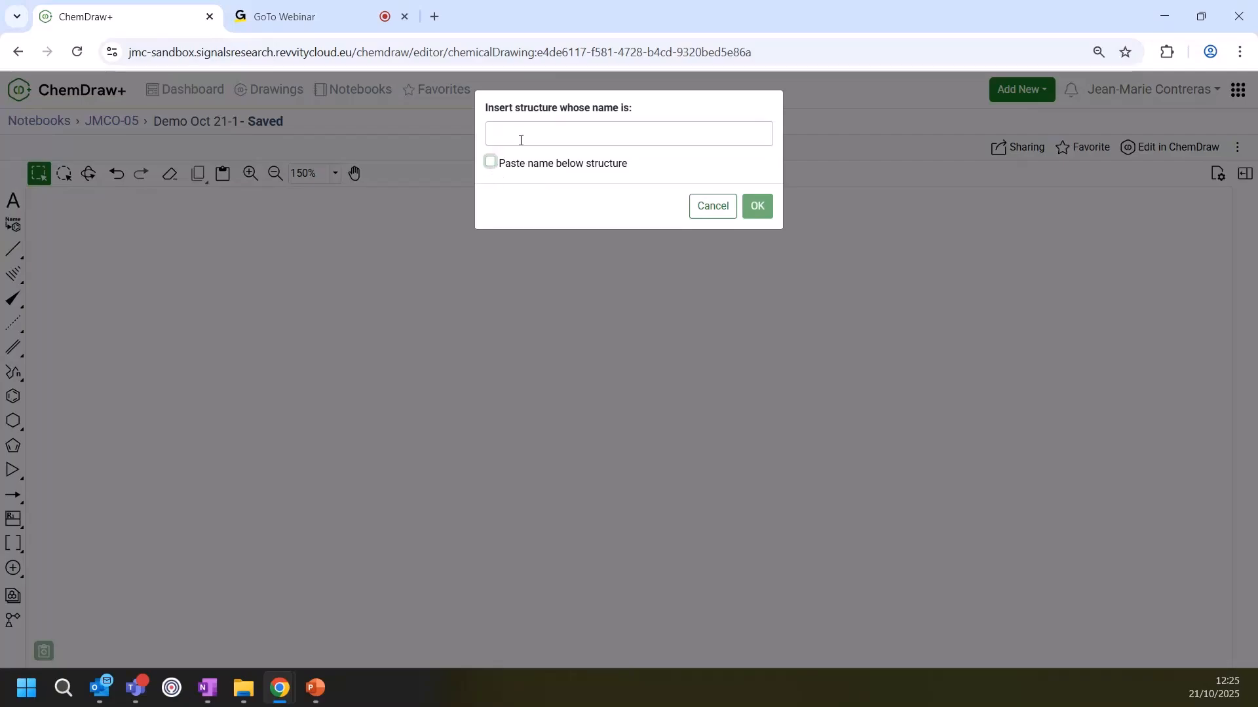
pyautogui.click(579, 134)
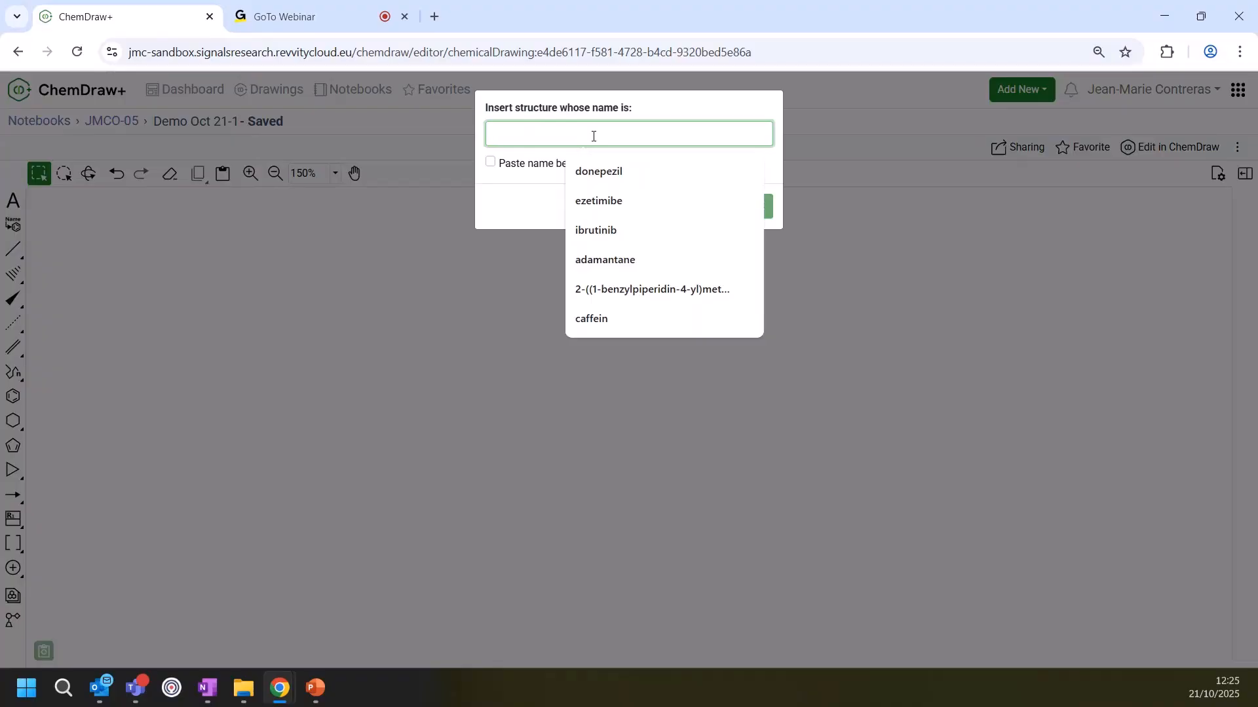
pyautogui.click(601, 201)
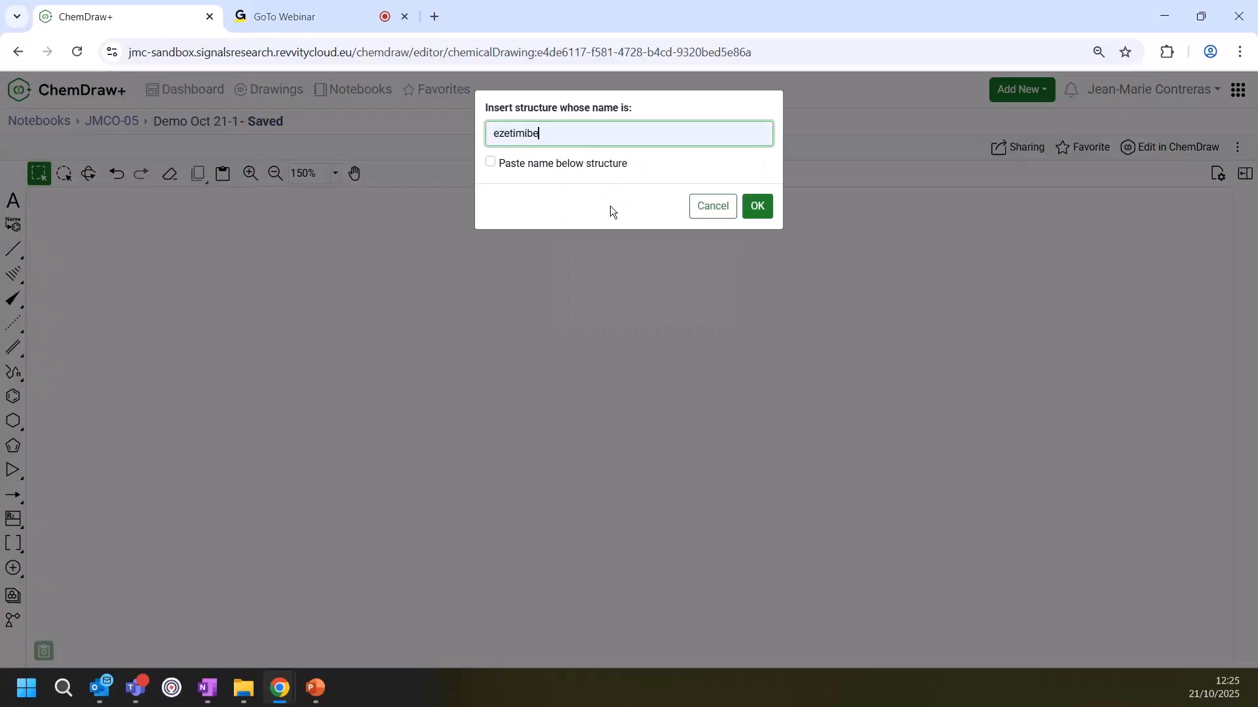
pyautogui.click(760, 207)
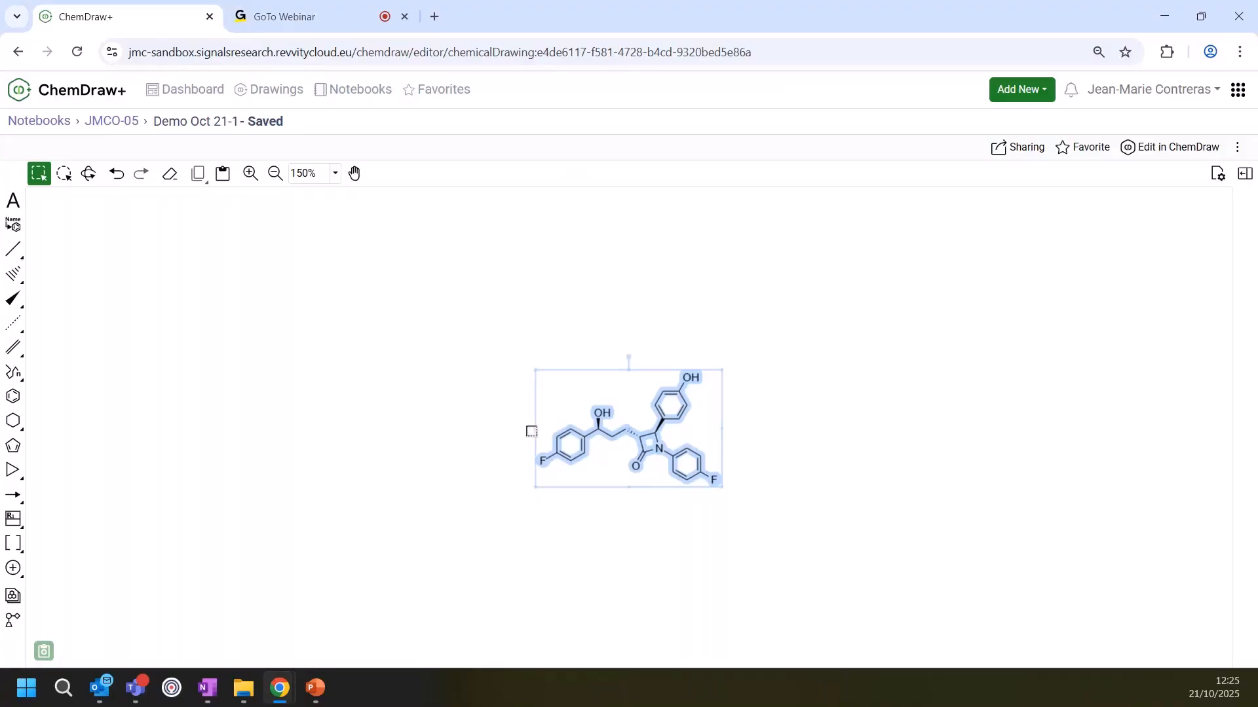
pyautogui.click(460, 378)
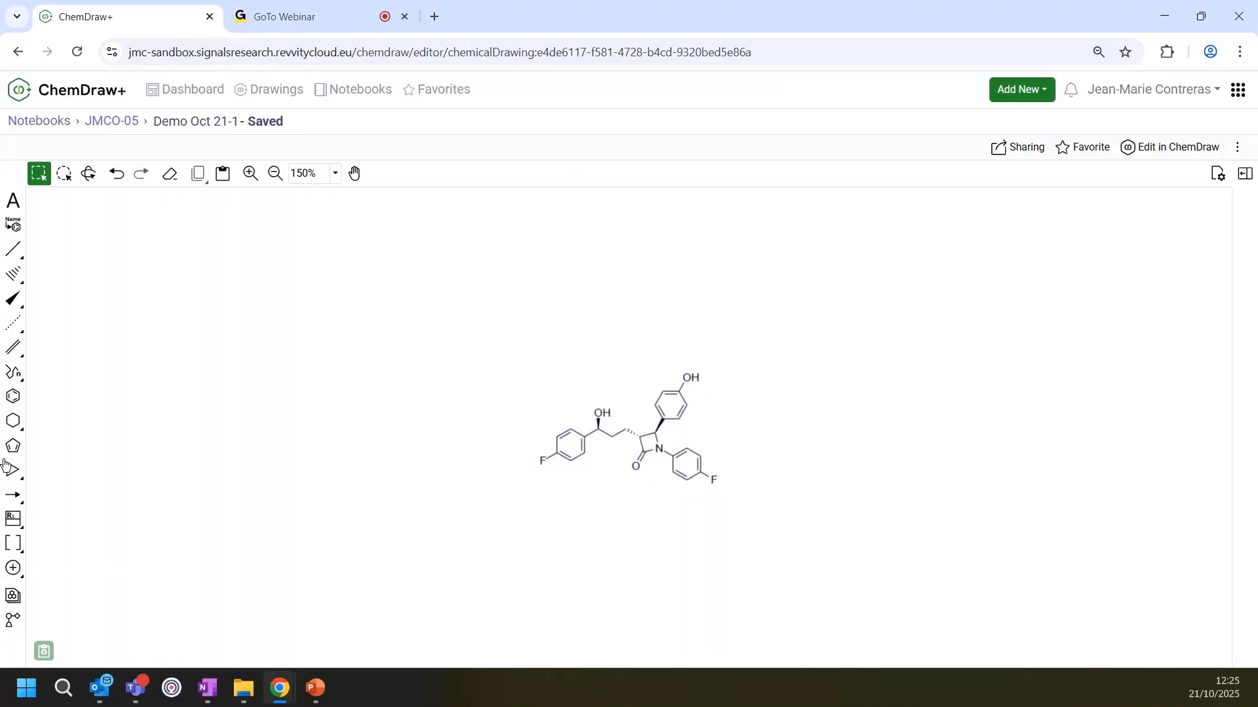
pyautogui.click(7, 228)
pyautogui.click(423, 355)
pyautogui.moveTo(506, 401); pyautogui.dragTo(793, 536)
pyautogui.click(818, 464)
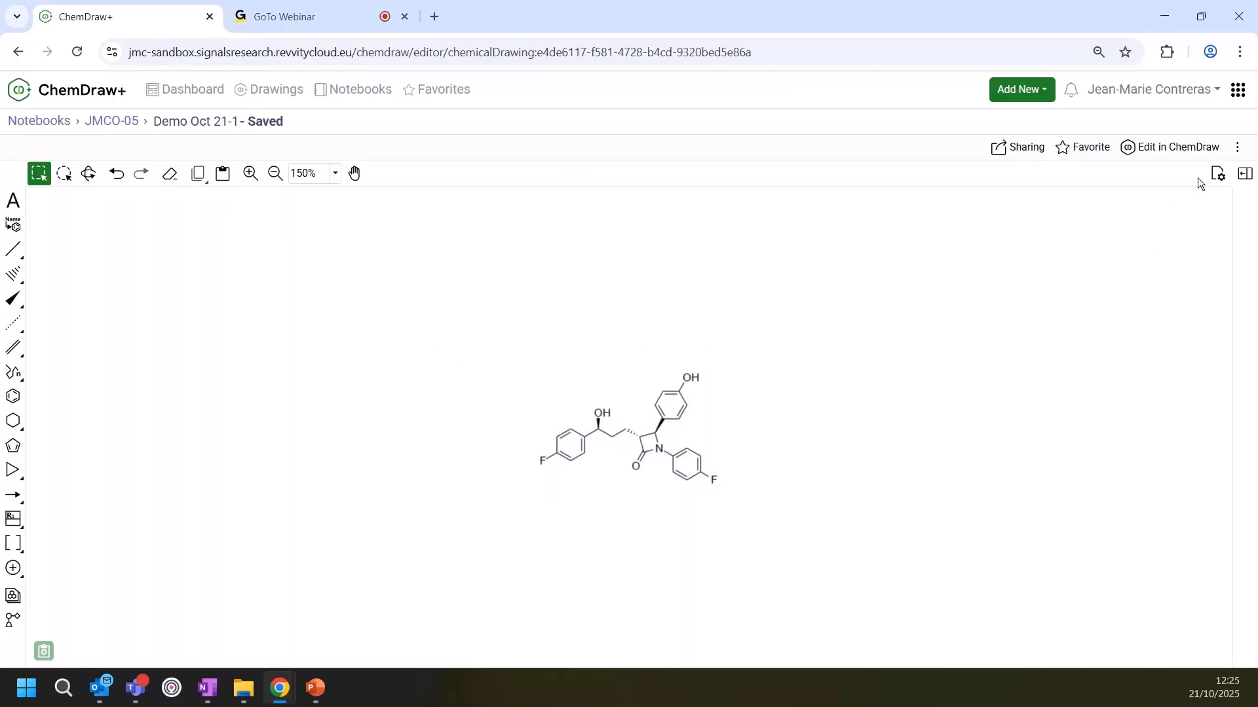
# Open the drawing in desktop ChemDraw and show the Ring Fill Colors toolbar
pyautogui.click(1176, 152)
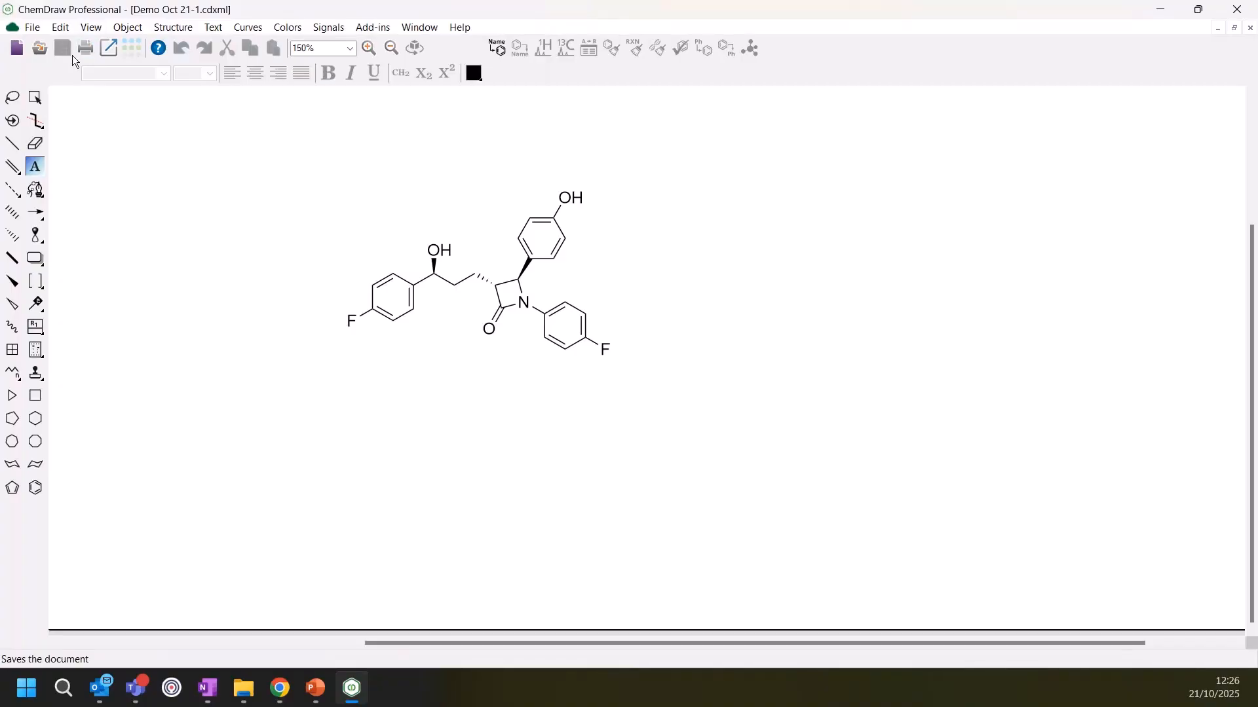
pyautogui.click(100, 27)
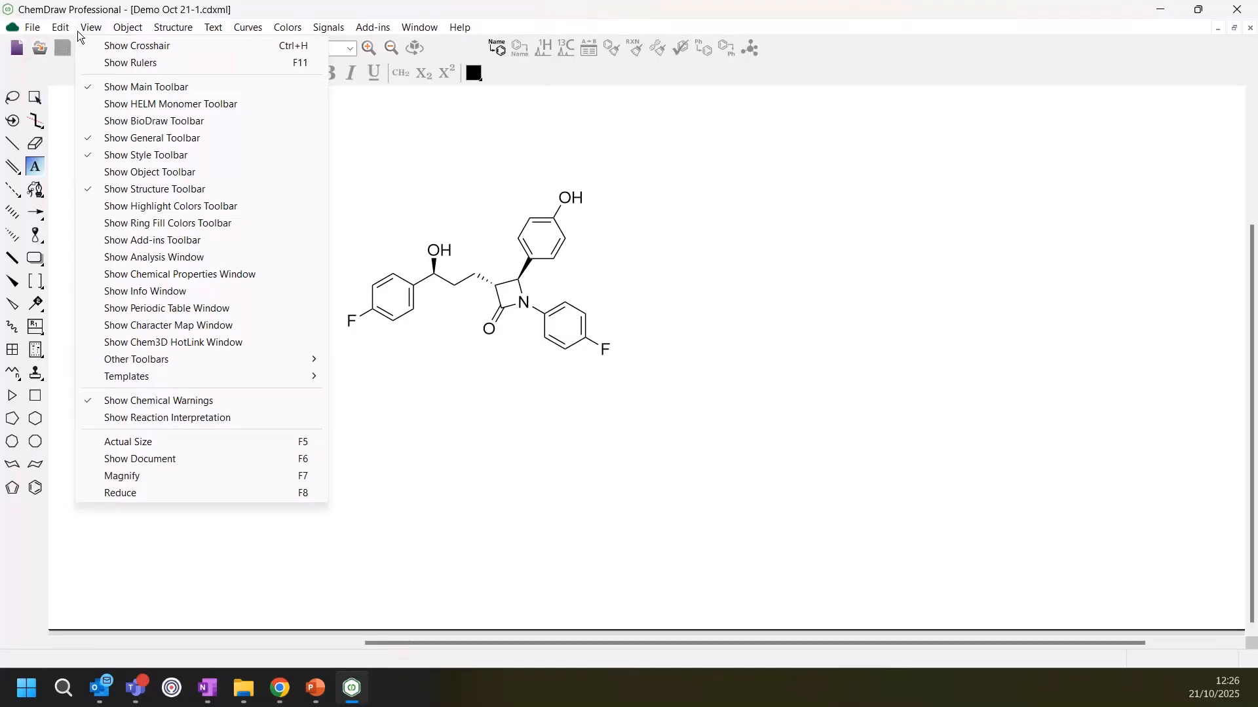
pyautogui.click(122, 226)
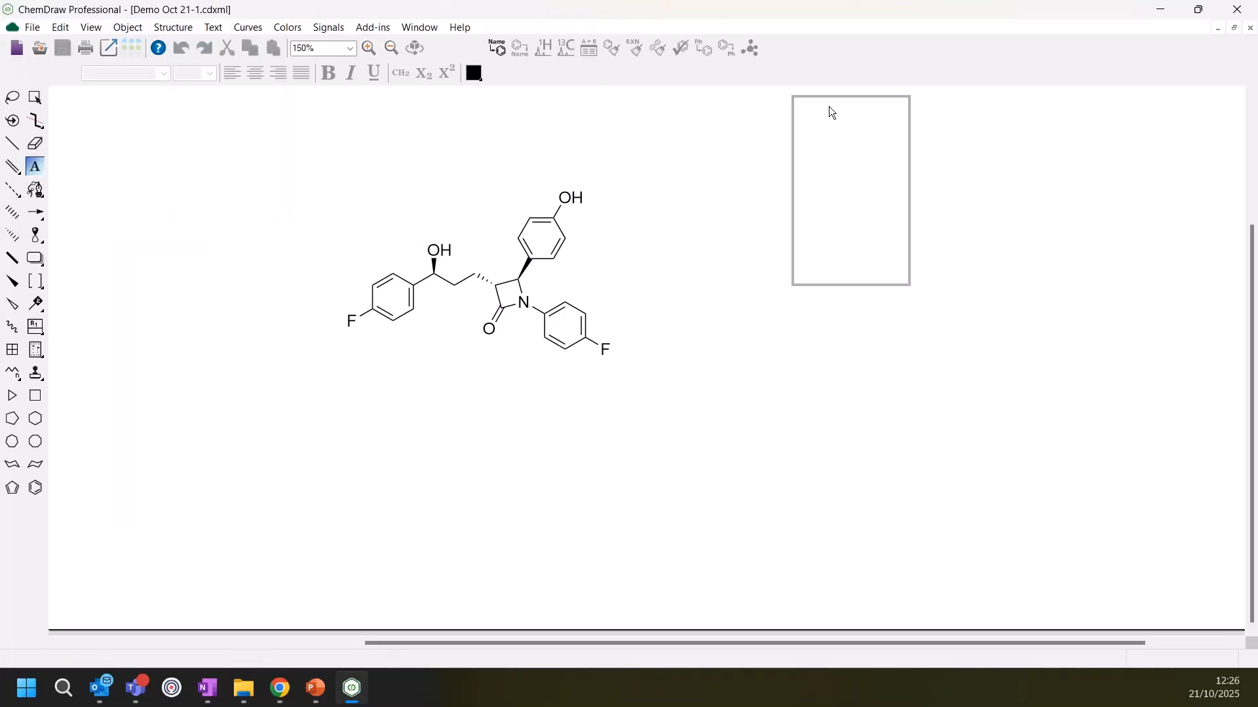
# Fill the chain's fluorophenyl ring light green, the phenol ring orange, the N-fluorophenyl ring light purple and the four-membered lactam ring light cyan
pyautogui.click(18, 103)
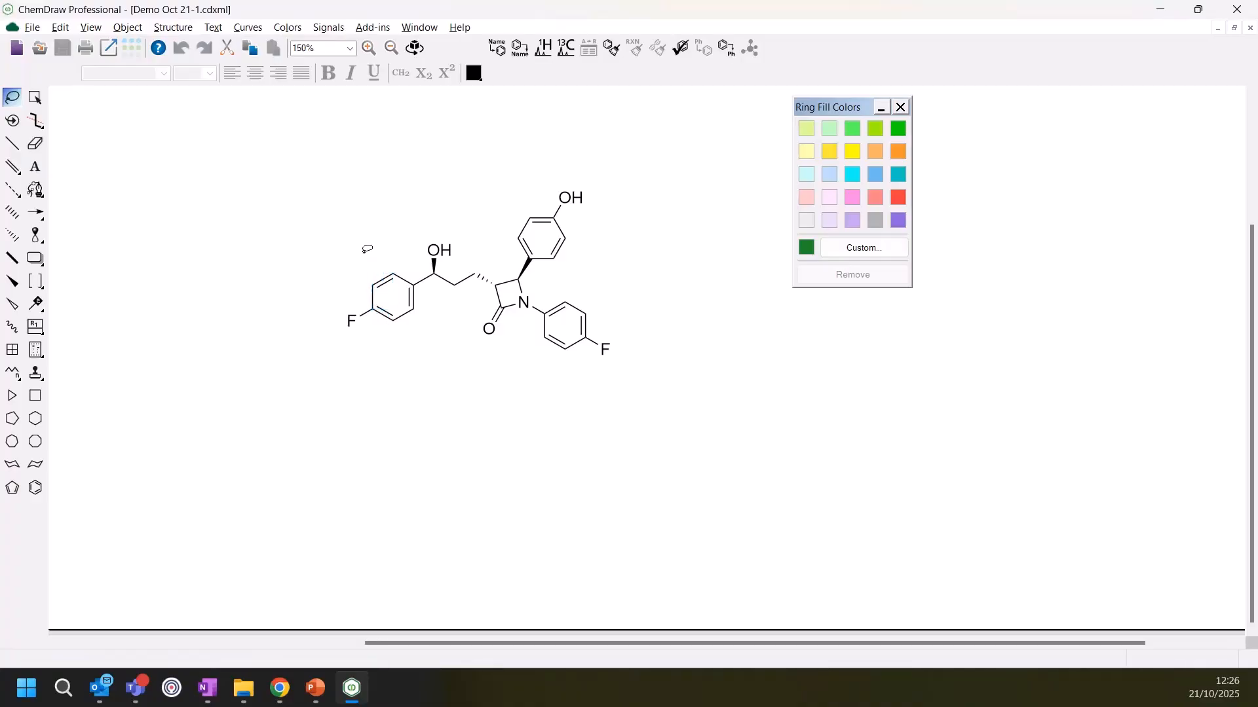
pyautogui.moveTo(365, 249)
pyautogui.mouseDown()
pyautogui.moveTo(387, 318)
pyautogui.moveTo(427, 343)
pyautogui.mouseUp()
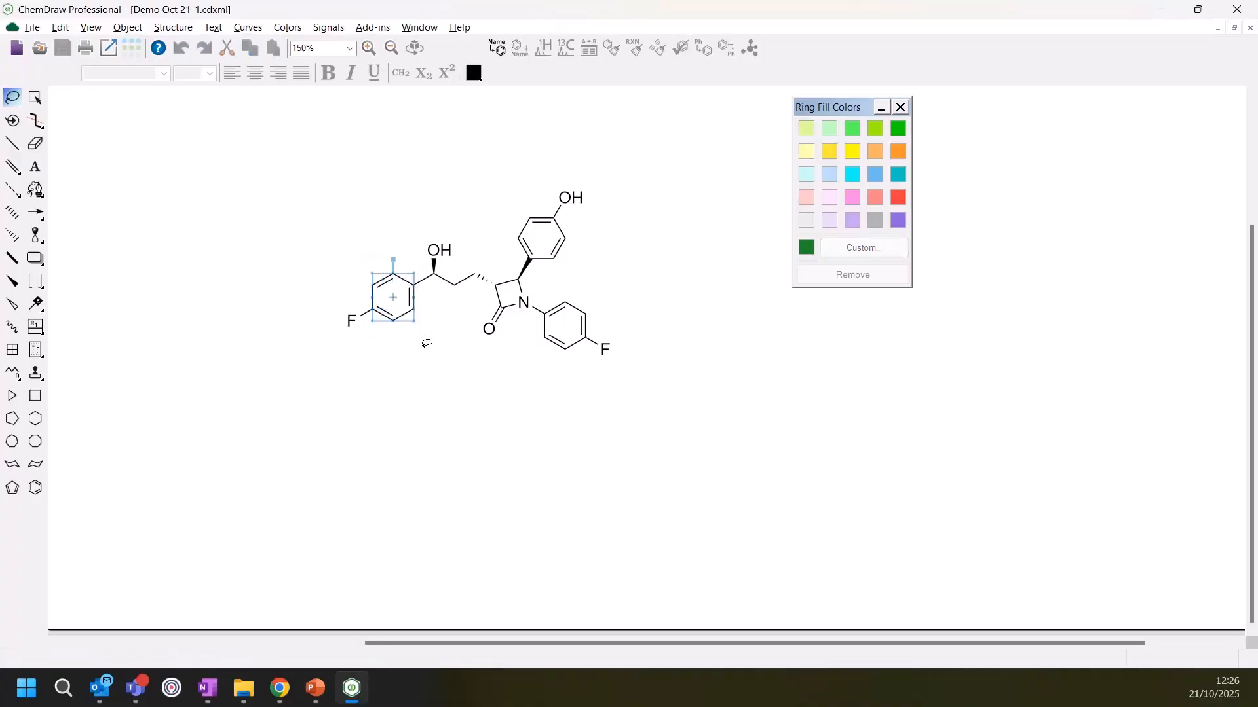
pyautogui.click(806, 129)
pyautogui.moveTo(509, 210); pyautogui.dragTo(600, 372)
pyautogui.click(898, 152)
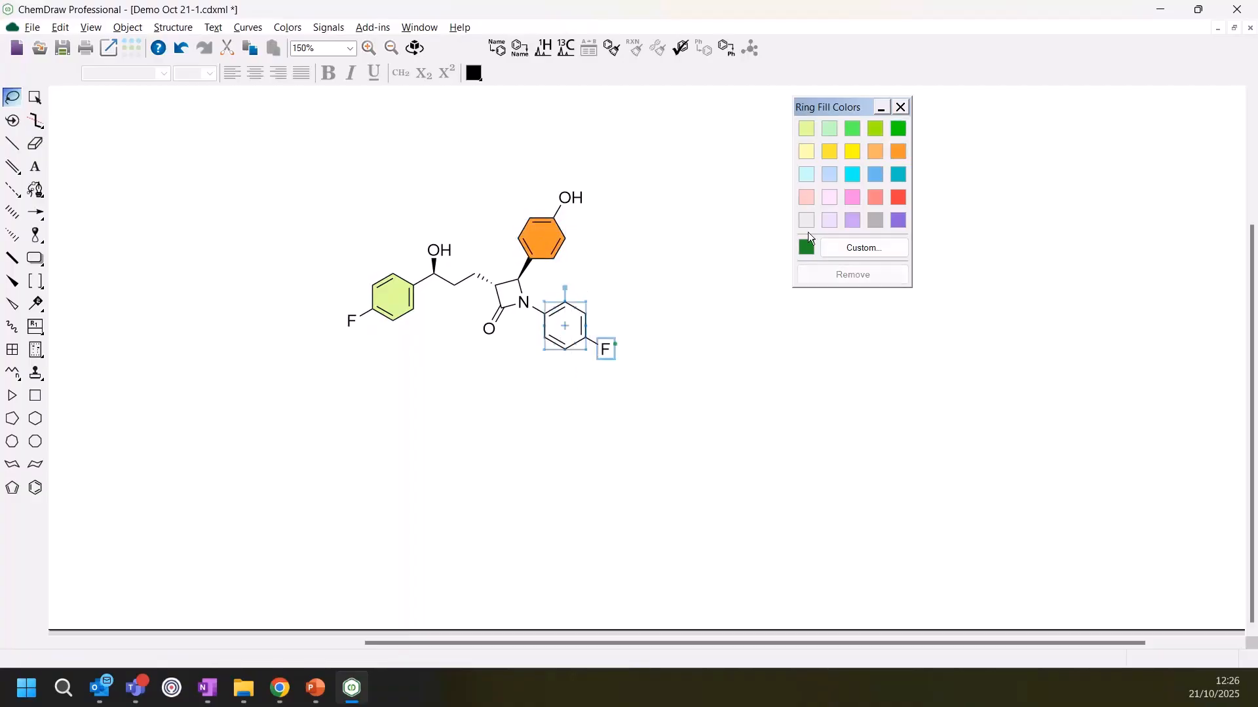
pyautogui.click(831, 221)
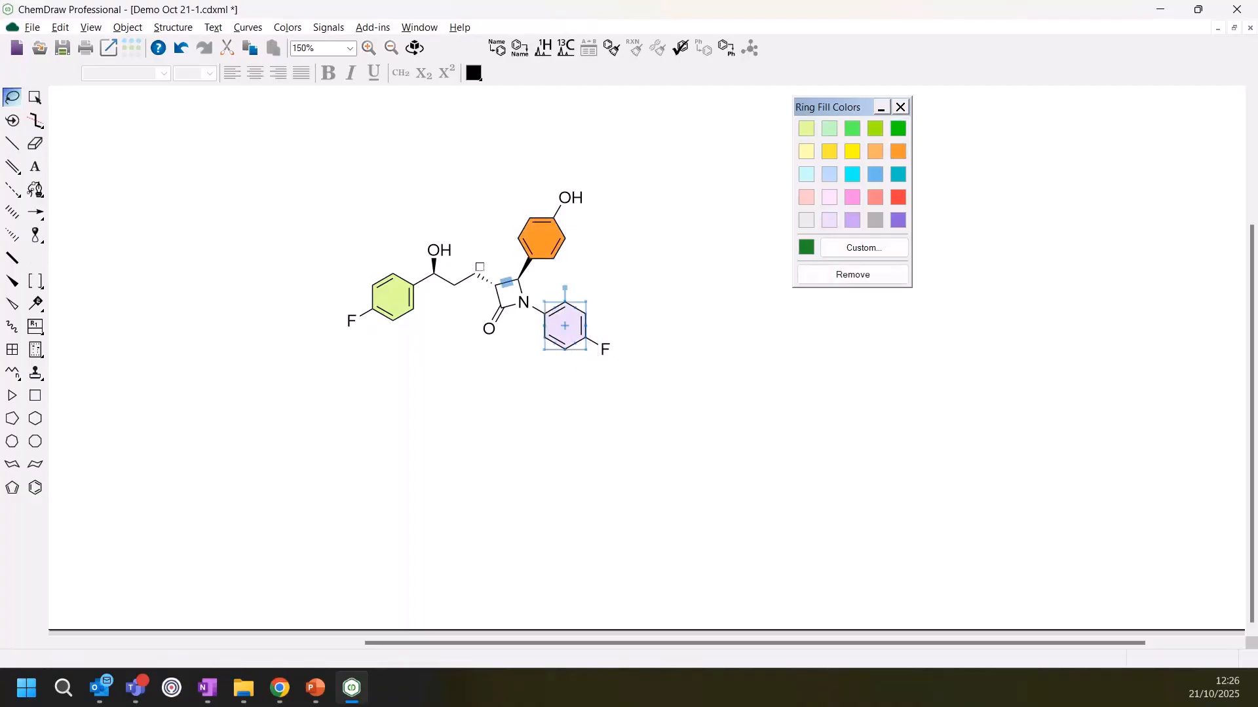
pyautogui.click(511, 289)
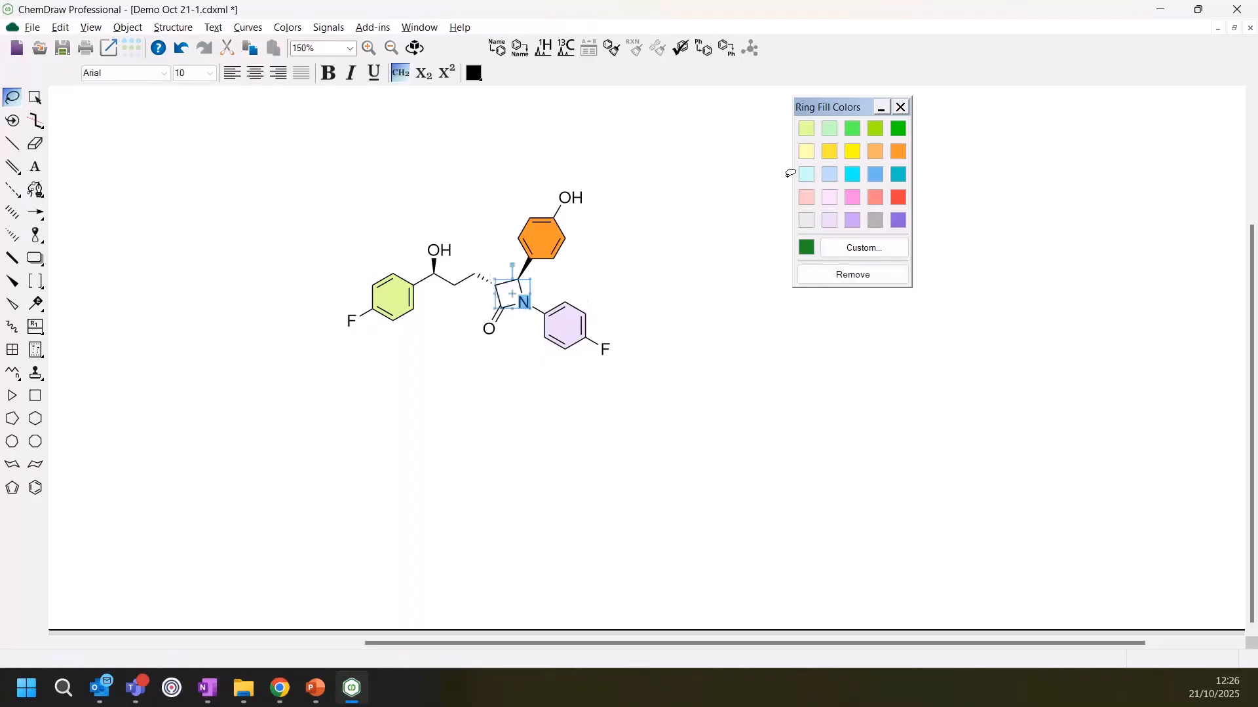
pyautogui.click(806, 175)
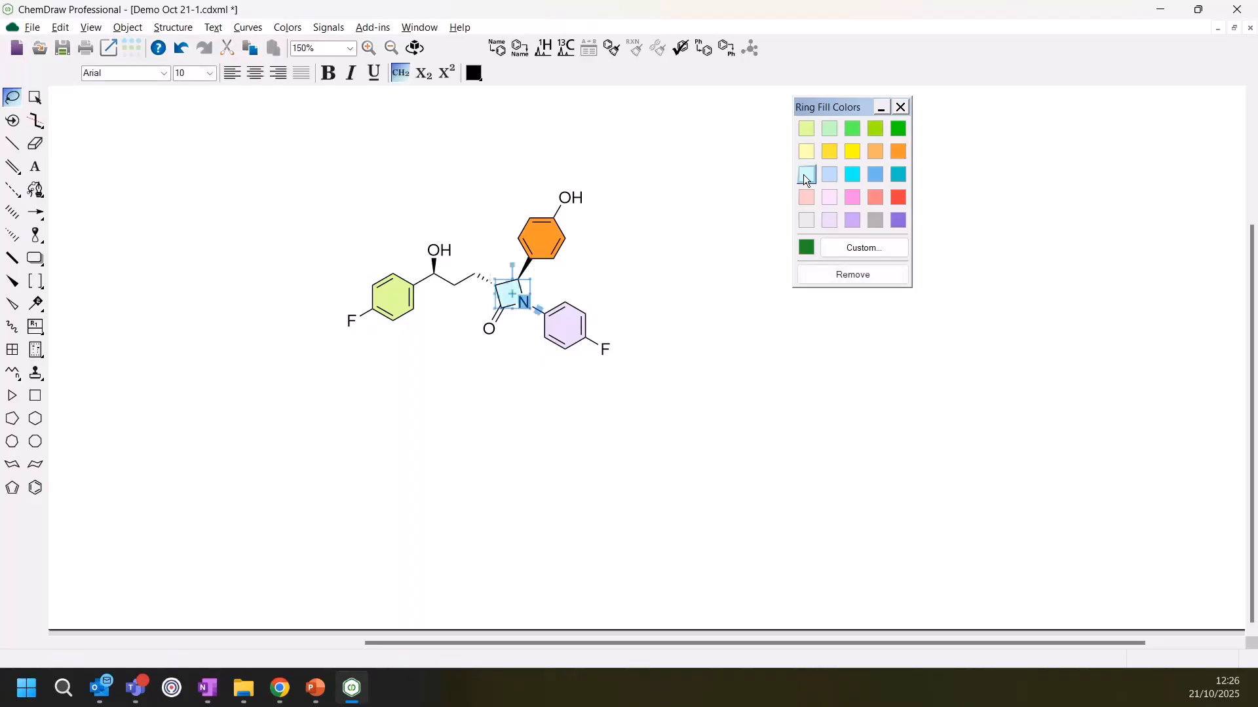
# Close the Ring Fill Colors palette and quit desktop ChemDraw, saving the changes to Demo Oct 21-1.cdxml
pyautogui.click(901, 107)
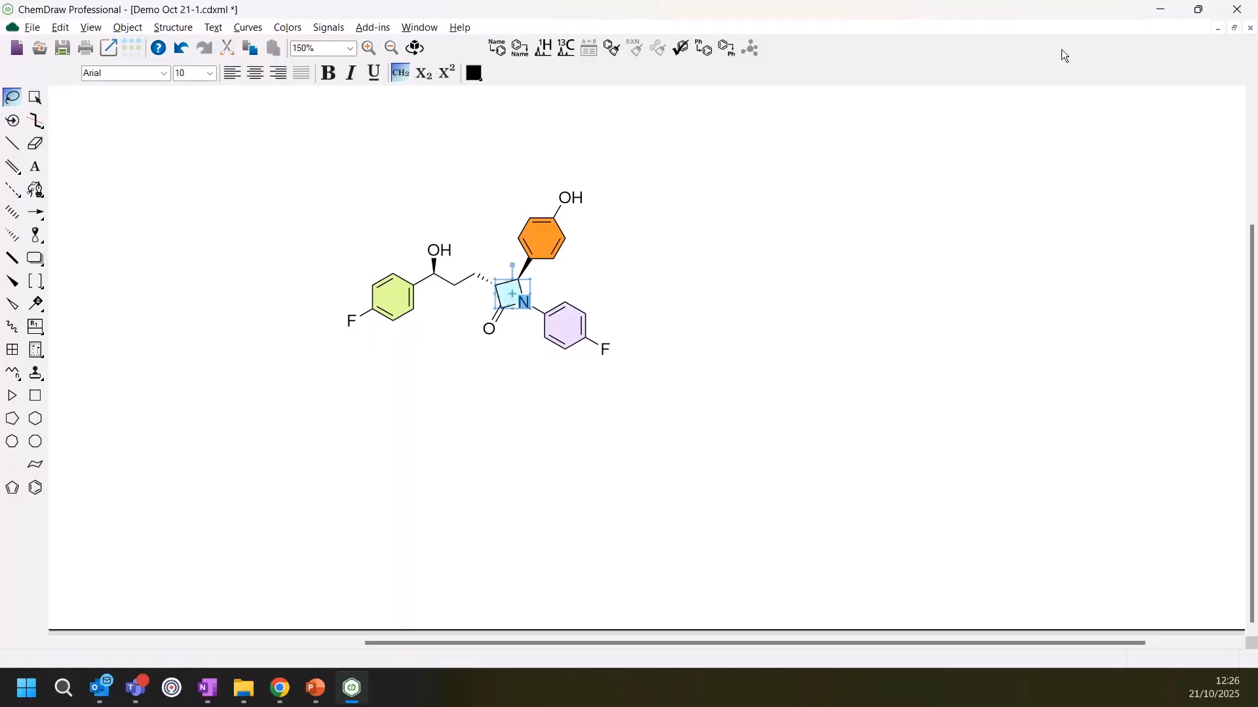
pyautogui.click(1240, 12)
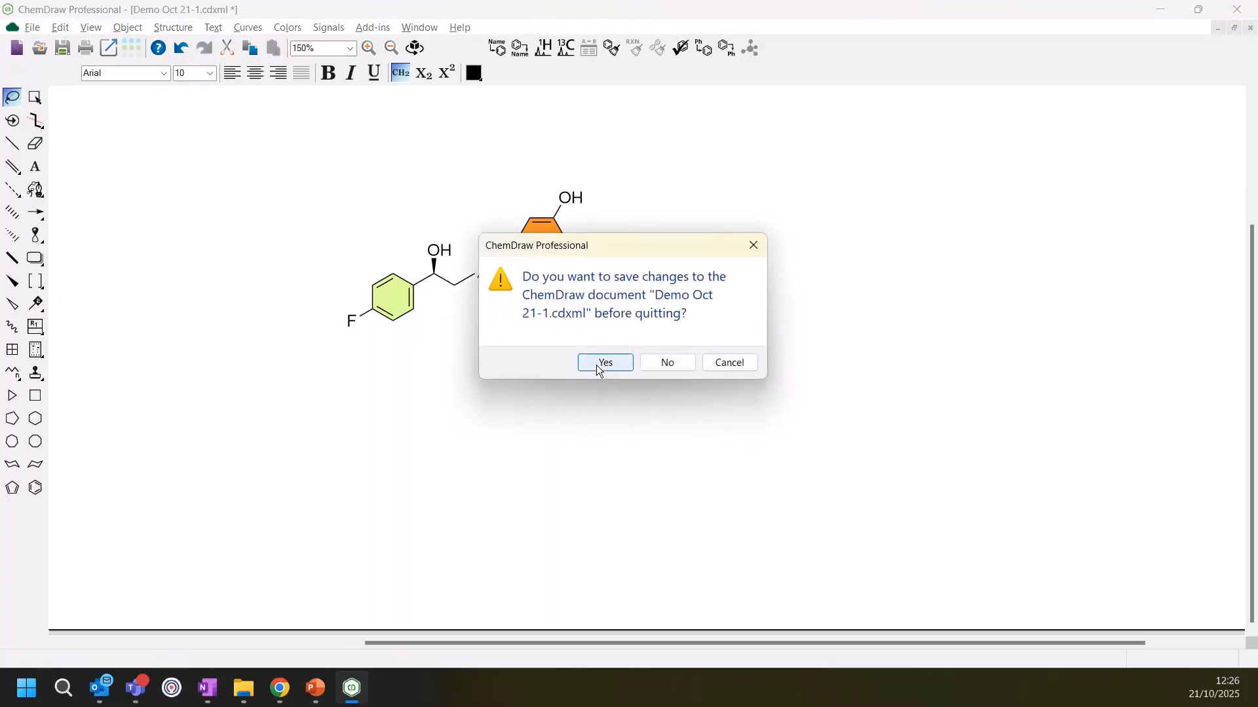
pyautogui.click(596, 365)
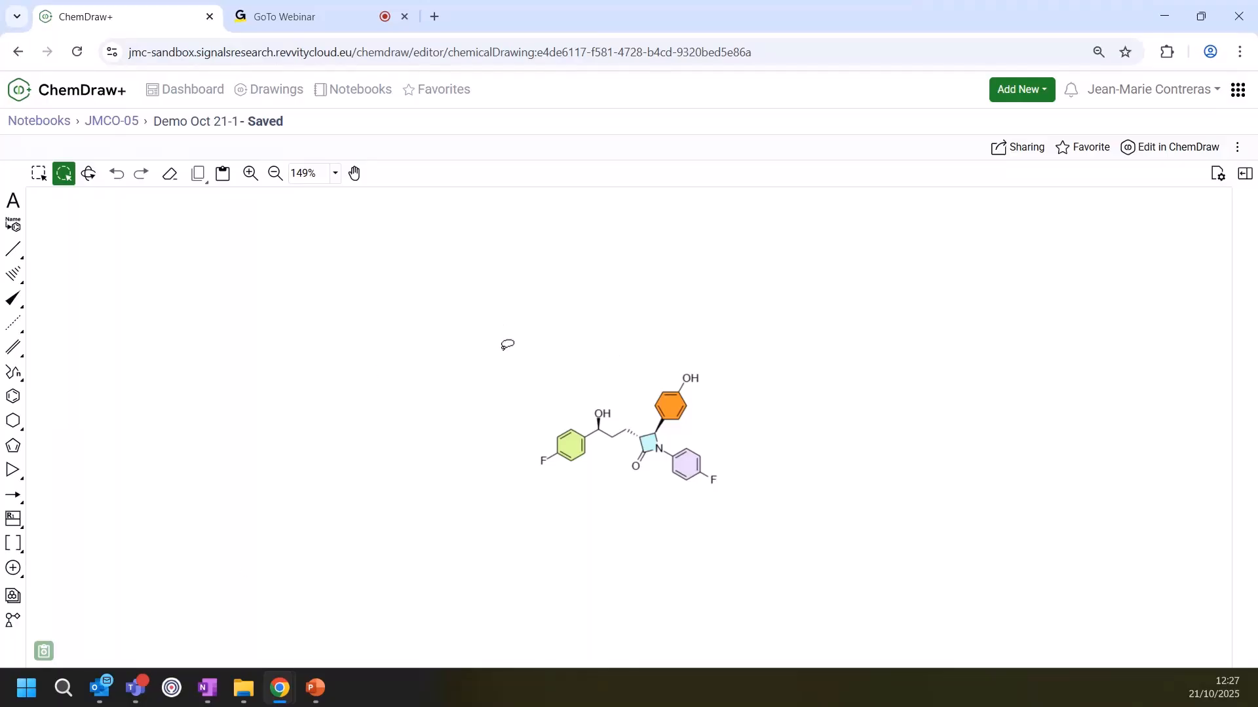
# Reposition the whole coloured structure, and clean it up and rotate it in 3D
pyautogui.moveTo(504, 345)
pyautogui.mouseDown()
pyautogui.moveTo(522, 538)
pyautogui.moveTo(783, 322)
pyautogui.moveTo(753, 331)
pyautogui.mouseUp()
pyautogui.moveTo(687, 435); pyautogui.dragTo(645, 407)
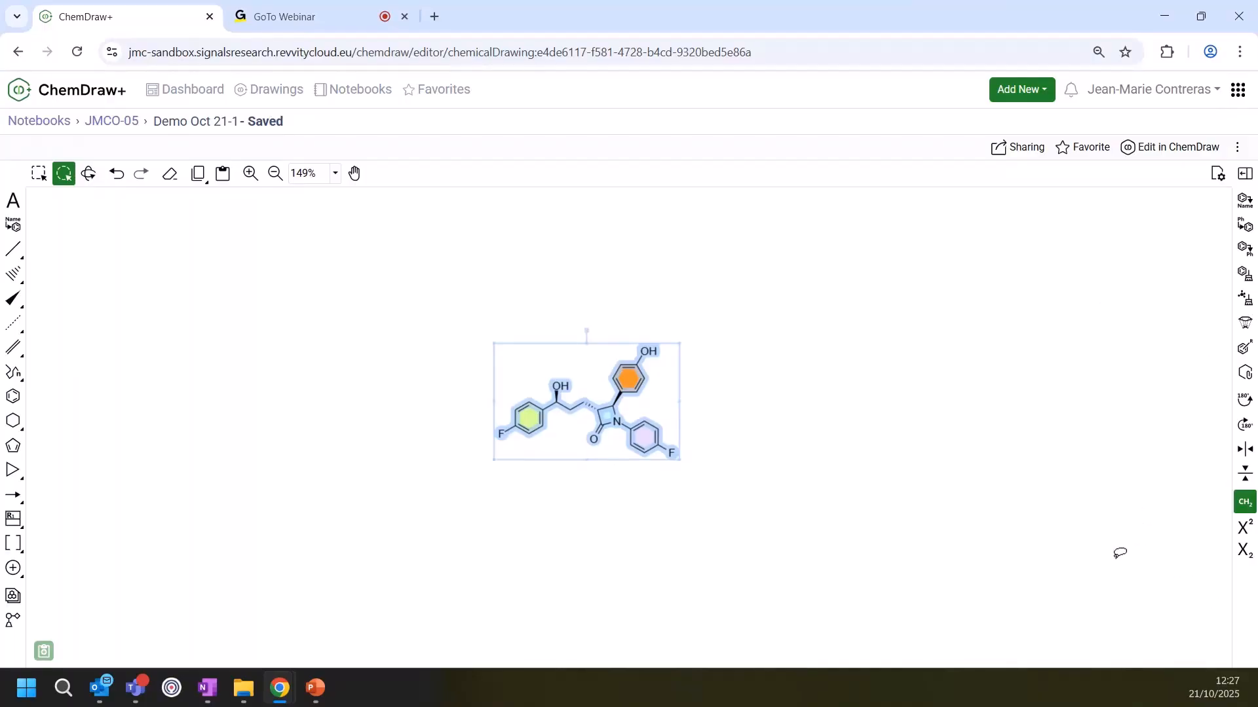
pyautogui.click(1246, 302)
pyautogui.click(1245, 301)
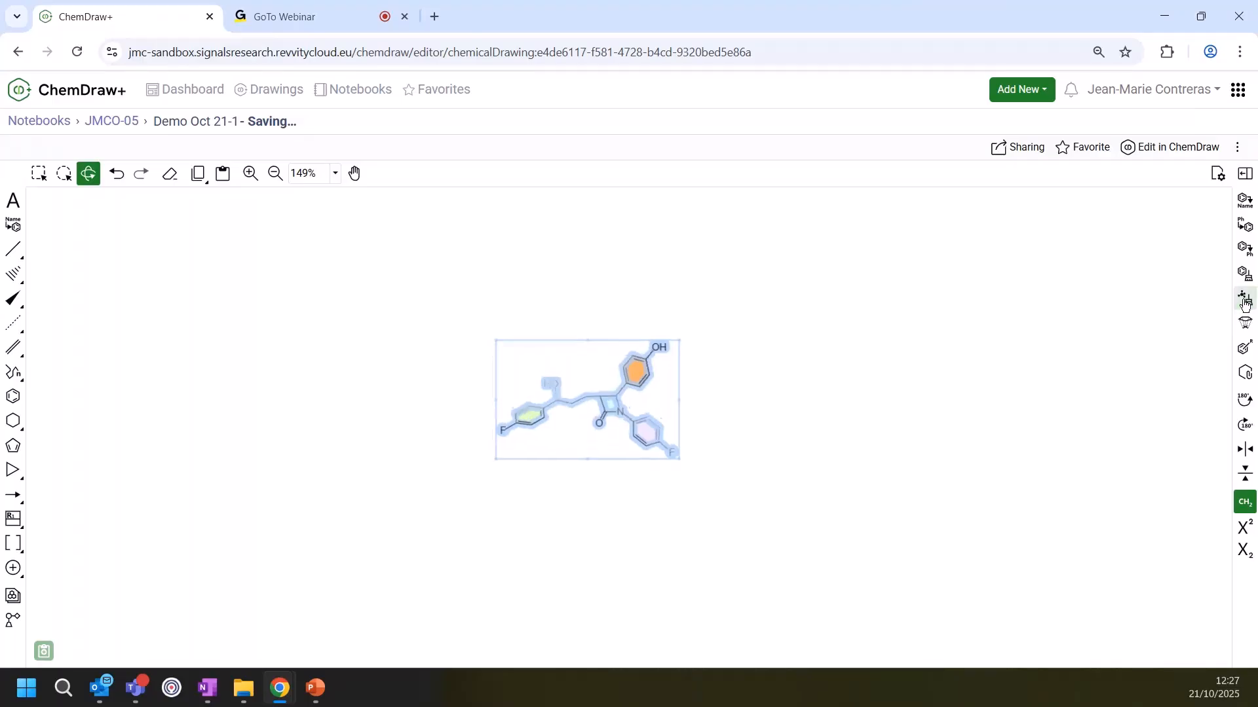
pyautogui.click(1246, 302)
pyautogui.click(1245, 301)
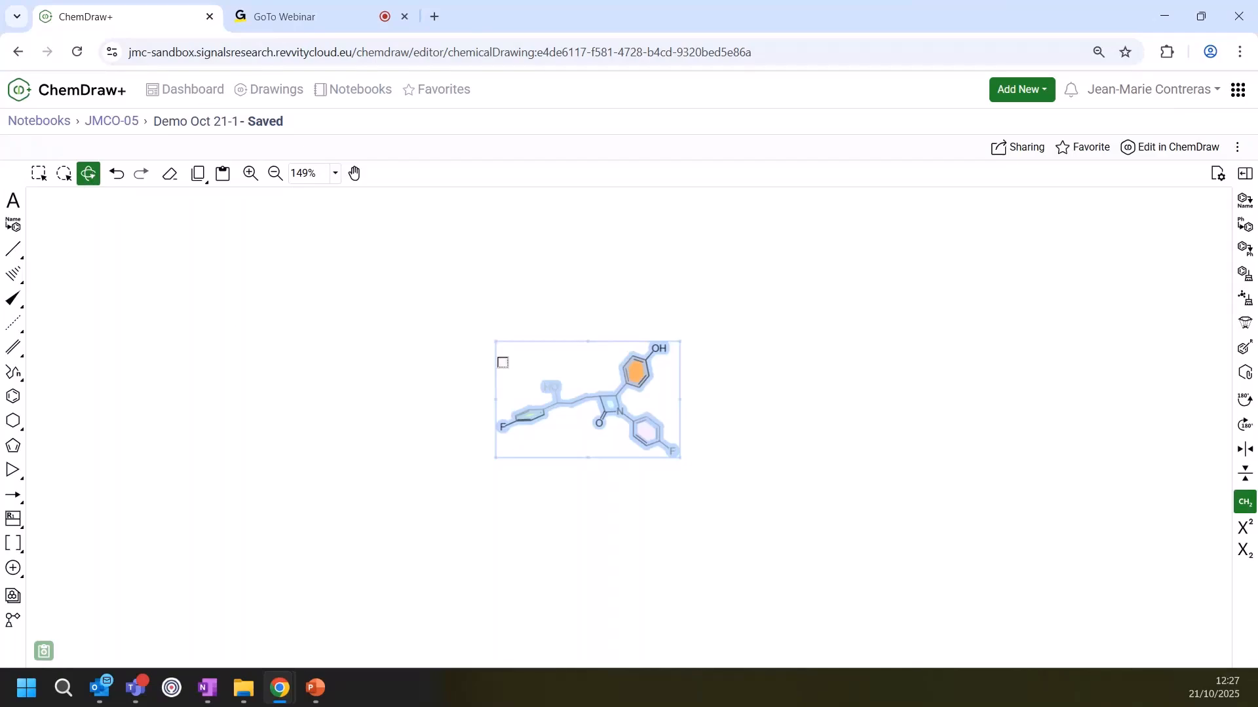
pyautogui.moveTo(601, 376); pyautogui.dragTo(599, 414)
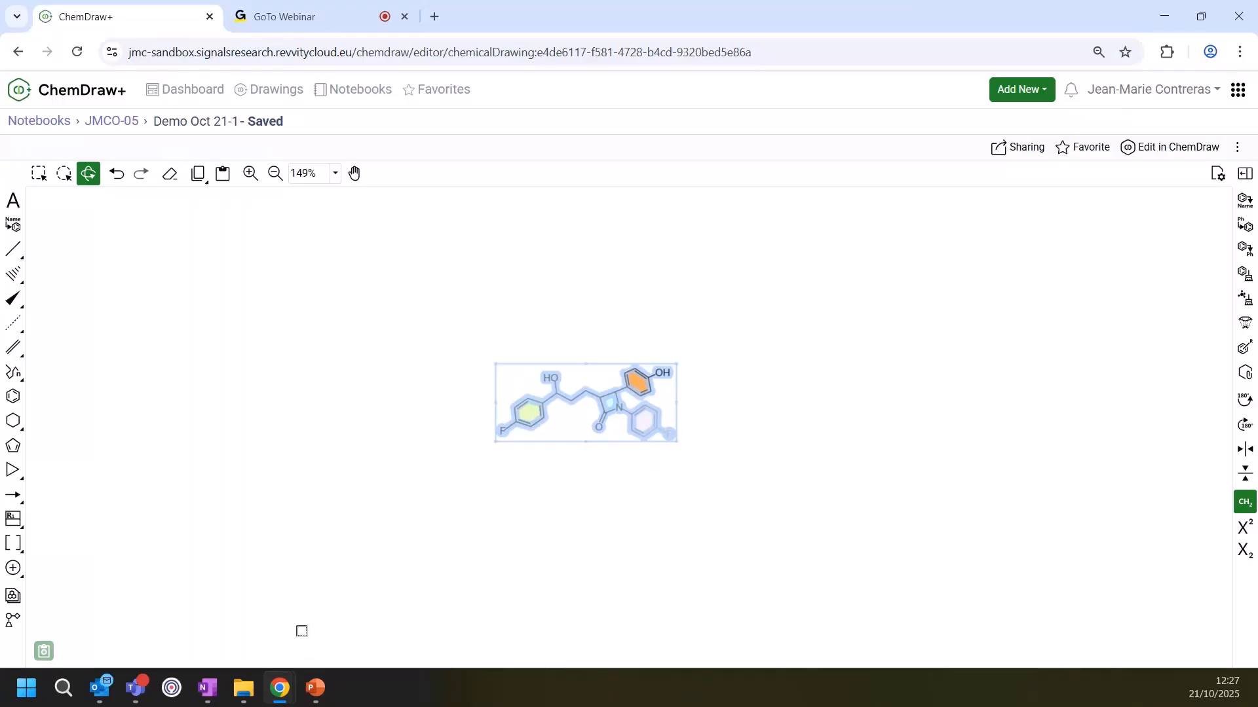
# Start desktop ChemDraw and insert the structure named ezetimibe into the blank ACS document
pyautogui.click(25, 700)
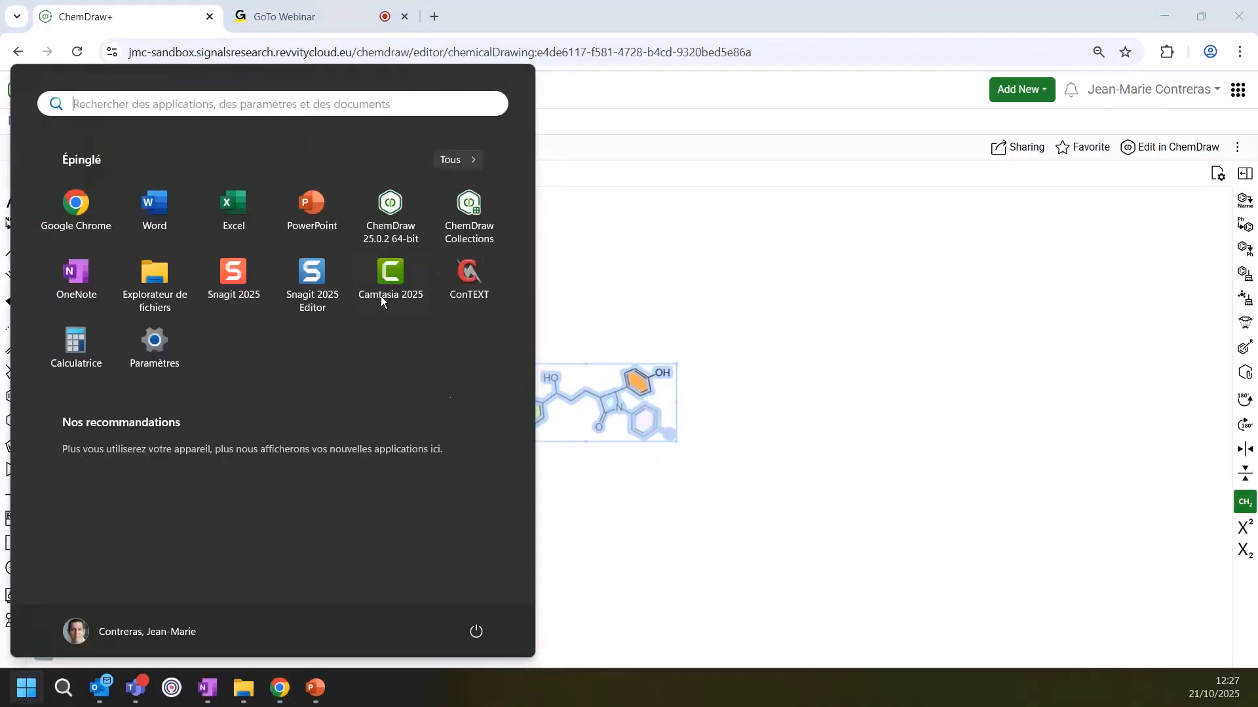
pyautogui.click(393, 207)
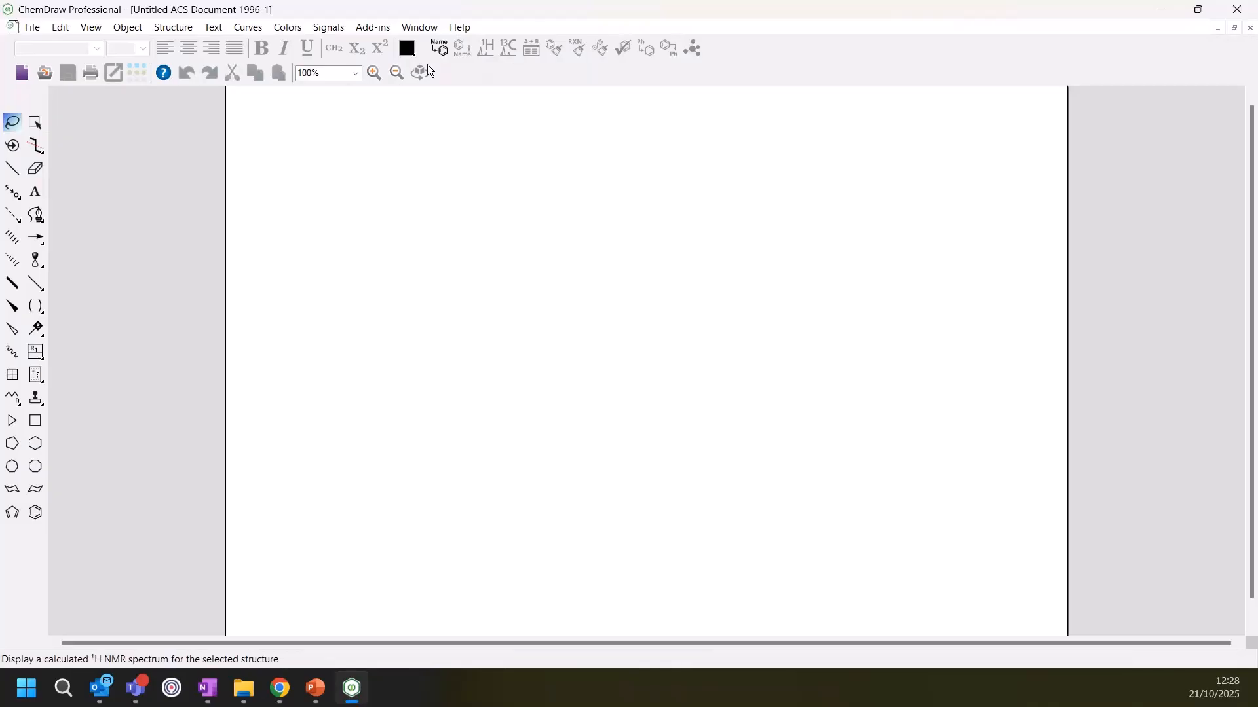
pyautogui.click(444, 51)
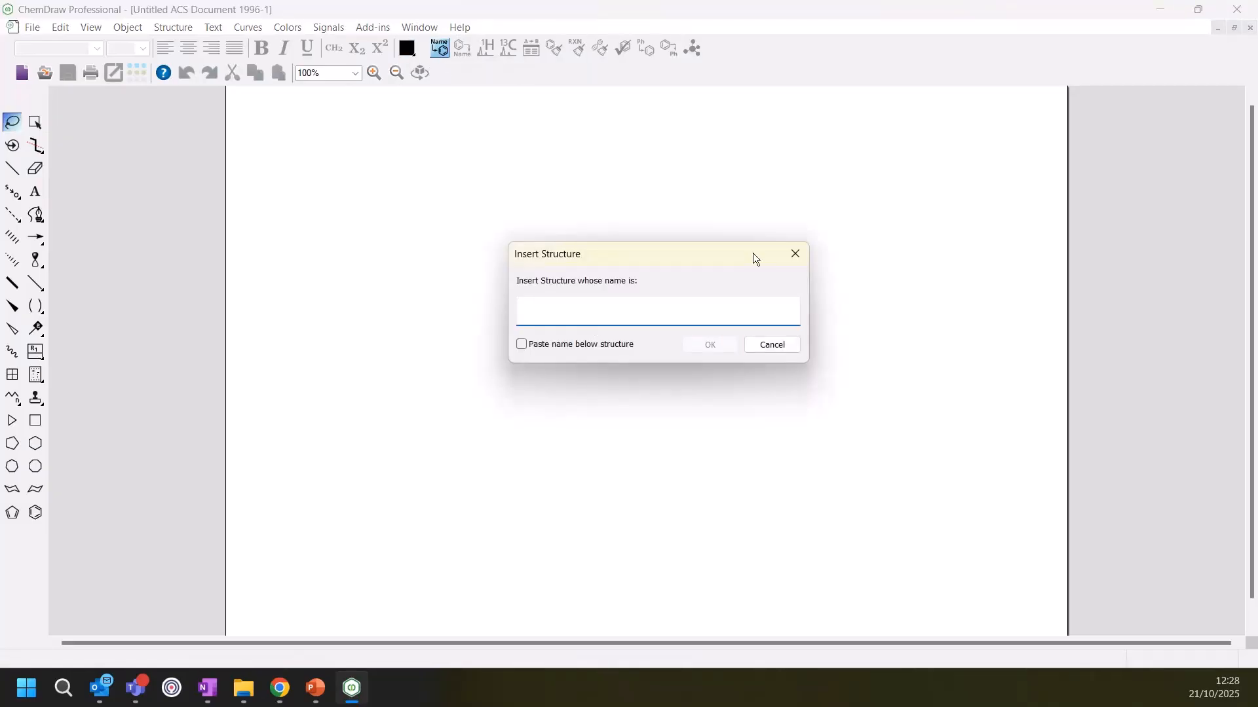
pyautogui.write('ezetimibe')
pyautogui.click(713, 347)
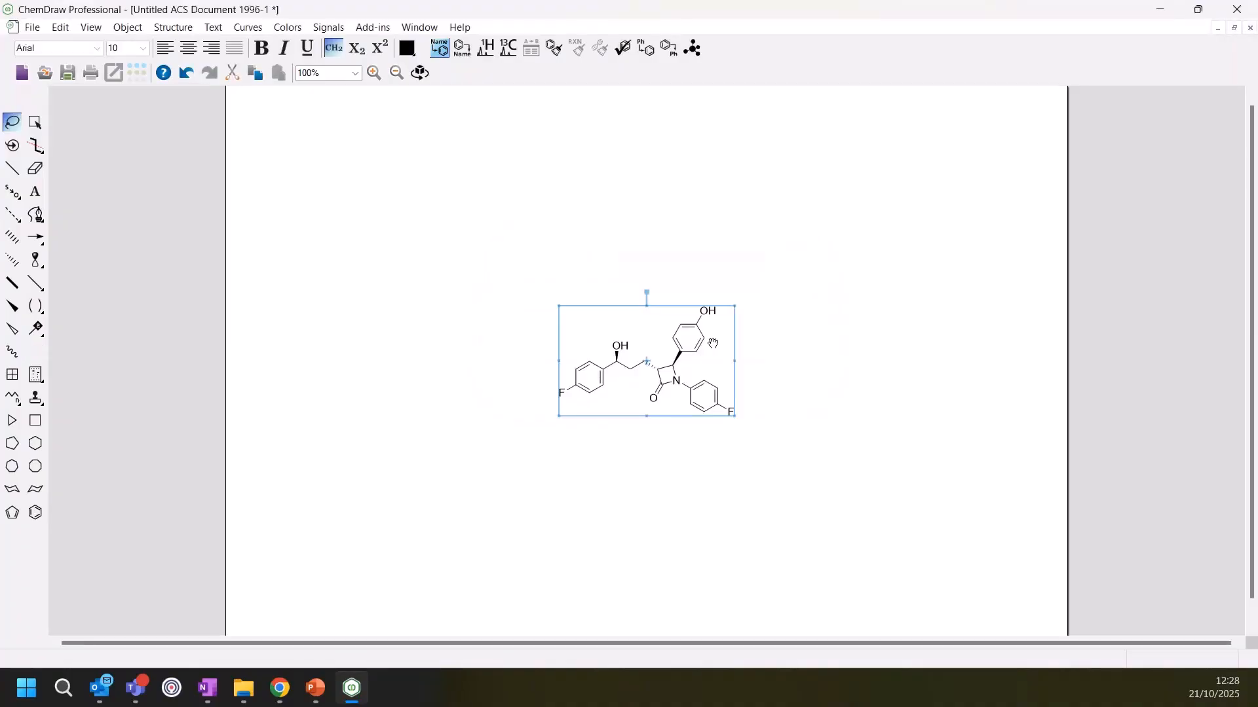
pyautogui.click(660, 262)
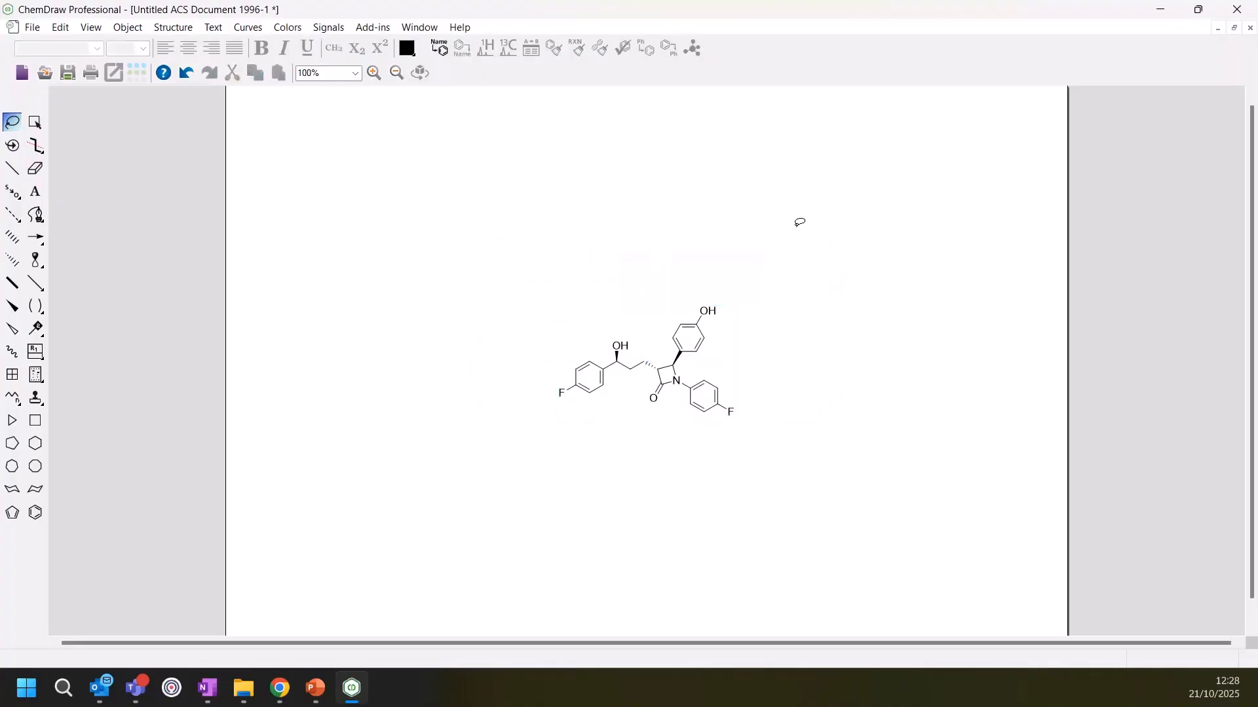
# Turn the hydroxyphenyl ring into a 3-pyridyl ring and replace the fluorine on the N-aryl ring with a methyl group
pyautogui.click(714, 314)
pyautogui.press('Delete')
pyautogui.press('n')
pyautogui.click(729, 411)
pyautogui.press('Delete')
# Change the chain's hydroxyl group to an amine and turn its fluorophenyl ring into a 3-pyridyl ring
pyautogui.click(619, 347)
pyautogui.press('n')
pyautogui.click(632, 449)
pyautogui.click(562, 394)
pyautogui.press('Delete')
pyautogui.press('n')
# Select the modified structure, start saving the drawing under a new name, and view the local save option before returning to the Signals destination
pyautogui.moveTo(759, 271)
pyautogui.mouseDown()
pyautogui.moveTo(478, 399)
pyautogui.moveTo(772, 441)
pyautogui.moveTo(803, 433)
pyautogui.mouseUp()
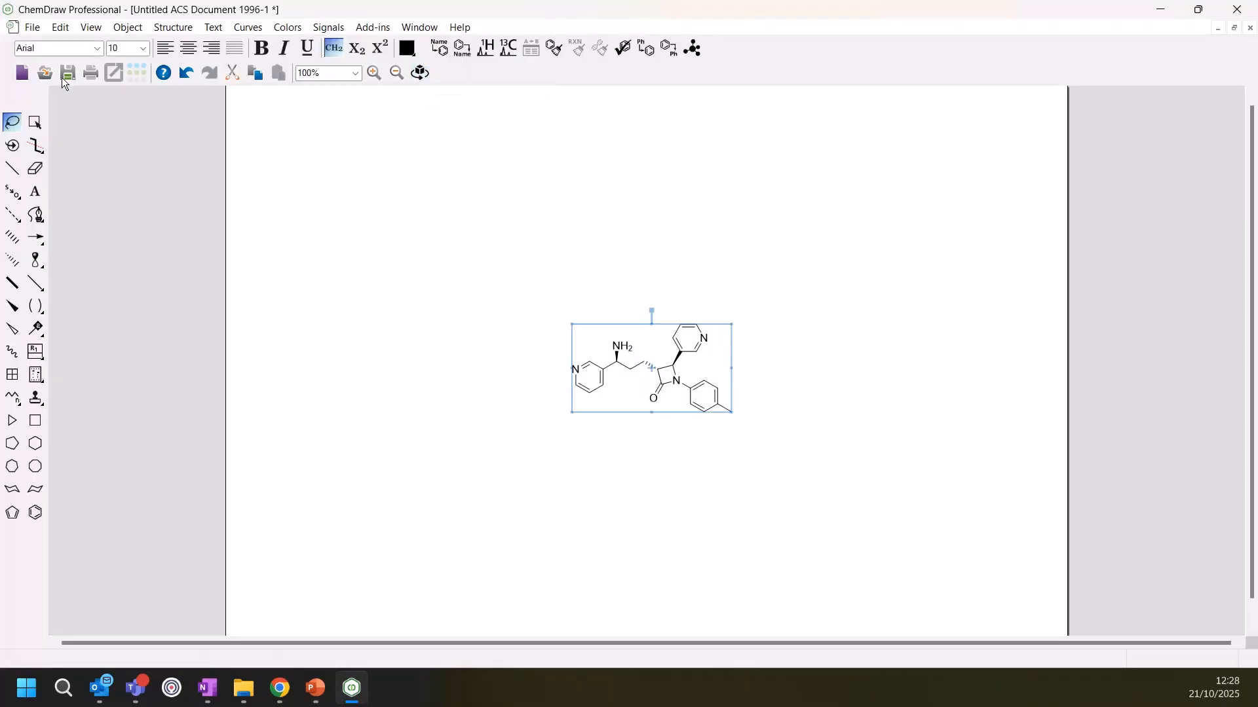
pyautogui.click(33, 28)
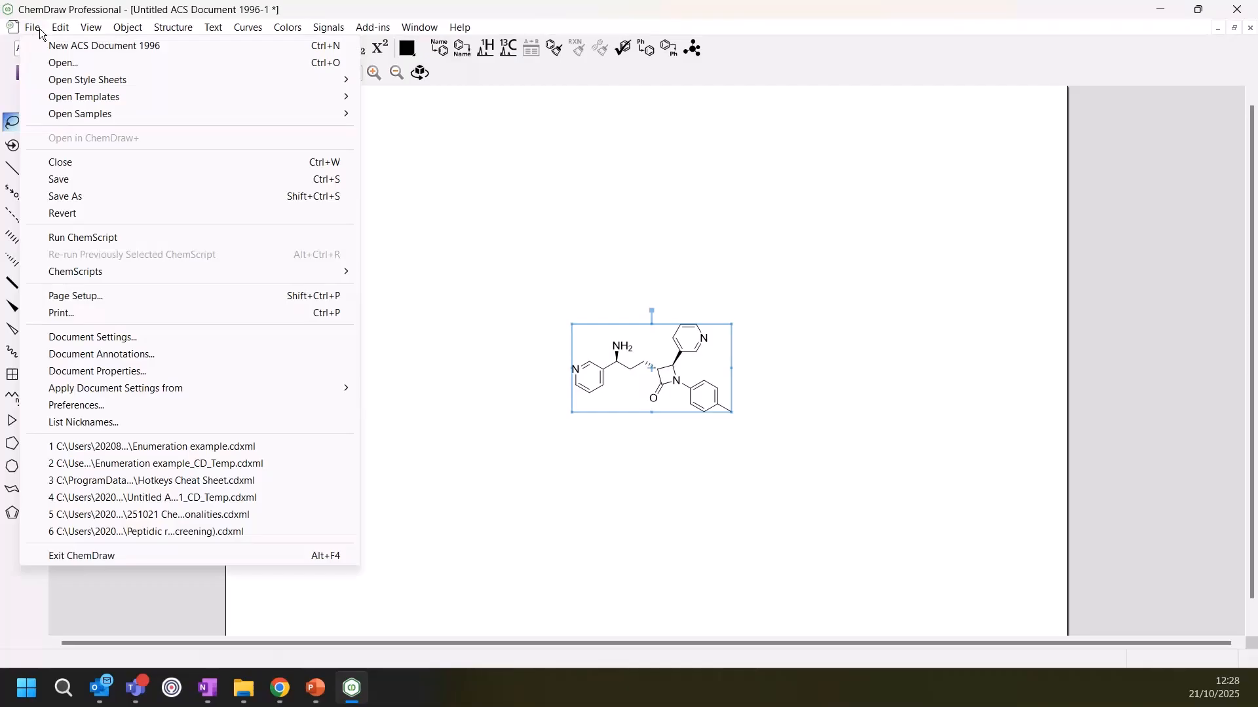
pyautogui.click(63, 203)
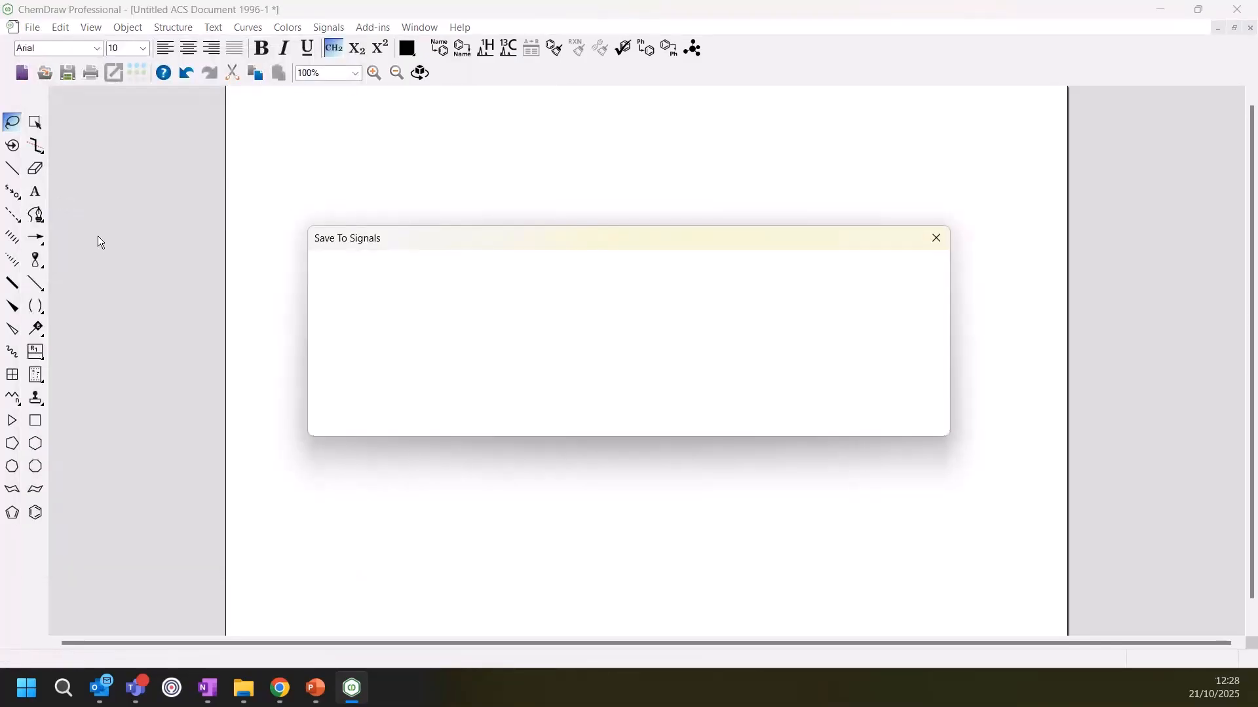
pyautogui.click(336, 410)
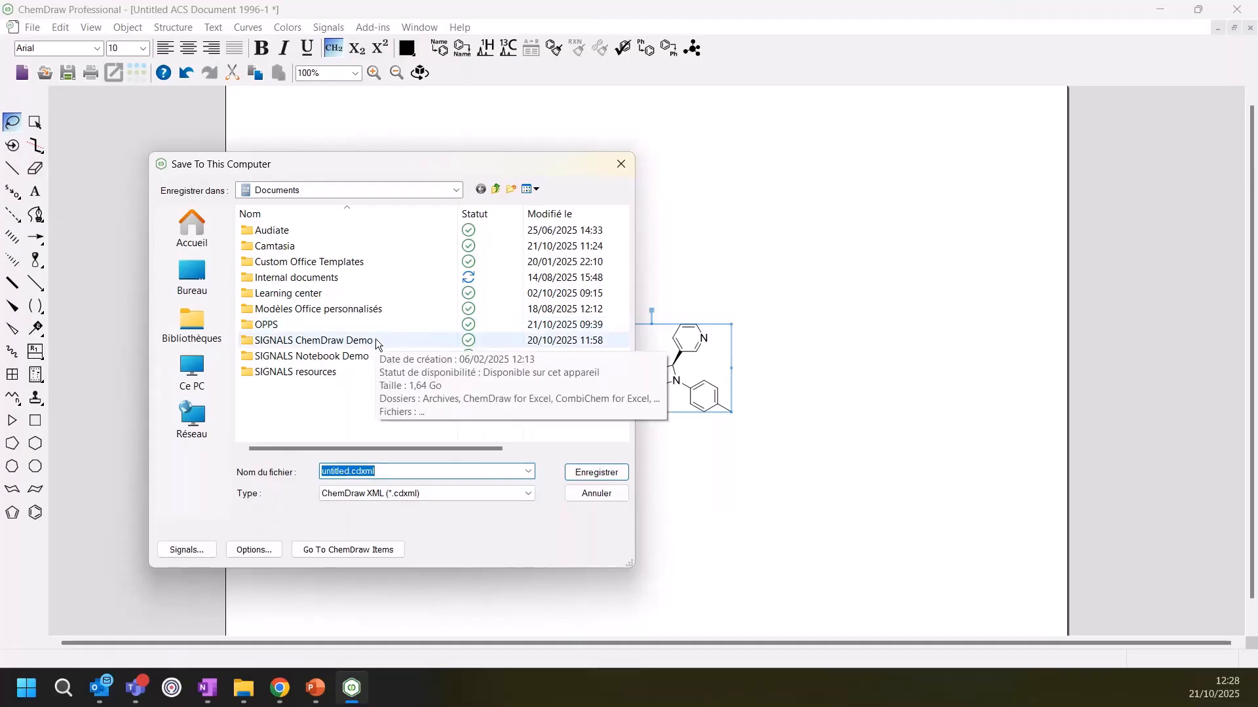
pyautogui.click(183, 555)
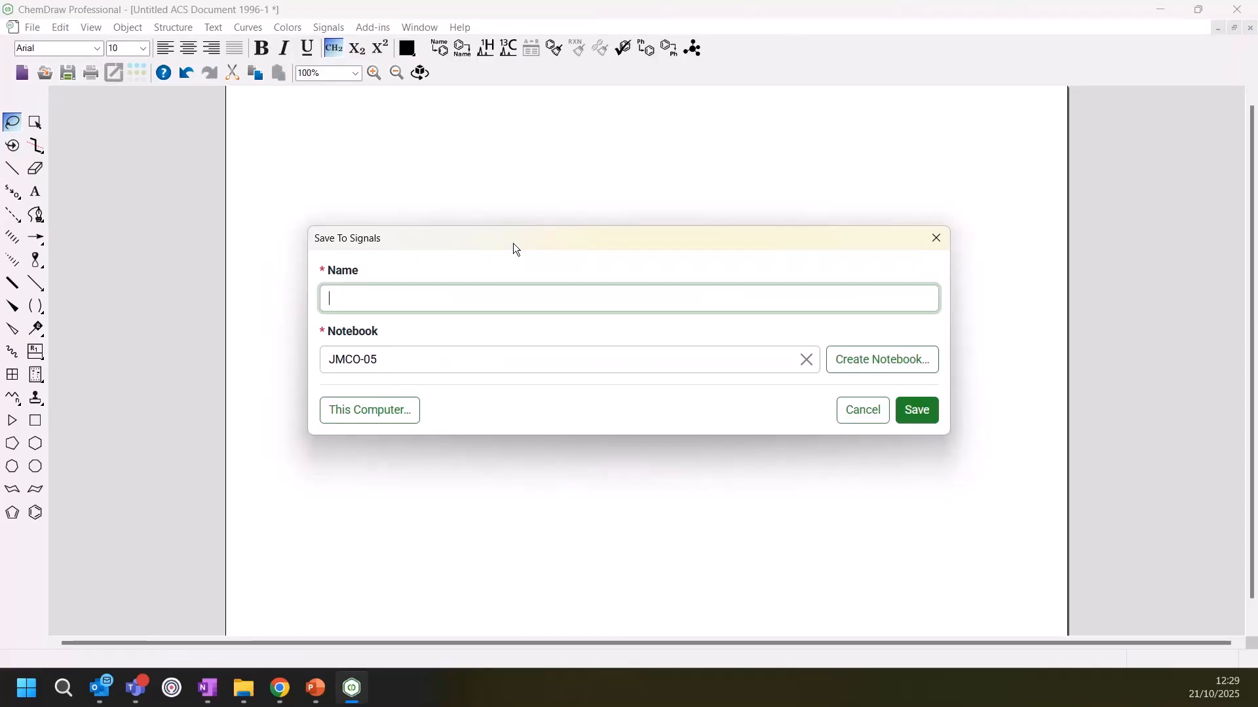
# Name the drawing analog 1 and save it to the JMCO-05 notebook
pyautogui.click(363, 300)
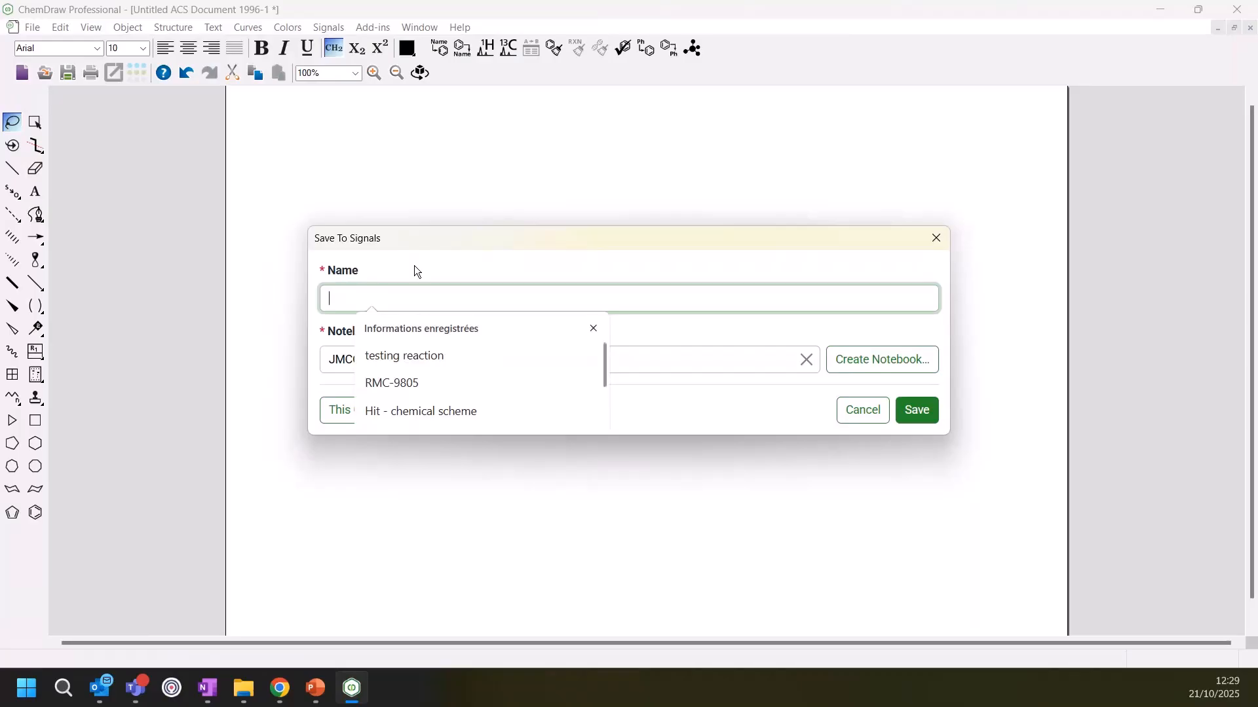
pyautogui.write('analog 1')
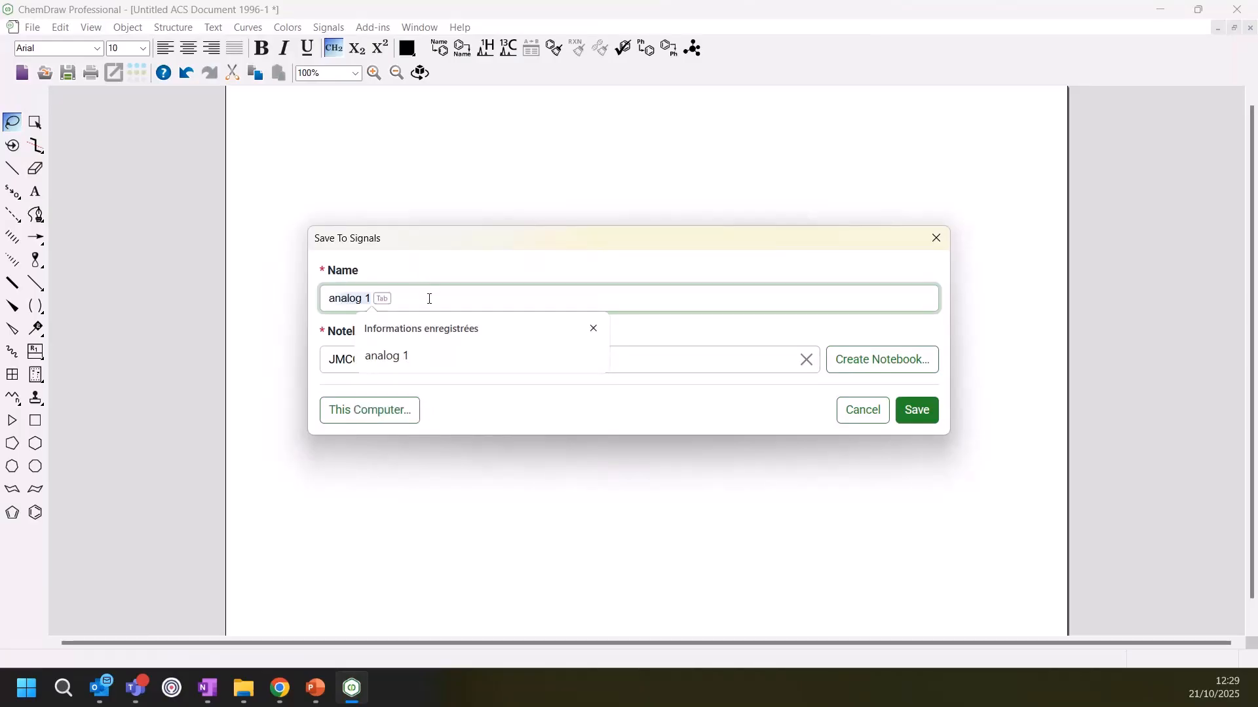
pyautogui.click(414, 346)
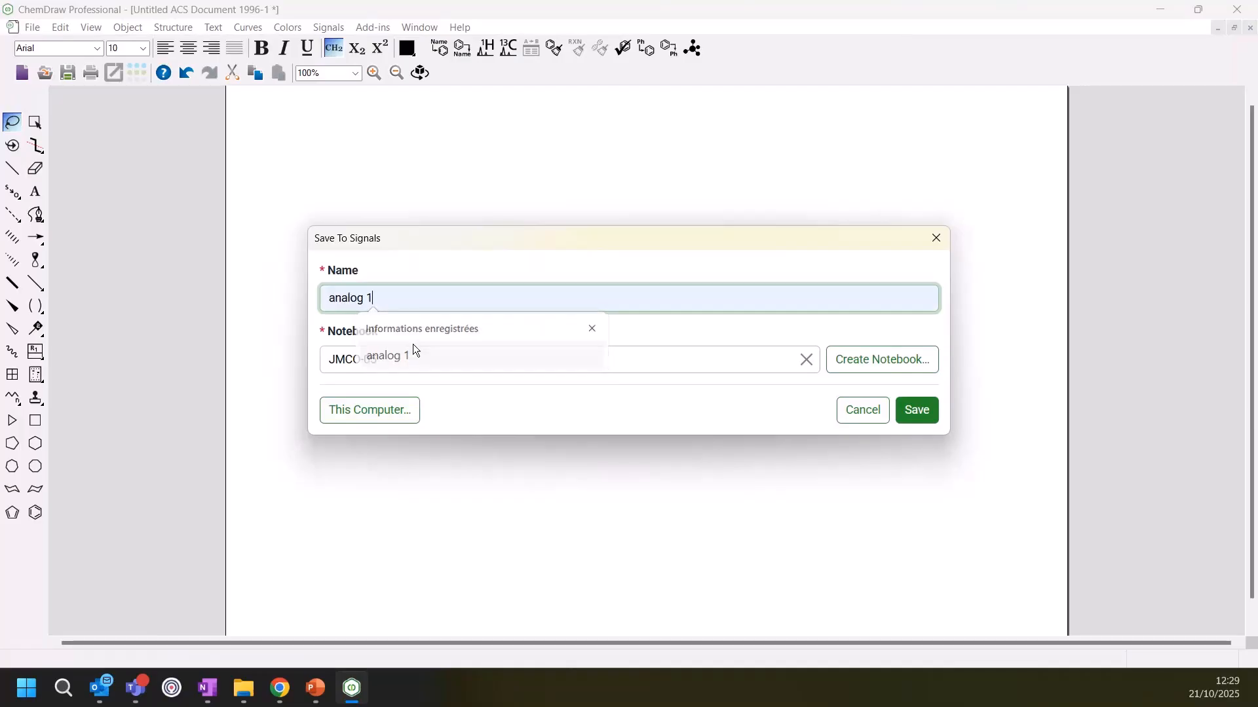
pyautogui.click(918, 413)
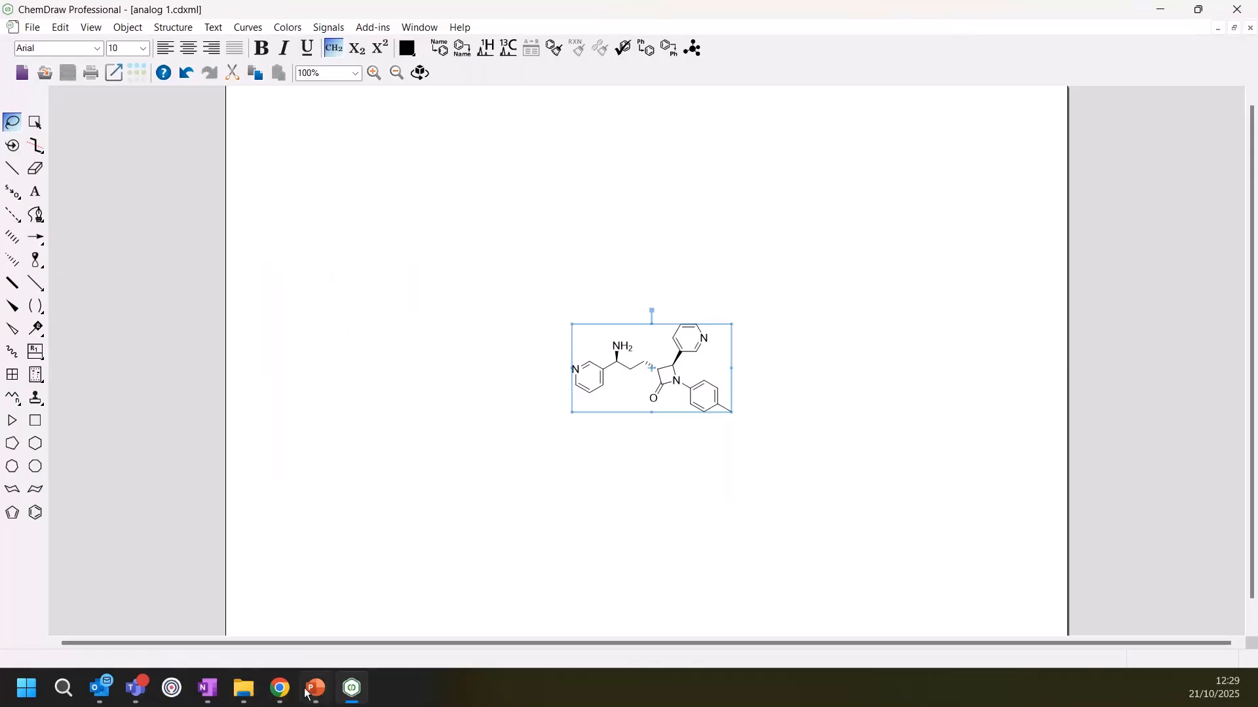
# Switch to ChemDraw+ in Chrome and open analog 1 from the recent drawings on the dashboard
pyautogui.click(280, 688)
pyautogui.click(243, 634)
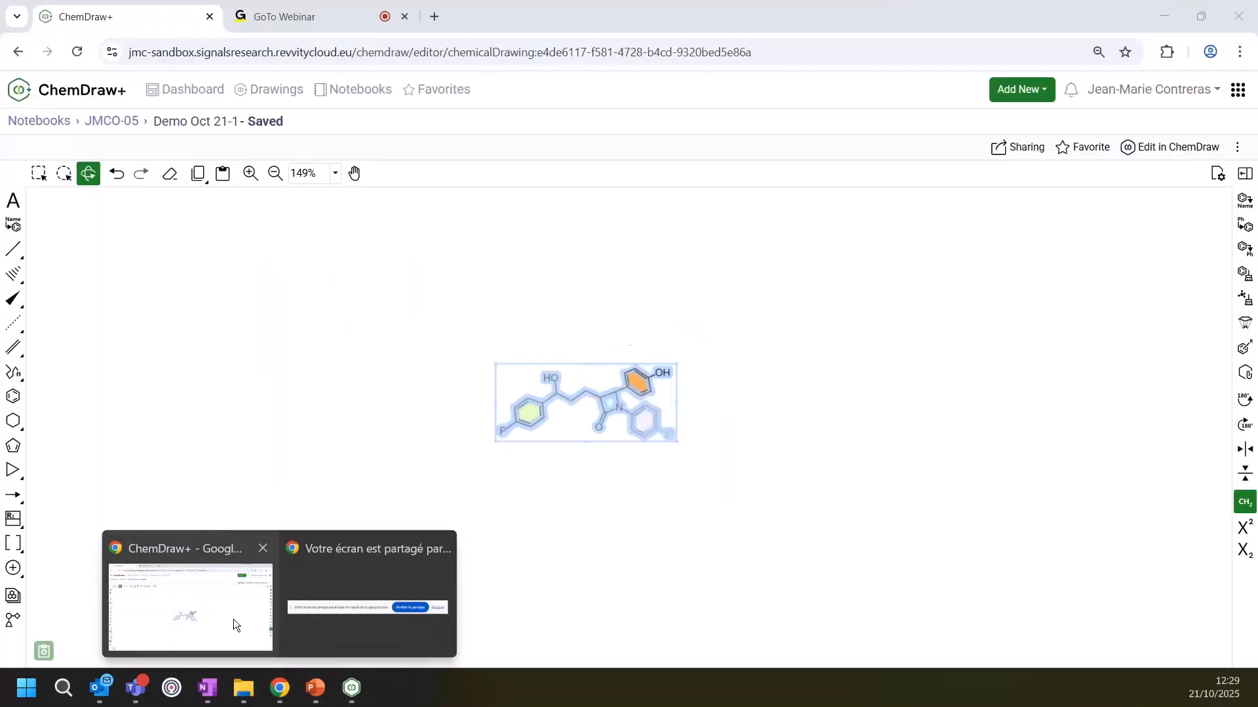
pyautogui.click(187, 90)
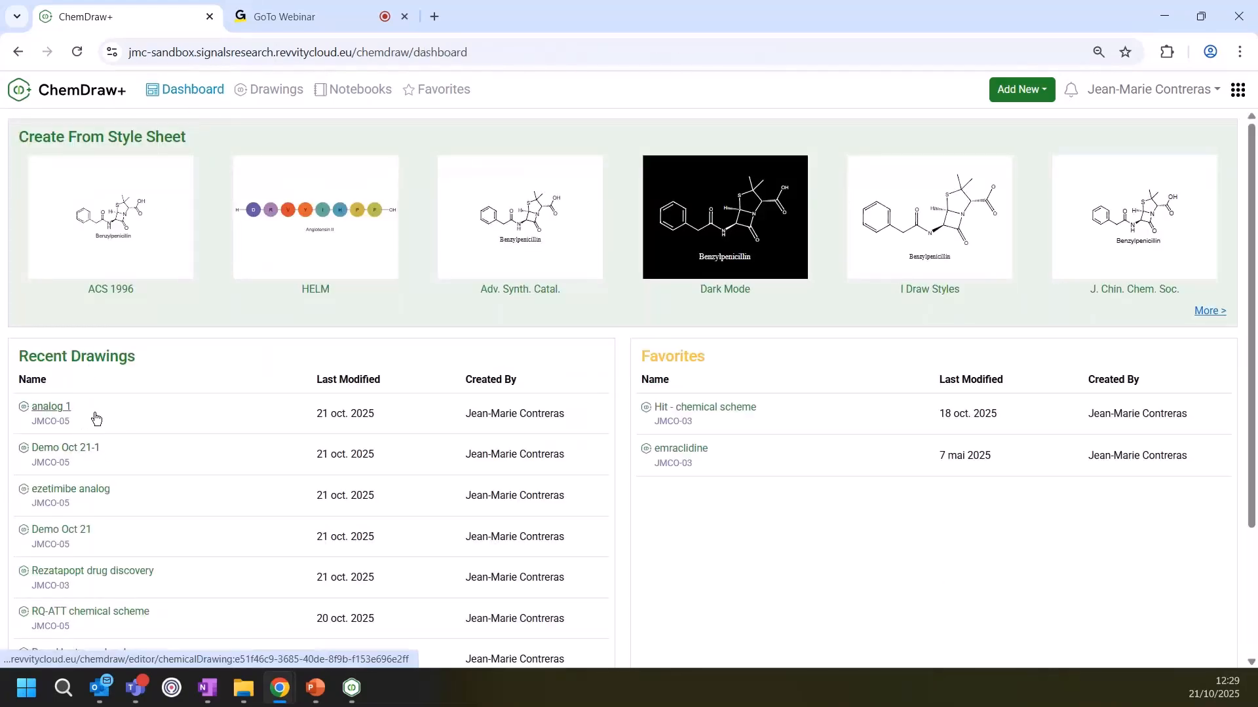
pyautogui.click(52, 406)
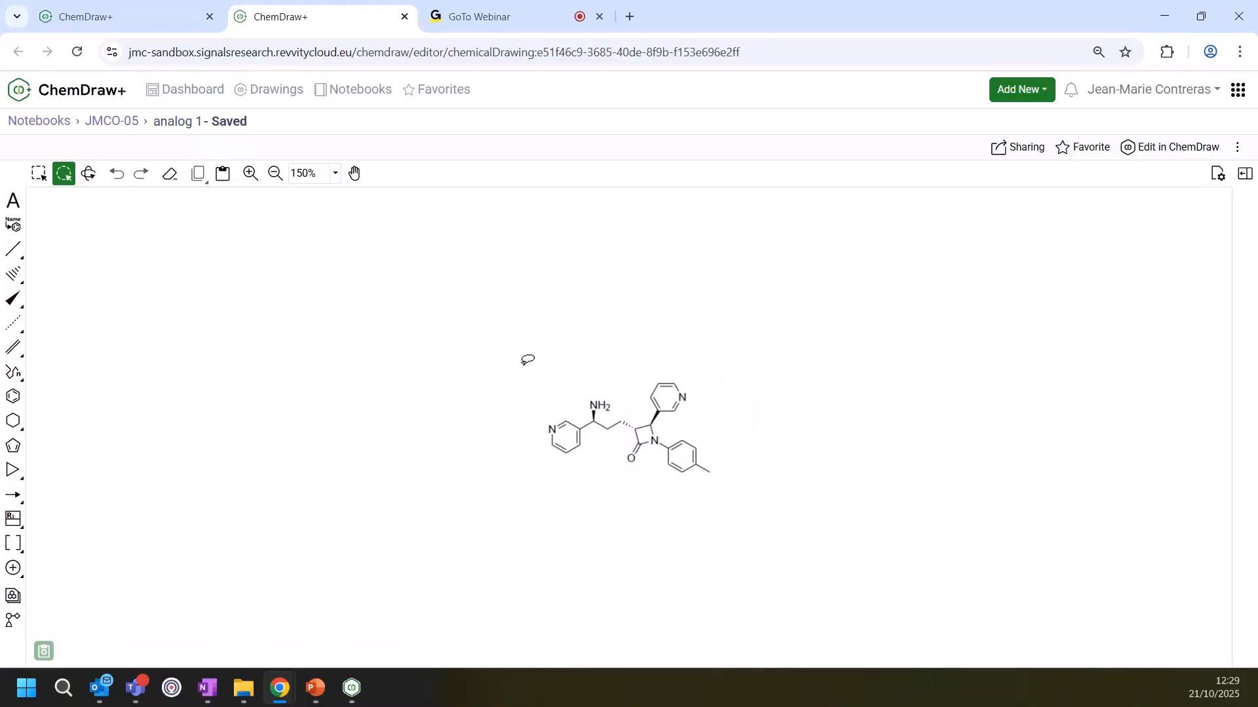
# Return to desktop ChemDraw and attach a benzyl group to the pyridine ring bonded directly to the lactam
pyautogui.click(356, 693)
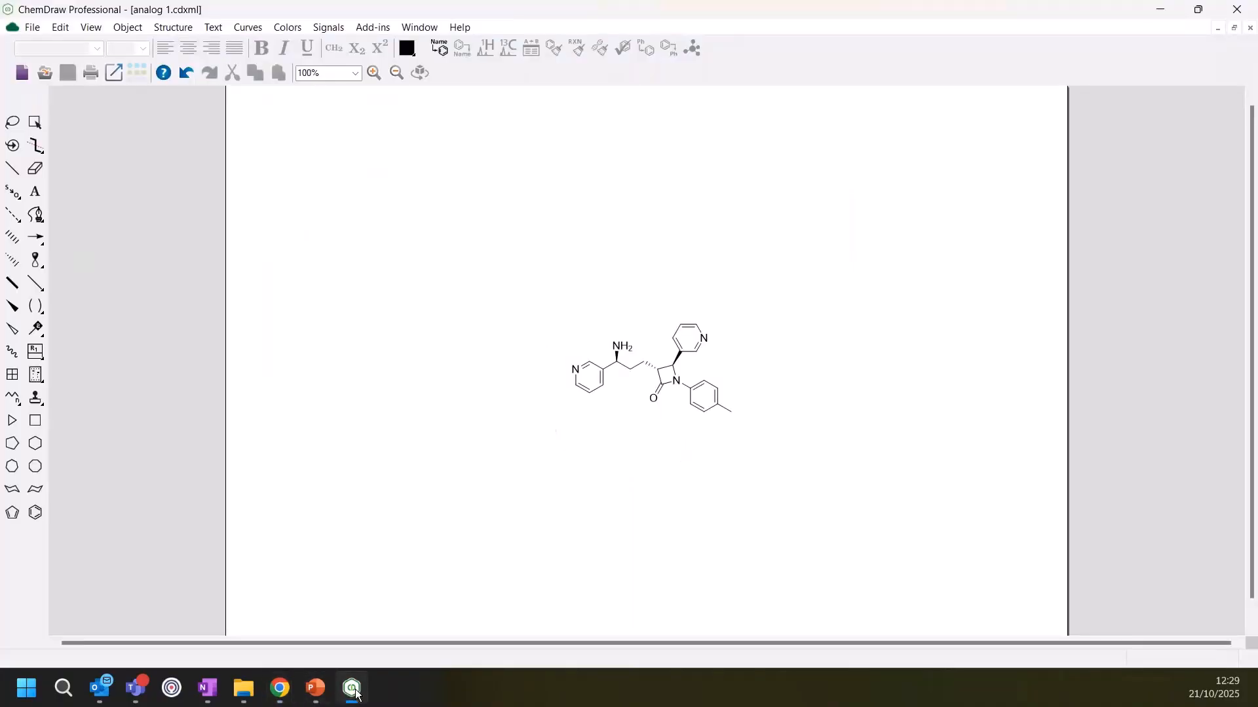
pyautogui.click(356, 693)
pyautogui.click(356, 693)
pyautogui.click(12, 168)
pyautogui.click(680, 325)
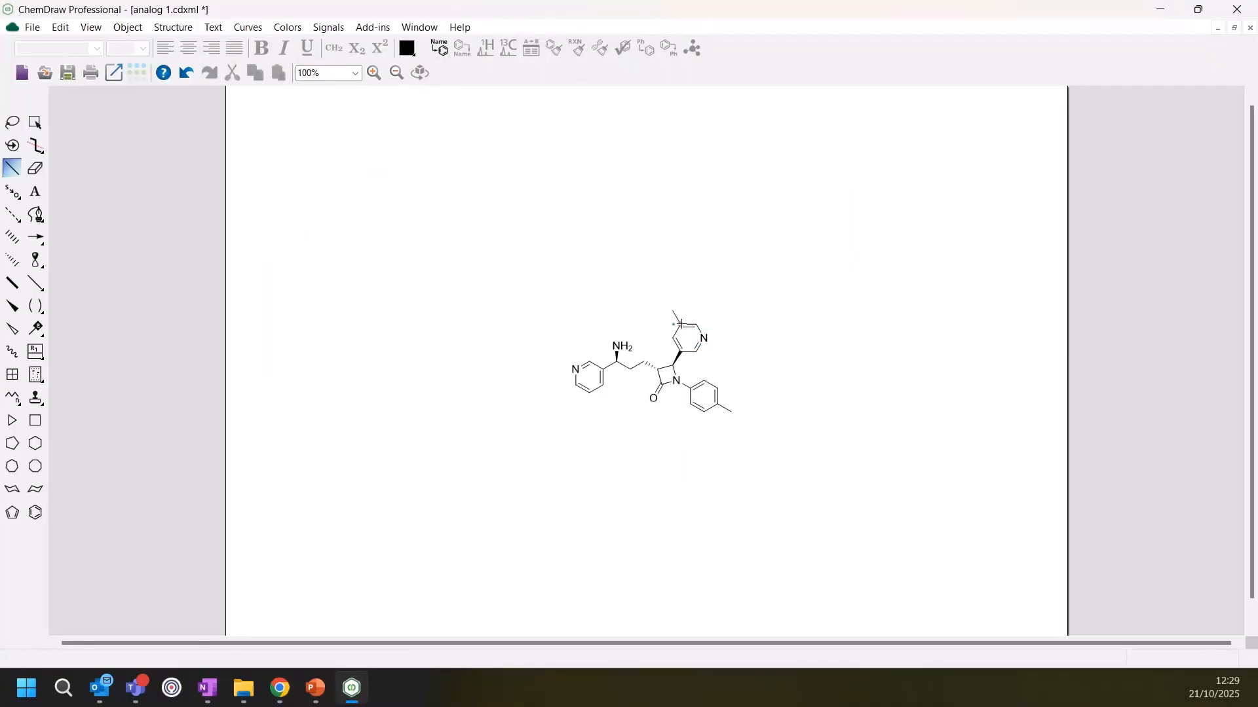
pyautogui.click(673, 310)
pyautogui.press('3')
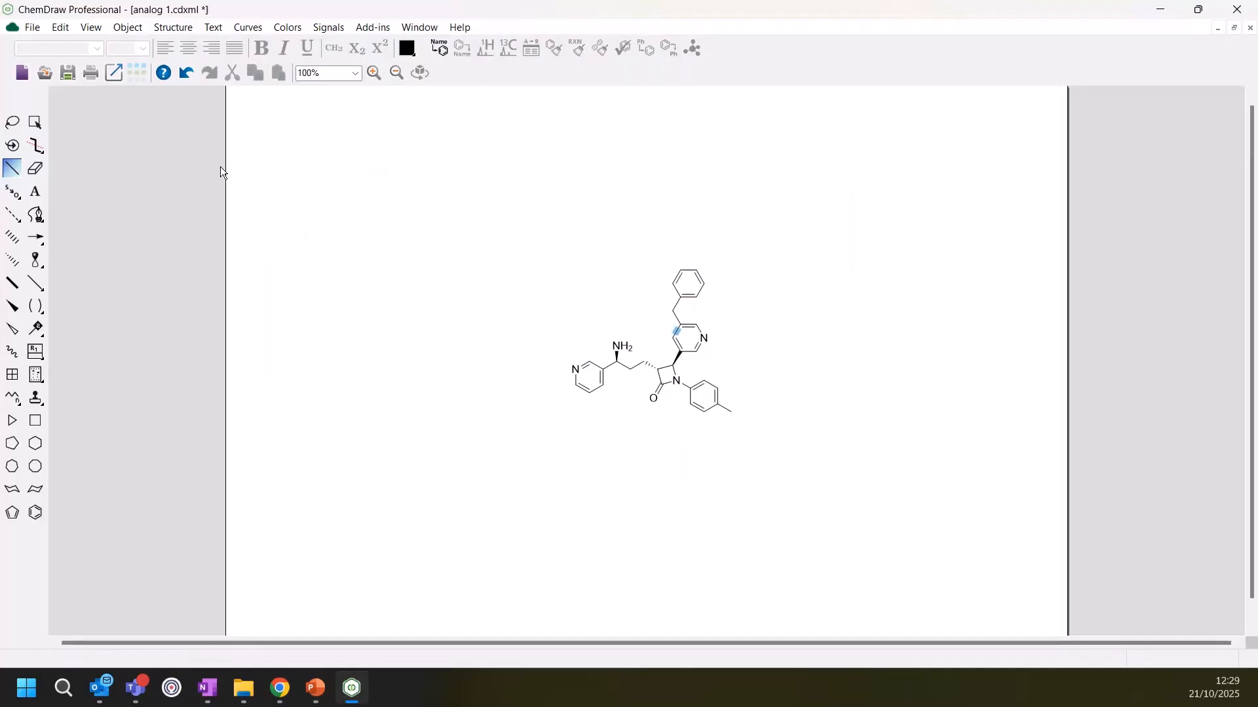
# Save the edited analog 1 drawing and switch back to its ChemDraw+ version in Chrome
pyautogui.click(33, 28)
pyautogui.click(91, 181)
pyautogui.click(1161, 11)
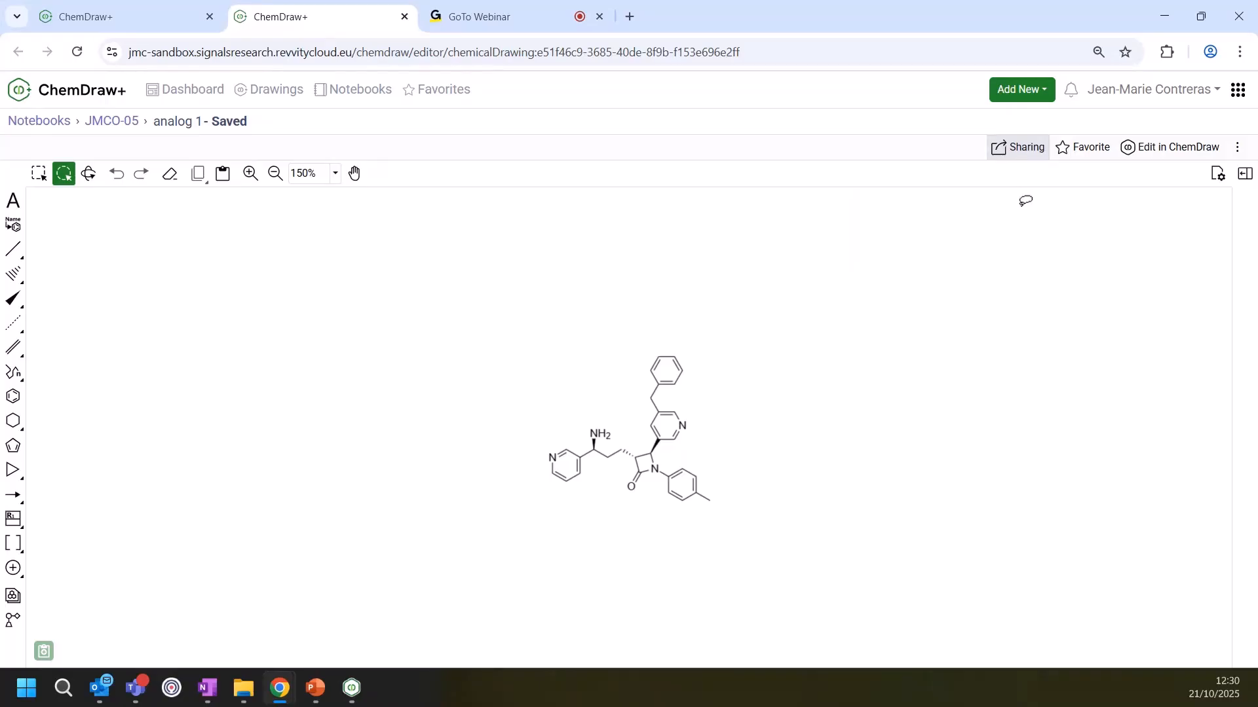
# Share the analog 1 drawing with a colleague, granting Write permission
pyautogui.click(1018, 156)
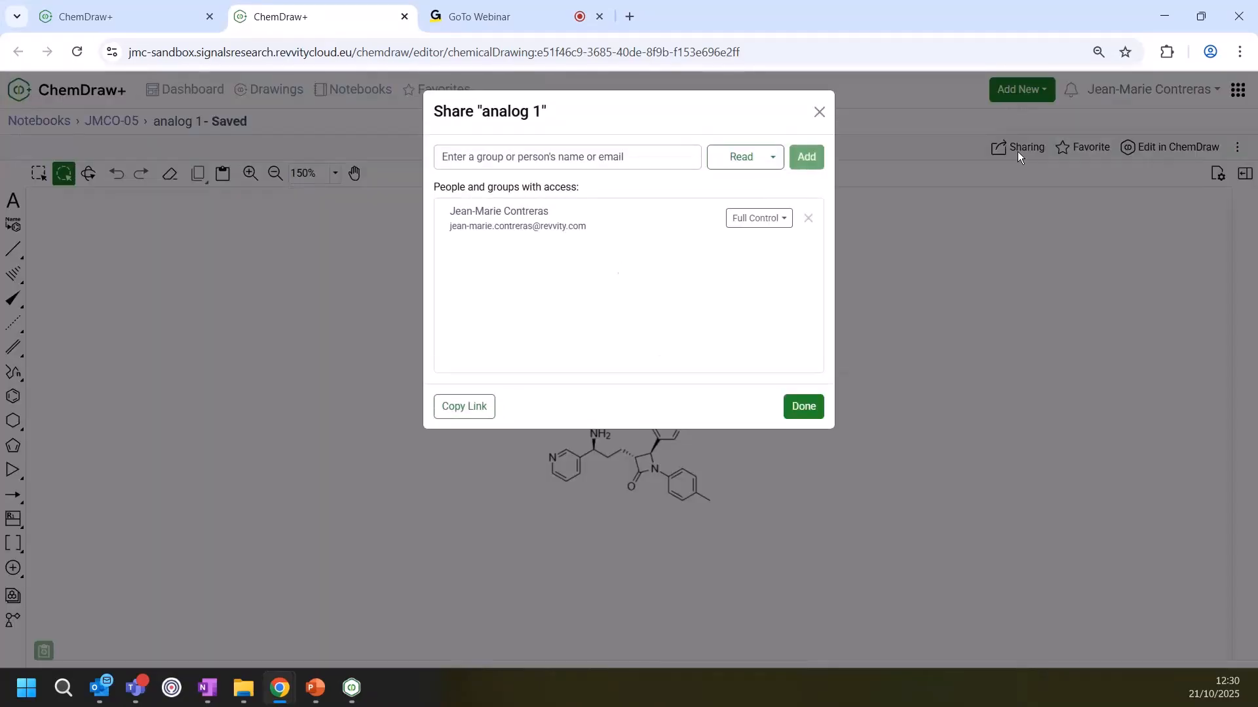
pyautogui.click(484, 158)
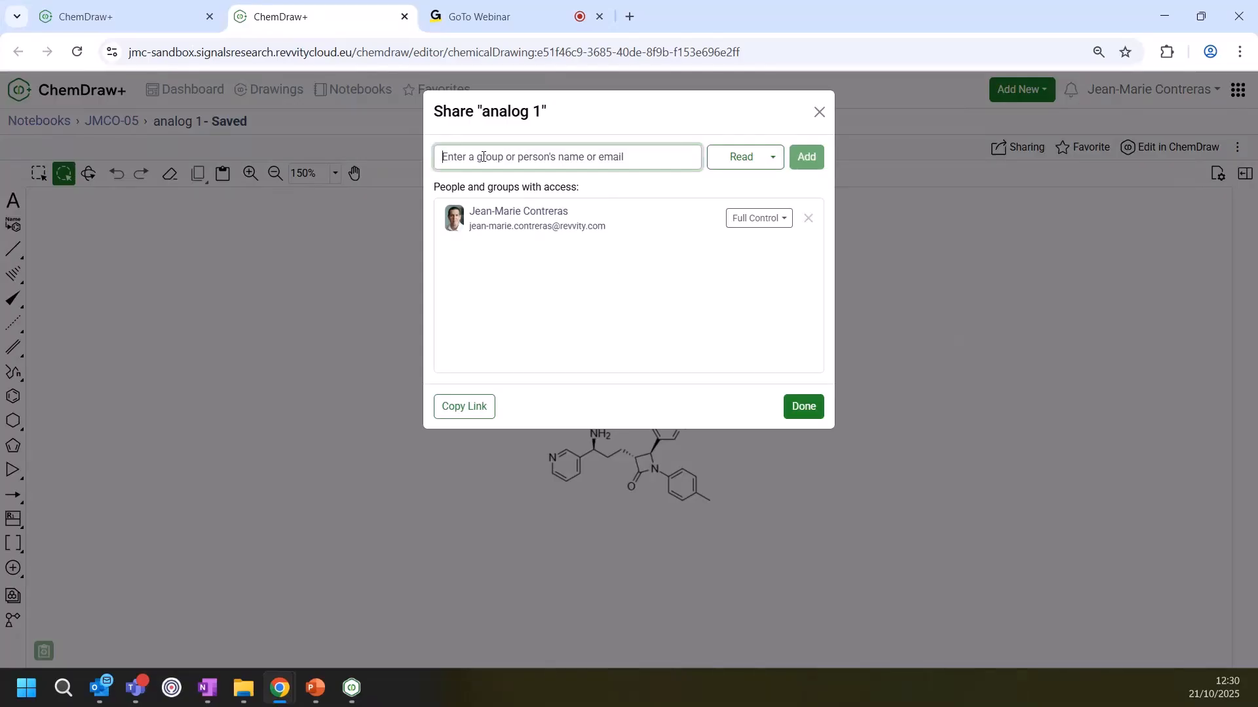
pyautogui.write('mari')
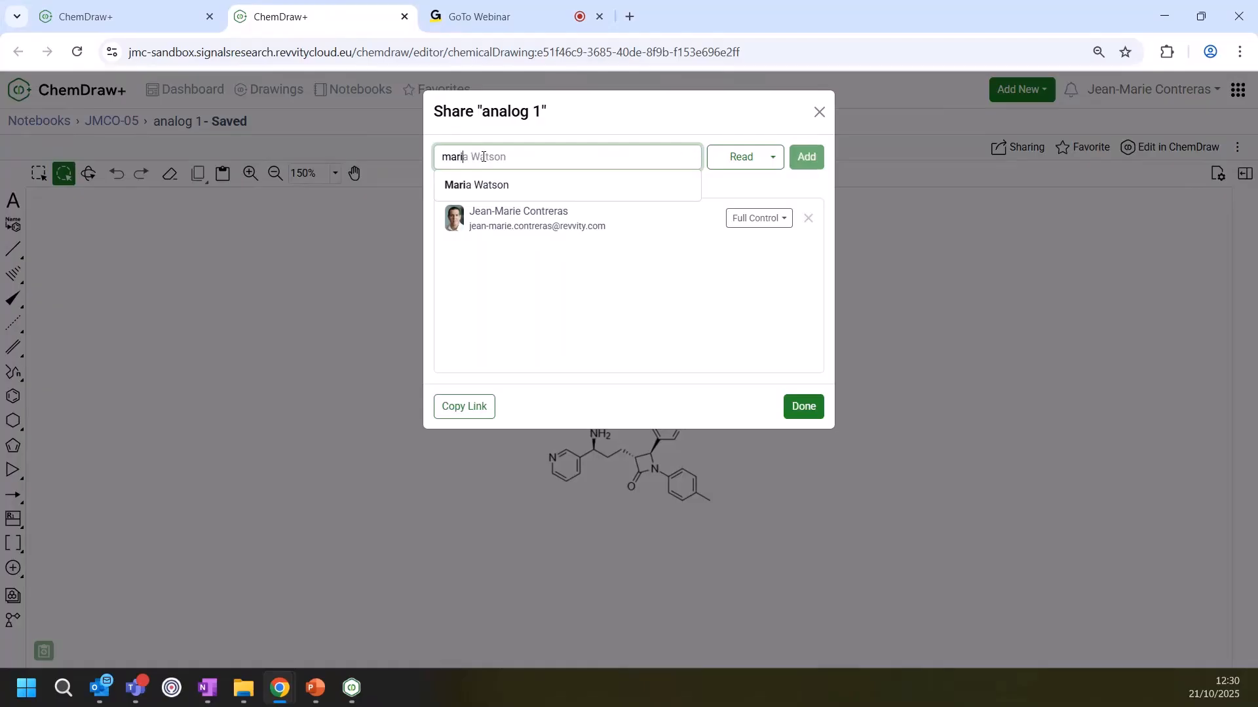
pyautogui.click(489, 182)
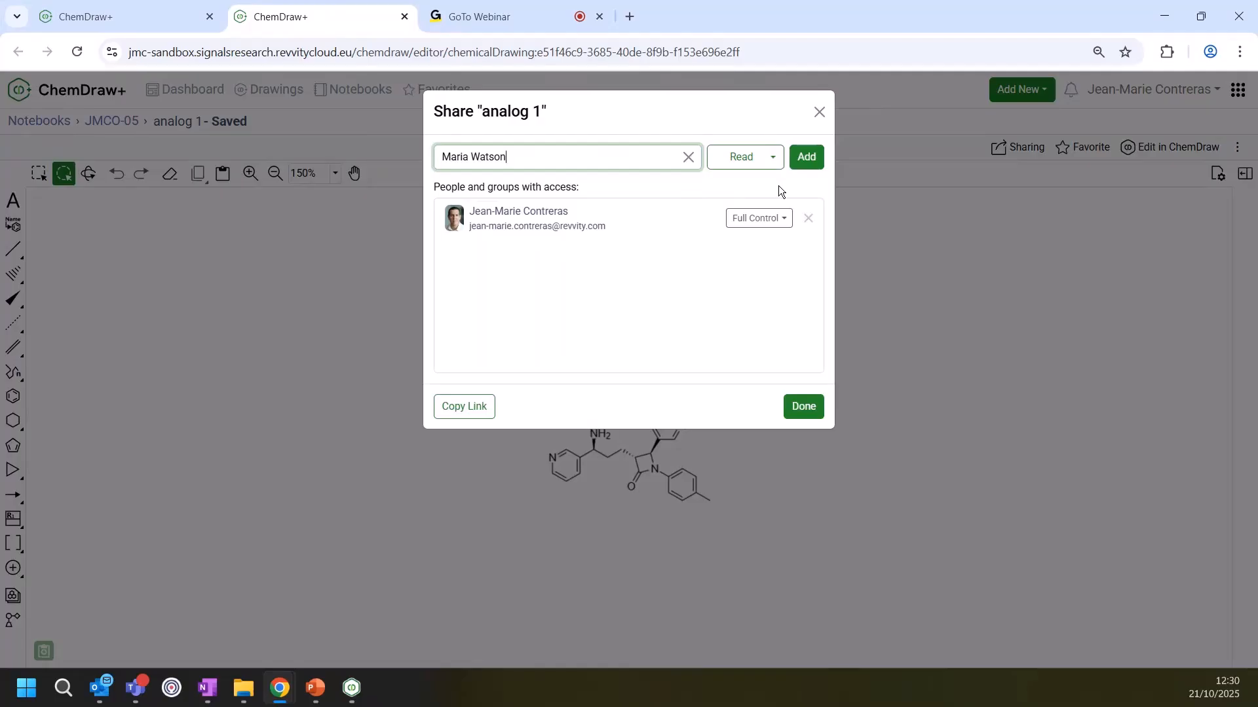
pyautogui.click(773, 157)
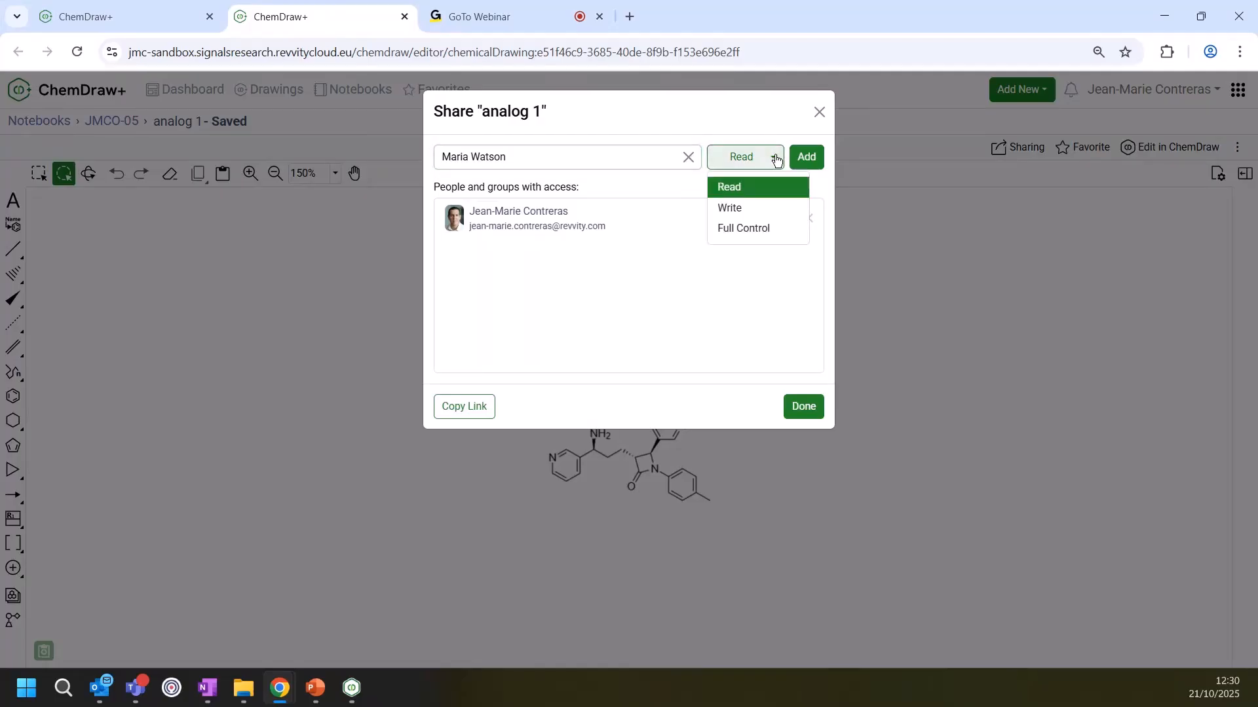
pyautogui.click(753, 211)
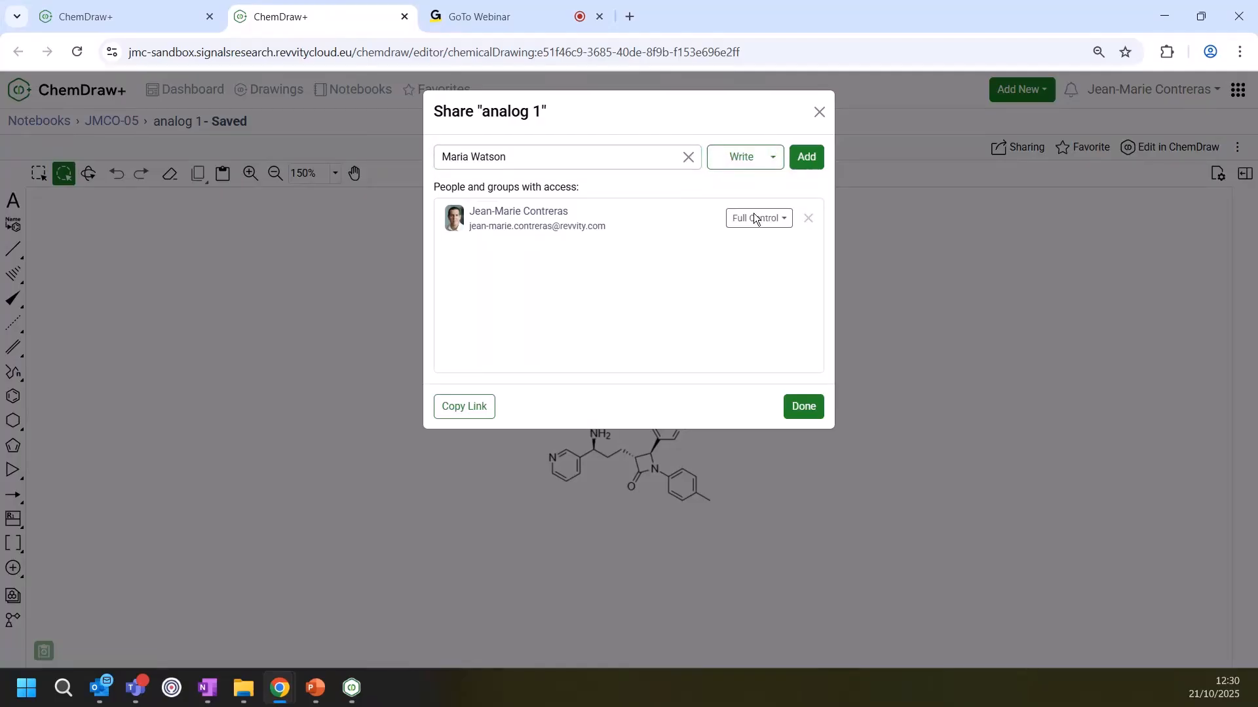
pyautogui.click(807, 159)
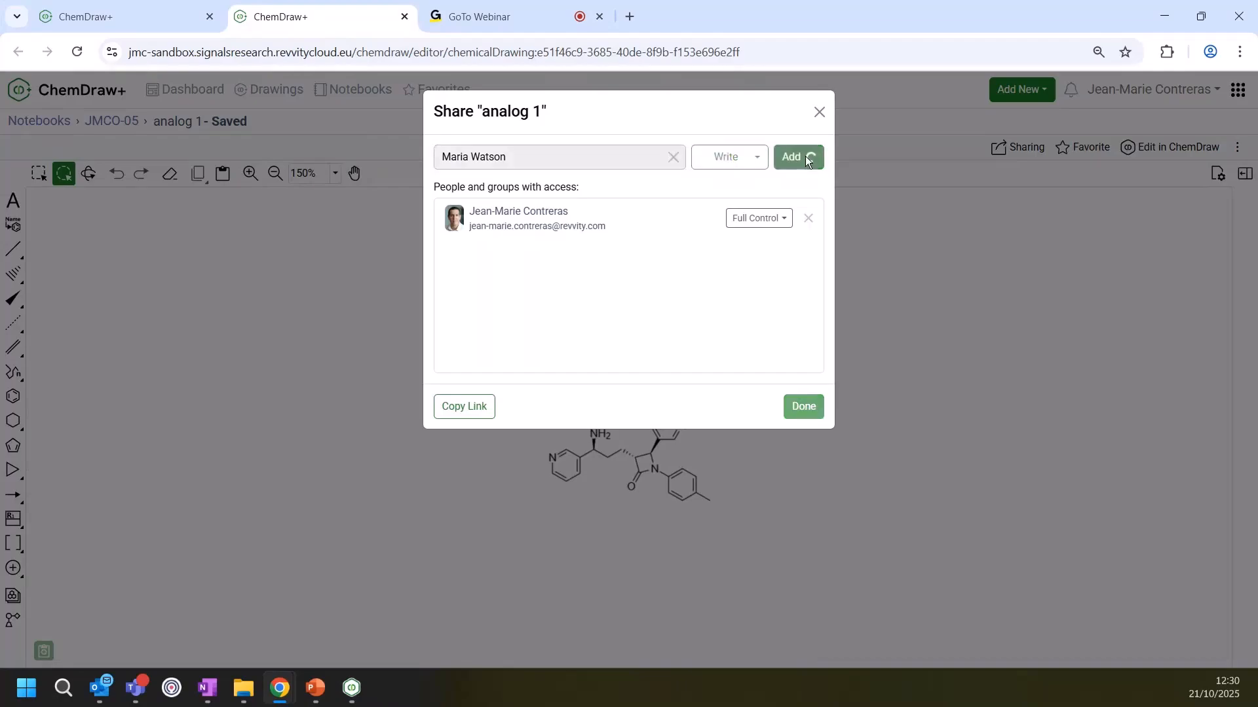
pyautogui.click(805, 407)
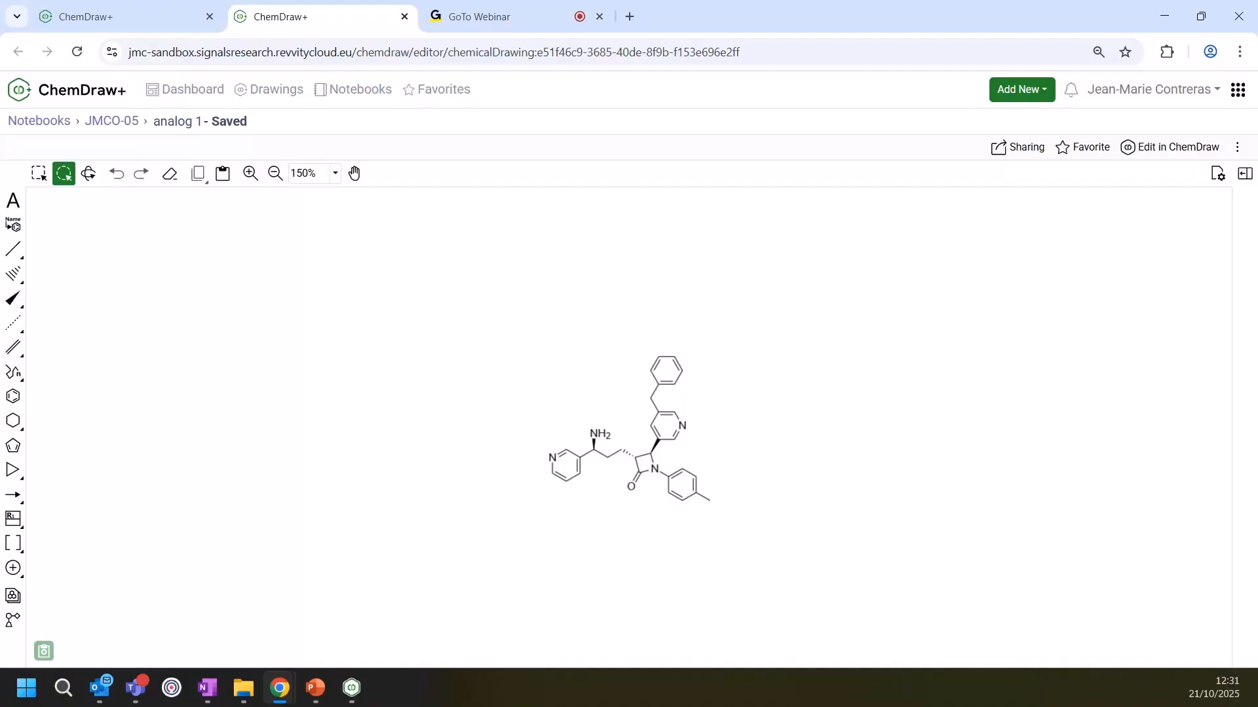
# Go through the dashboard to the list of all drawings and examine the enlarged structure previews of several entries
pyautogui.click(179, 95)
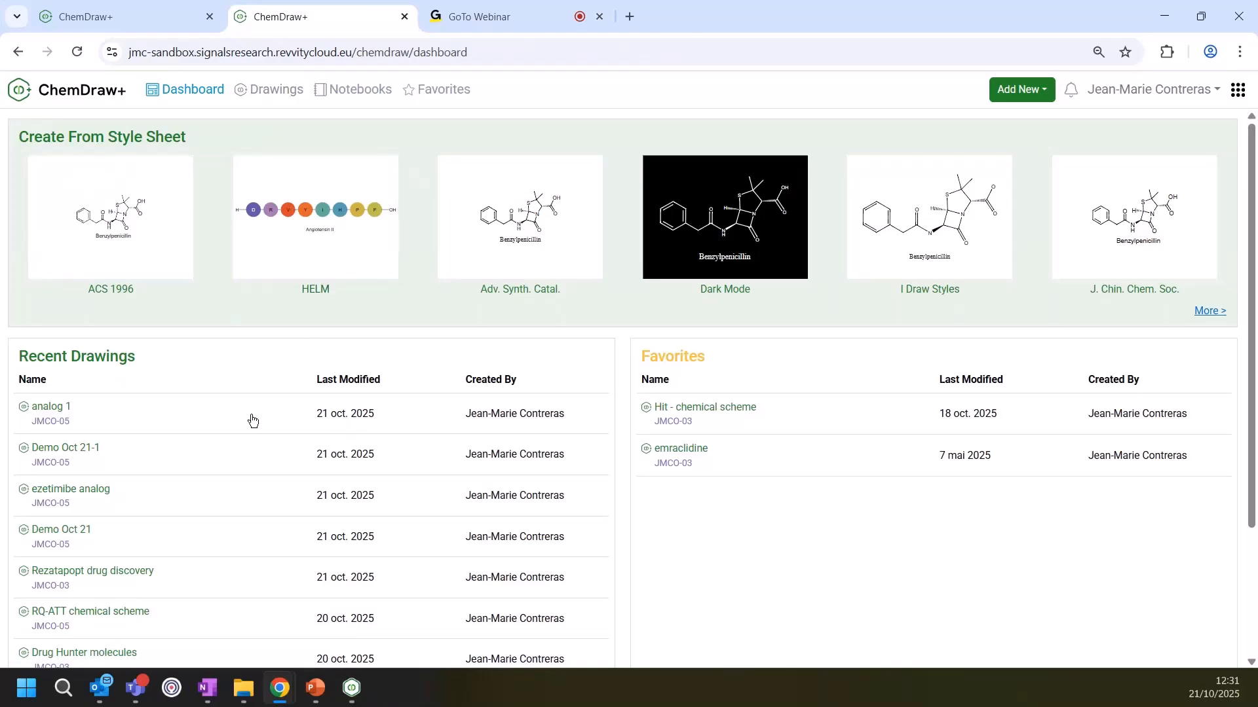
pyautogui.click(283, 99)
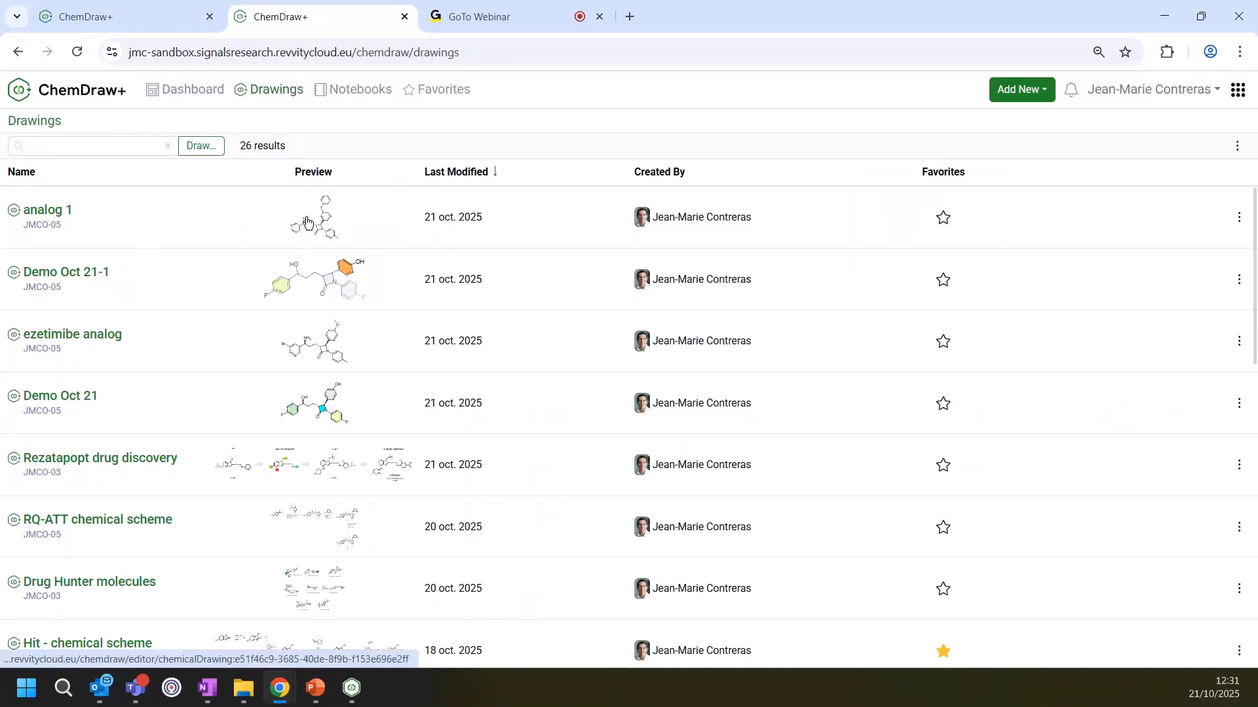
pyautogui.moveTo(312, 224)
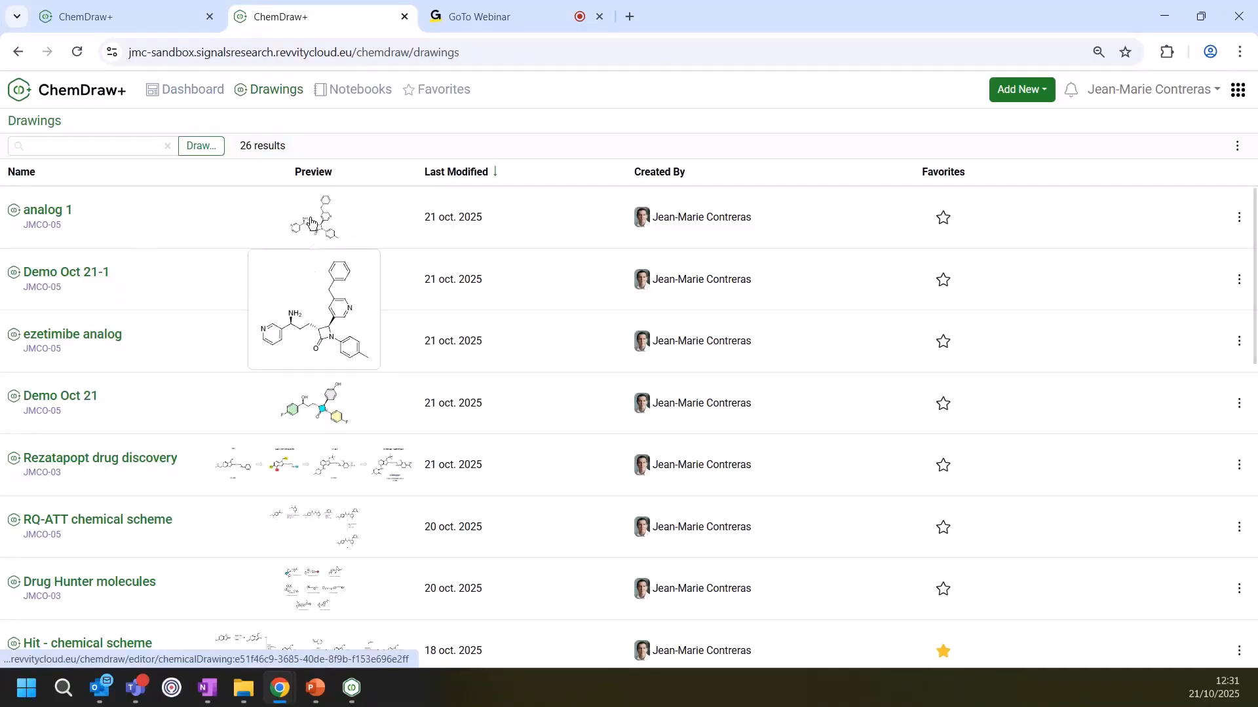
pyautogui.scroll(-2, 321, 275)
pyautogui.moveTo(328, 327)
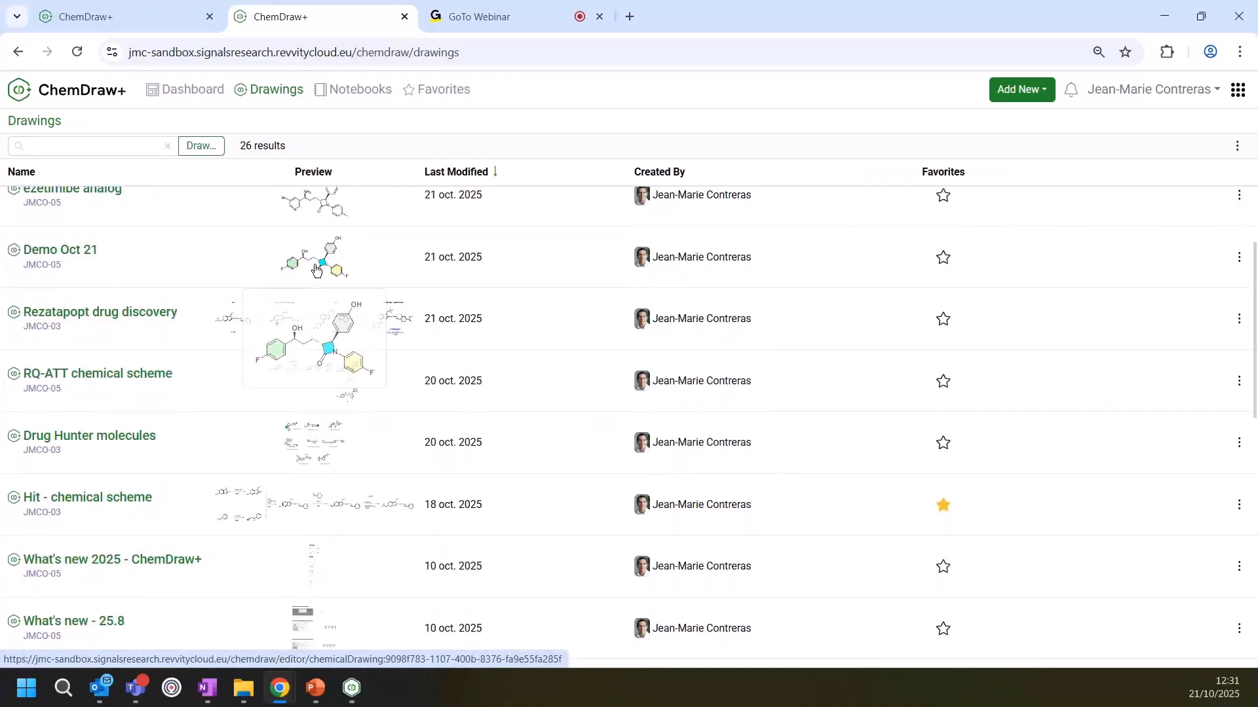
pyautogui.moveTo(312, 445)
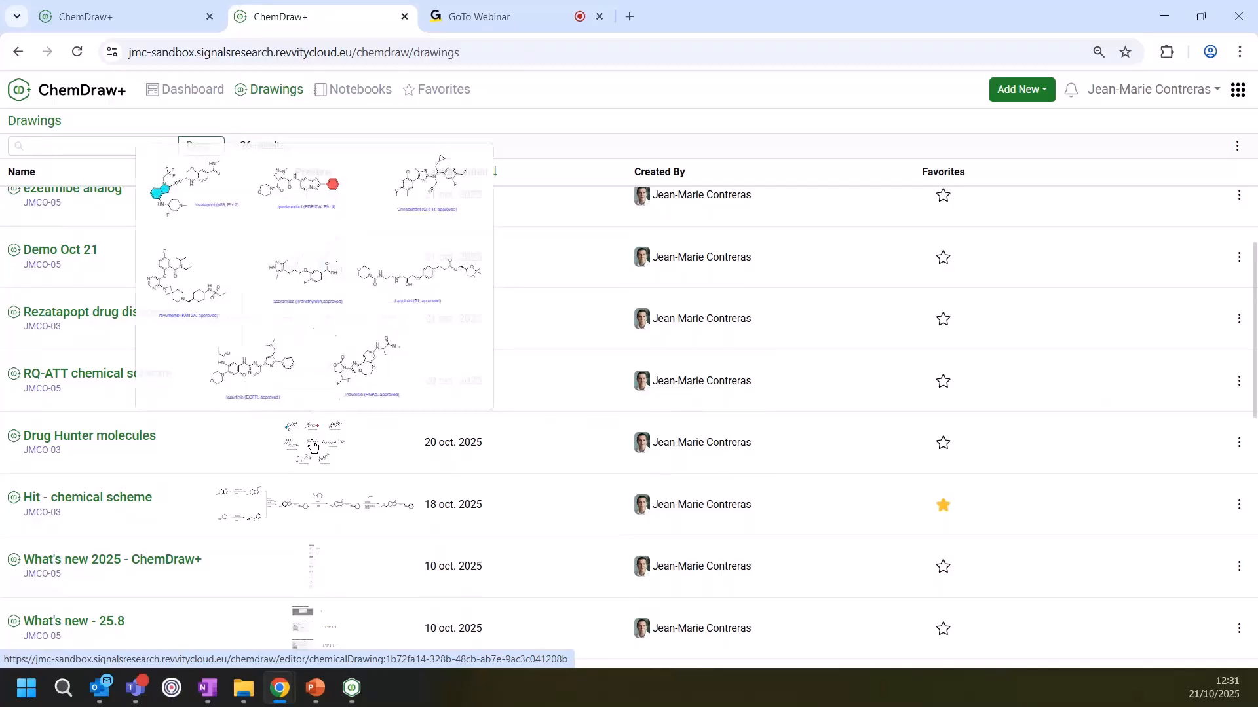
pyautogui.moveTo(306, 506)
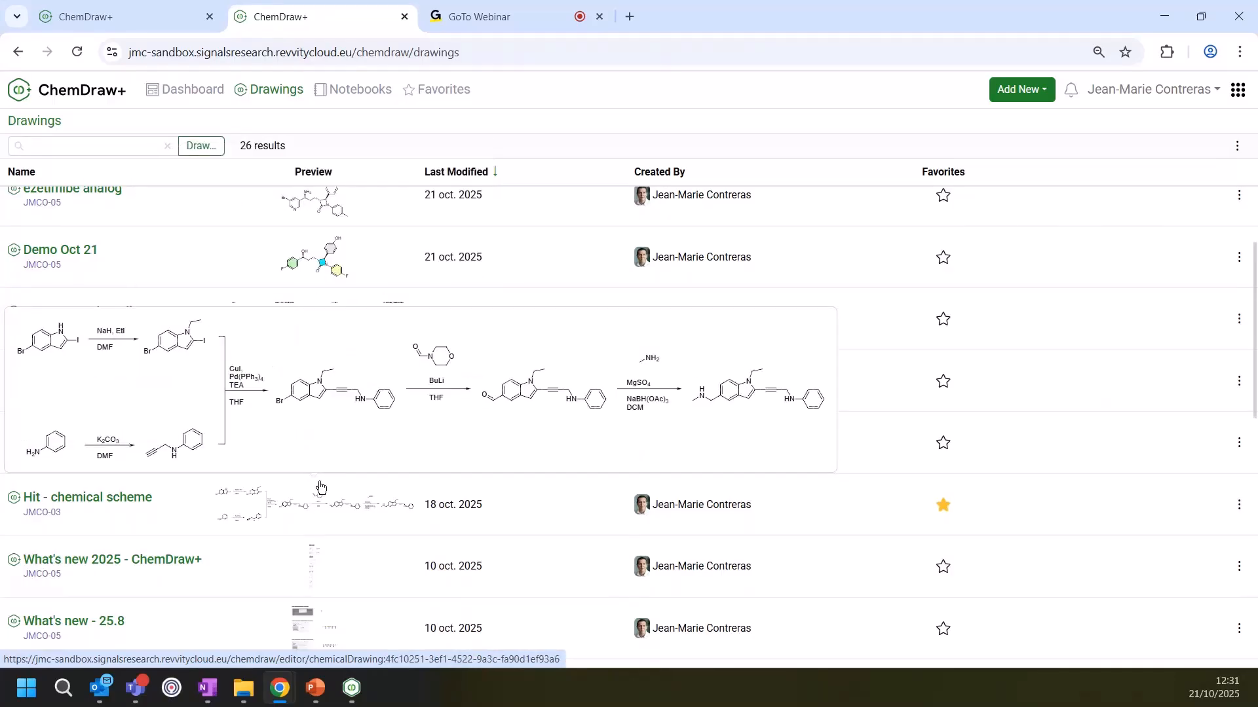
pyautogui.scroll(2, 355, 378)
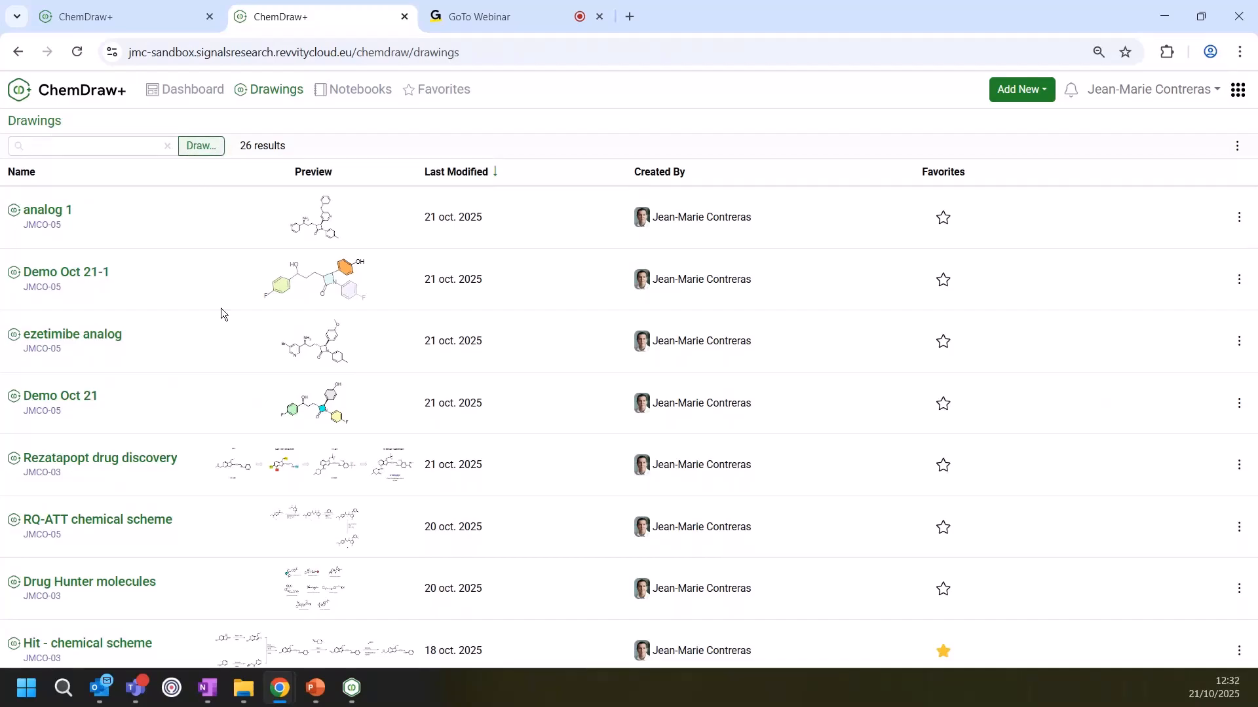
# Search the drawings by substructure, using a benzene ring fused to a nitrogen-containing five-membered ring as the query
pyautogui.click(203, 147)
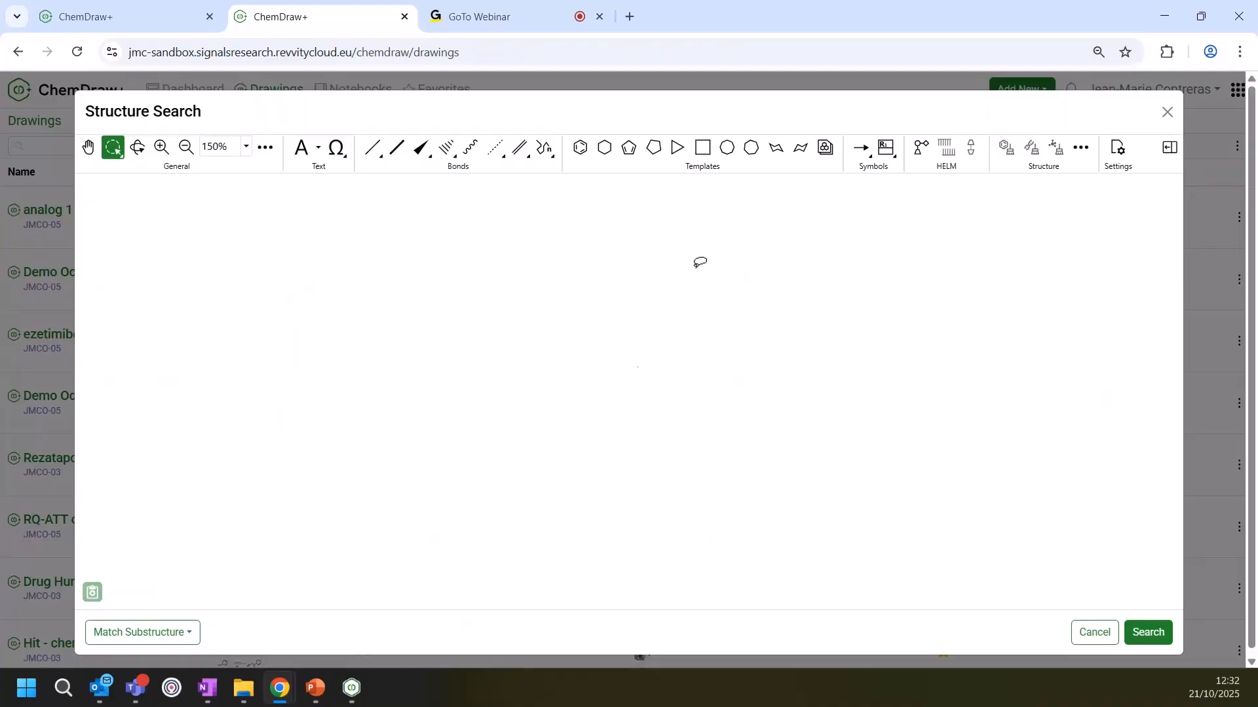
pyautogui.click(580, 148)
pyautogui.click(527, 415)
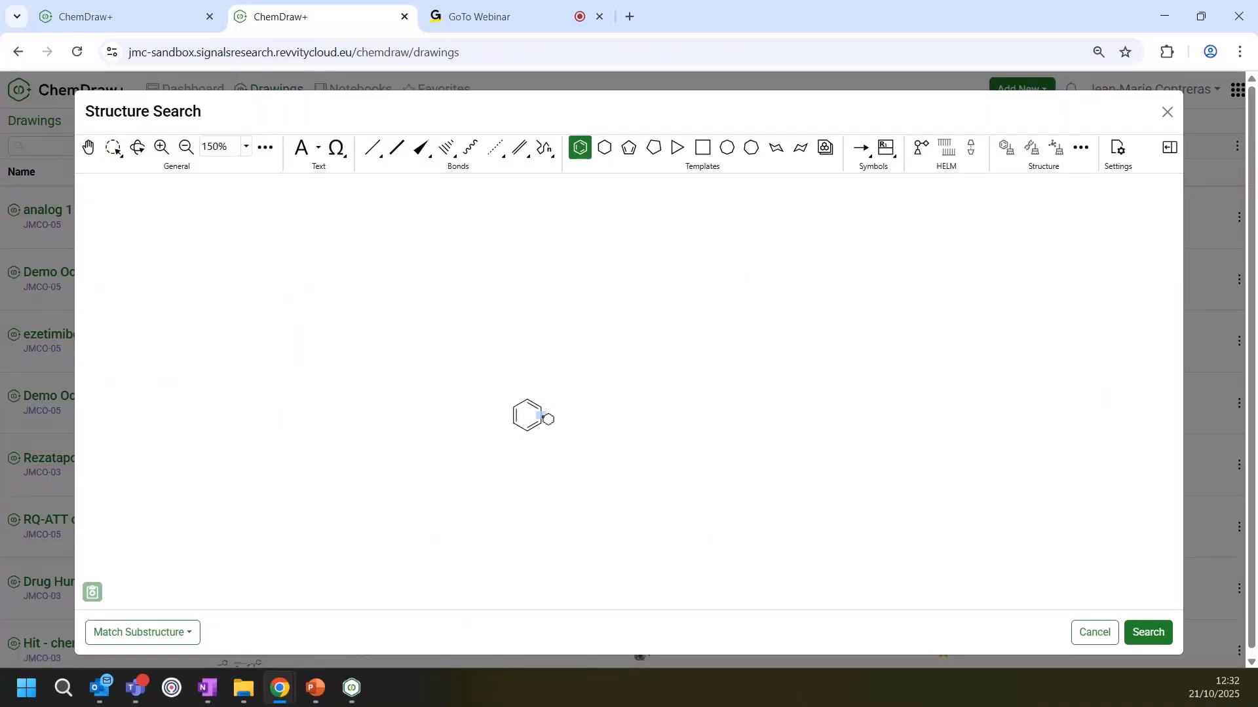
pyautogui.click(548, 417)
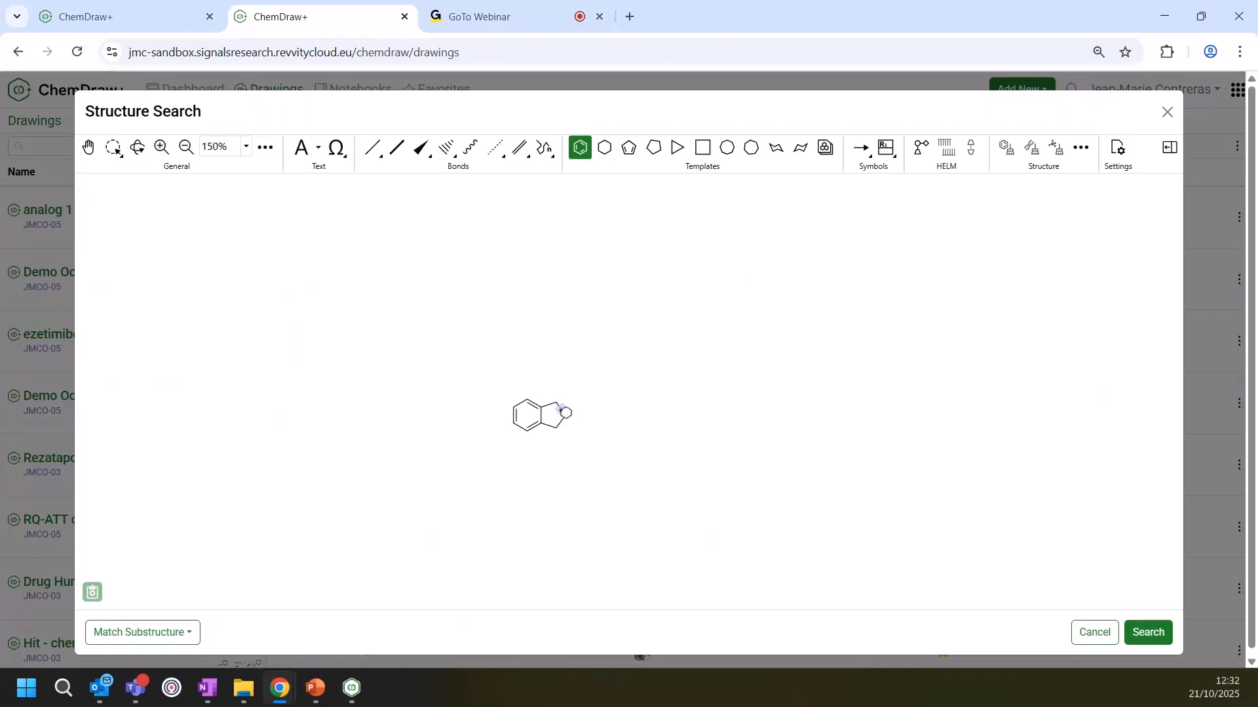
pyautogui.press('n')
pyautogui.click(1141, 634)
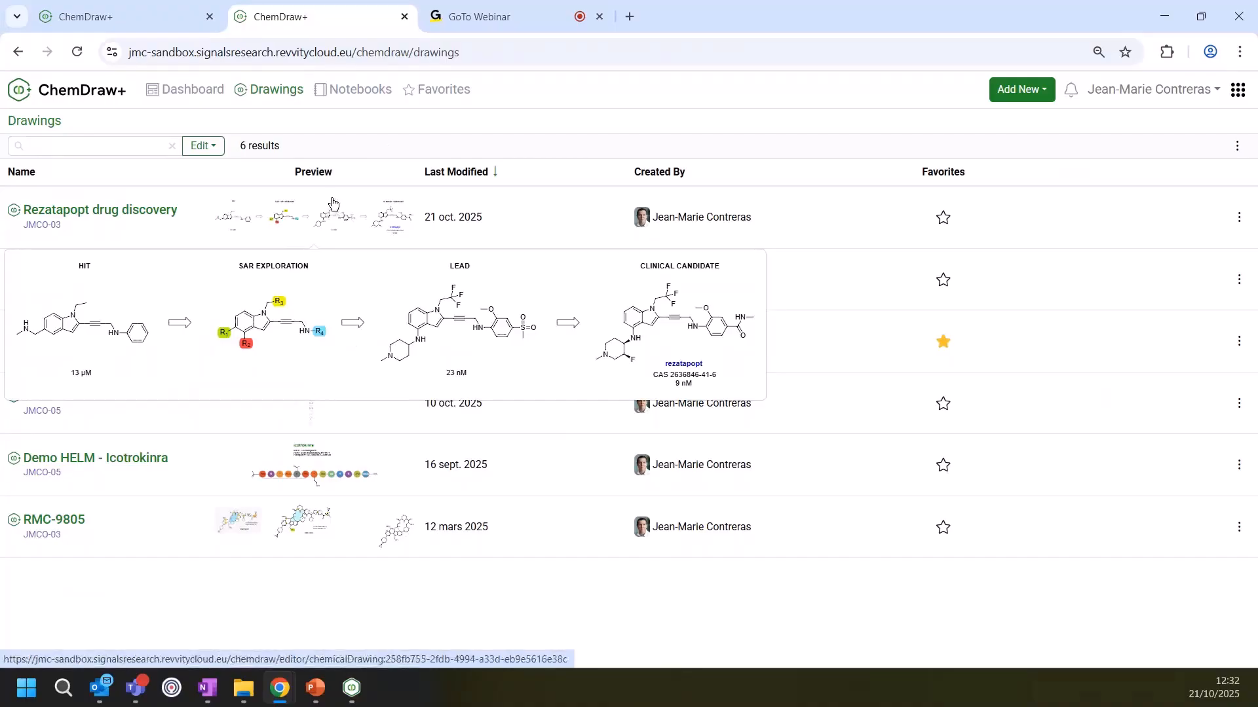
# Check the previews of the RMC-9805 and Drug Hunter molecules drawings, then return to the platform home page and close the spare ChemDraw+ tab
pyautogui.moveTo(326, 525)
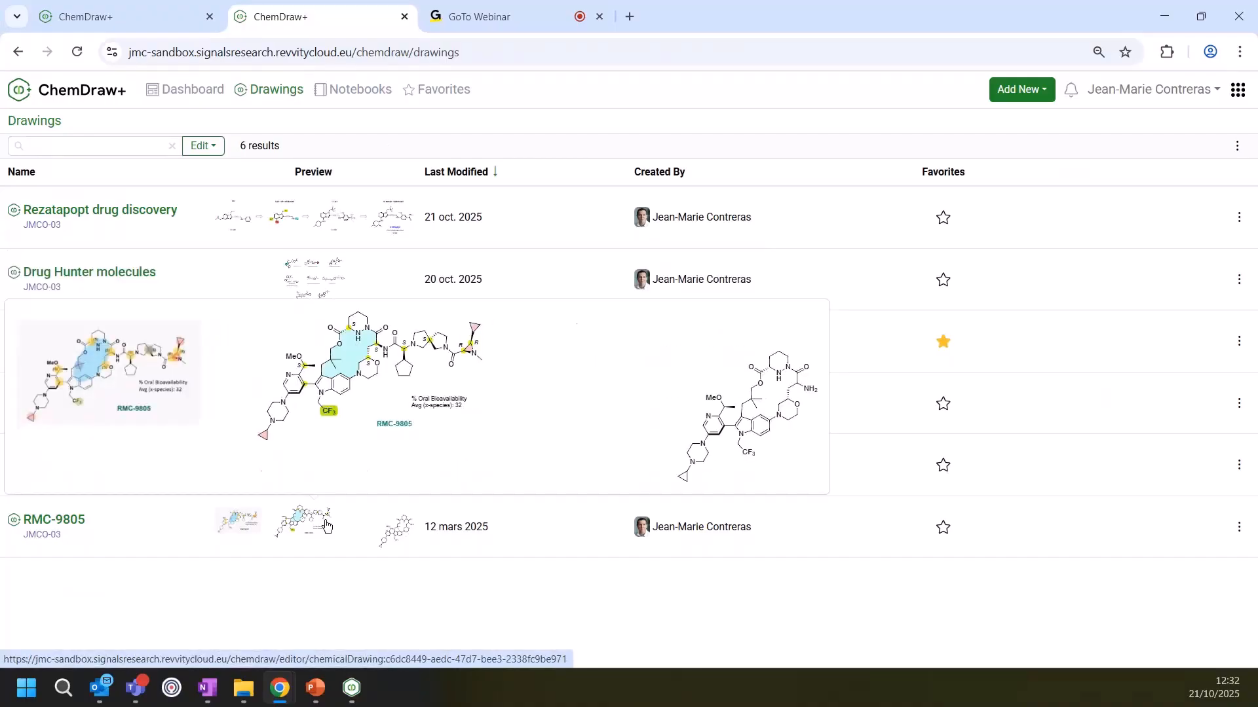
pyautogui.moveTo(335, 280)
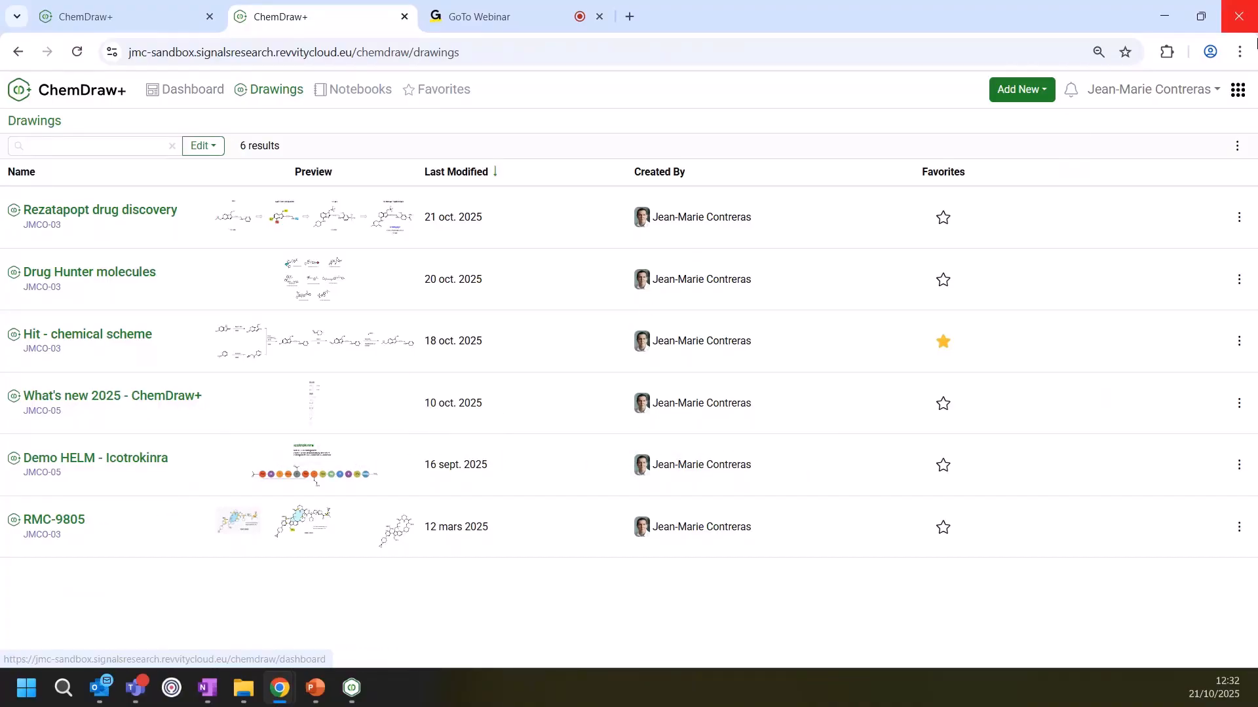
pyautogui.click(1238, 90)
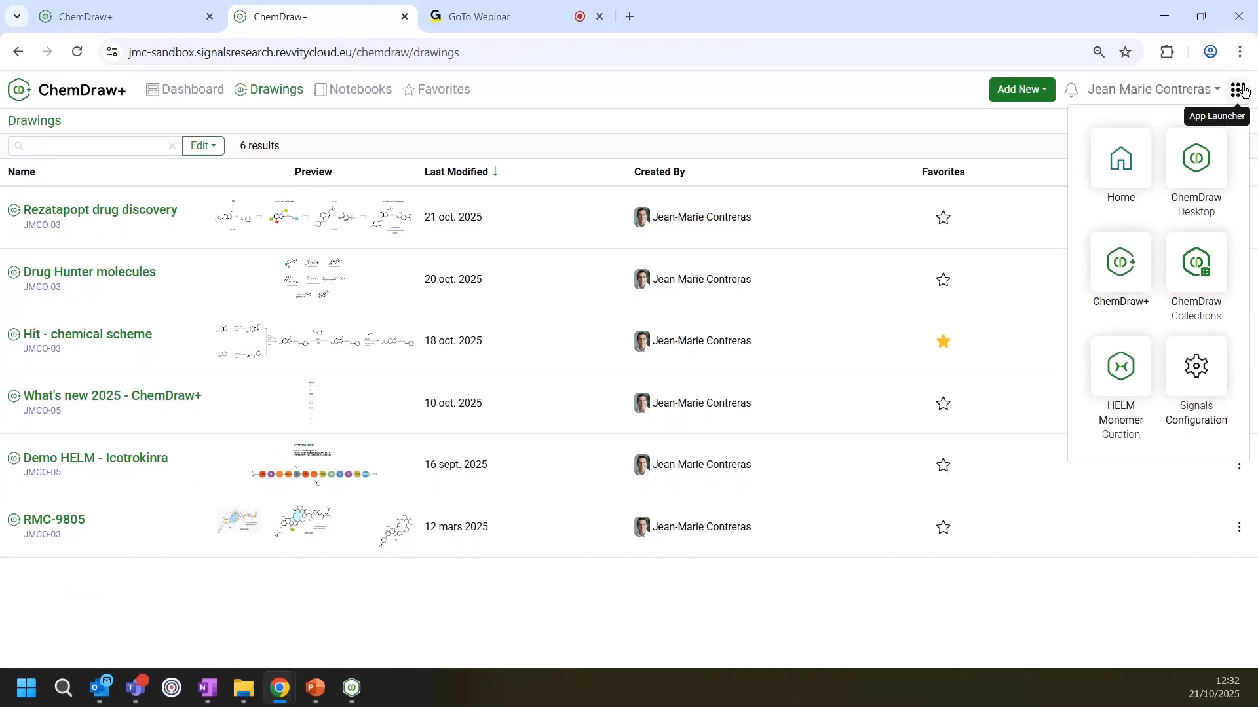
pyautogui.click(1125, 178)
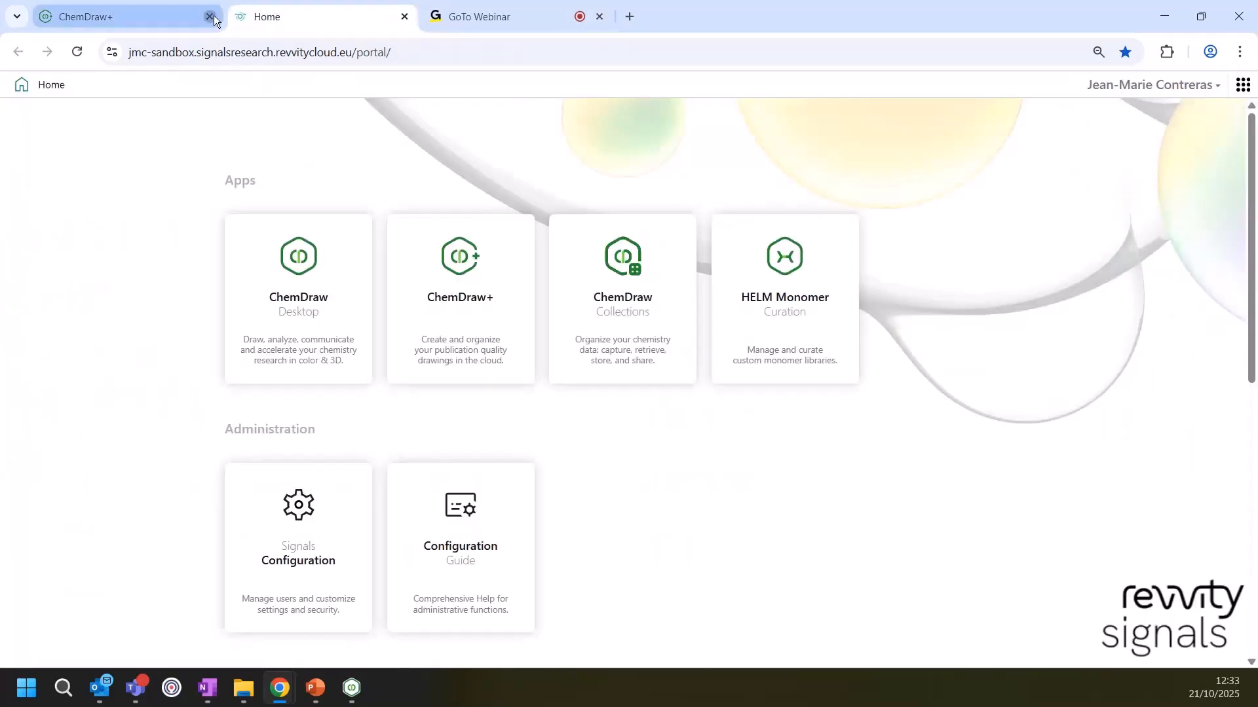
pyautogui.click(209, 16)
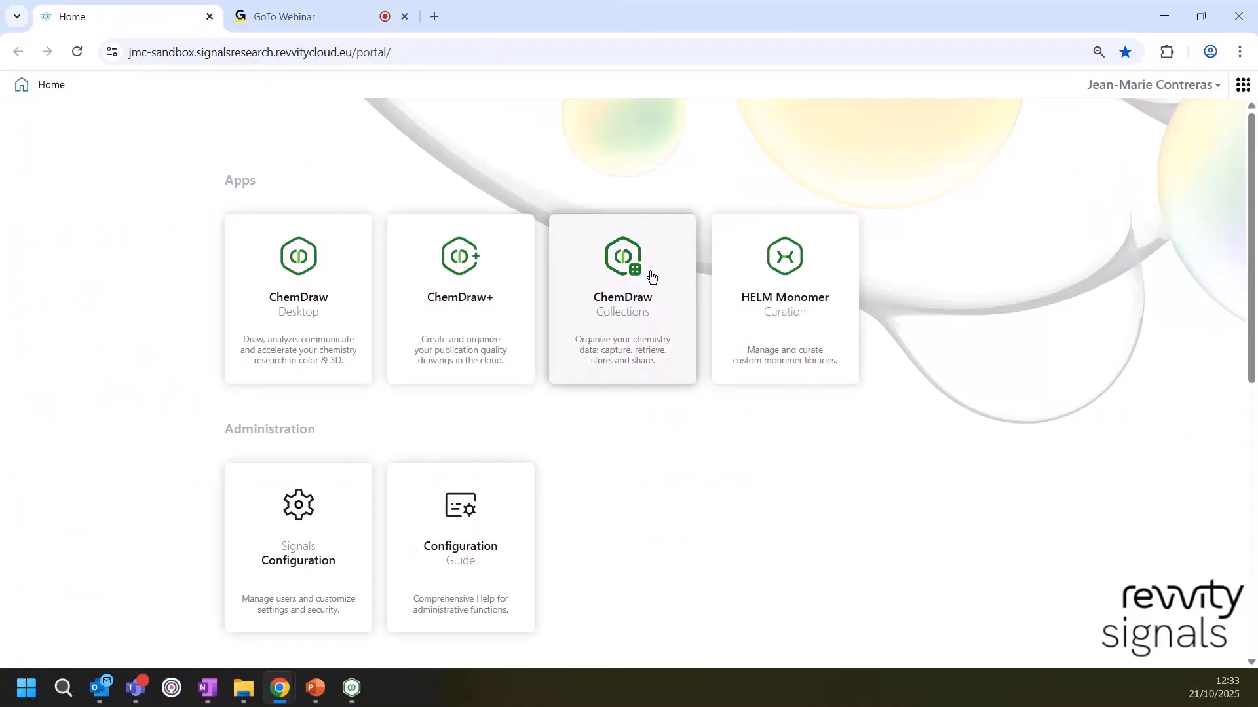
# Launch the ChemDraw Collections desktop application and bring its window into view
pyautogui.click(630, 269)
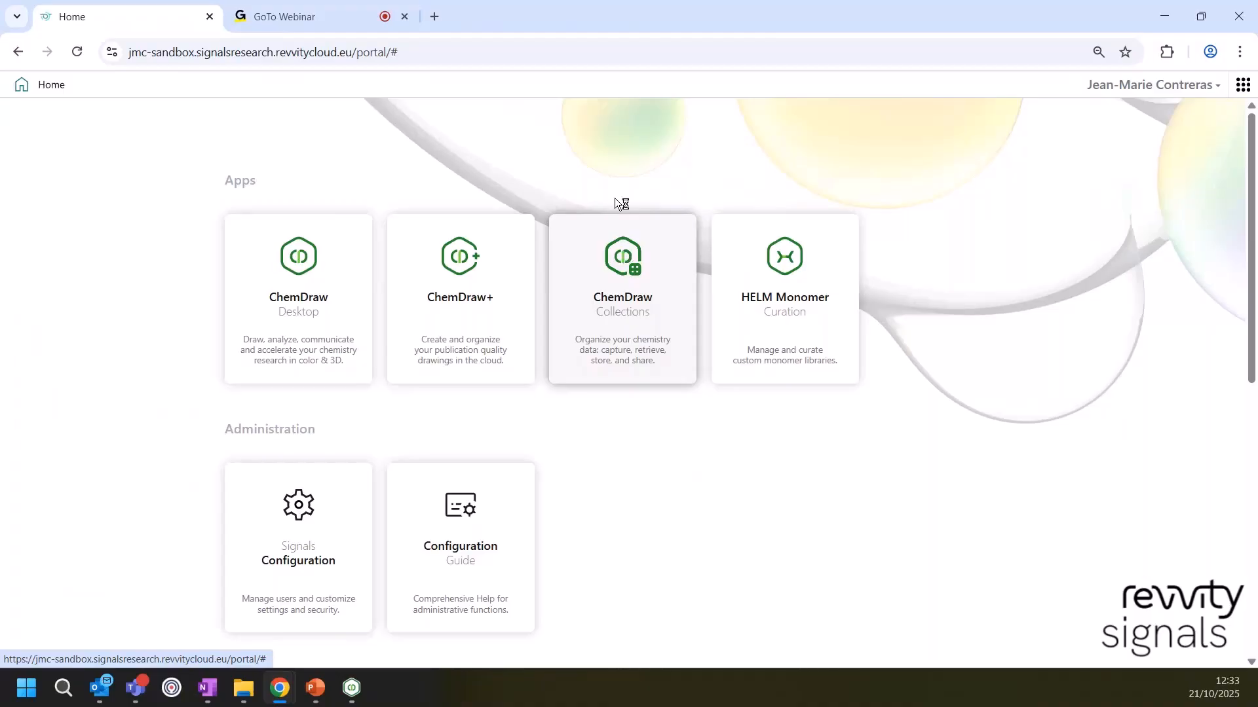
pyautogui.click(625, 262)
pyautogui.click(26, 688)
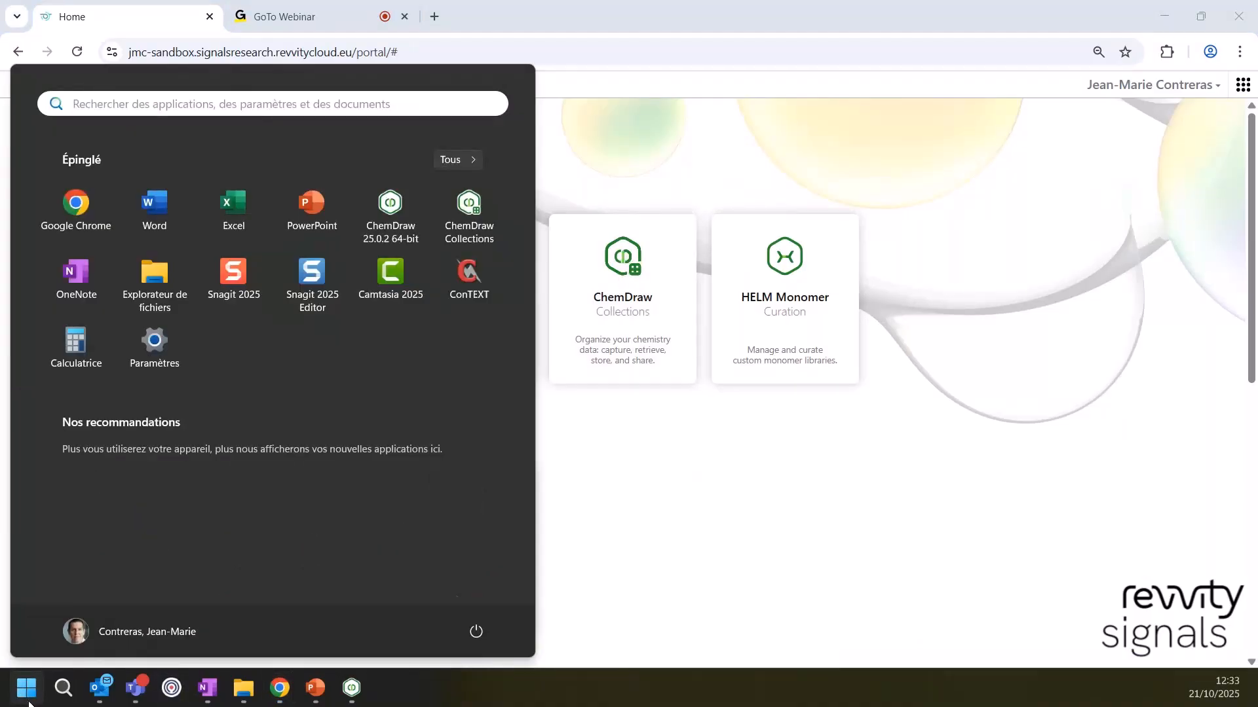
pyautogui.click(473, 201)
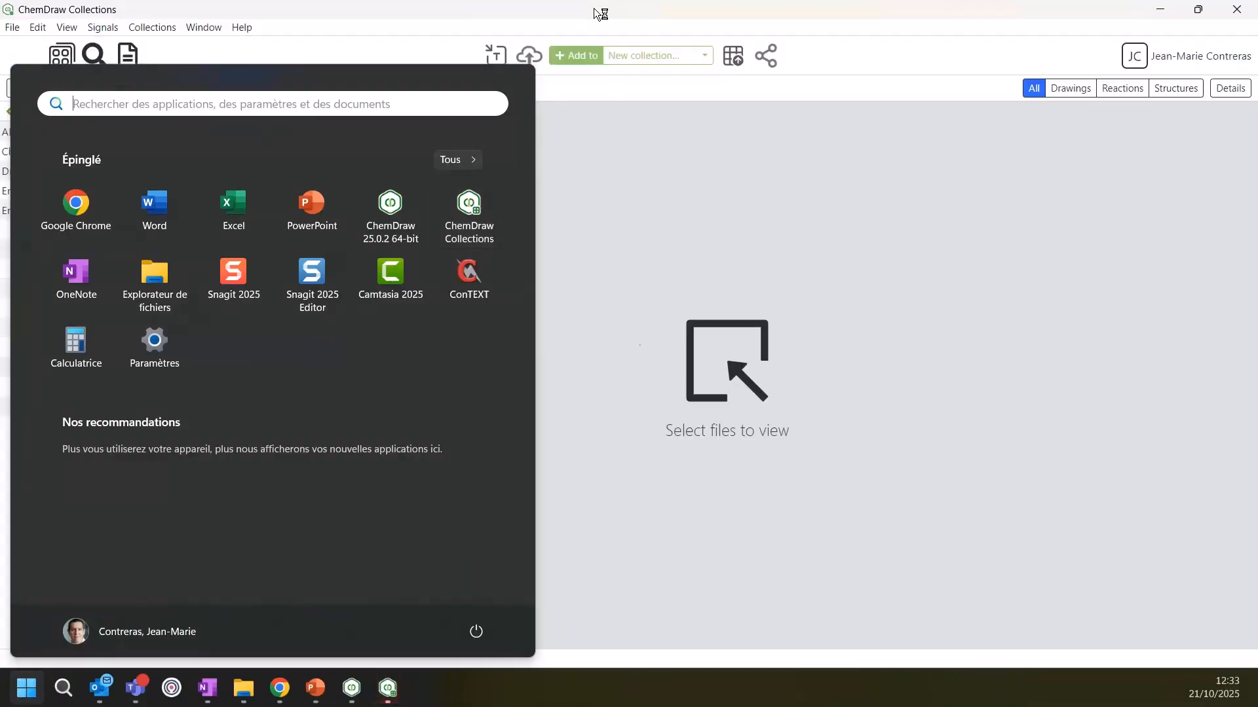
pyautogui.click(548, 135)
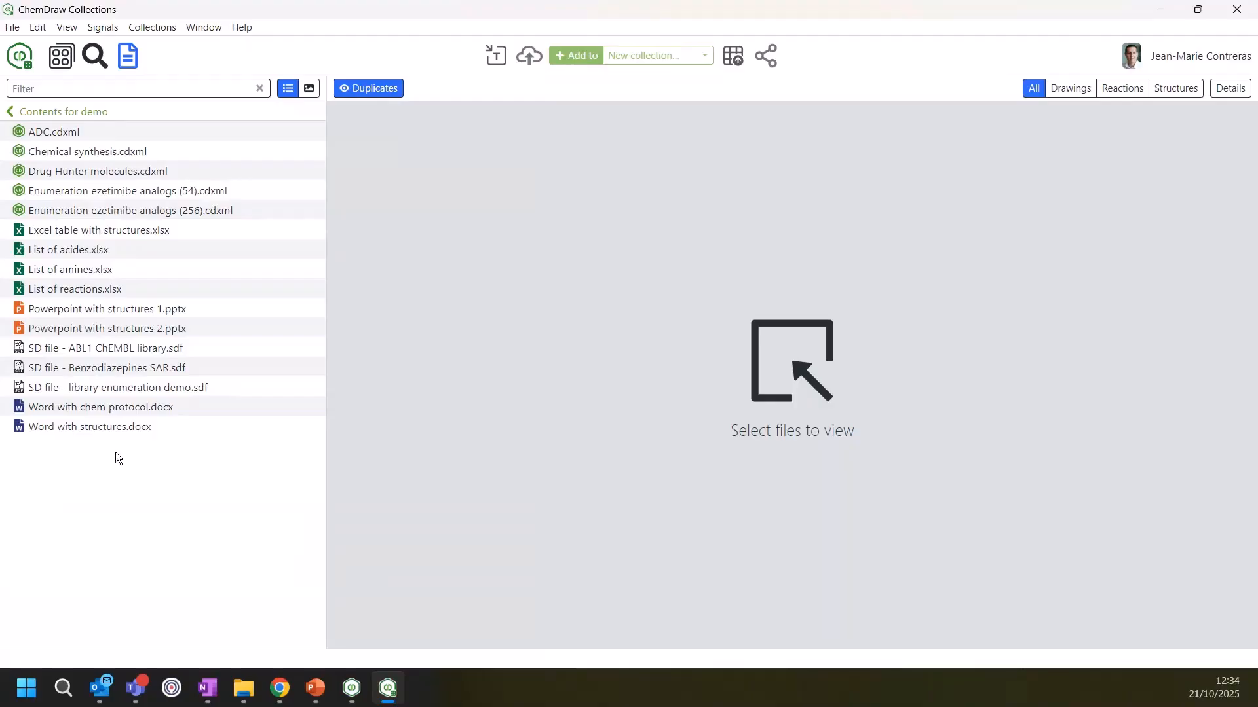
# Examine the structures and reactions extracted from the Drug Hunter molecules, Enumeration ezetimibe analogs (54) and Chemical synthesis CDXML files
pyautogui.click(80, 169)
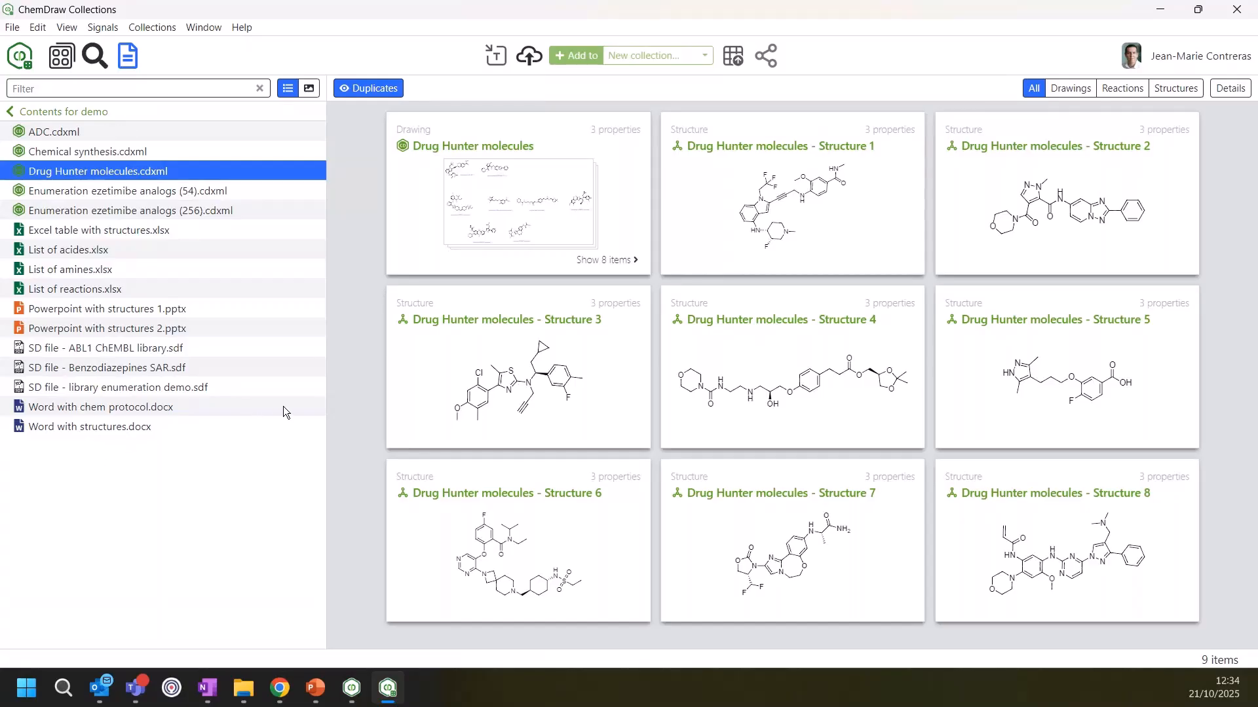
pyautogui.click(97, 190)
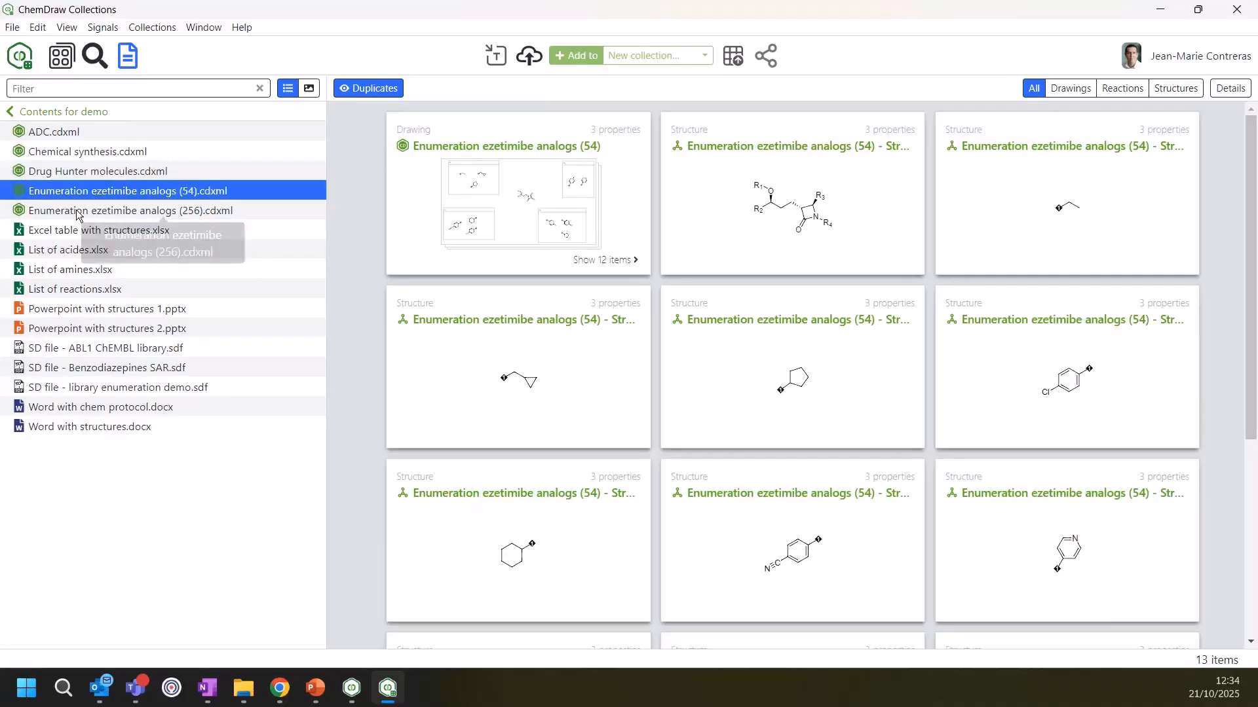
pyautogui.click(68, 173)
pyautogui.click(72, 156)
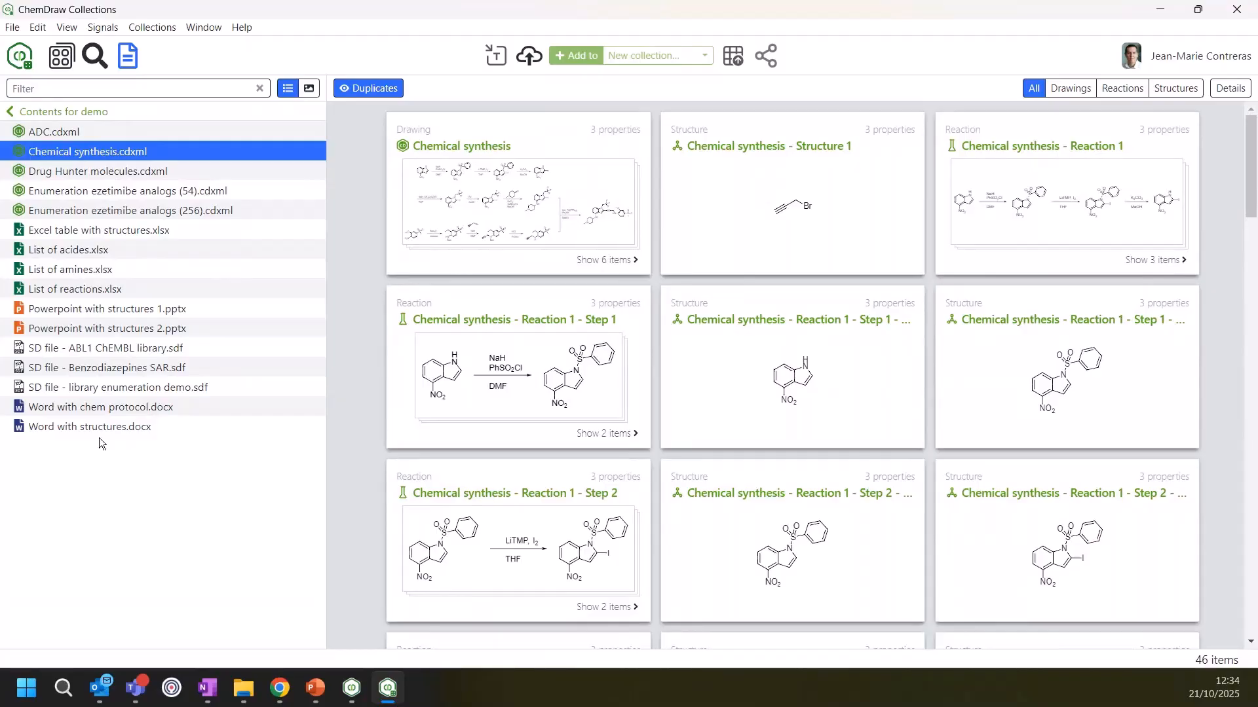
# Examine the chemistry extracted from Word with structures.docx, Powerpoint with structures 1.pptx, List of amines.xlsx and Excel table with structures.xlsx
pyautogui.click(74, 429)
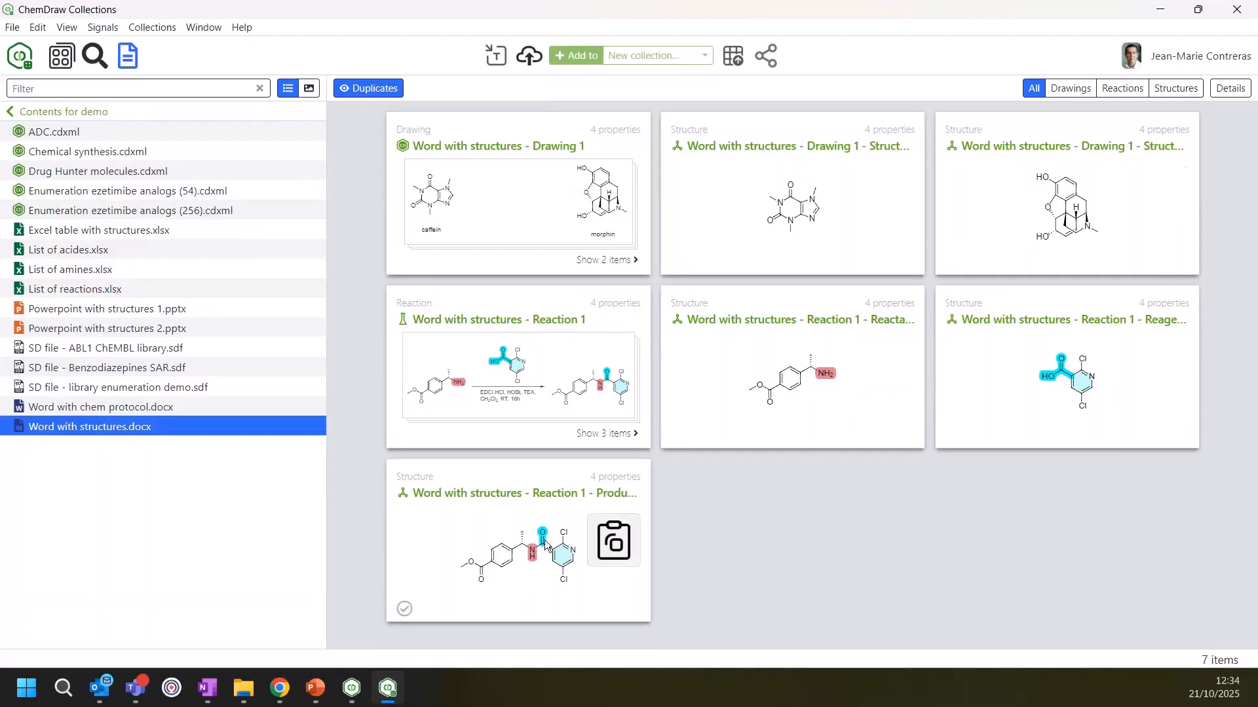
pyautogui.click(73, 314)
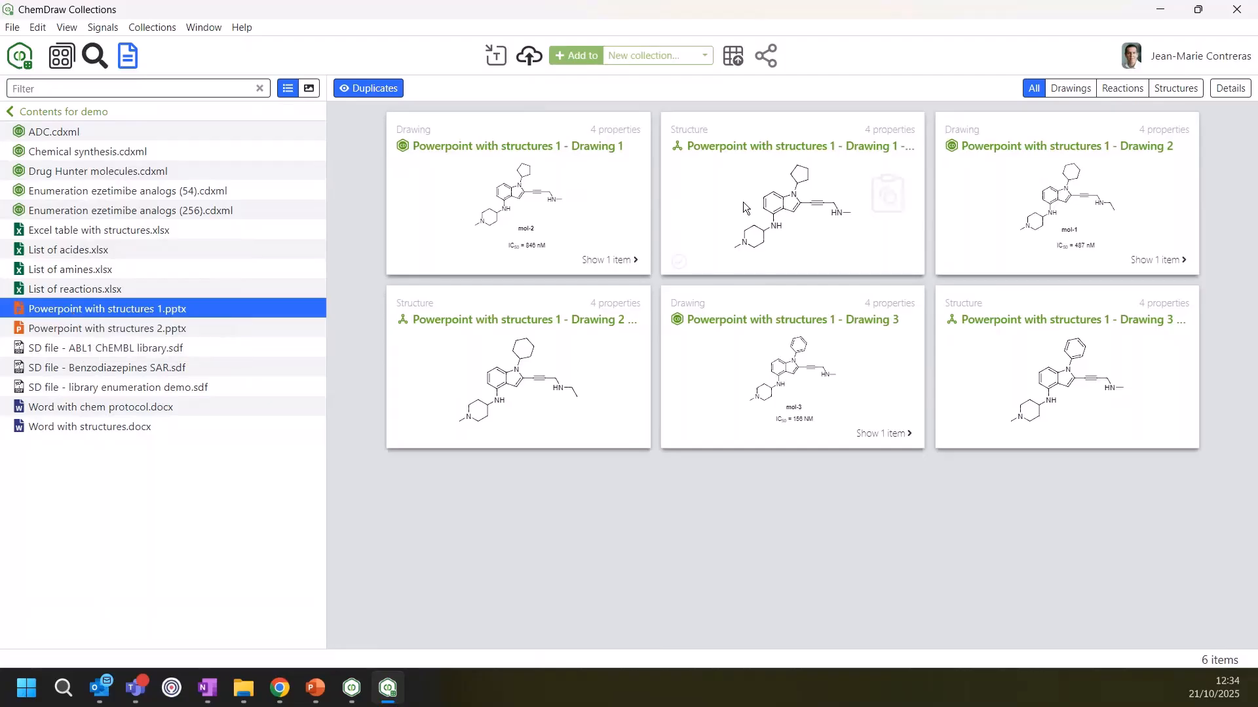
pyautogui.moveTo(1094, 209)
pyautogui.moveTo(903, 407)
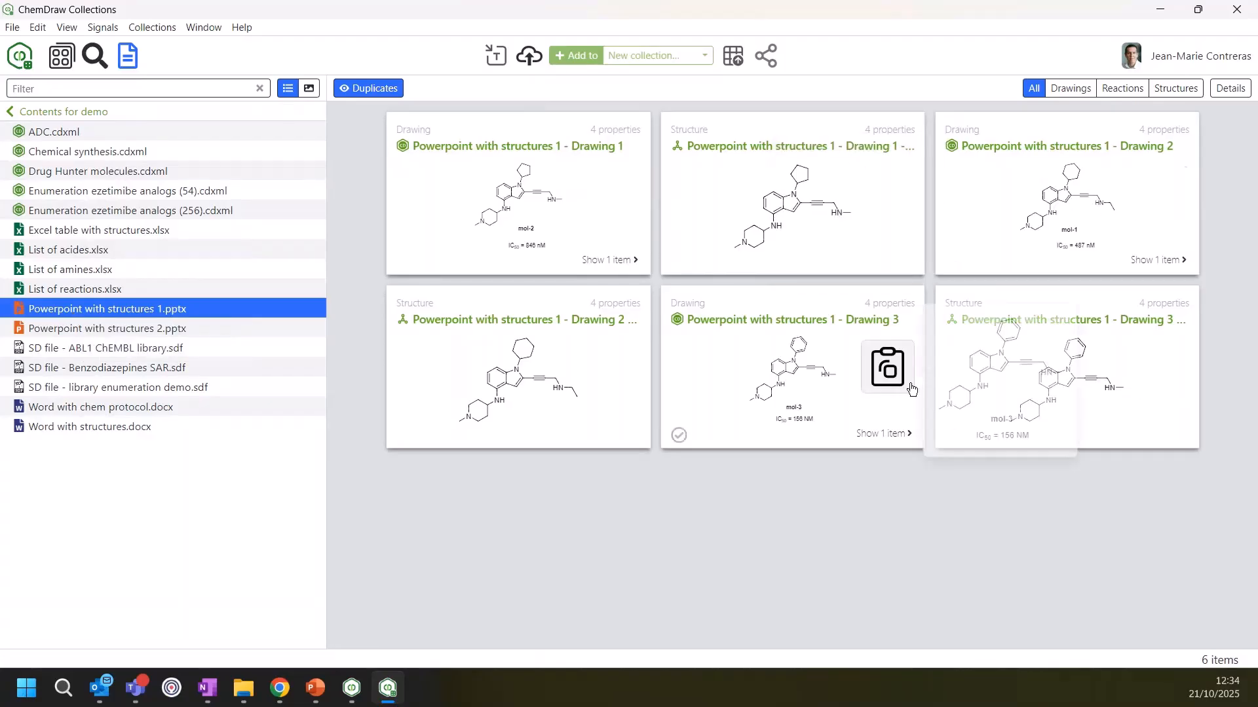
pyautogui.click(63, 269)
pyautogui.moveTo(495, 347)
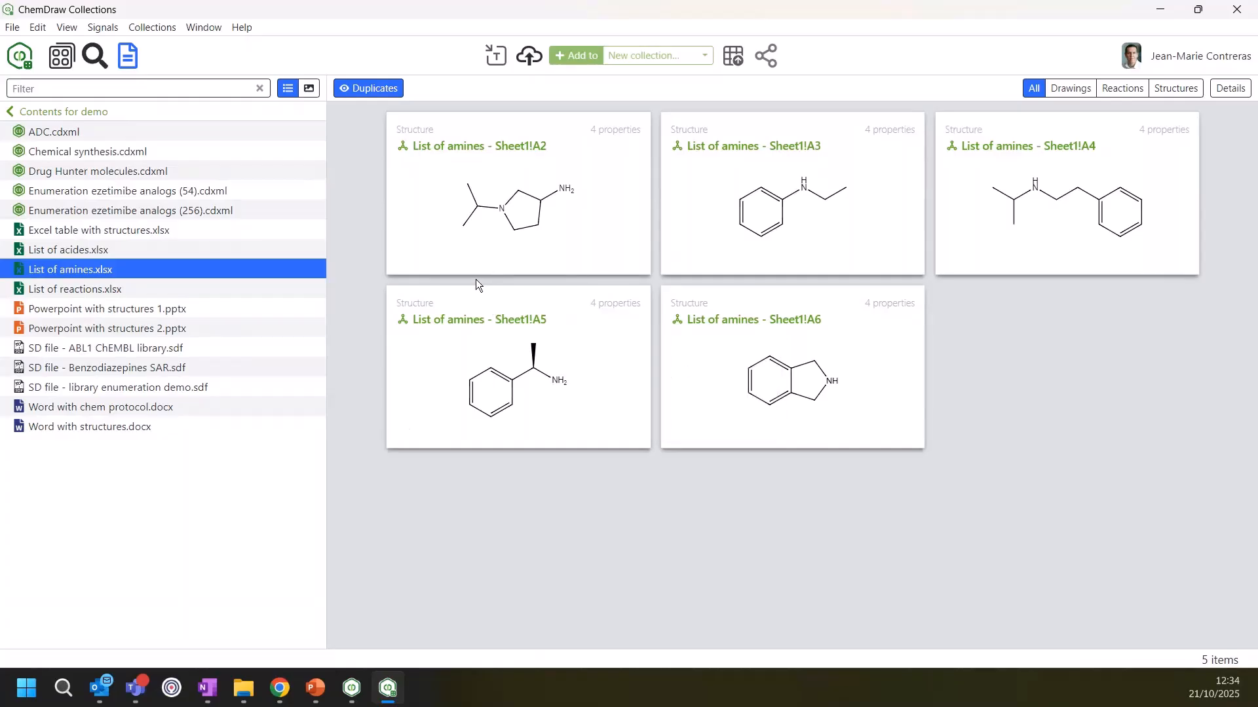
pyautogui.moveTo(489, 262)
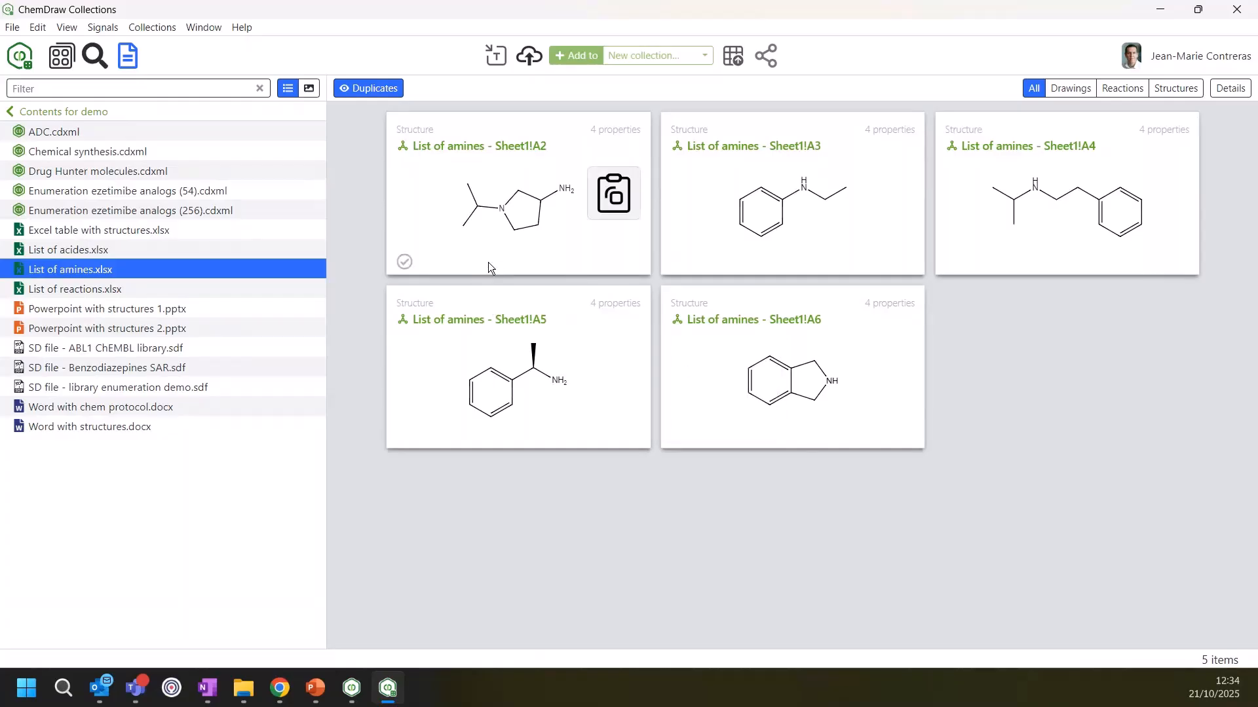
pyautogui.click(57, 238)
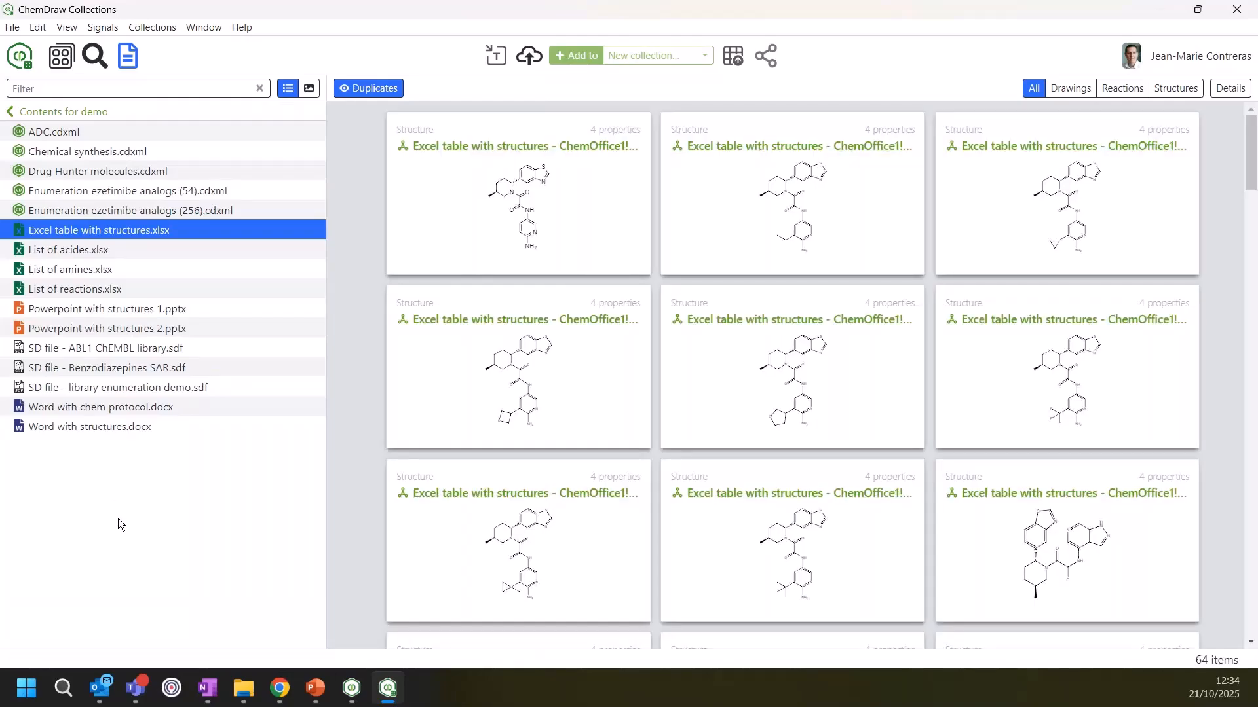
# Add Structure 2 and Structure 4 from SD file - Benzodiazepines SAR.sdf to a new collection named "Demo collection", using the default template
pyautogui.click(91, 372)
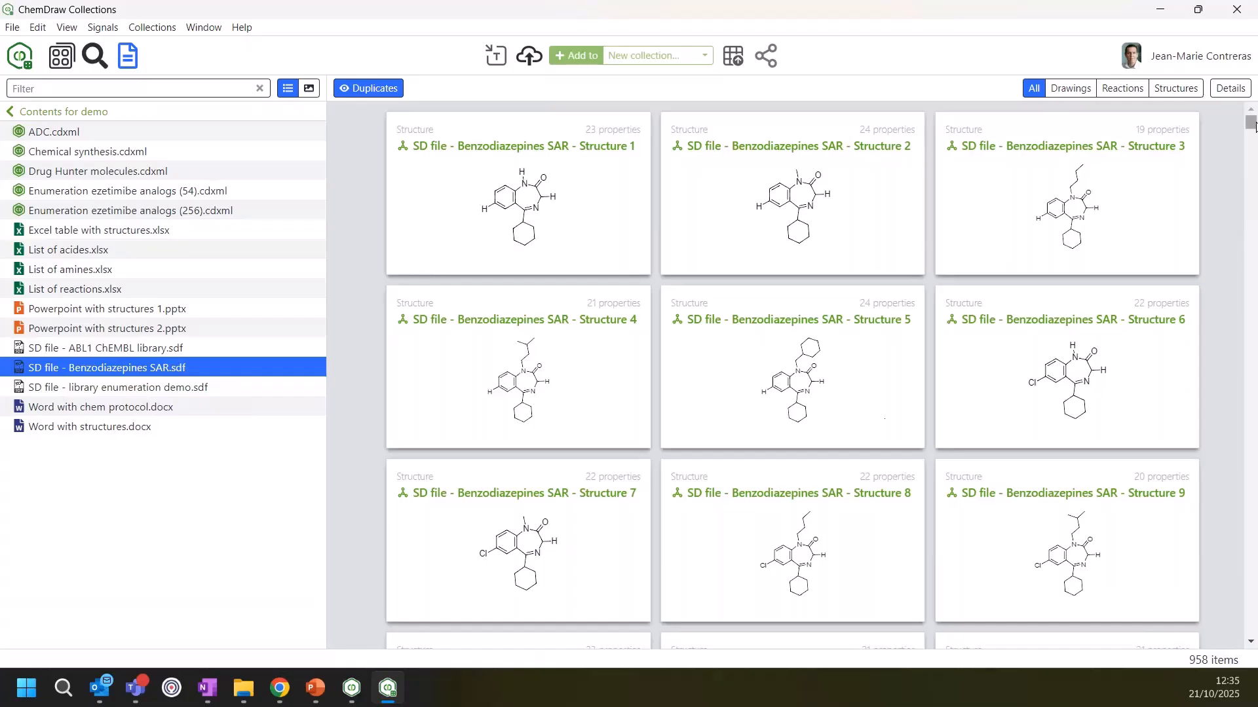
pyautogui.moveTo(1252, 125)
pyautogui.mouseDown()
pyautogui.moveTo(1253, 140)
pyautogui.moveTo(1254, 124)
pyautogui.mouseUp()
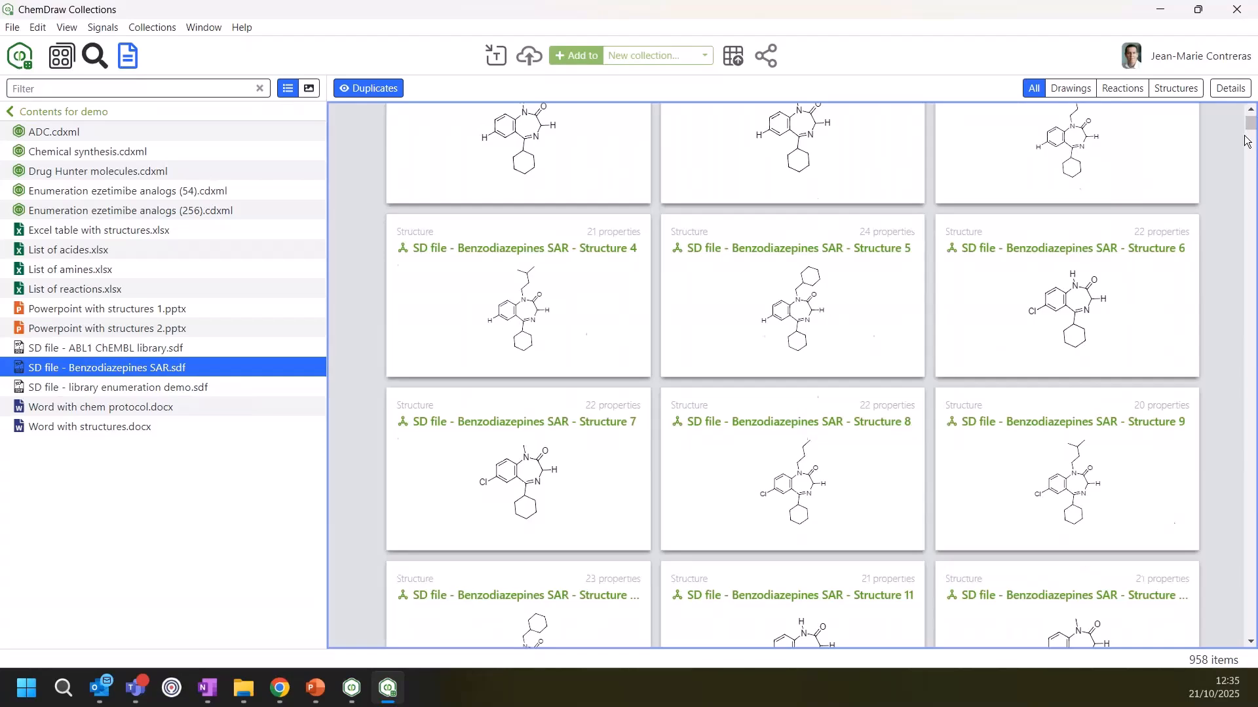
pyautogui.moveTo(1252, 130); pyautogui.dragTo(1253, 117)
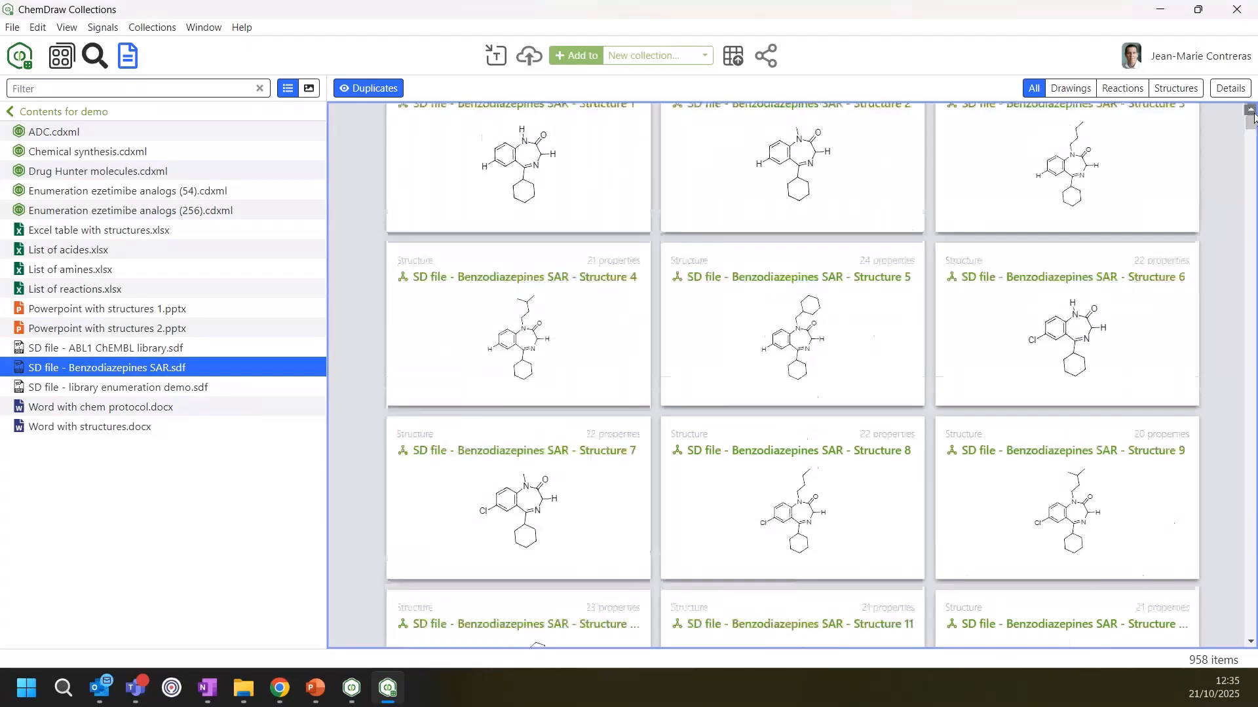
pyautogui.click(1252, 112)
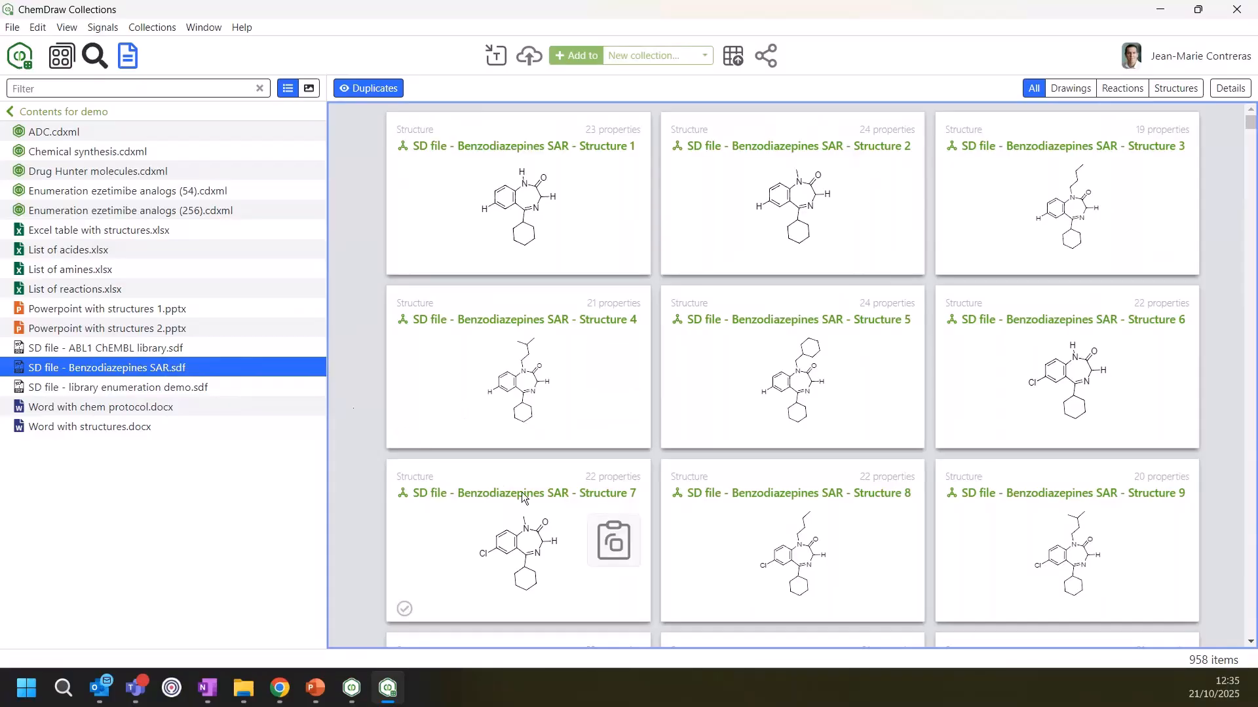
pyautogui.click(711, 232)
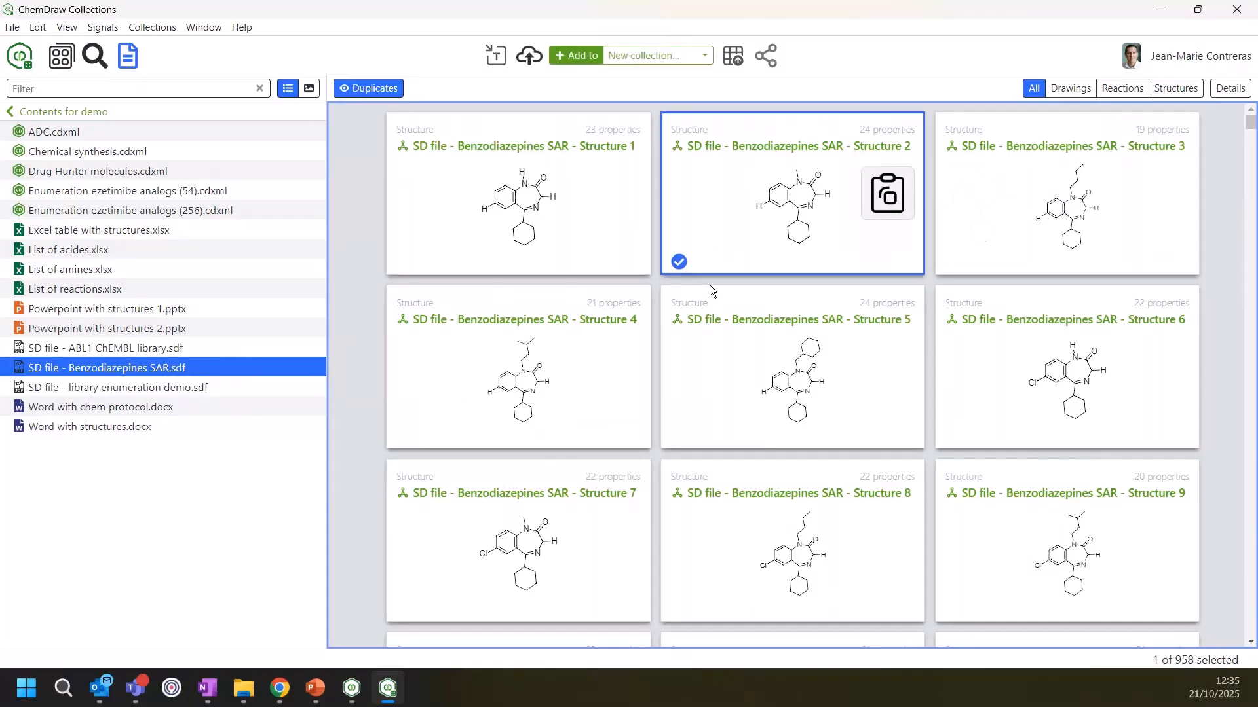
pyautogui.click(563, 419)
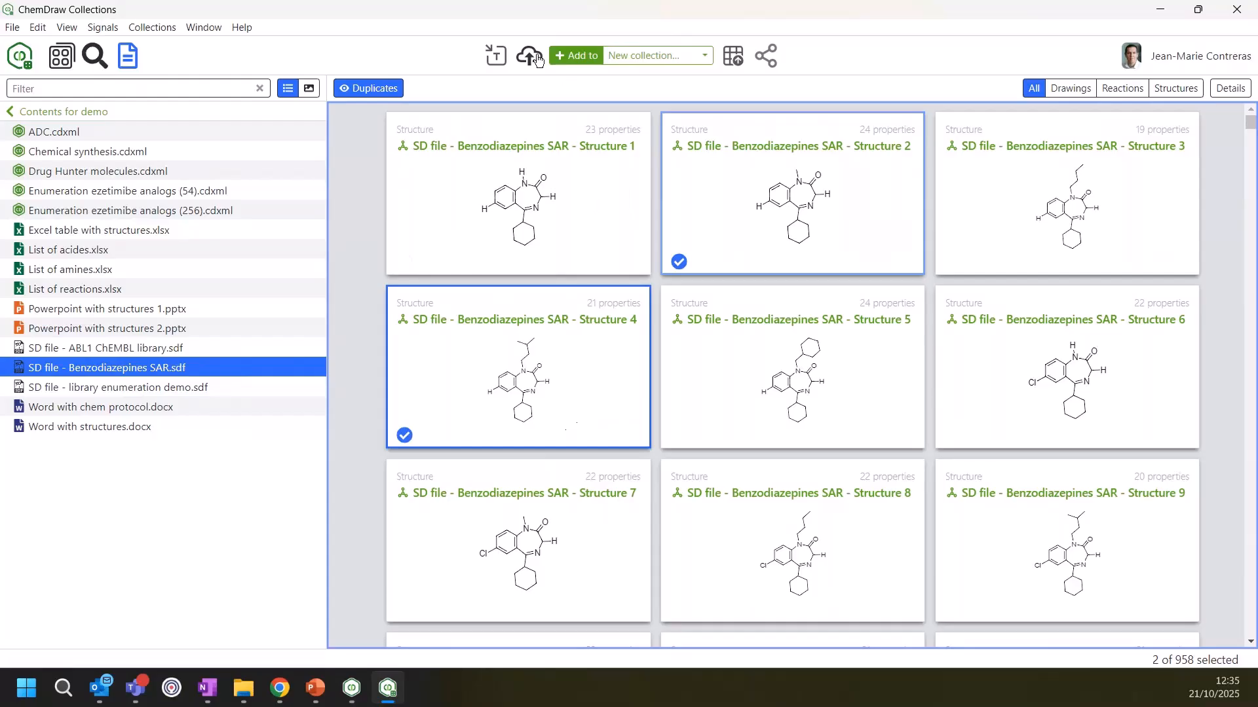
pyautogui.click(572, 56)
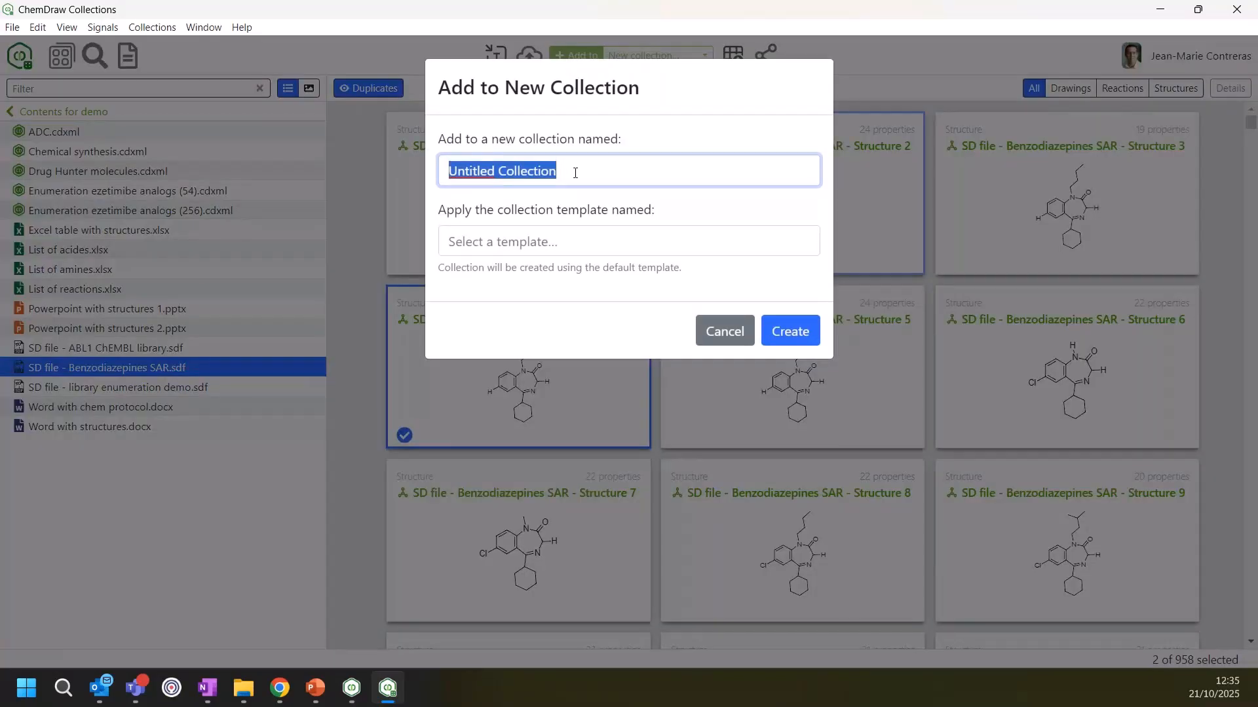
pyautogui.write('Demo')
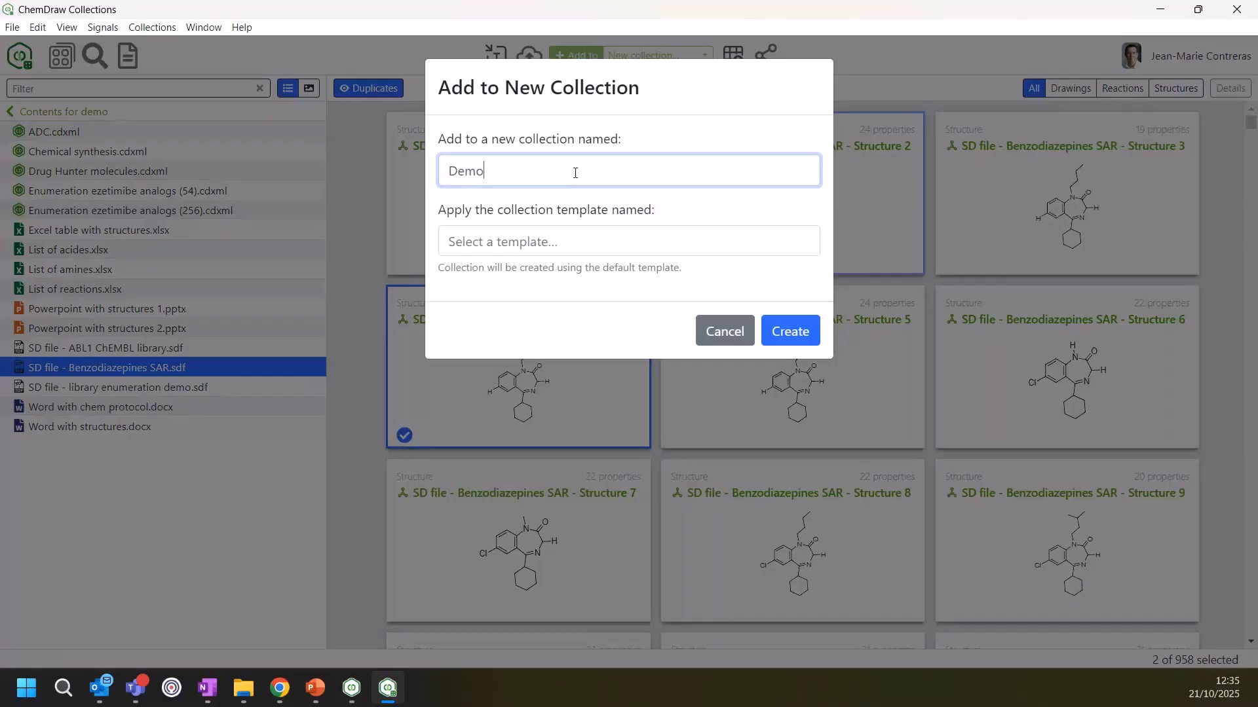
pyautogui.write(' collection')
pyautogui.click(794, 331)
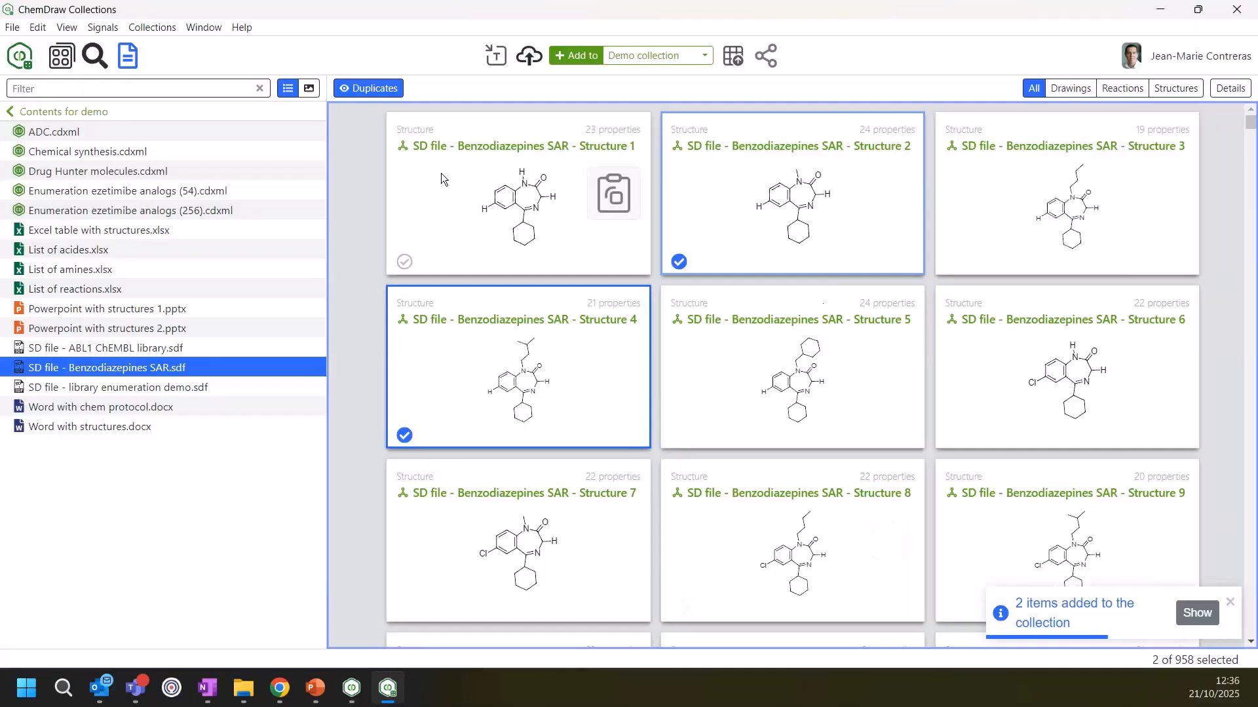
# Open Demo collection and examine its table columns and the list of available properties
pyautogui.click(60, 59)
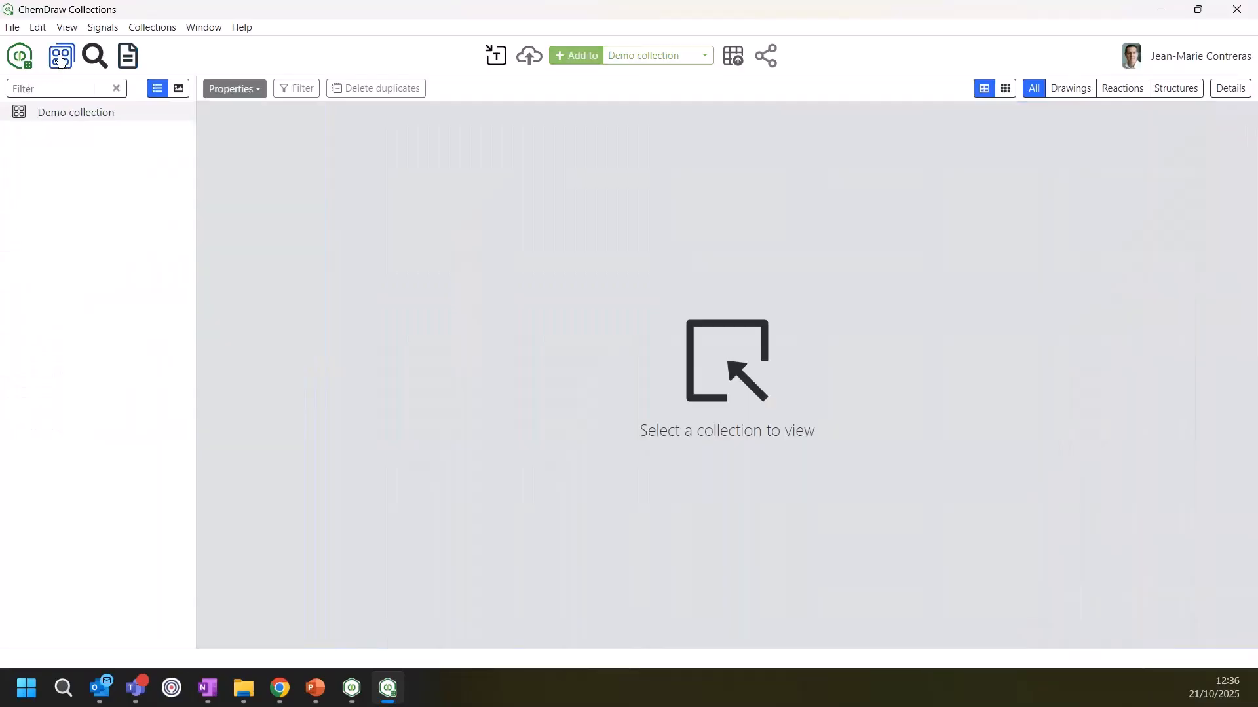
pyautogui.click(66, 112)
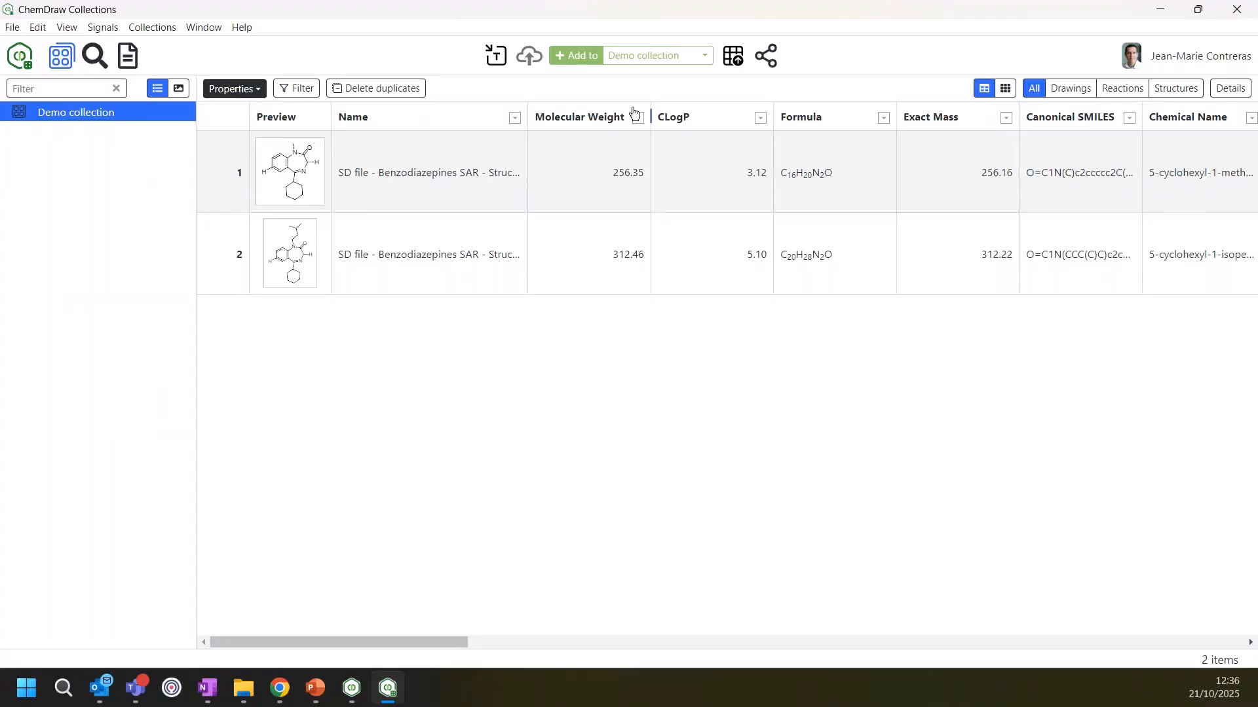
pyautogui.click(236, 90)
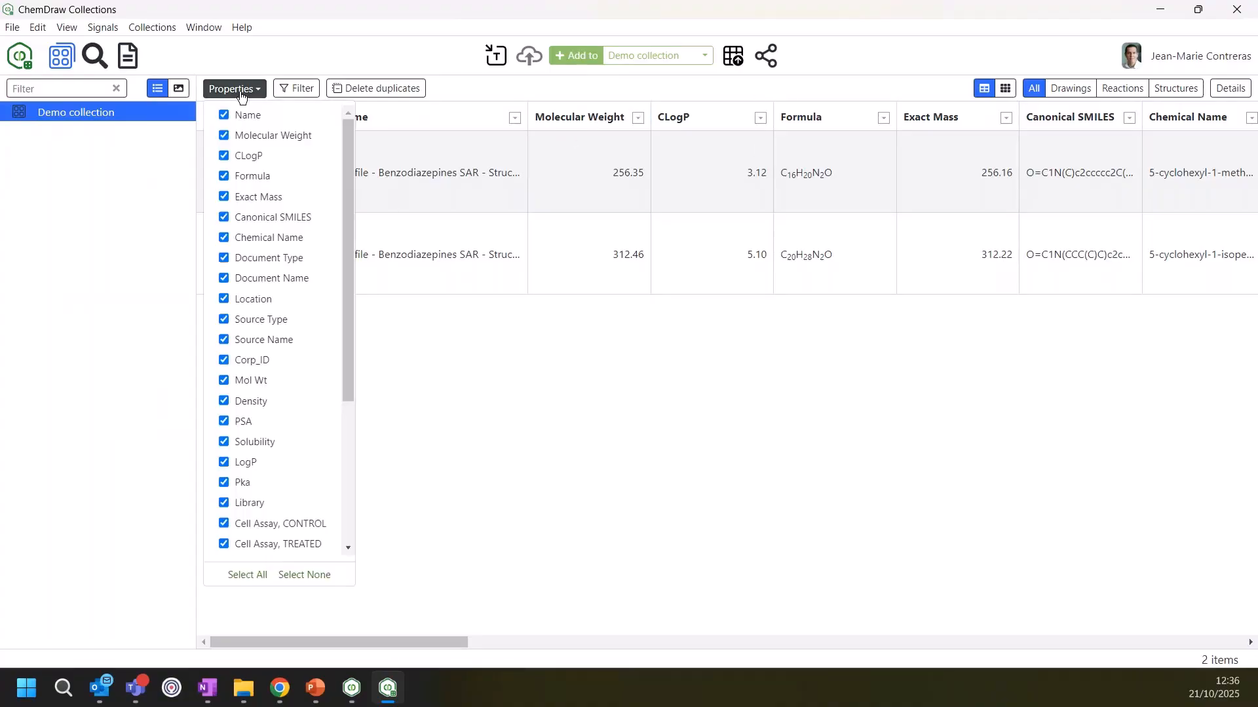
pyautogui.click(239, 90)
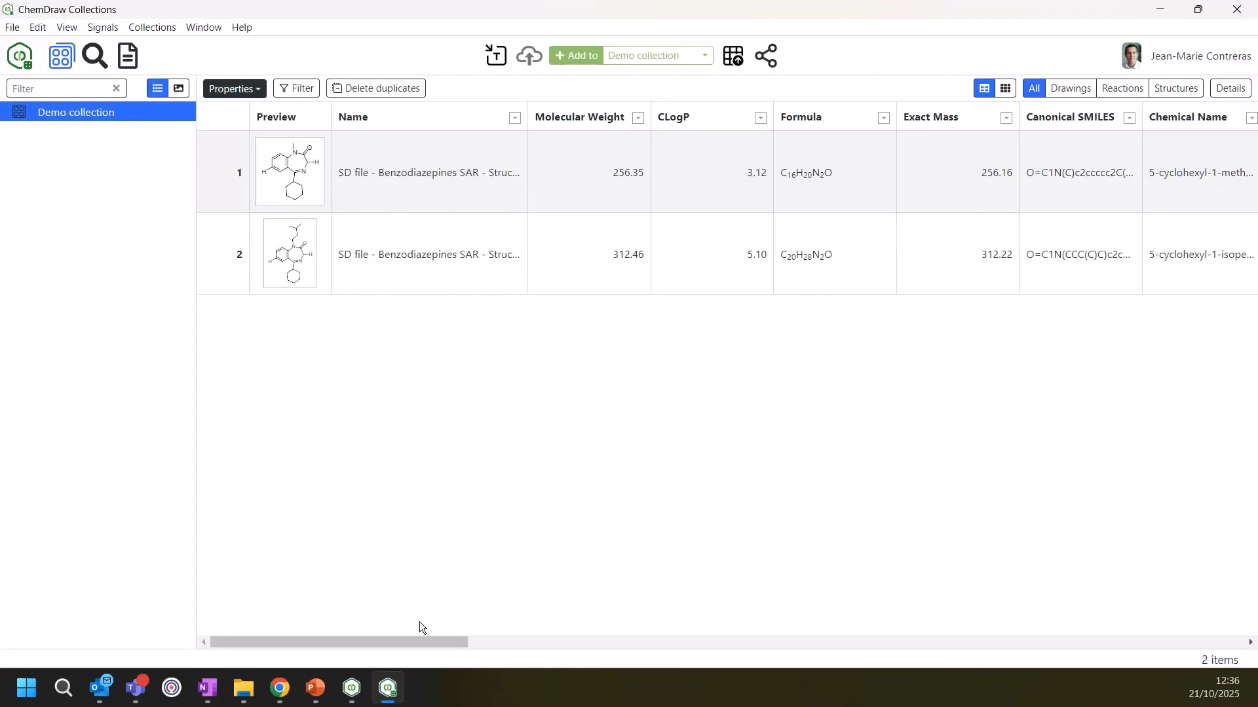
pyautogui.click(408, 644)
pyautogui.moveTo(414, 644); pyautogui.dragTo(203, 187)
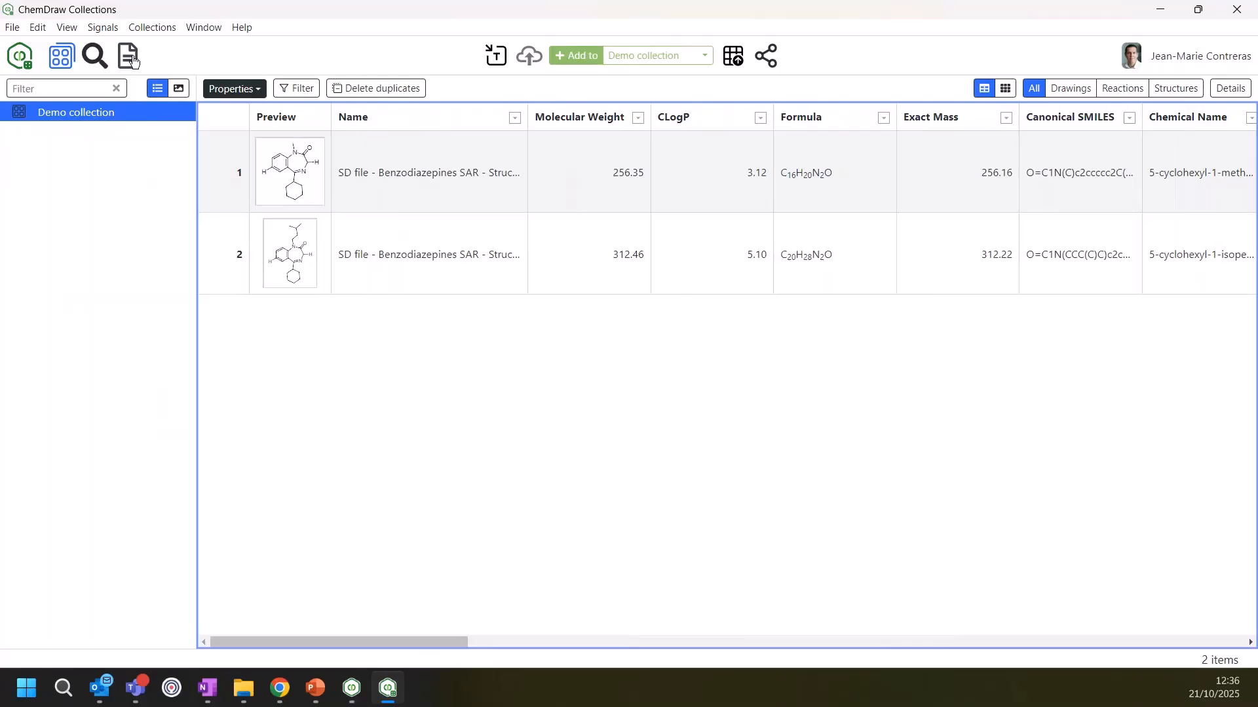
# Try to add the Sheet1!A3 structure from List of acides.xlsx to Demo collection
pyautogui.click(131, 58)
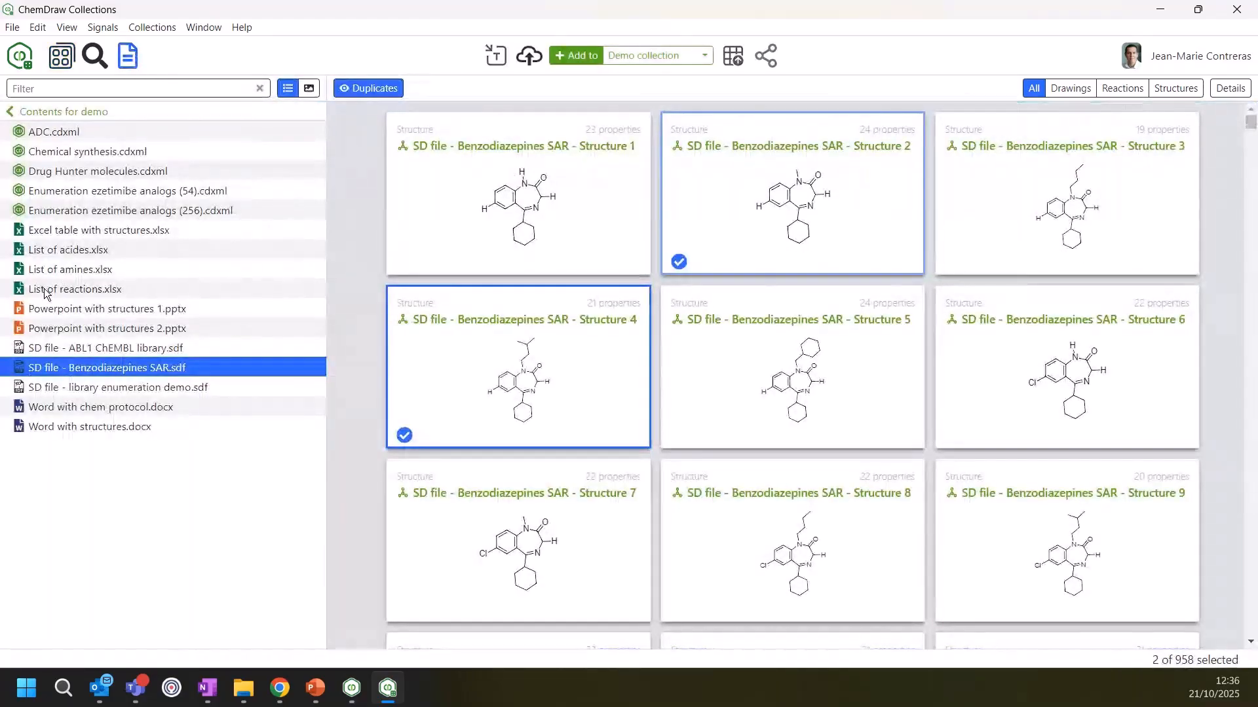
pyautogui.click(65, 249)
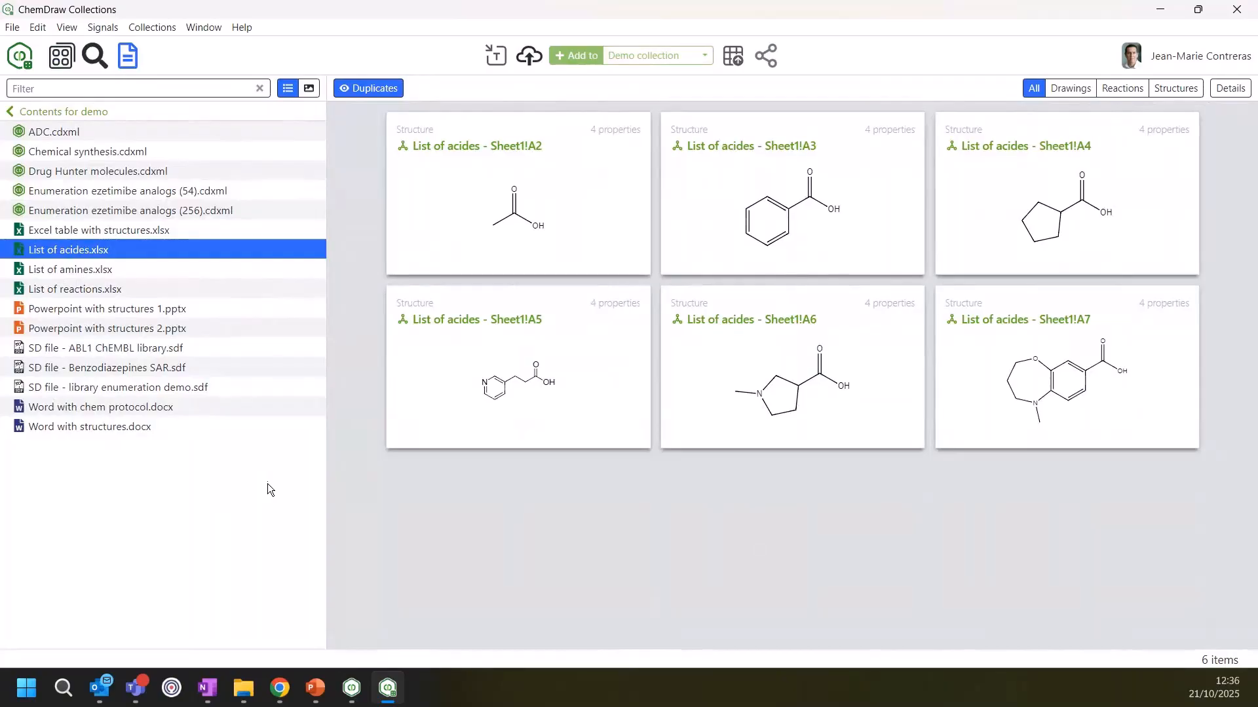
pyautogui.click(713, 246)
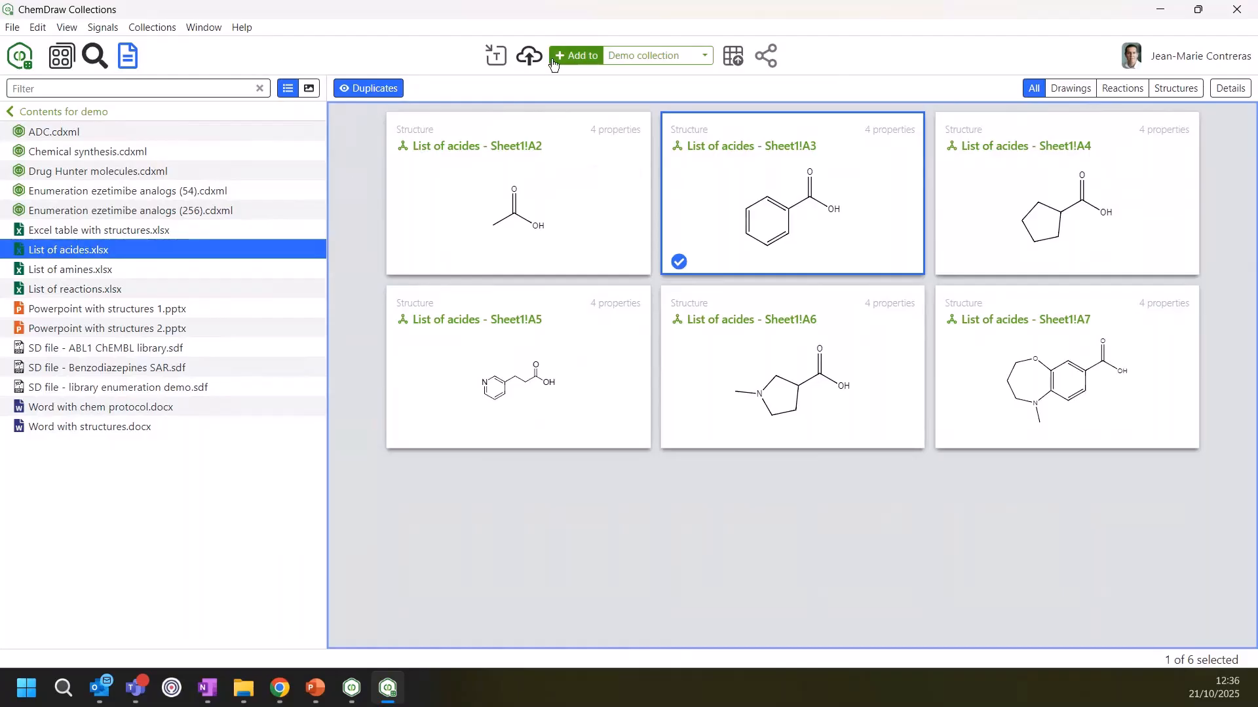
pyautogui.click(530, 57)
# Try to add Drawing 3 from Powerpoint with structures 1.pptx to Demo collection
pyautogui.click(64, 315)
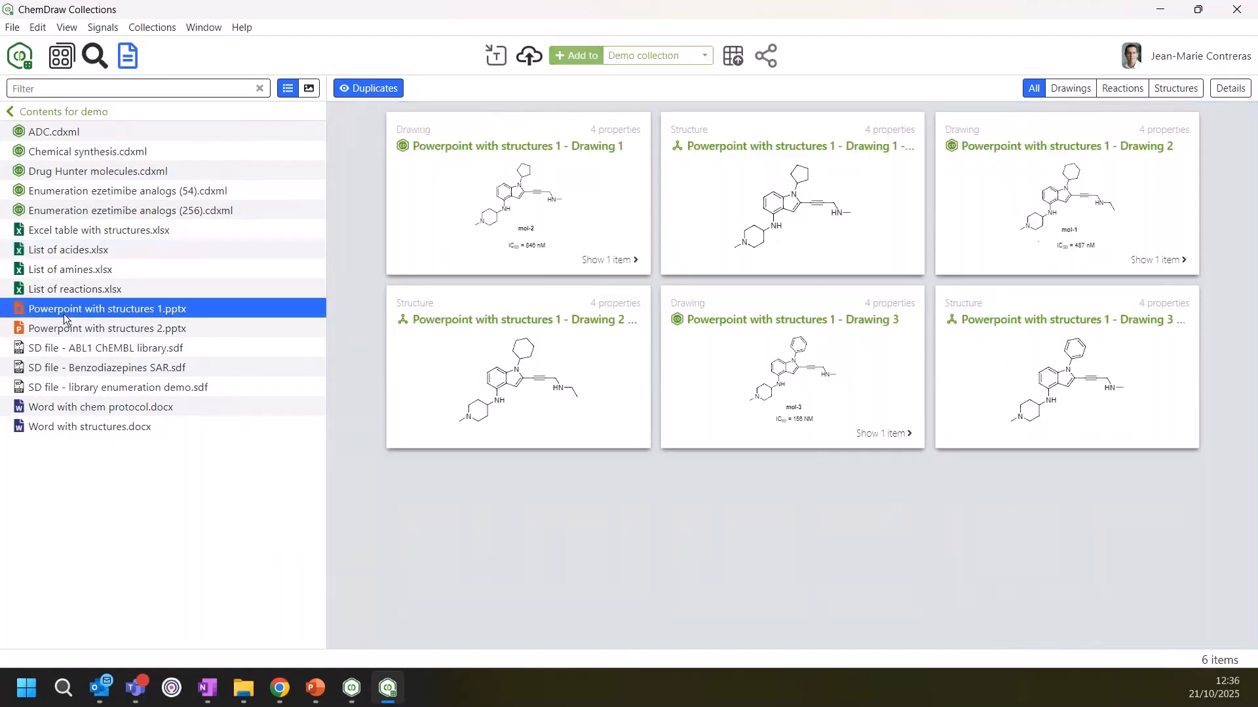
pyautogui.moveTo(878, 396)
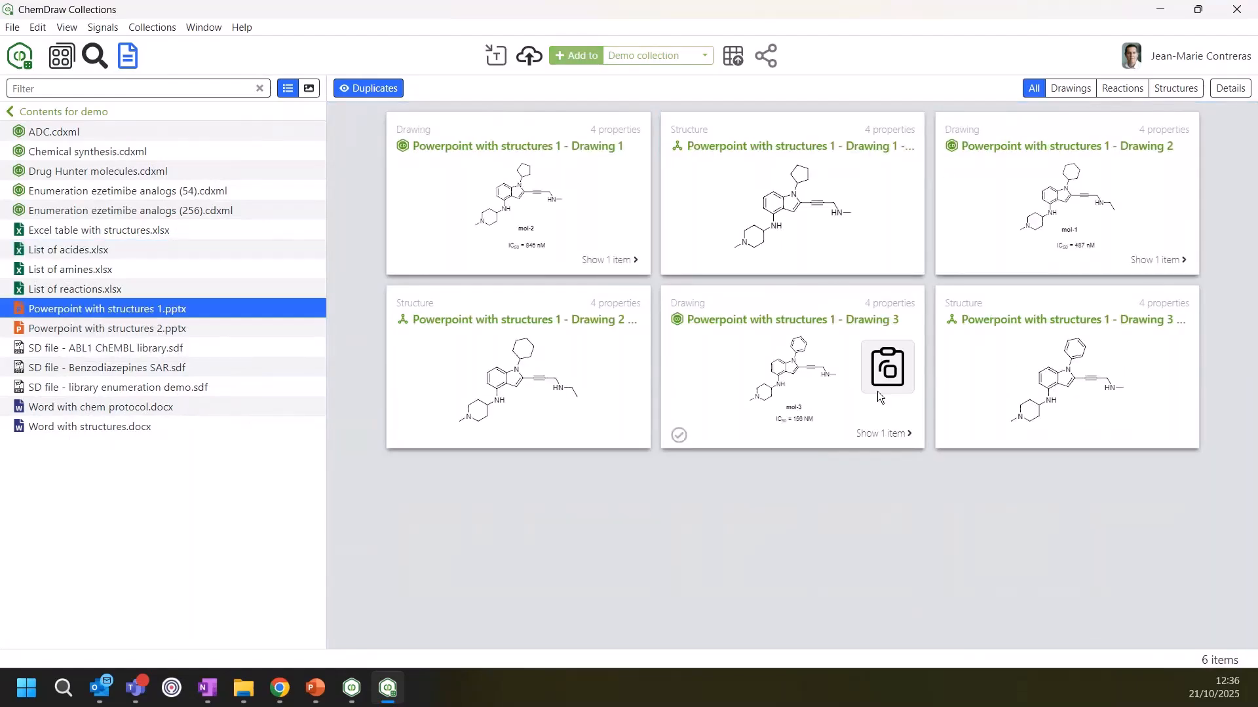
pyautogui.click(848, 419)
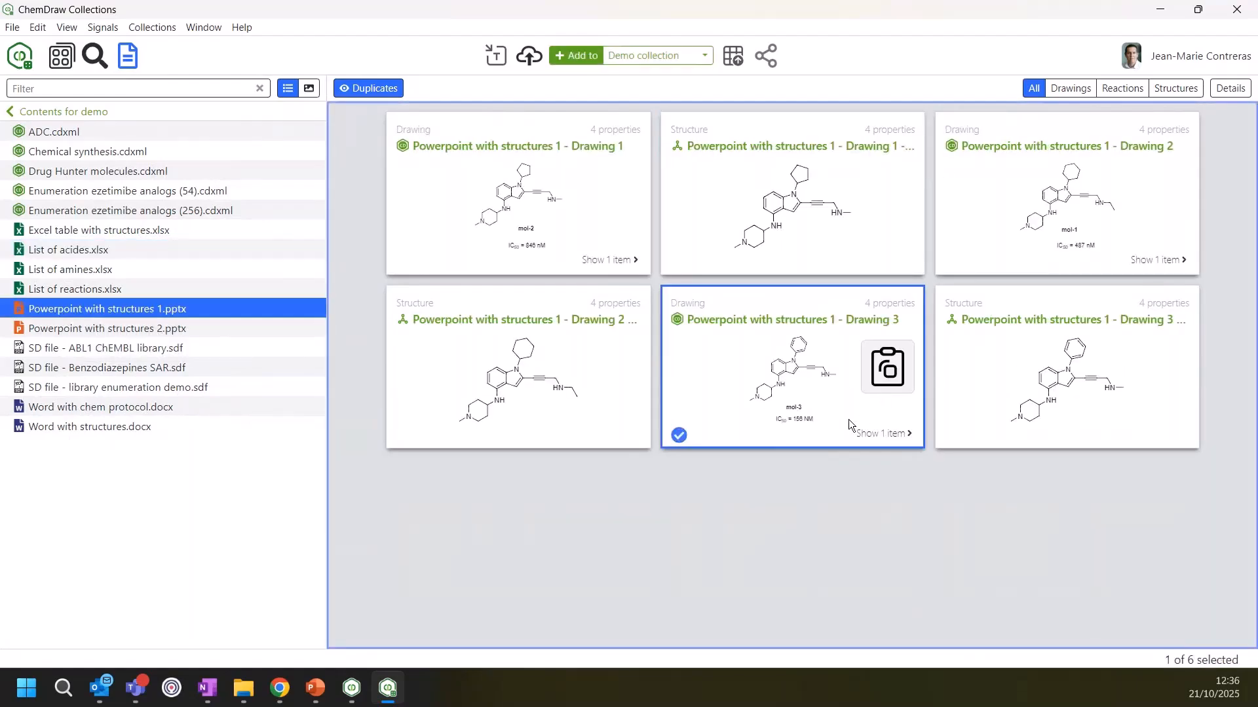
pyautogui.click(530, 57)
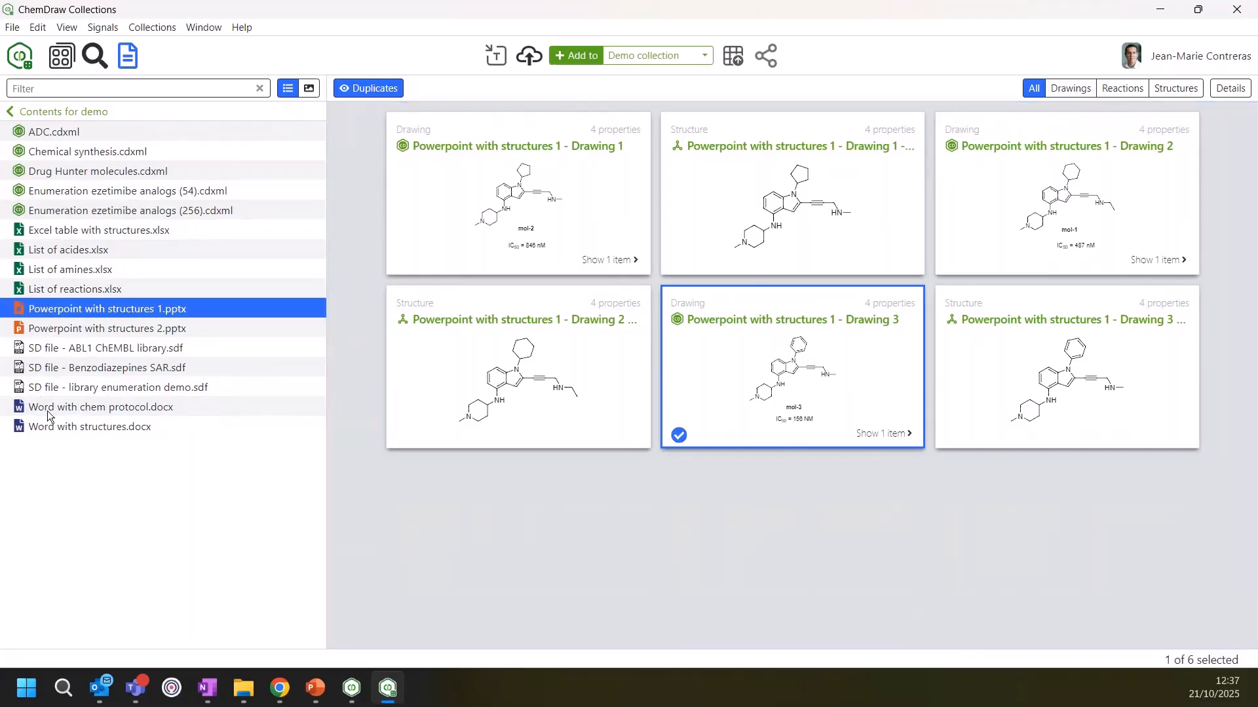
# Add the product structure of Reaction 1 from Word with chem protocol.docx to Demo collection
pyautogui.click(48, 411)
pyautogui.click(613, 367)
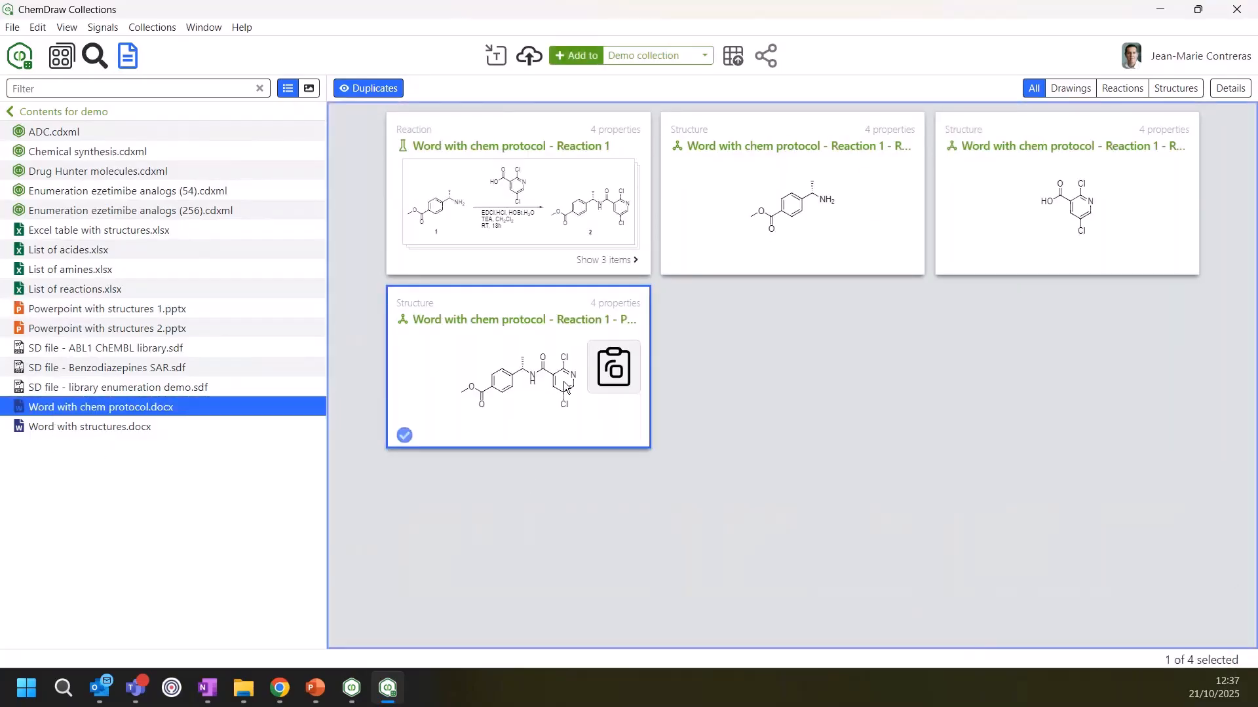
pyautogui.click(574, 58)
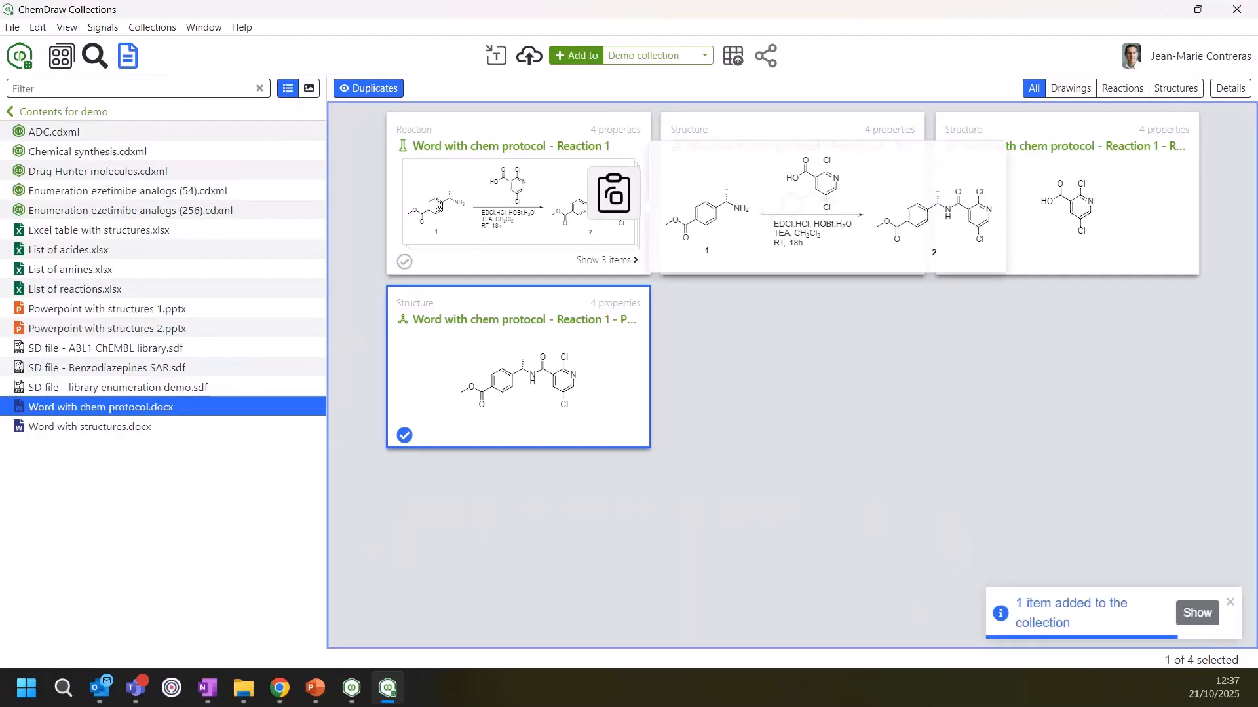
# Refresh the collections and reopen Demo collection to check which items it contains
pyautogui.click(62, 55)
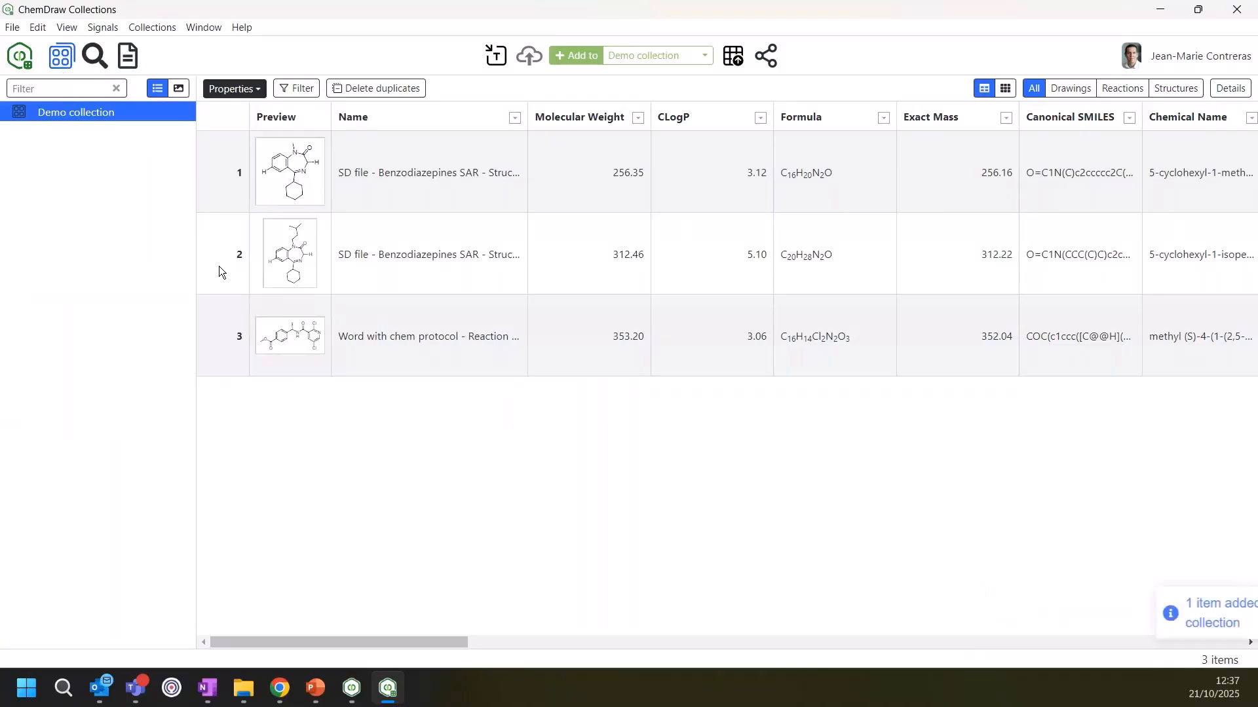
pyautogui.click(149, 28)
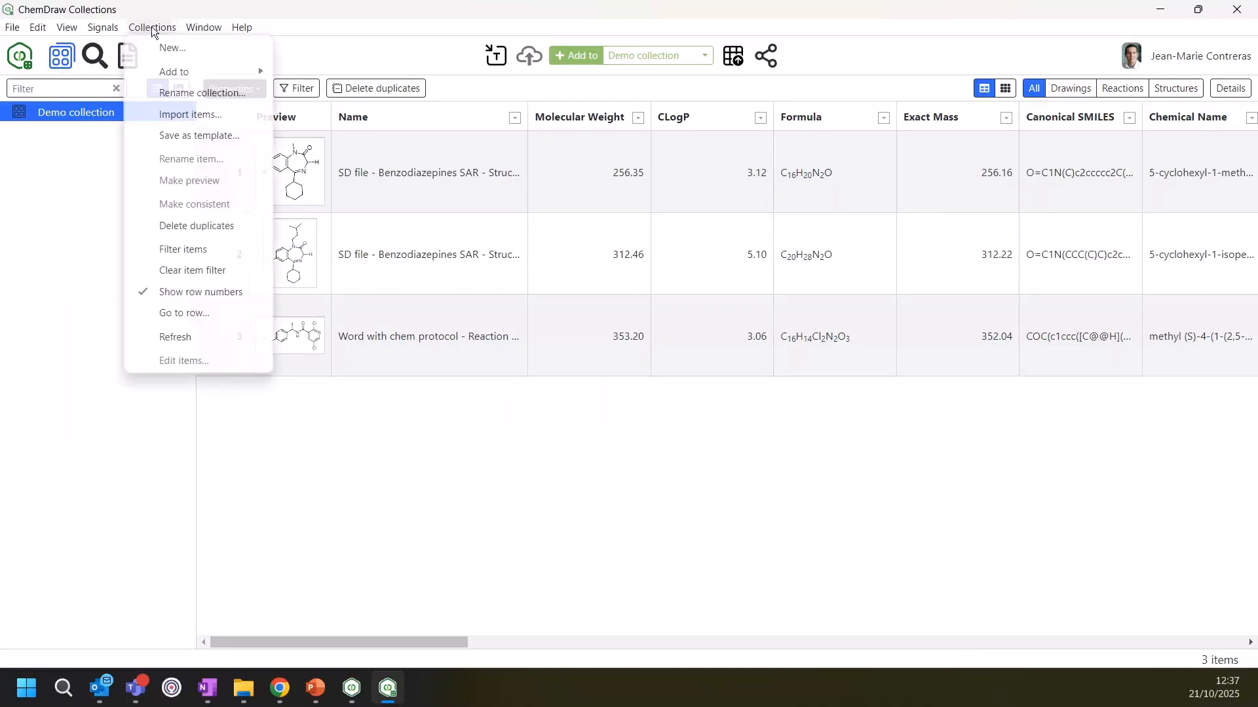
pyautogui.click(190, 338)
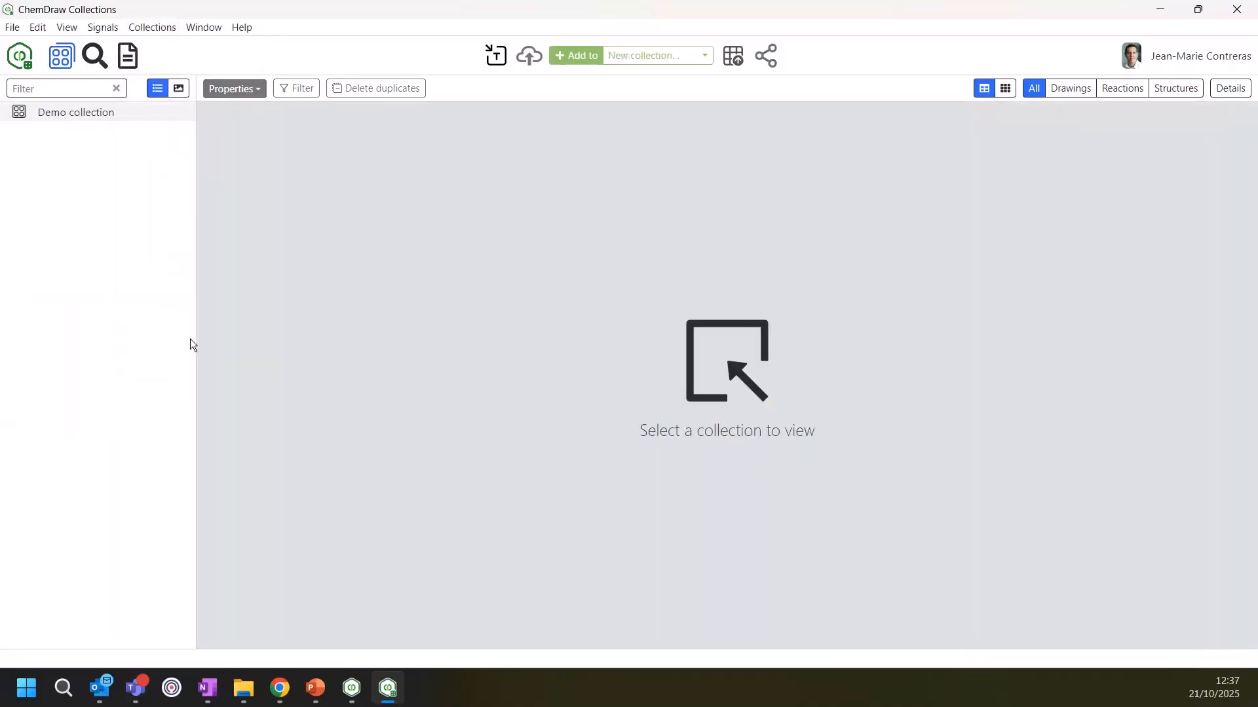
pyautogui.click(106, 118)
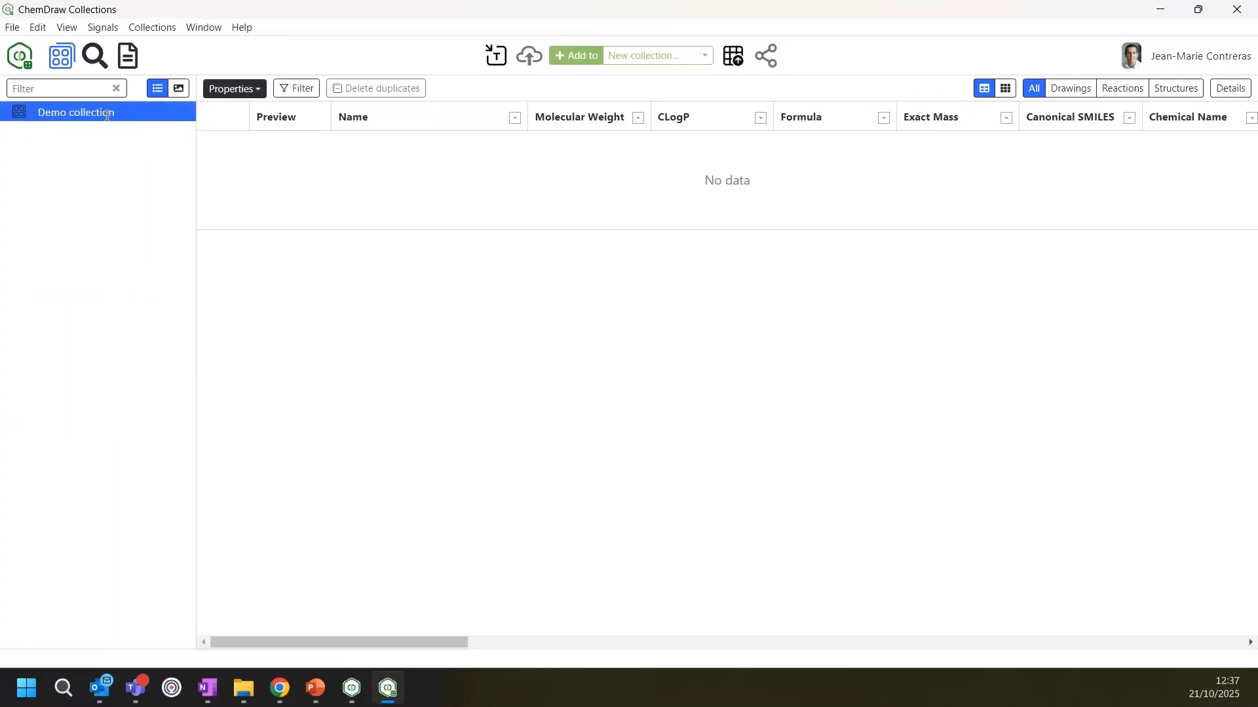
pyautogui.click(147, 26)
pyautogui.click(206, 3)
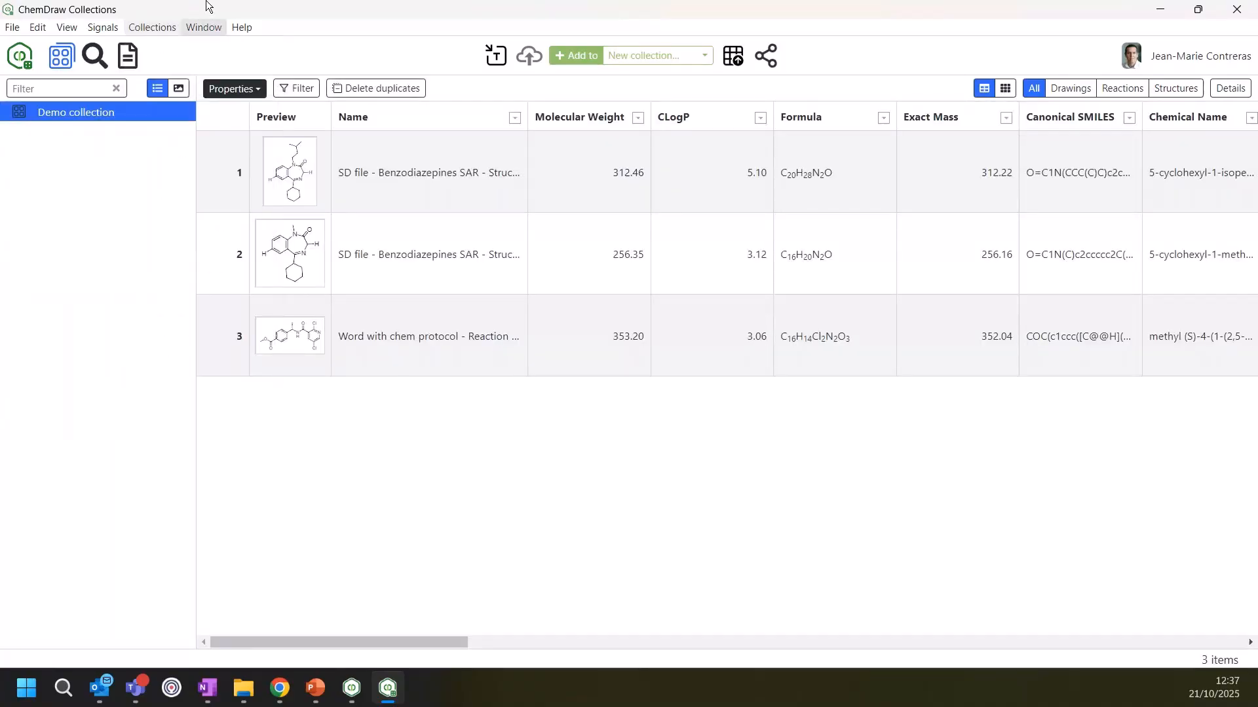
# Choose Demo collection as the target and try to add the first structure from Powerpoint with structures 2.pptx to it
pyautogui.click(131, 59)
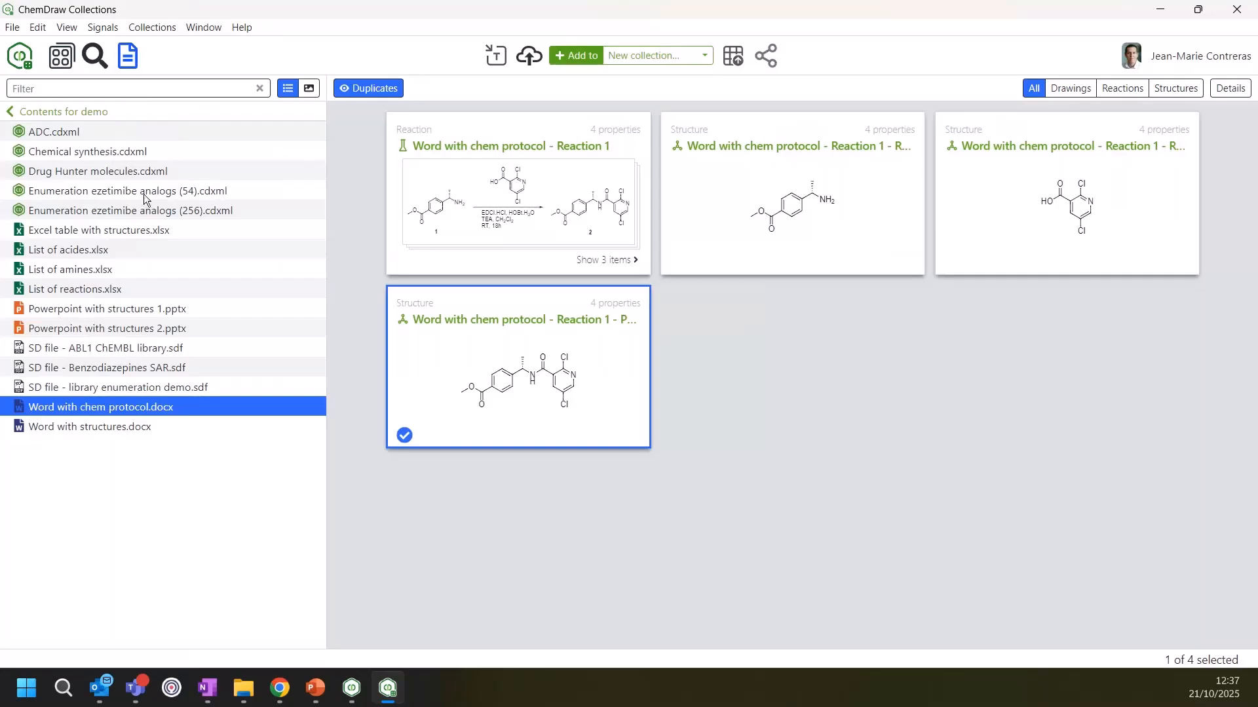
pyautogui.click(108, 327)
pyautogui.click(761, 209)
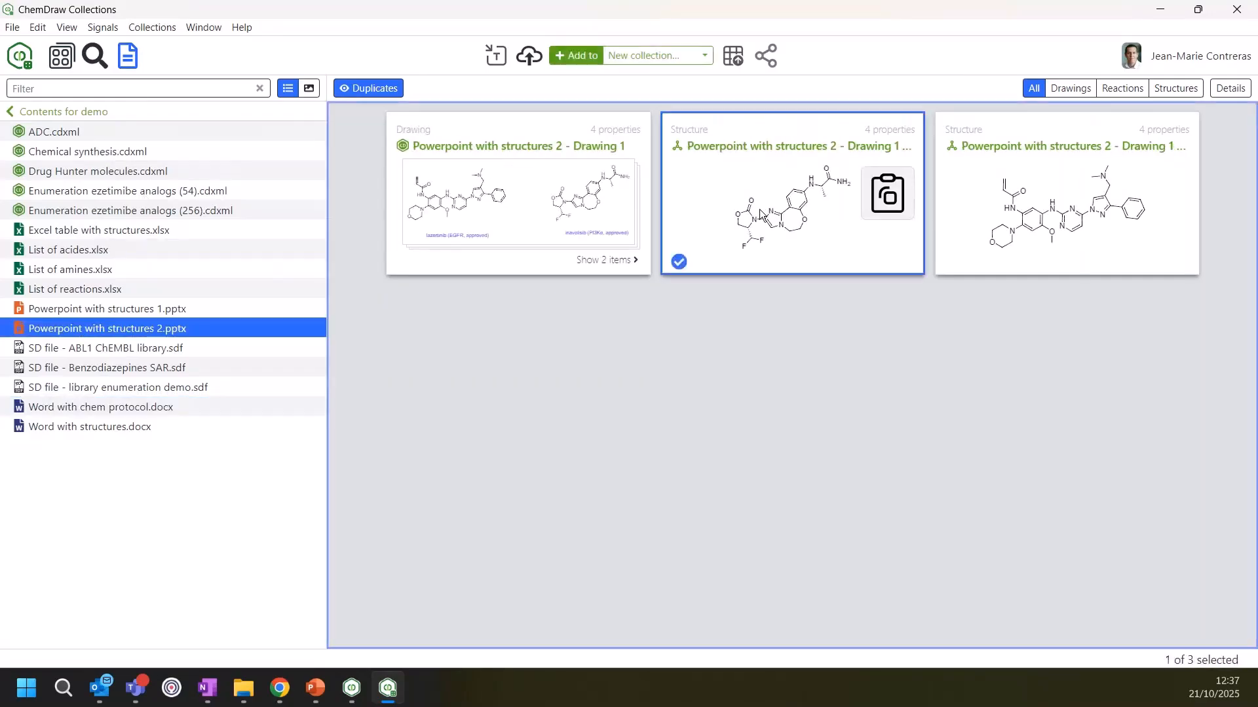
pyautogui.click(579, 55)
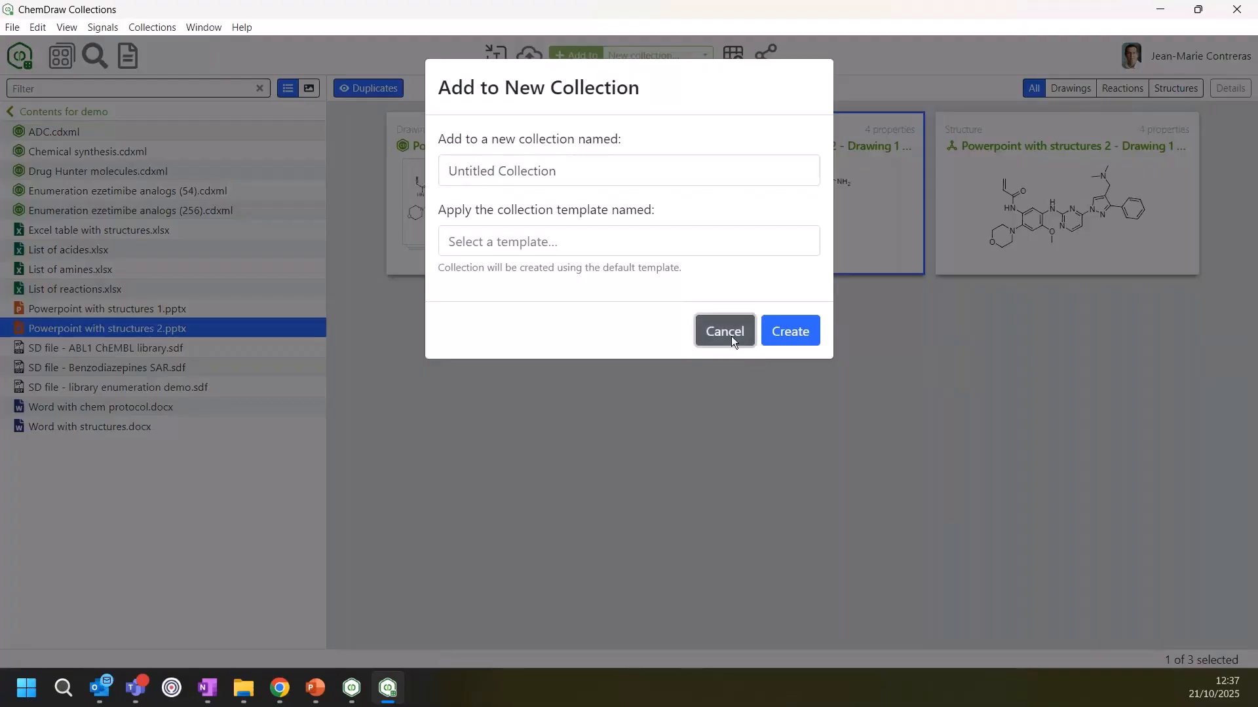
pyautogui.click(731, 336)
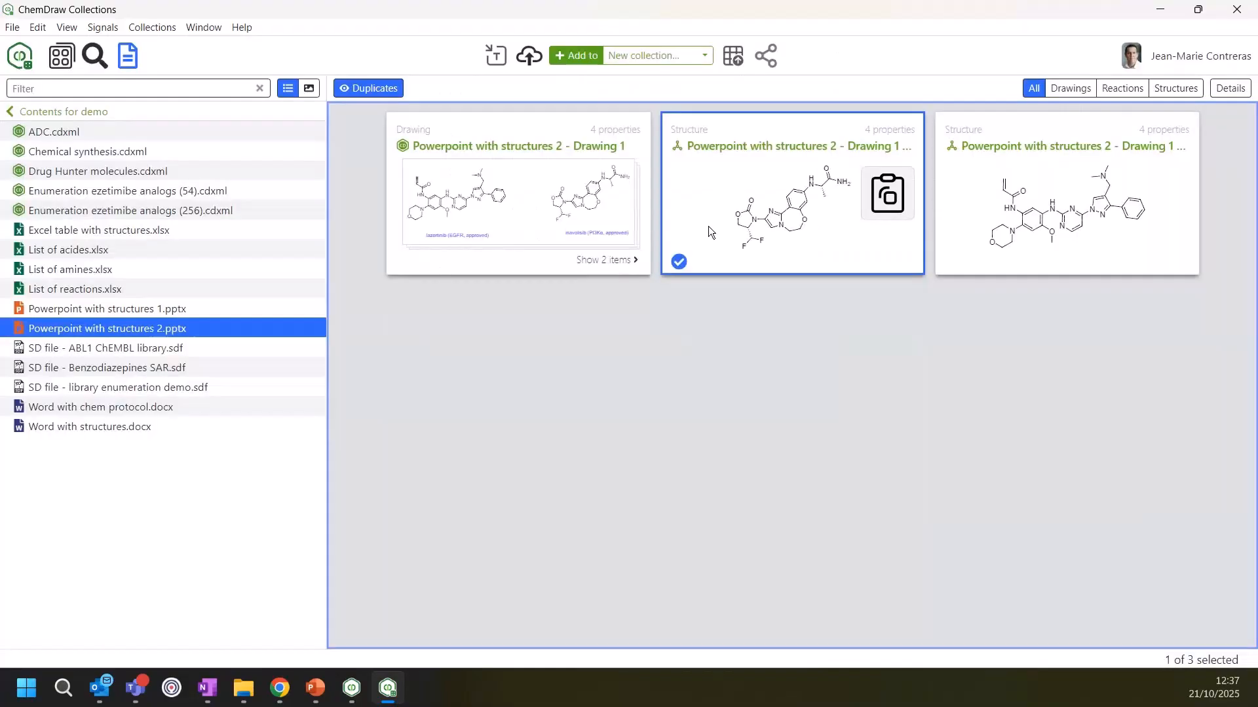
pyautogui.click(672, 62)
pyautogui.click(674, 113)
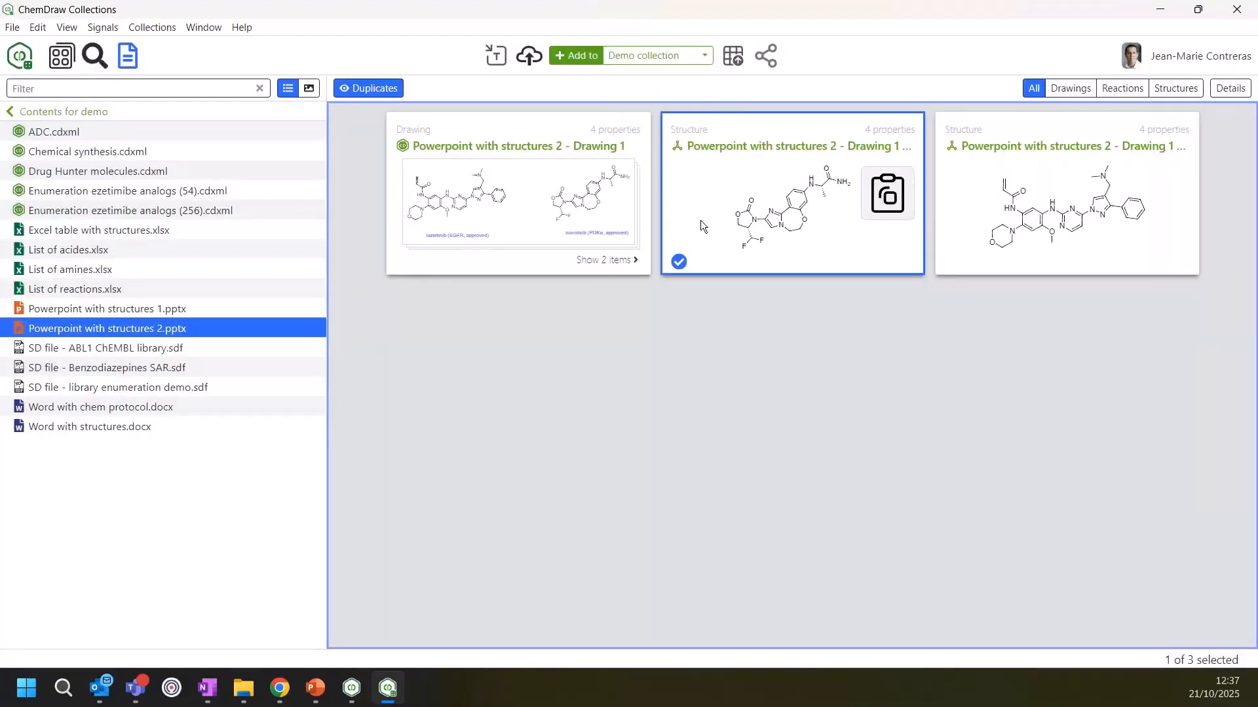
pyautogui.click(529, 59)
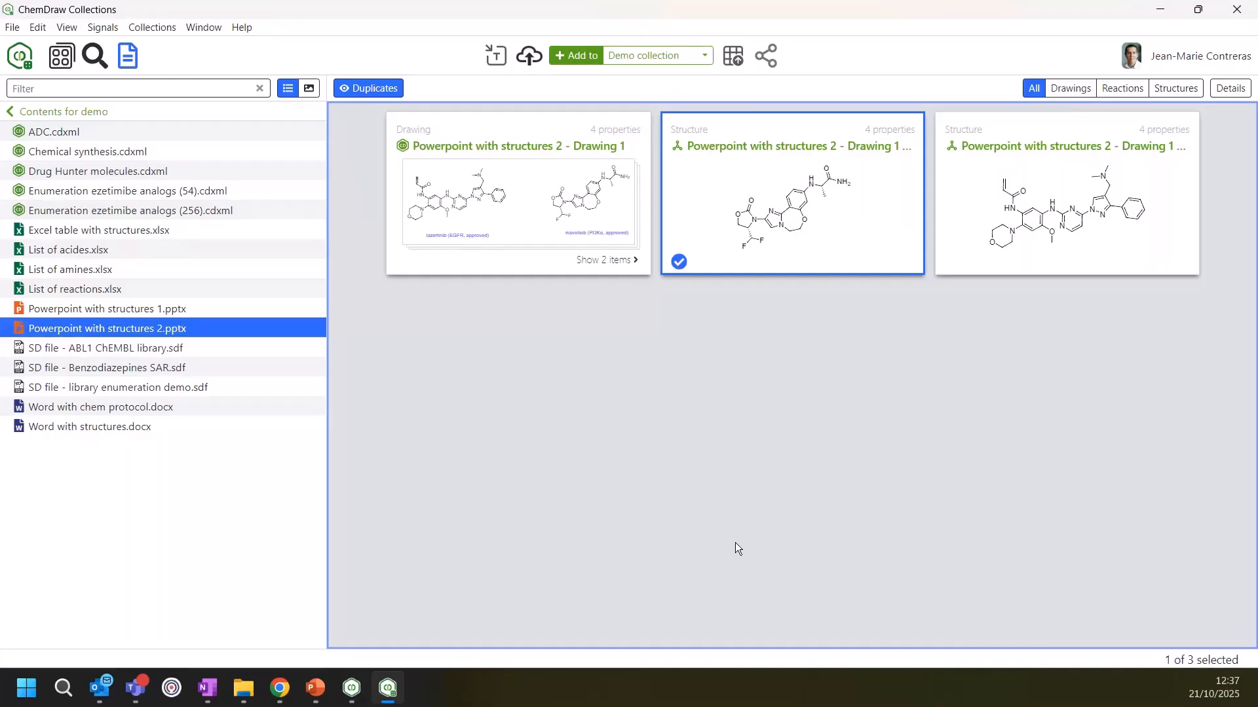
# Open Demo collection and set up its export as a PowerPoint Structure Report
pyautogui.click(61, 54)
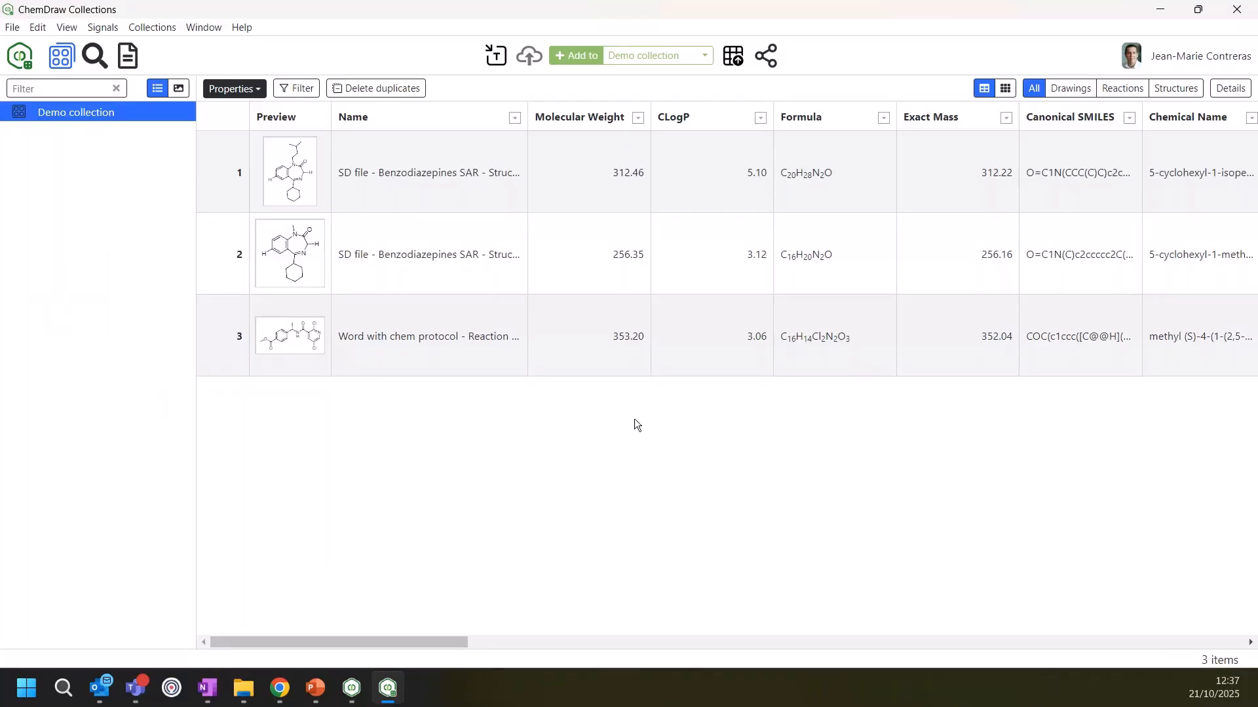
pyautogui.click(770, 55)
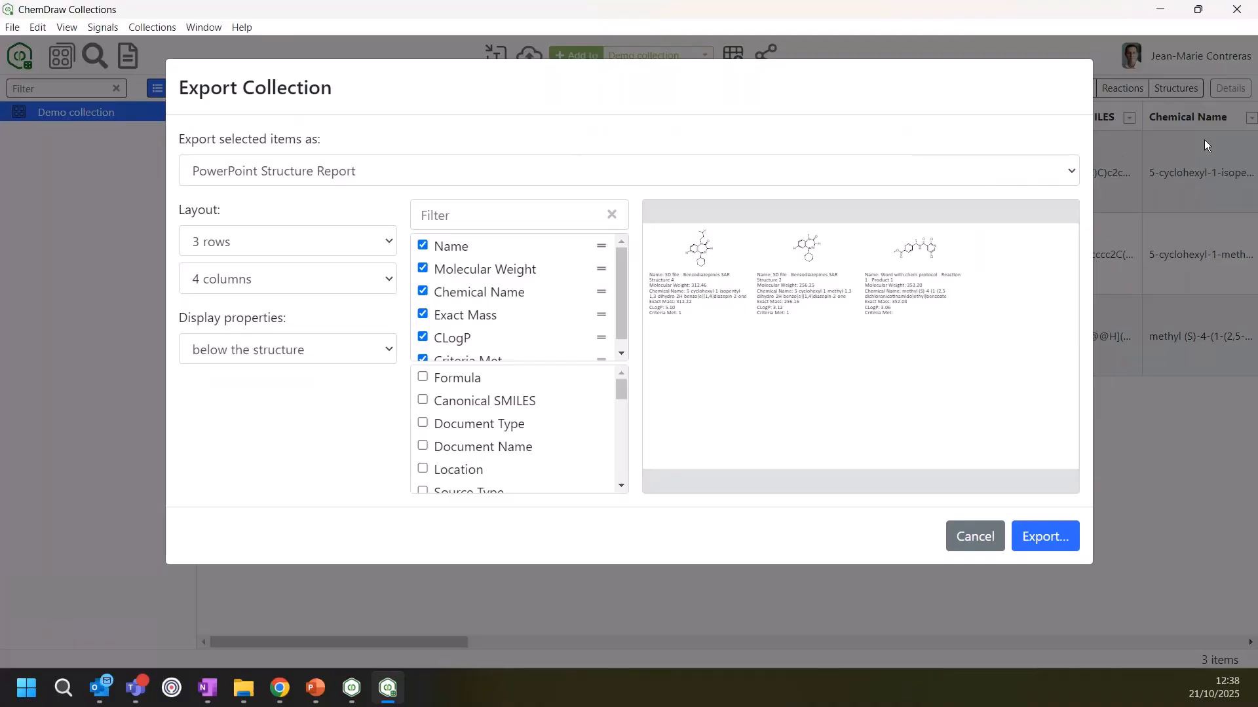
pyautogui.click(1072, 173)
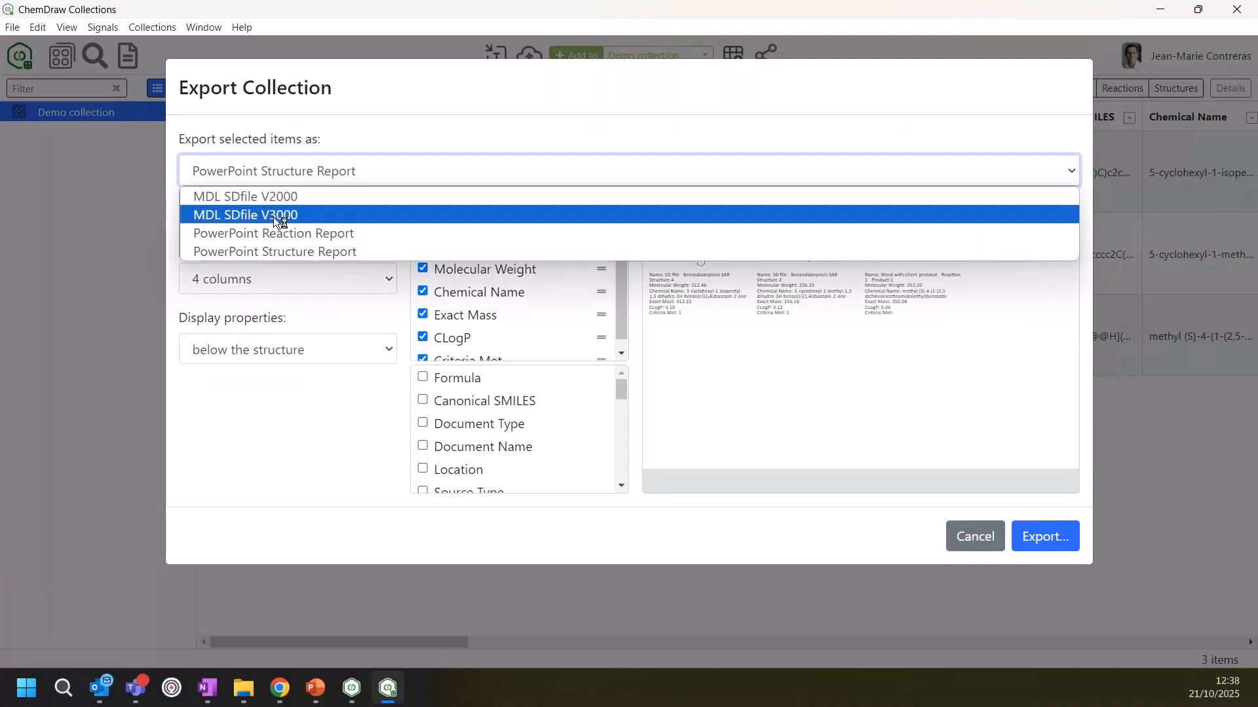
pyautogui.click(235, 254)
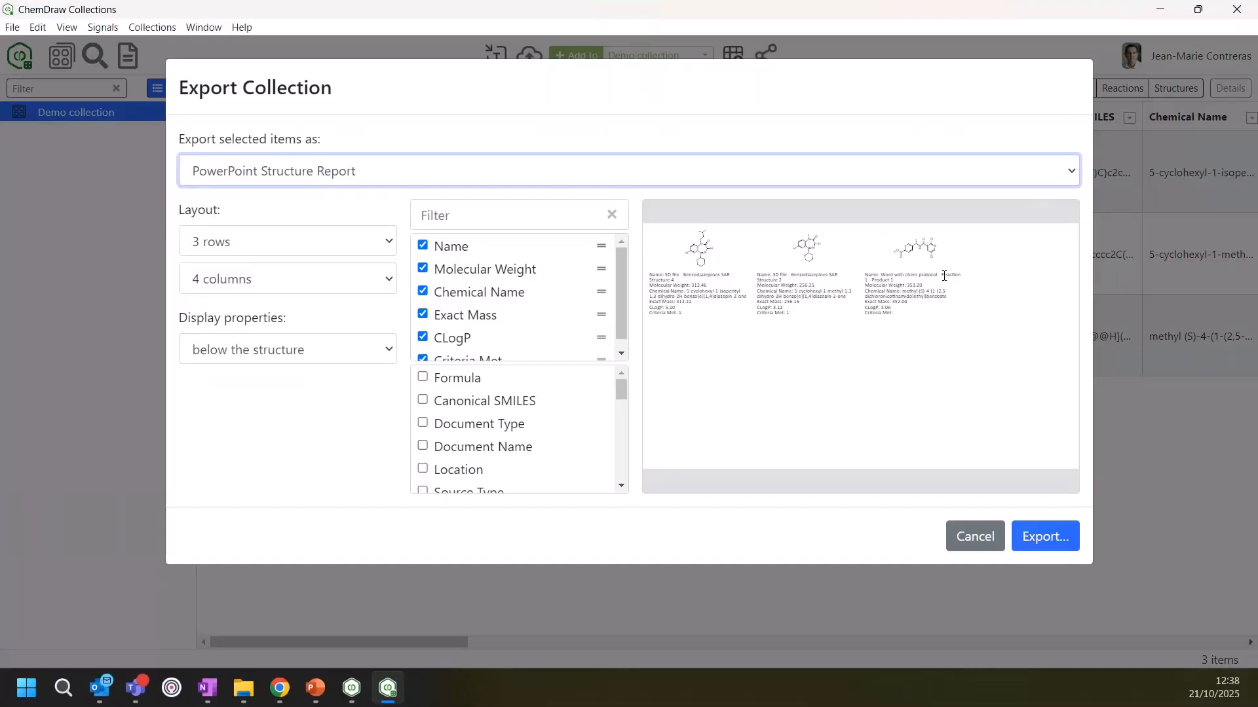
# Include Canonical SMILES, Document Name and Source Type in the exported properties and leave out Name
pyautogui.click(422, 401)
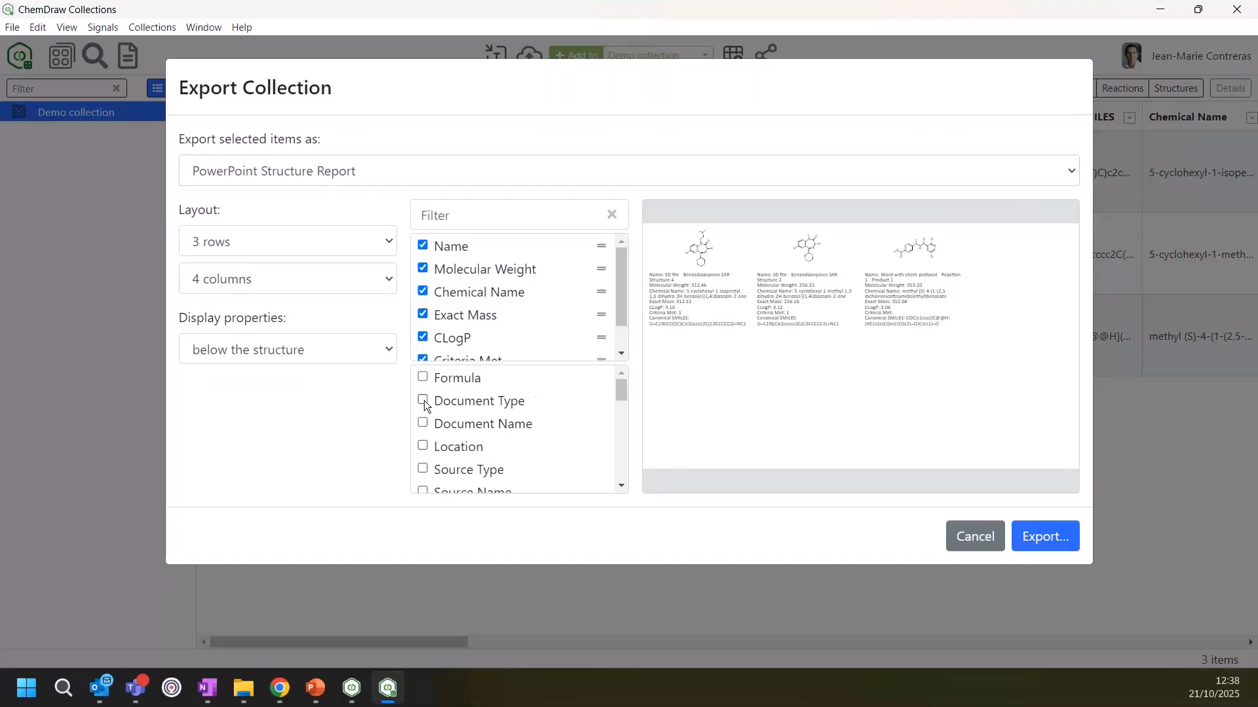
pyautogui.click(422, 426)
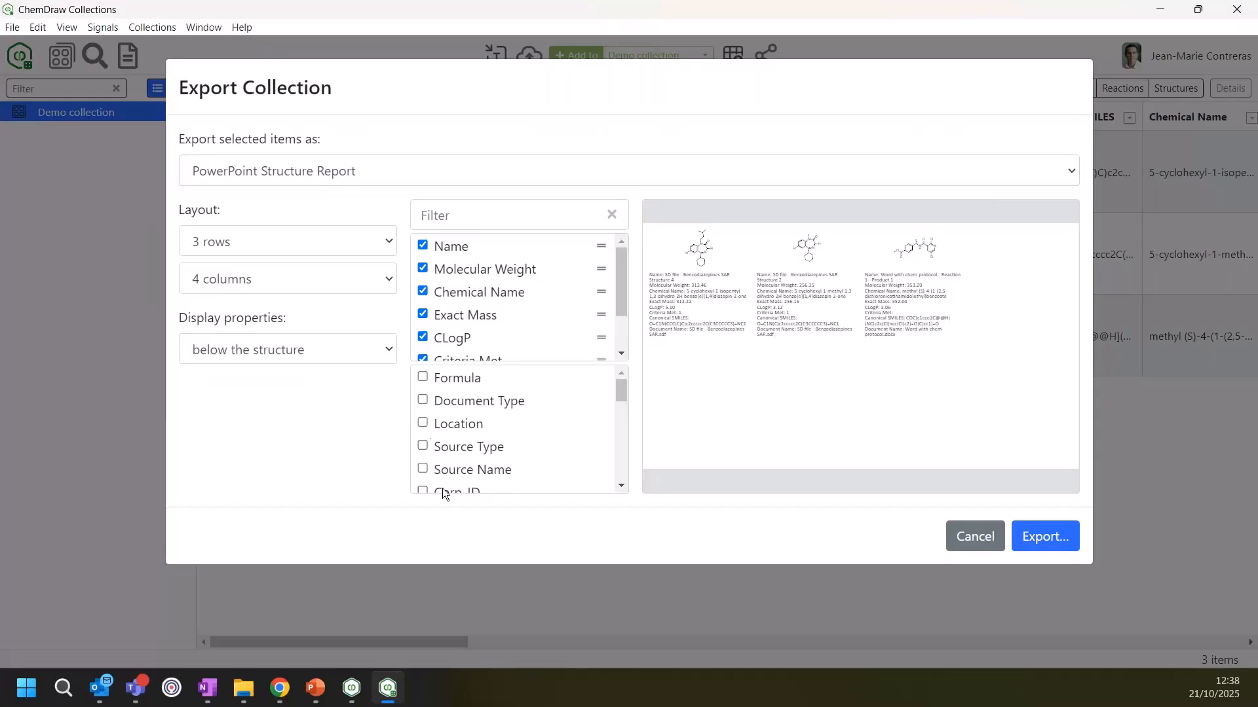
pyautogui.click(423, 447)
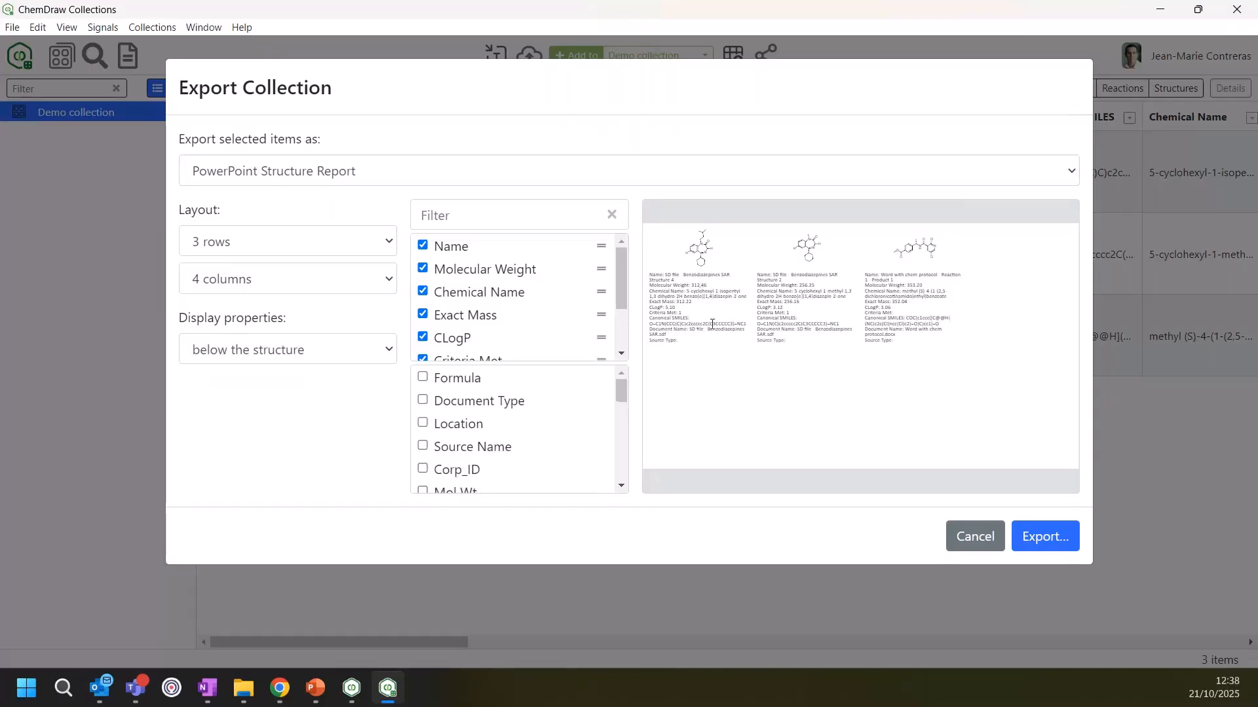
pyautogui.scroll(-1, 610, 318)
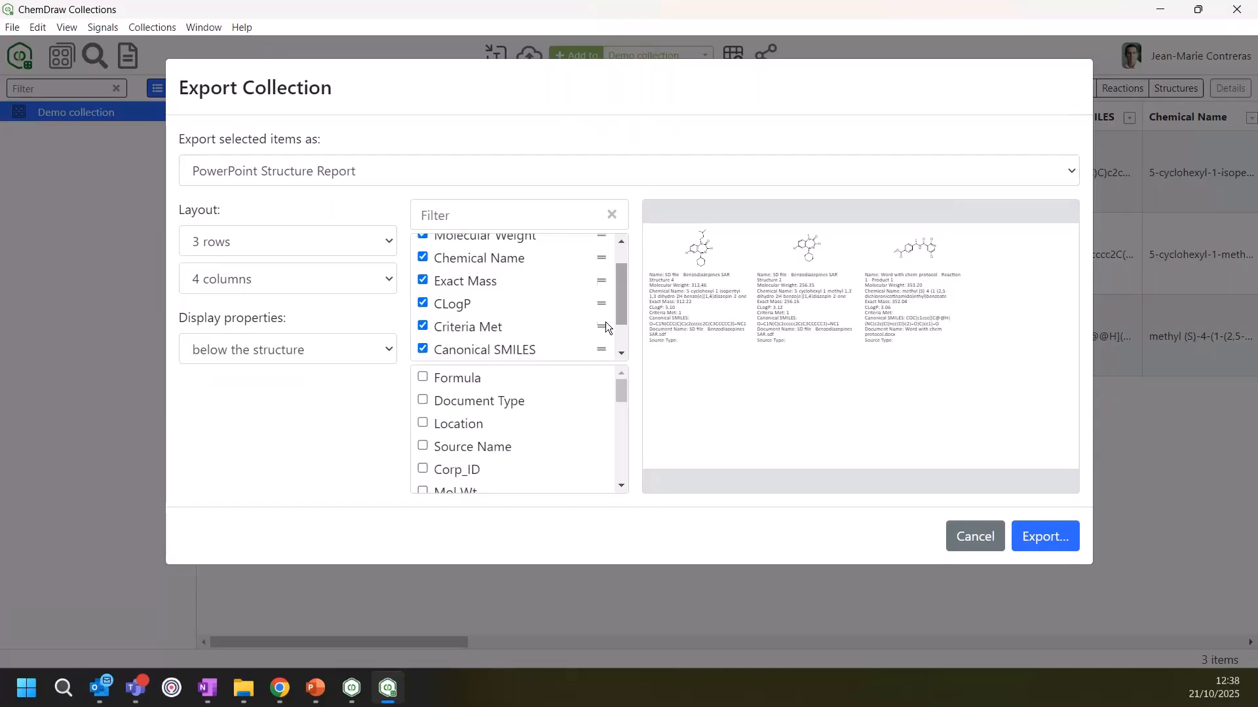
pyautogui.scroll(1, 524, 301)
pyautogui.click(423, 247)
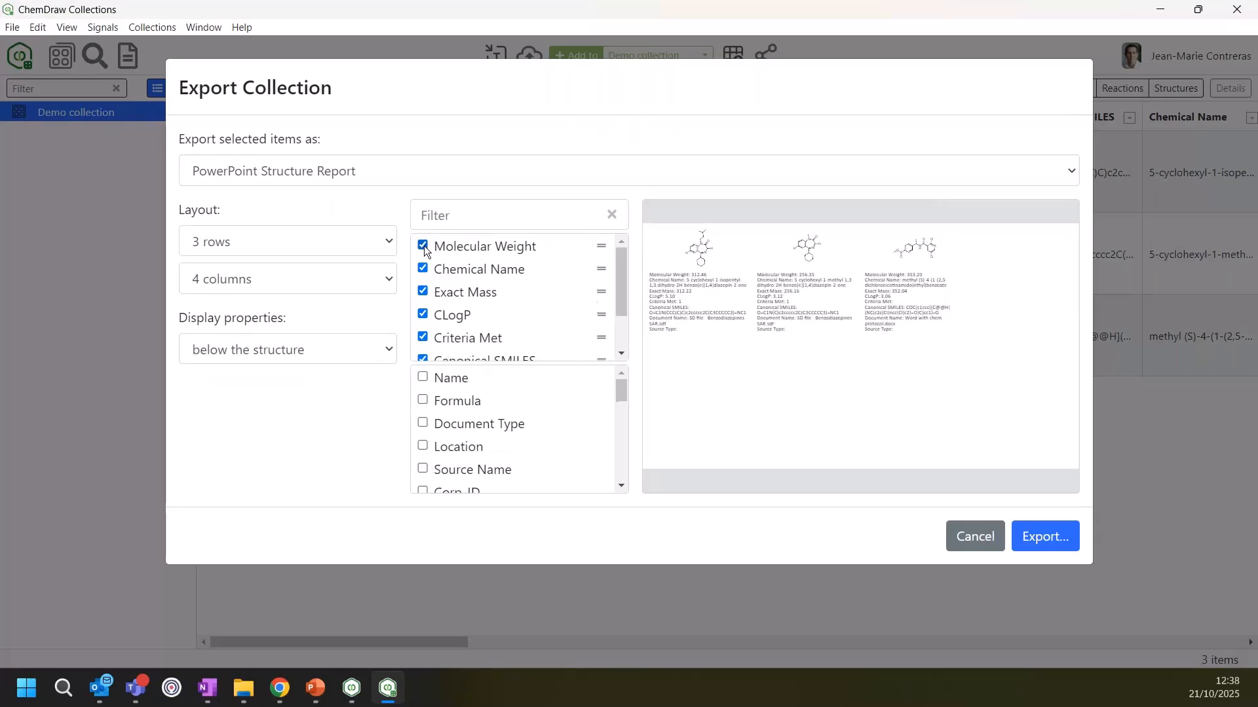
# Export the collection report as test export.pptx in the Téléchargements folder, replacing the existing file
pyautogui.click(1060, 536)
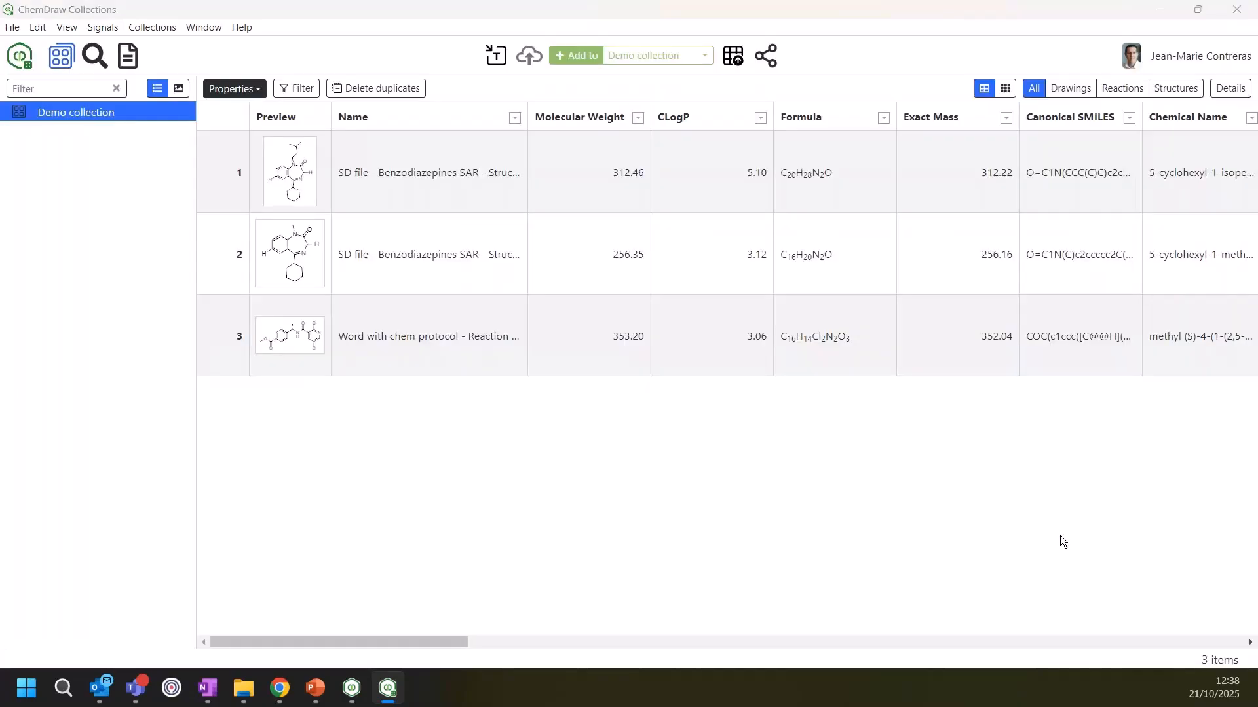
pyautogui.click(351, 172)
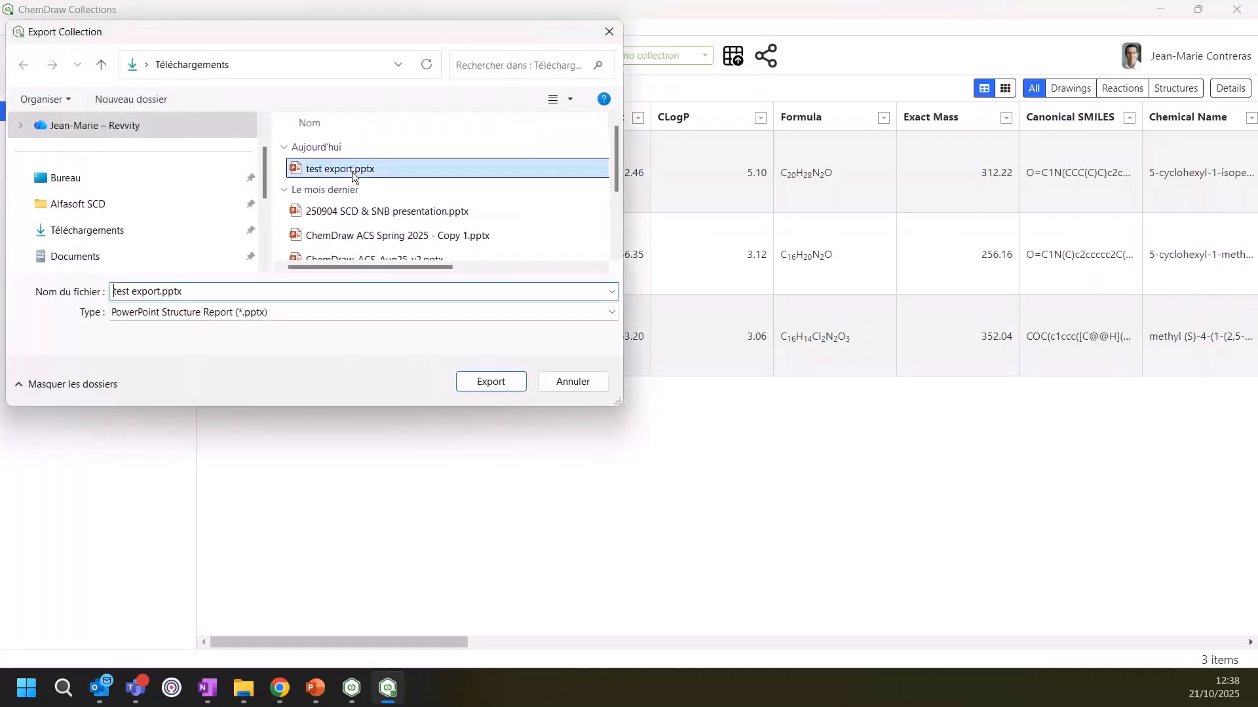
pyautogui.click(488, 383)
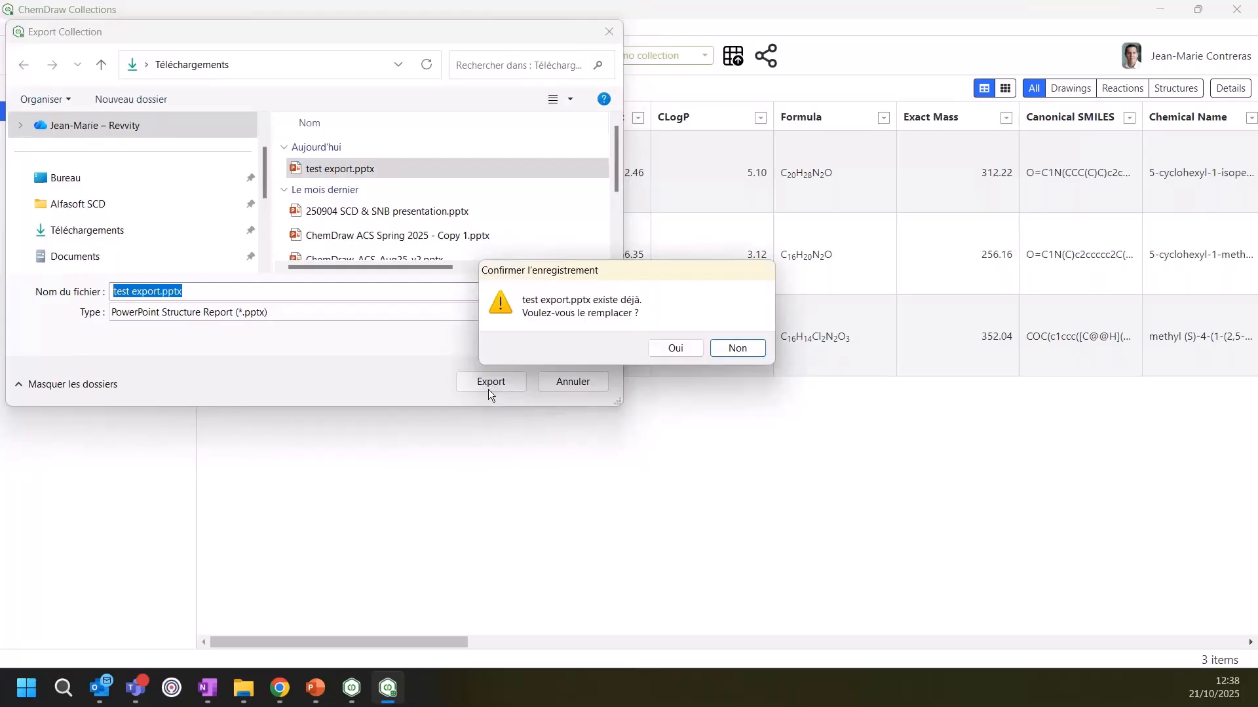
pyautogui.click(664, 352)
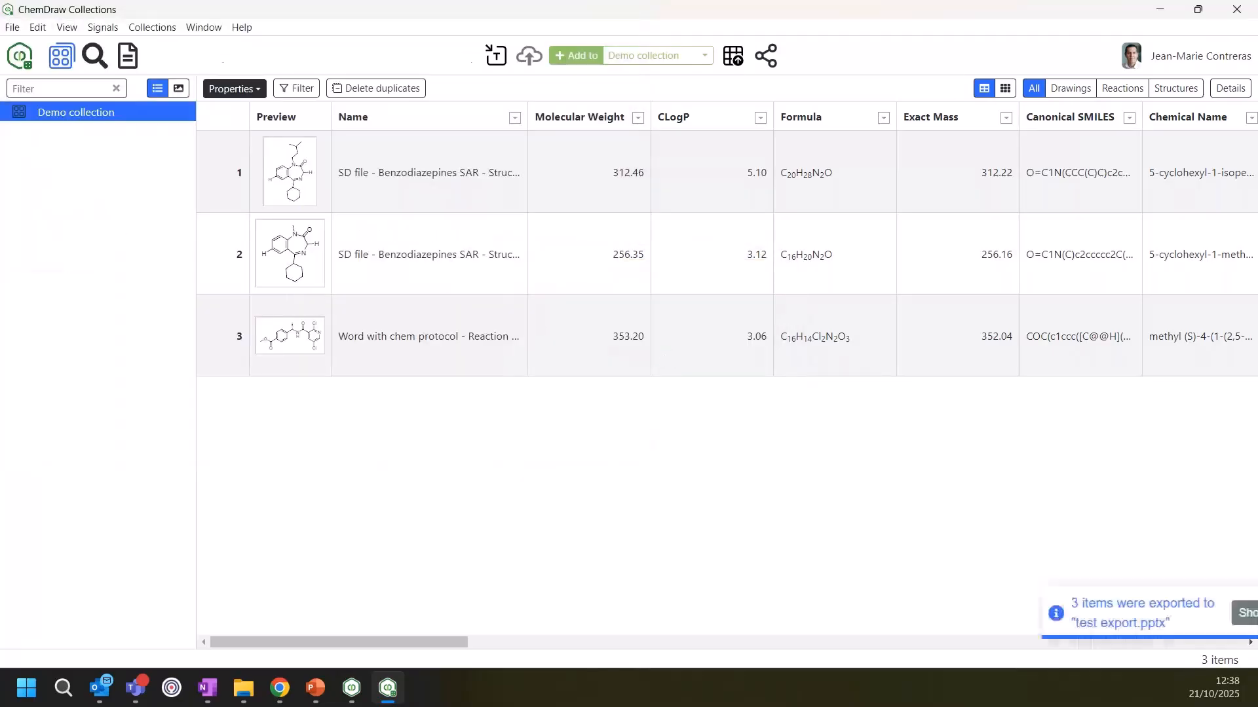
# Open test export.pptx in PowerPoint, examine the exported structures and properties, and close the file
pyautogui.click(243, 687)
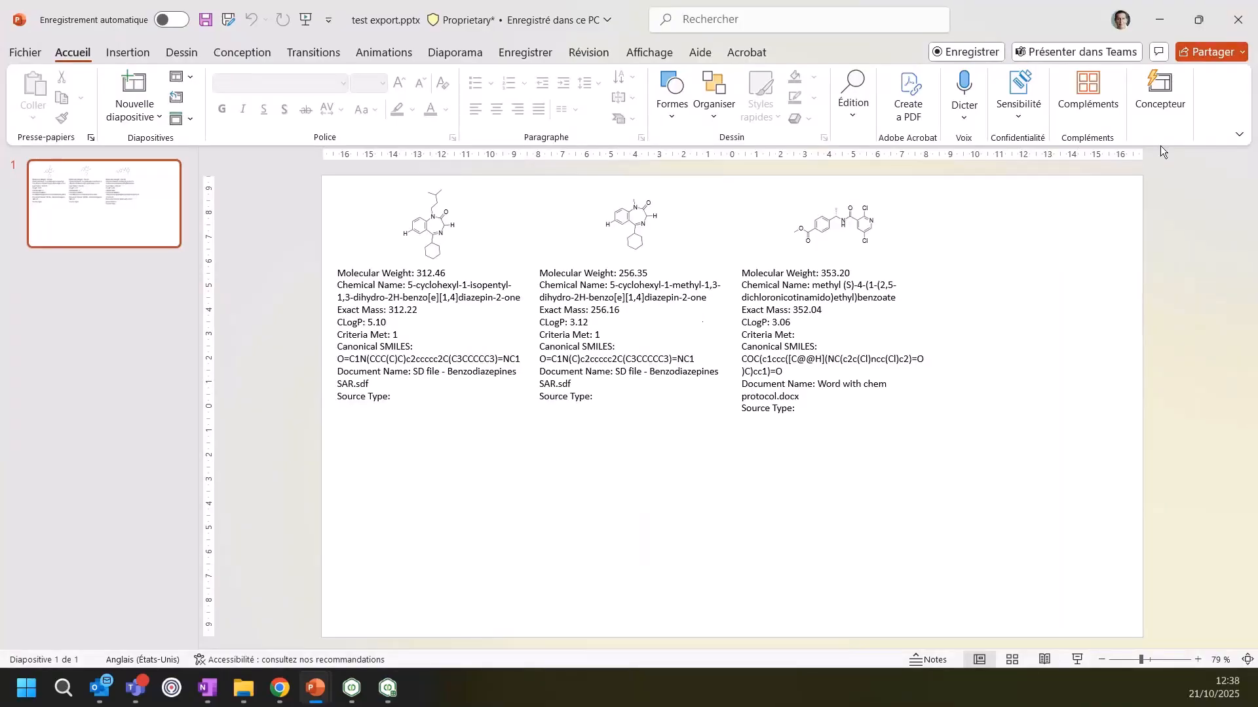
pyautogui.click(1240, 25)
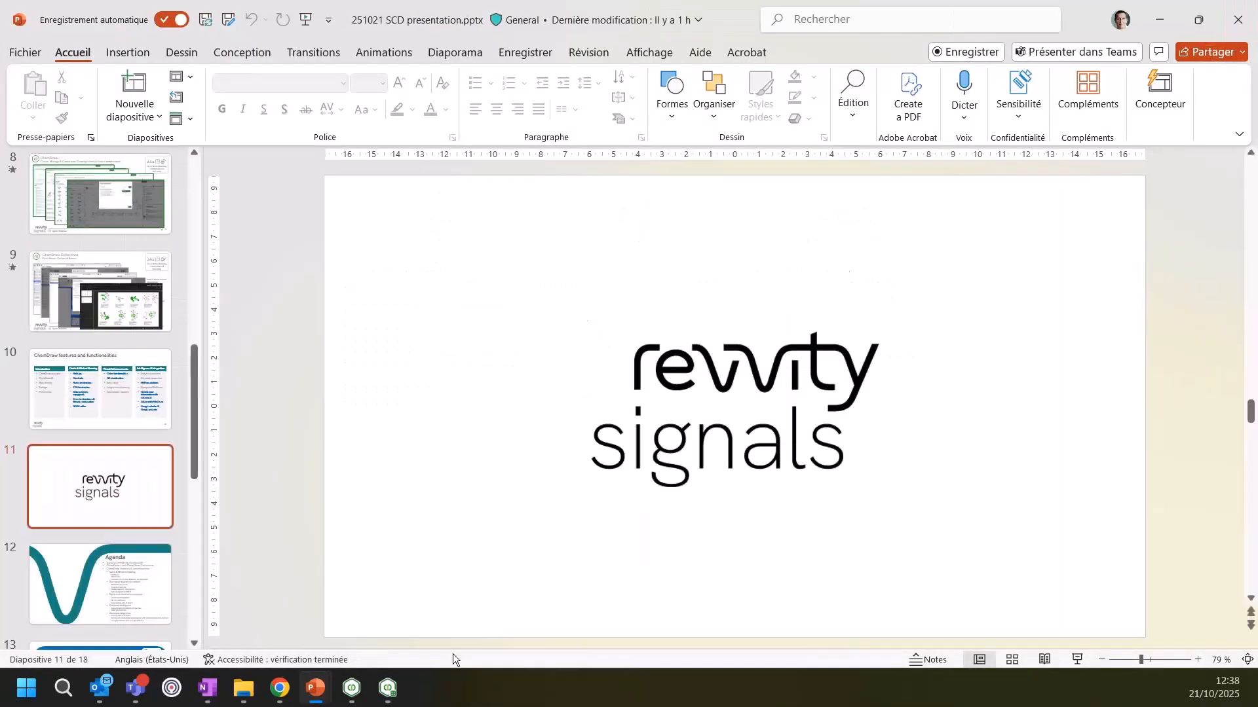
# Open ChemDraw+ from the Signals portal in Chrome and open the recent drawing Powerpoint with structures 2 - Drawing 1 - Structure 1
pyautogui.click(279, 693)
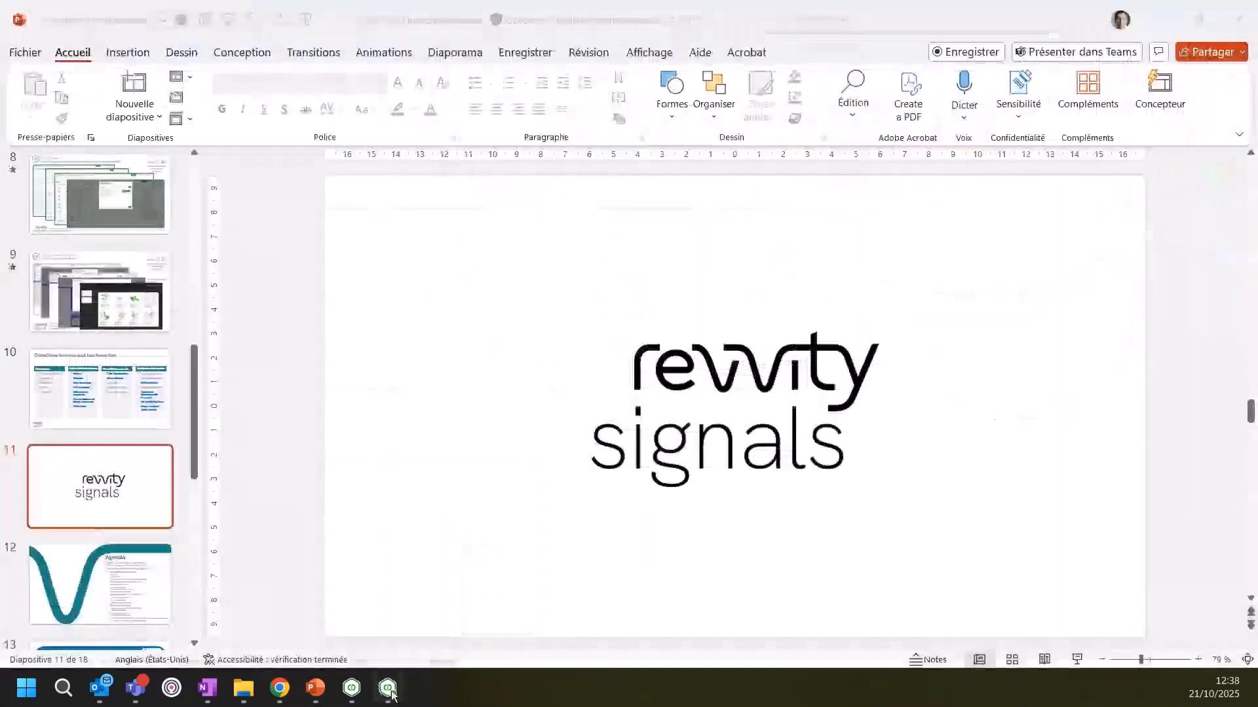
pyautogui.click(393, 700)
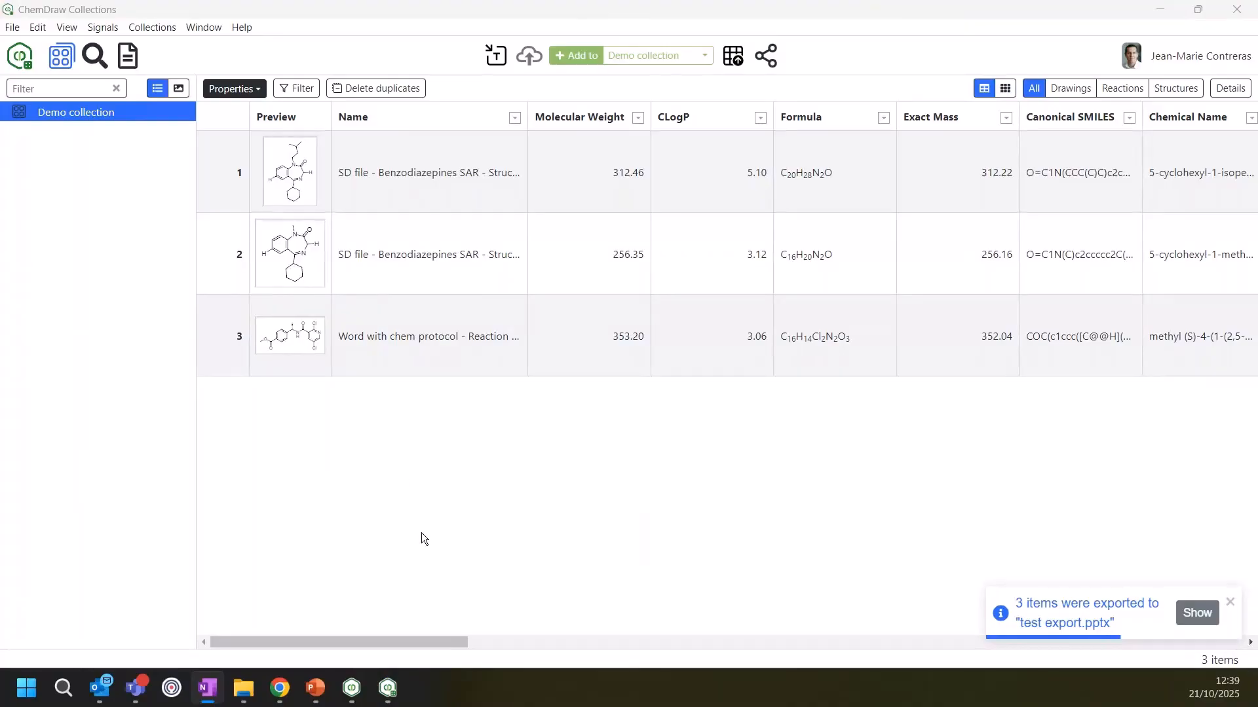
pyautogui.moveTo(281, 704)
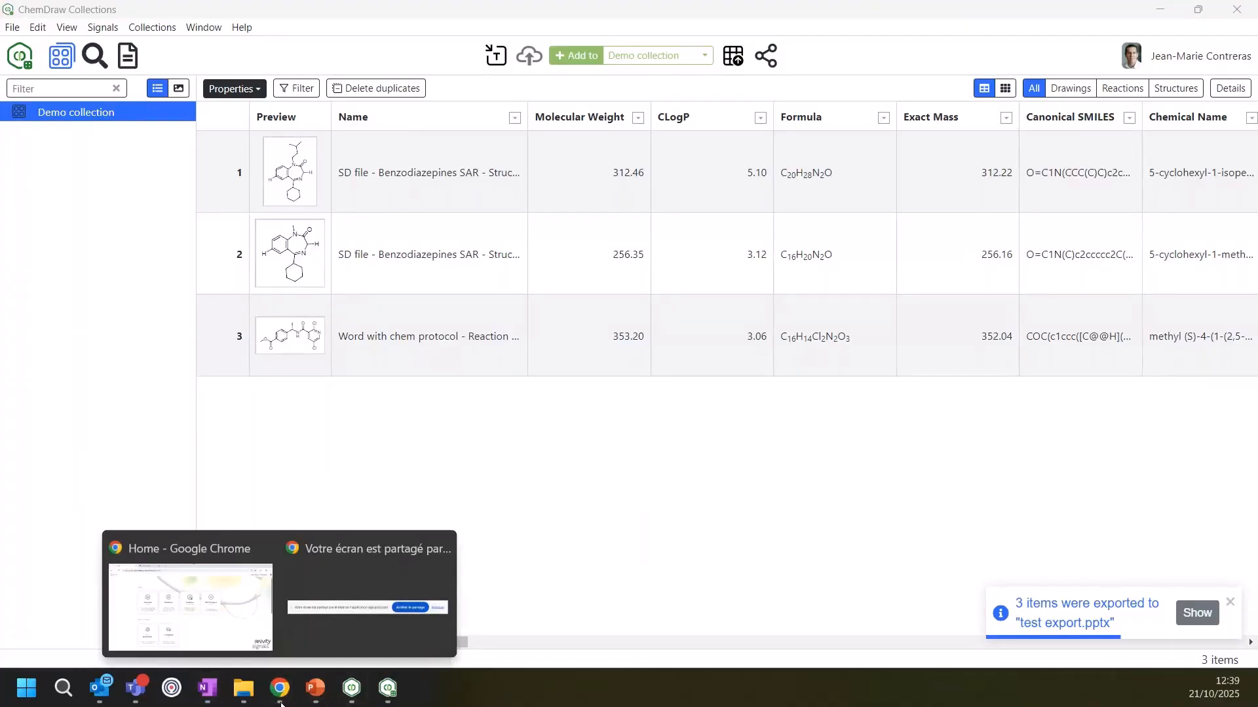
pyautogui.click(221, 630)
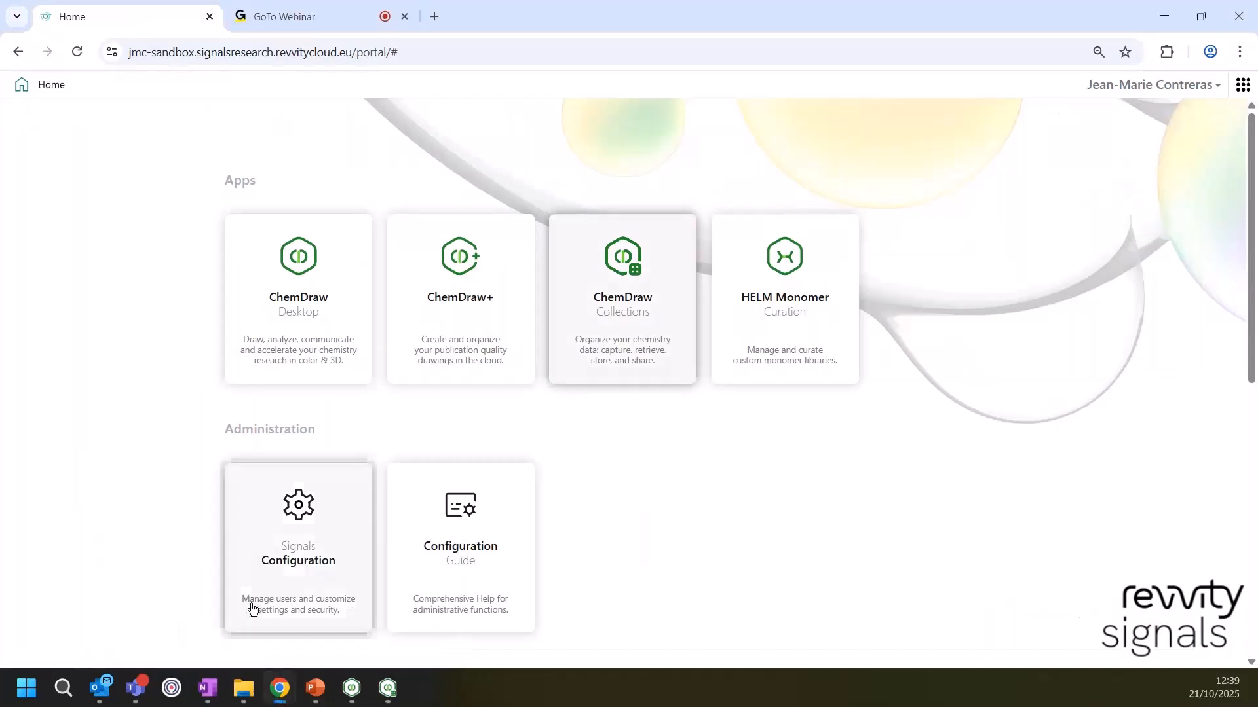
pyautogui.click(457, 269)
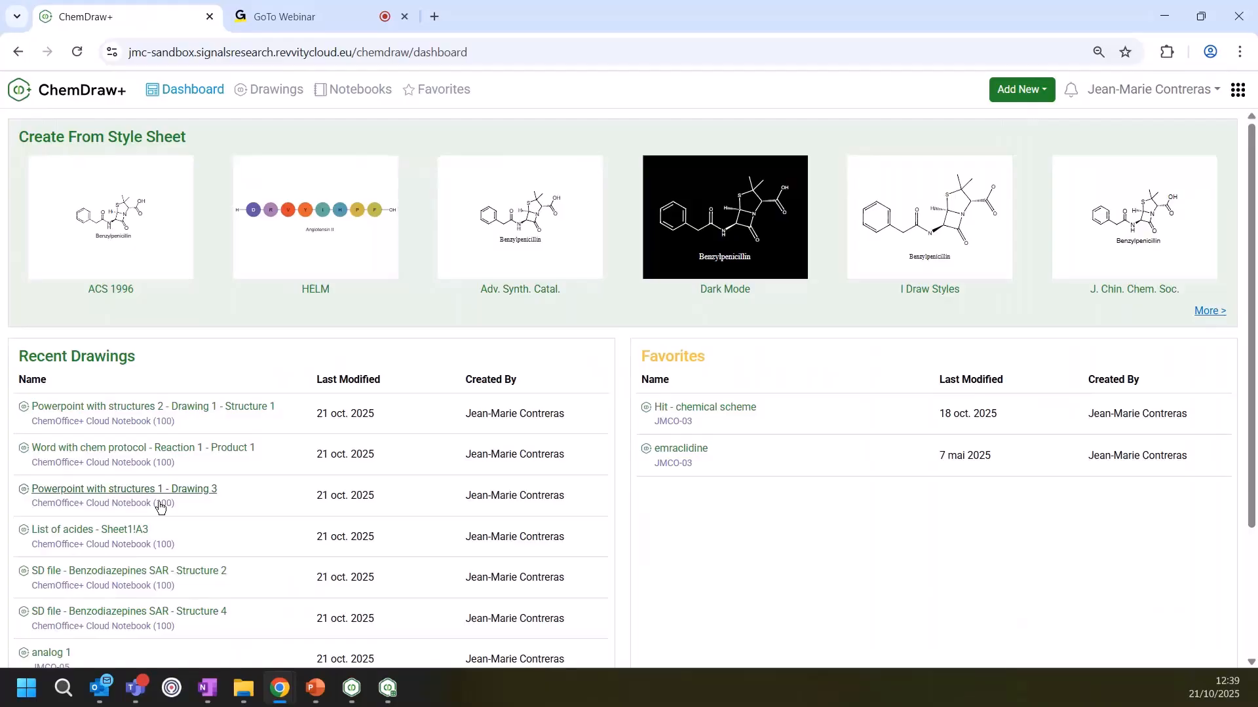
pyautogui.scroll(-3, 124, 432)
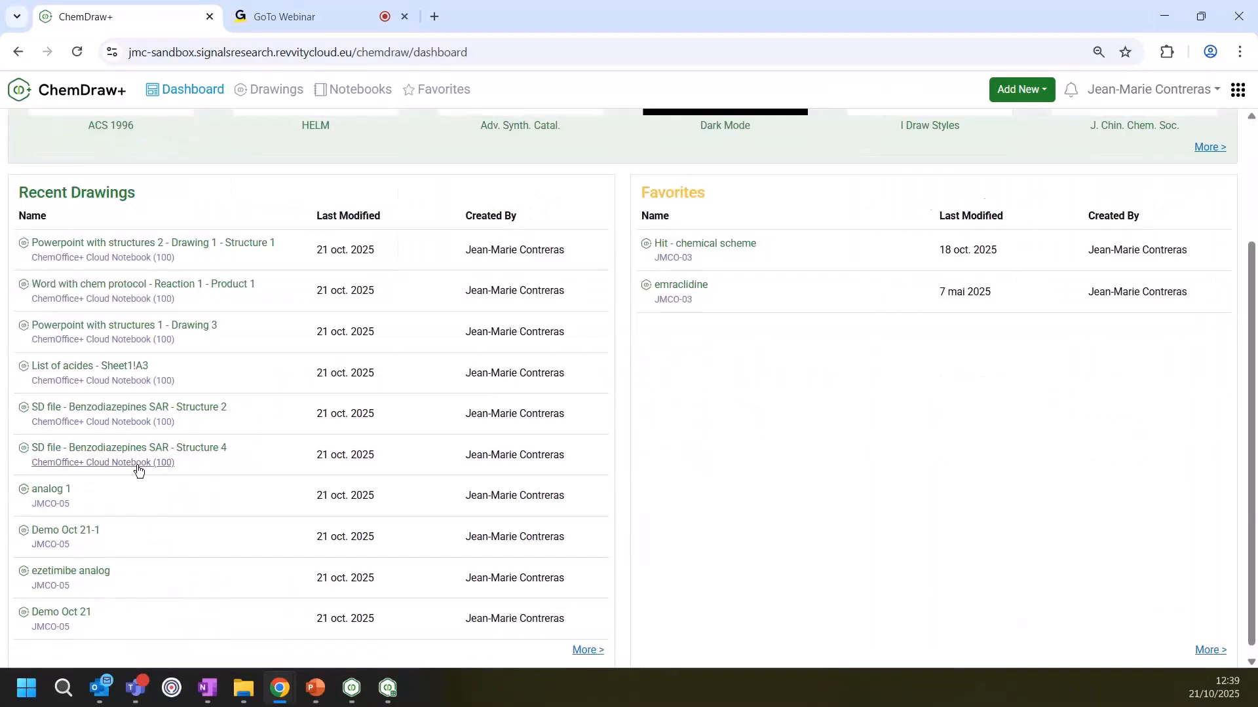
pyautogui.click(134, 243)
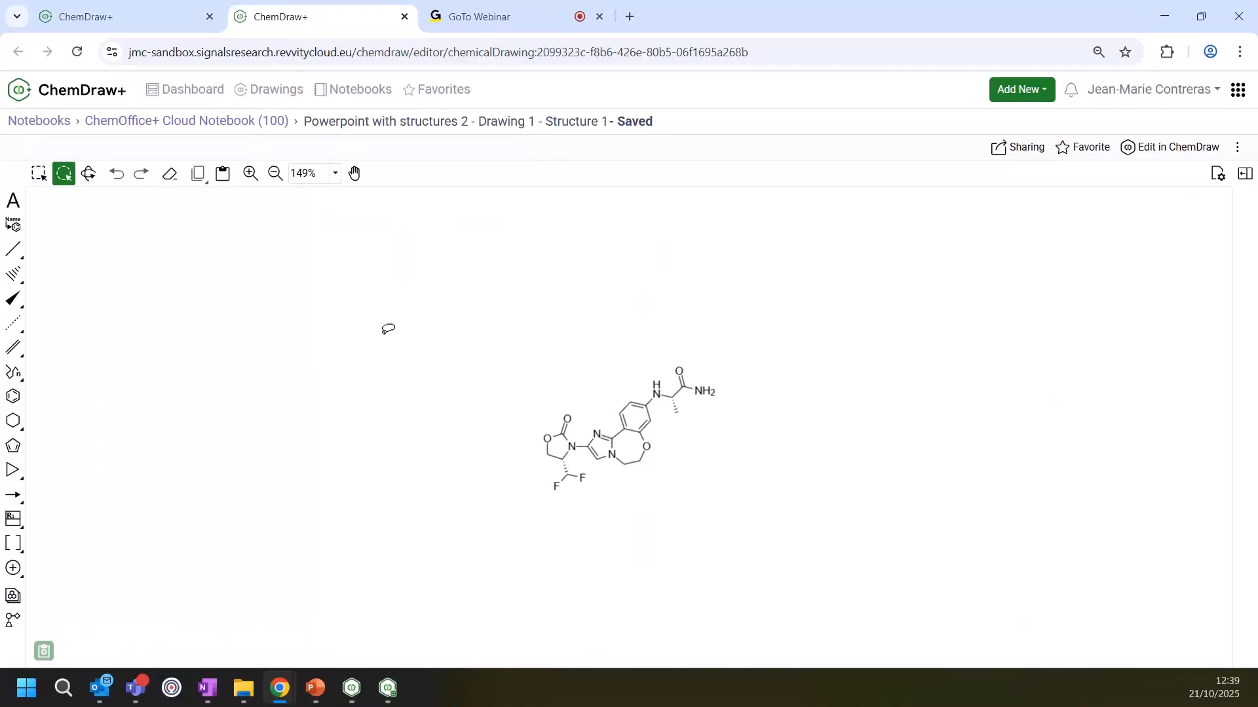
# Search all documents in ChemDraw Collections for an indole substructure and look over the matching documents
pyautogui.click(388, 689)
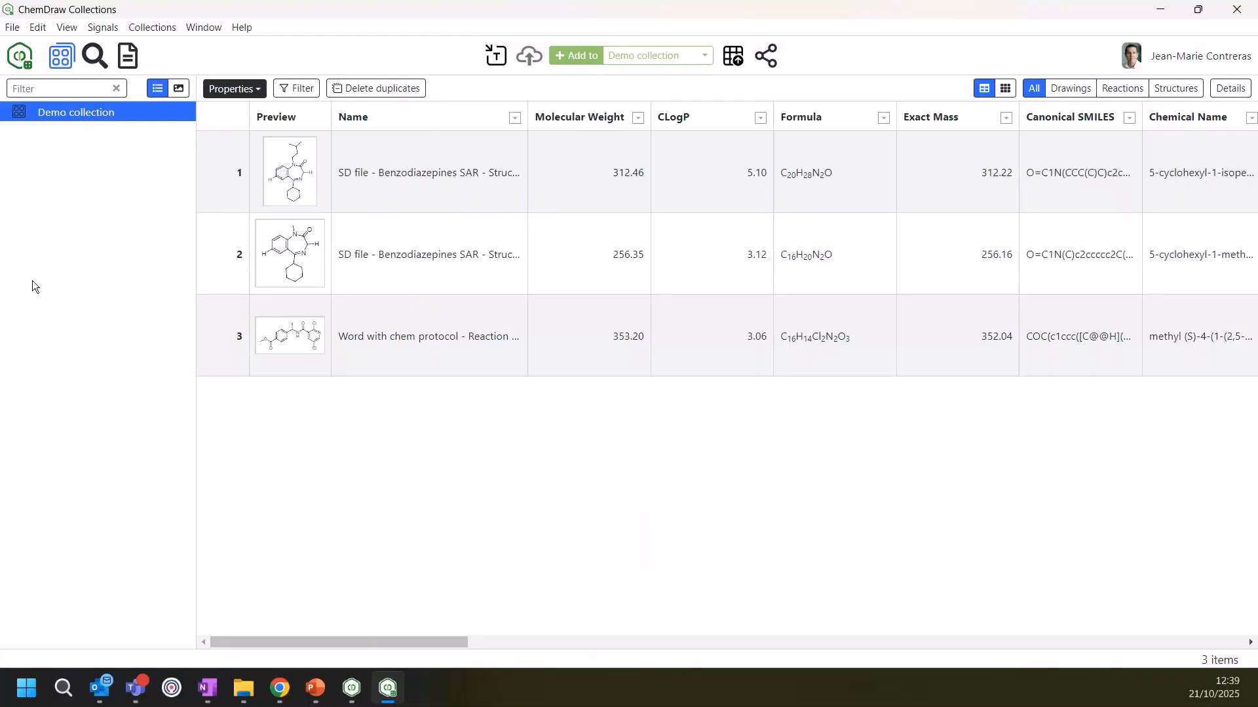
pyautogui.click(95, 58)
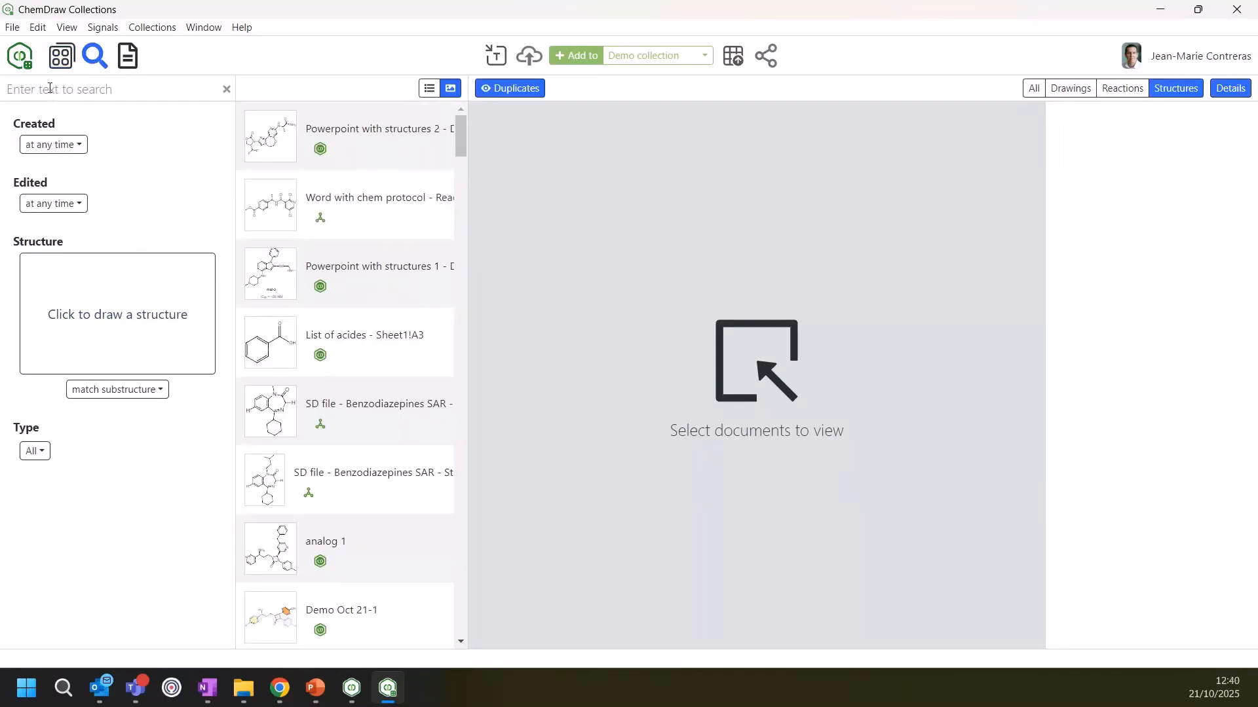
pyautogui.click(114, 304)
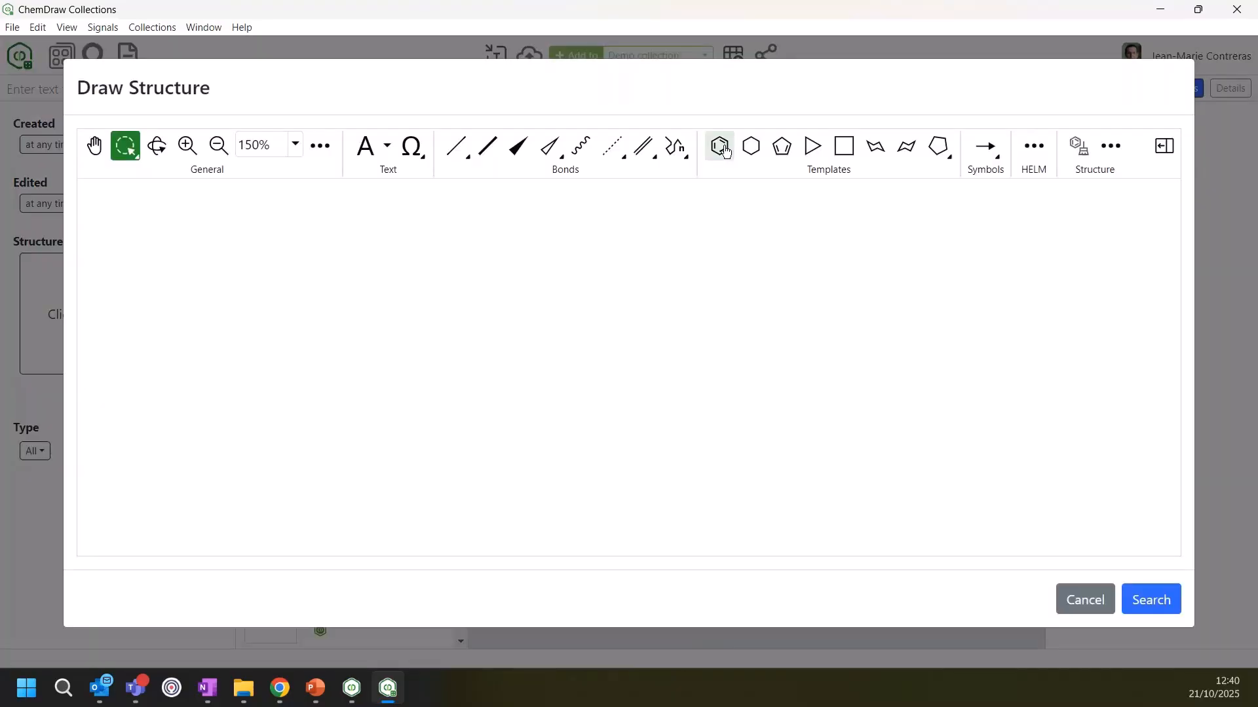
pyautogui.click(719, 145)
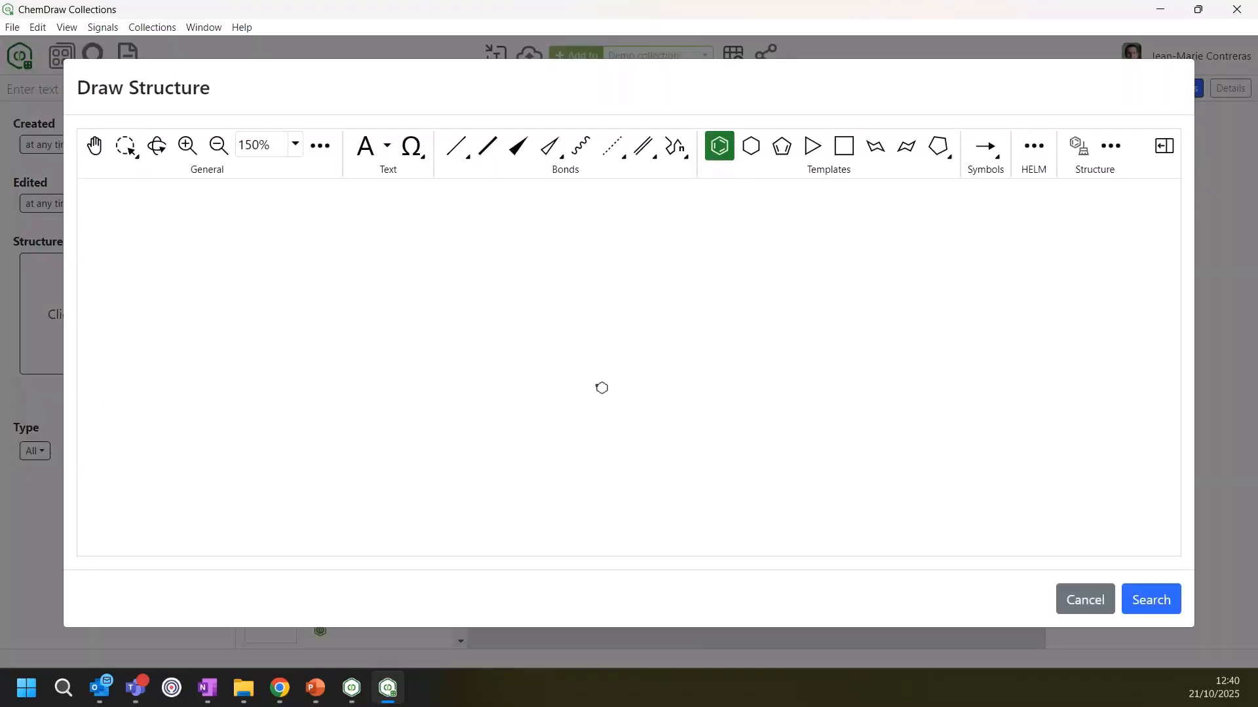
pyautogui.click(583, 397)
pyautogui.click(600, 401)
pyautogui.press('2')
pyautogui.press('n')
pyautogui.click(1151, 600)
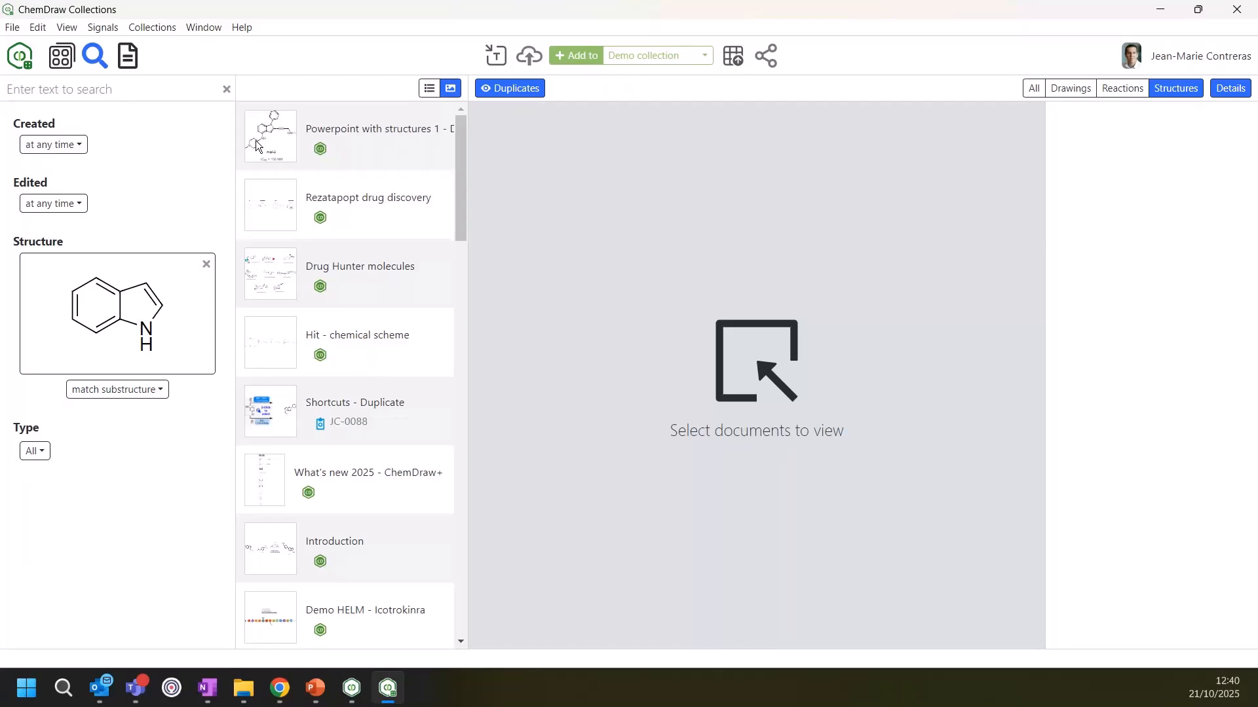
pyautogui.moveTo(264, 145)
pyautogui.moveTo(277, 561)
# Open 251021 ChemDraw key features & functionalities.cdxml in ChemDraw and go to its Hotkeys section
pyautogui.click(1158, 18)
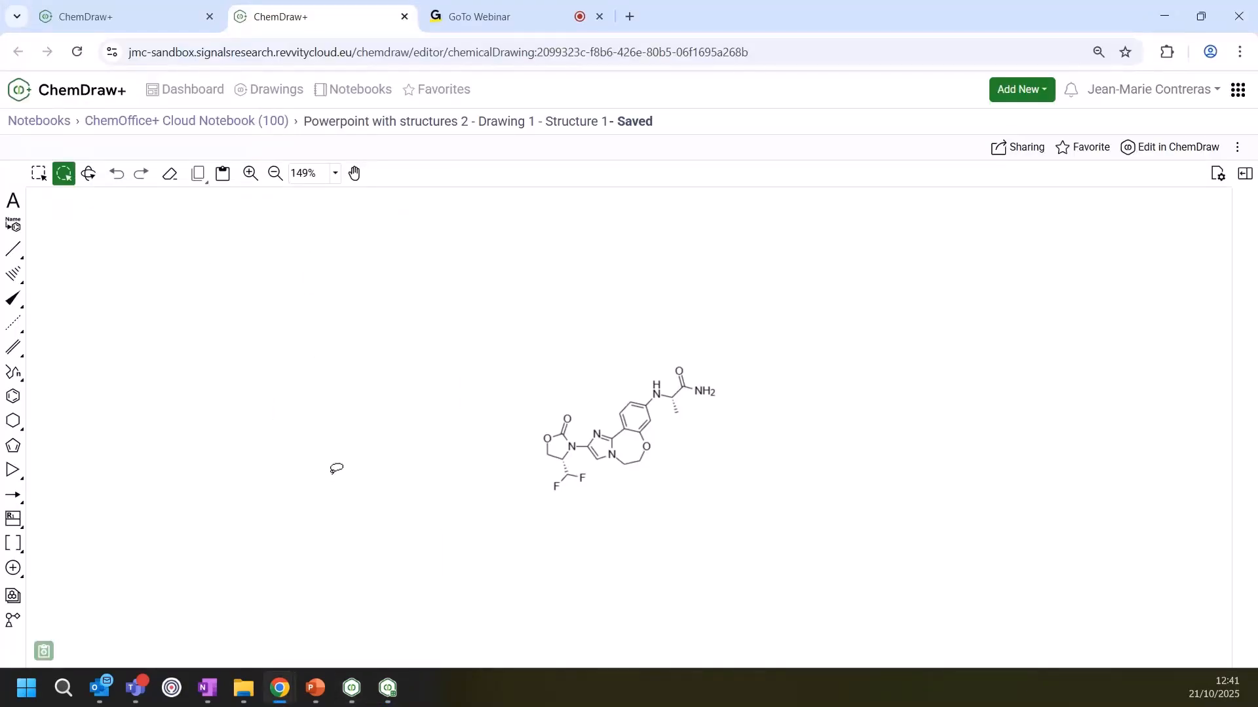
pyautogui.click(243, 692)
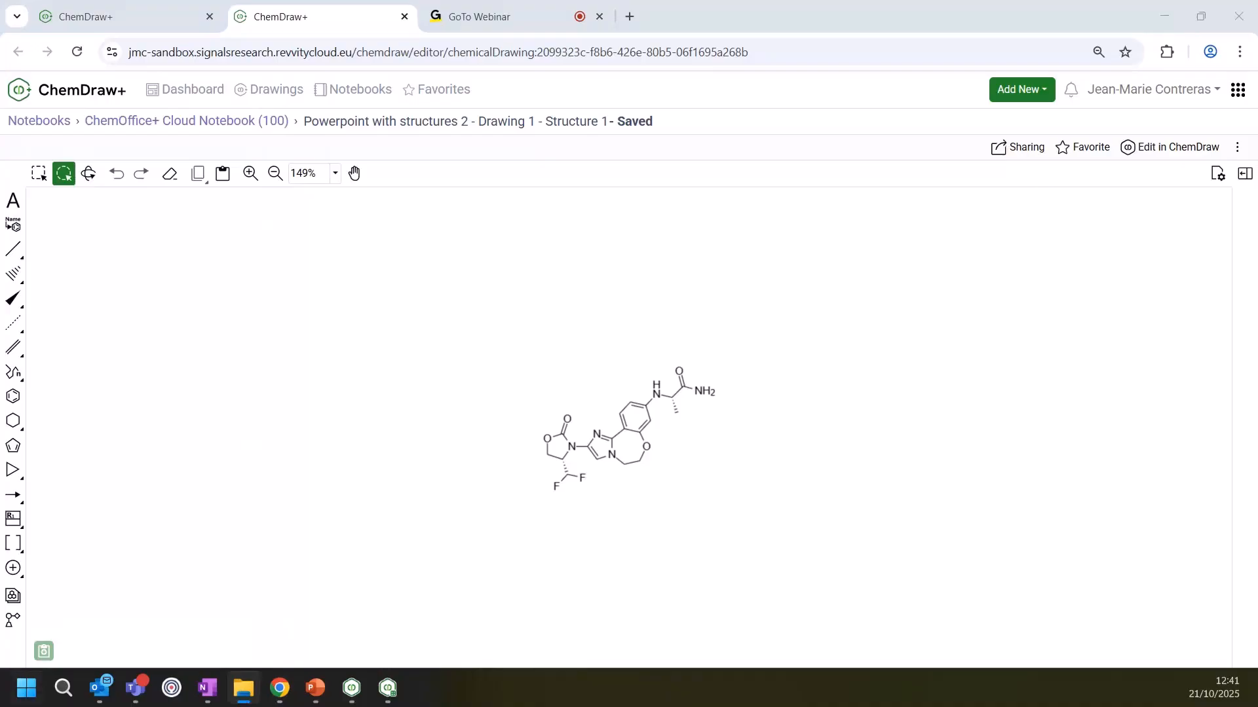
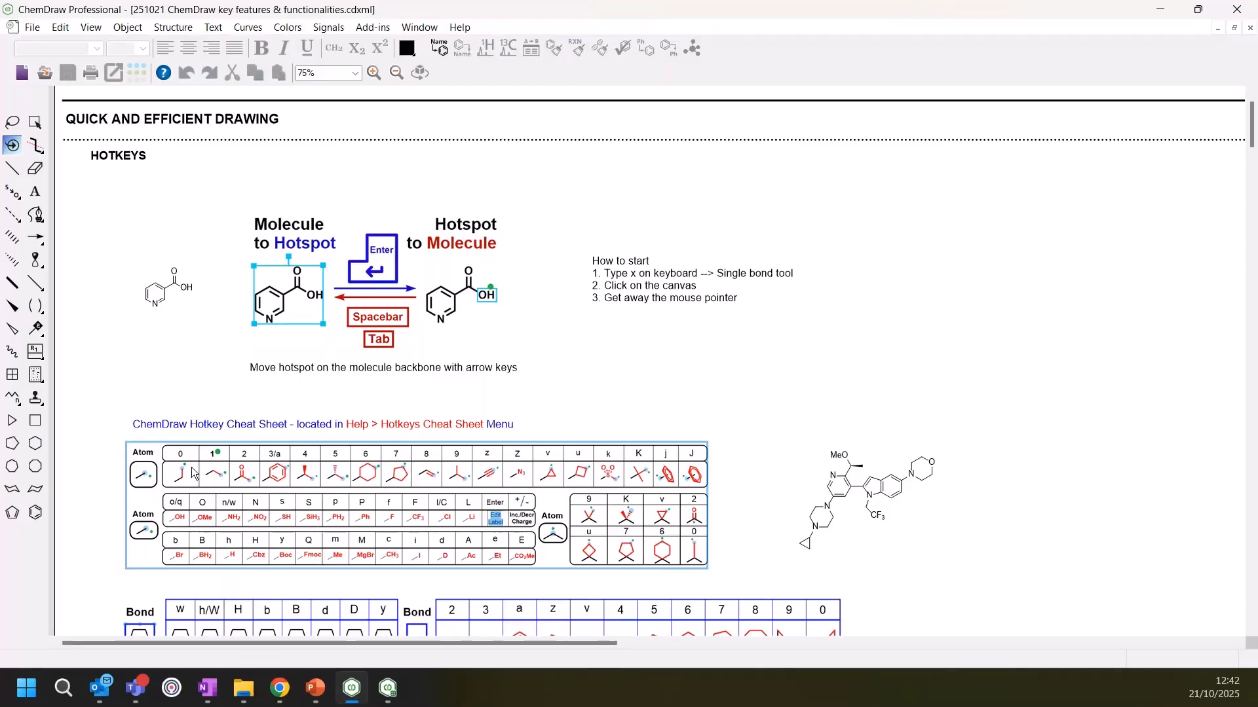
pyautogui.scroll(-2, 553, 520)
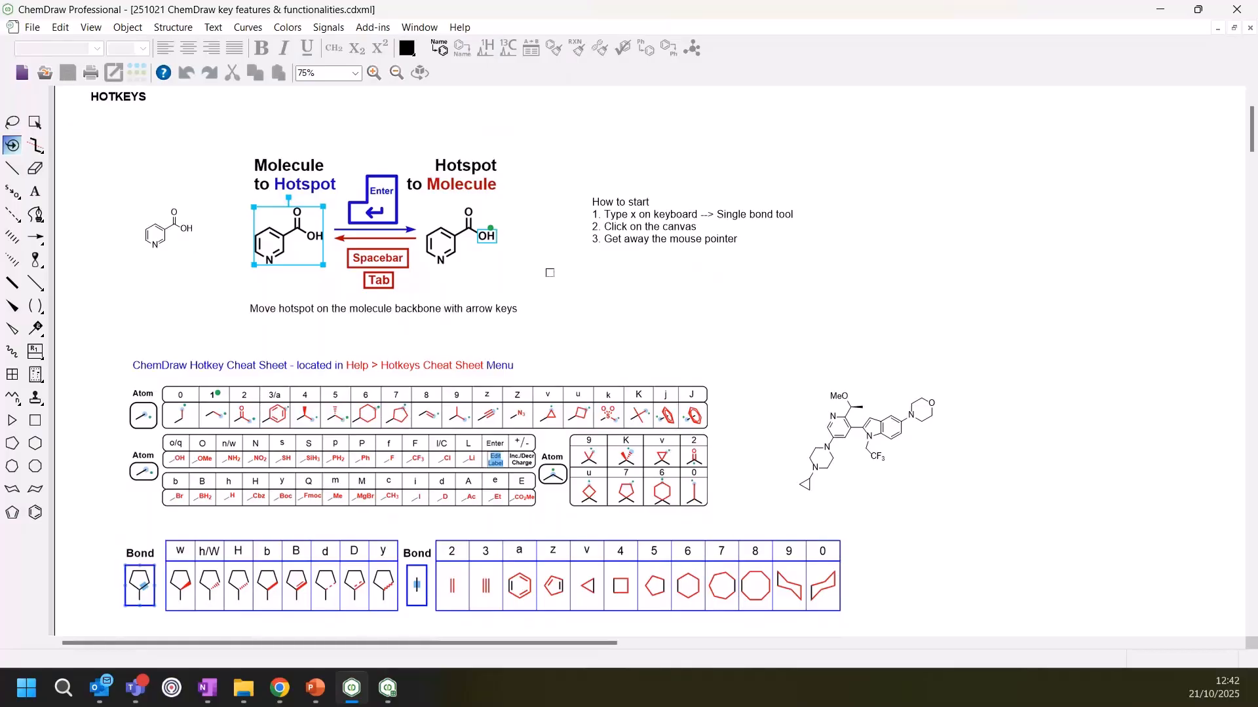
# Select the small pyridine carboxylic acid in the Hotkeys section and try moving the atom hotspot along its backbone
pyautogui.moveTo(131, 204); pyautogui.dragTo(223, 269)
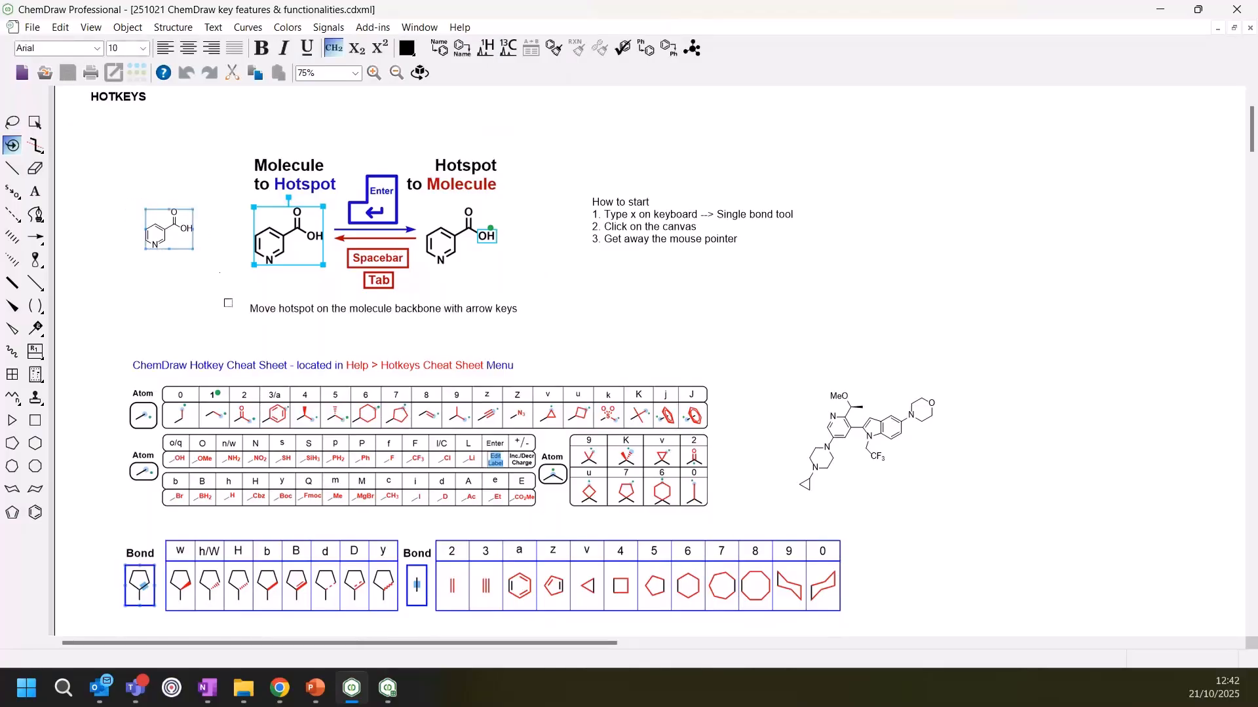
pyautogui.click(228, 303)
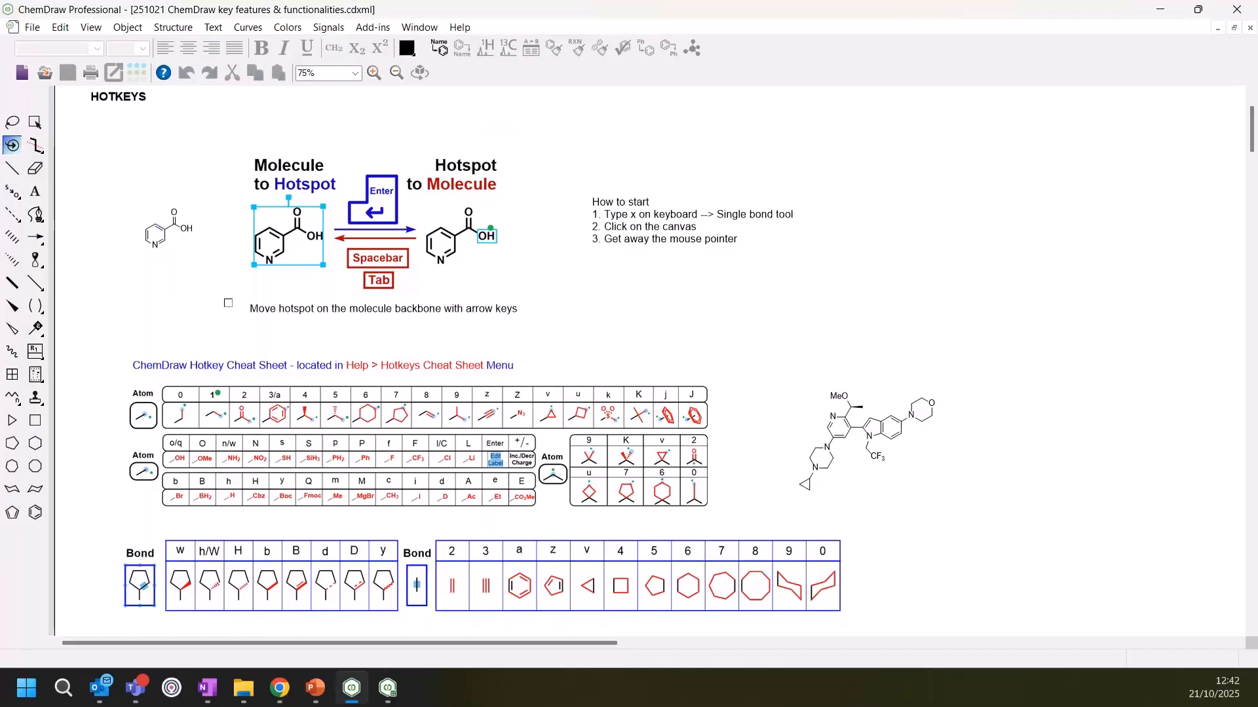
pyautogui.press('Left')
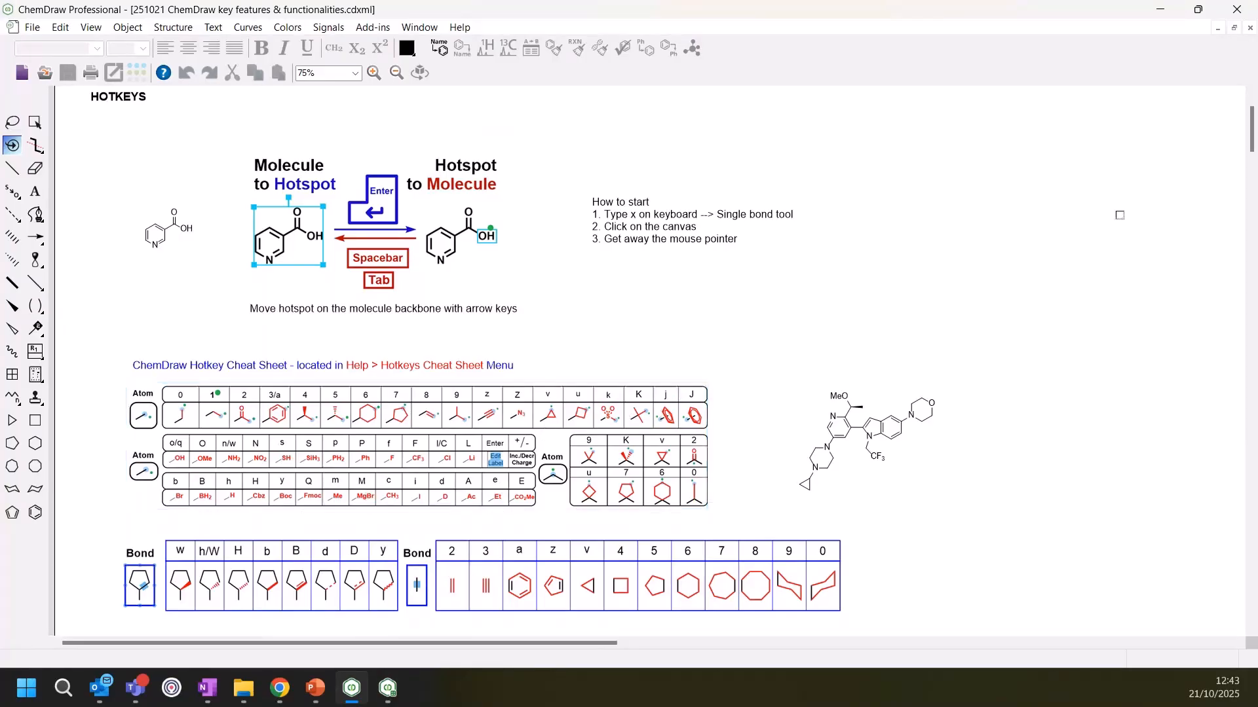
# Draw a practice molecule in the empty area with a carbon chain, ketone, phenyl ring, wedged and hashed methyls, cyclohexane and cyclopentane rings
pyautogui.press('x')
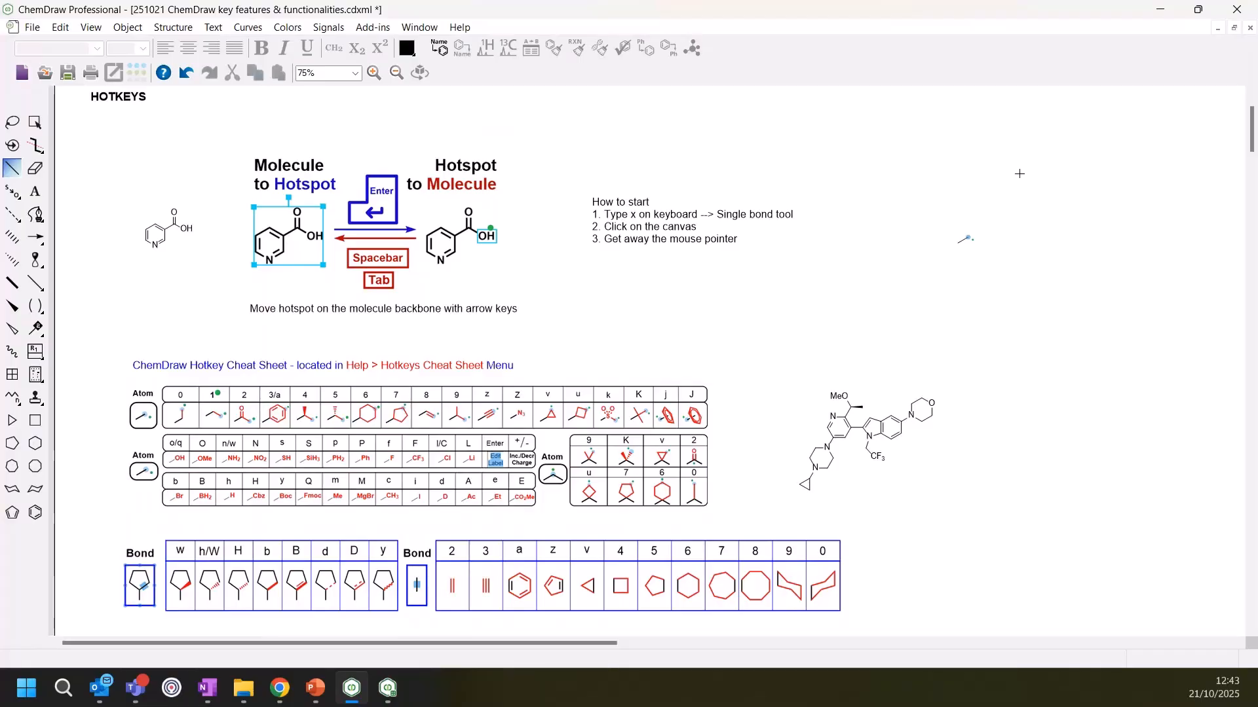
pyautogui.press('1')
pyautogui.press('1')
pyautogui.press('1')
pyautogui.press('1')
pyautogui.press('1')
pyautogui.press('1')
pyautogui.press('1')
pyautogui.press('2')
pyautogui.press('3')
pyautogui.press('4')
pyautogui.press('6')
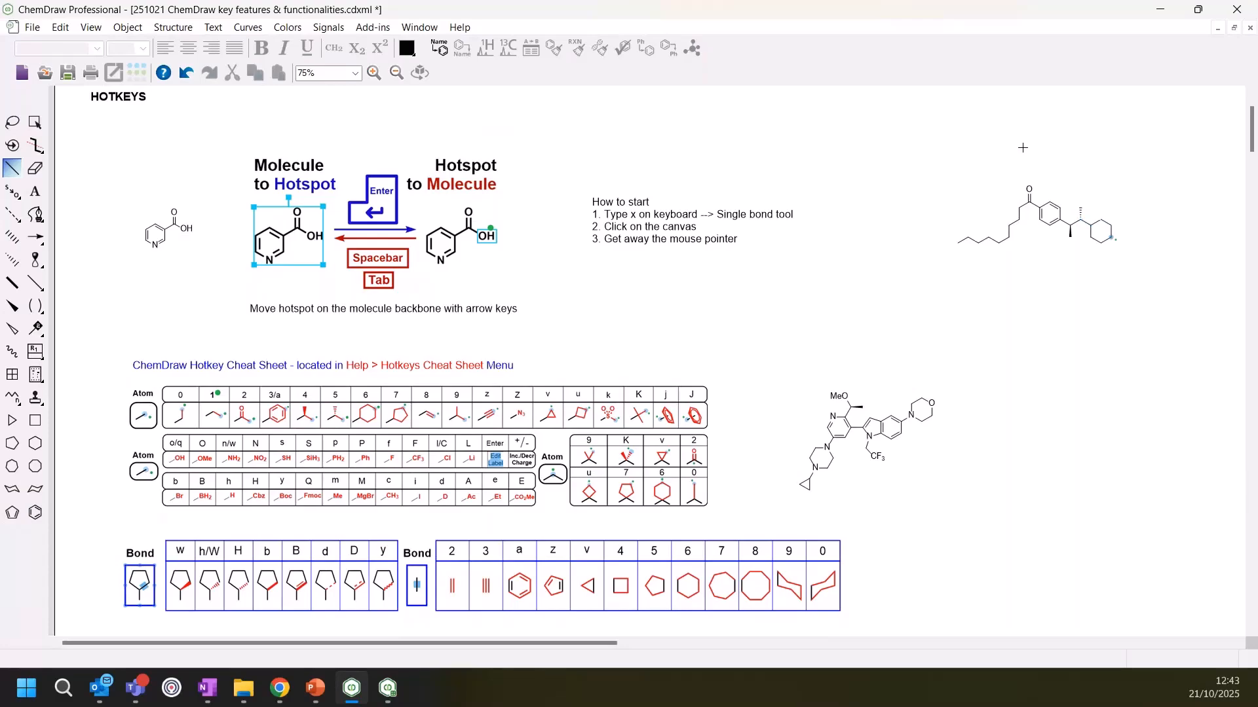
pyautogui.press('2')
pyautogui.press('5')
# Delete the practice molecule and clear the selection on the reference molecule
pyautogui.click(15, 122)
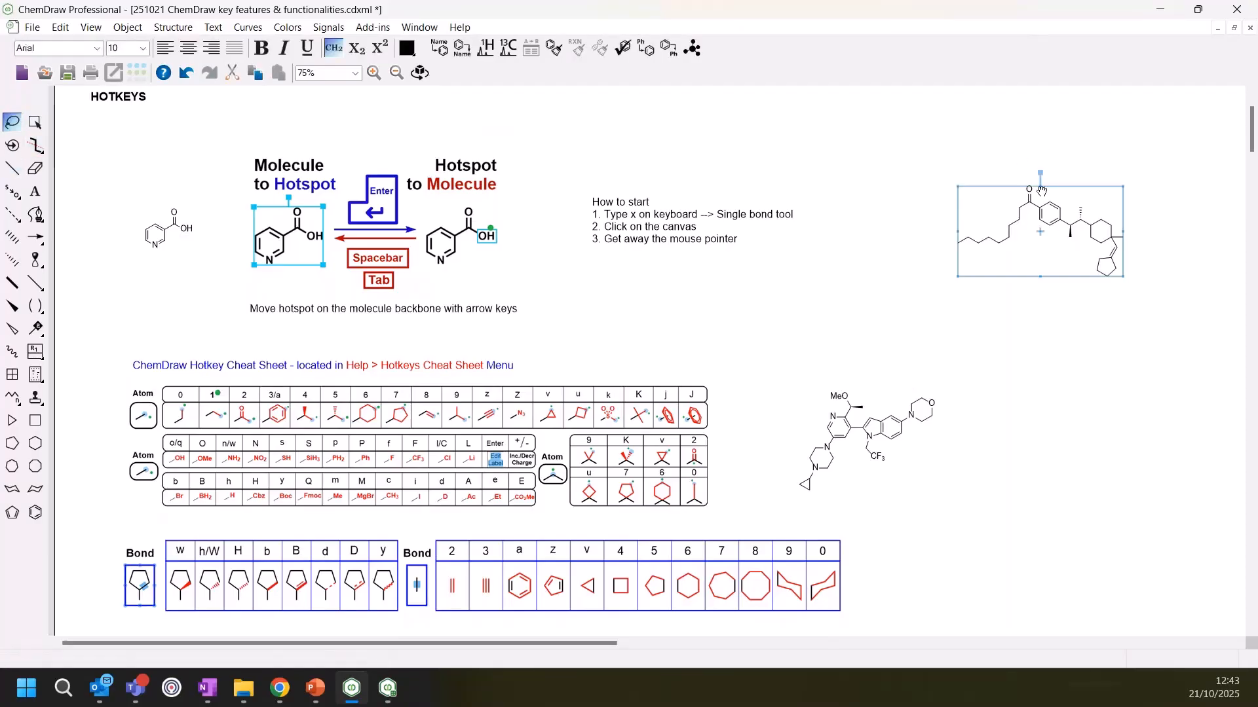
pyautogui.moveTo(1015, 391)
pyautogui.mouseDown()
pyautogui.moveTo(937, 359)
pyautogui.moveTo(770, 432)
pyautogui.moveTo(930, 504)
pyautogui.moveTo(929, 440)
pyautogui.mouseUp()
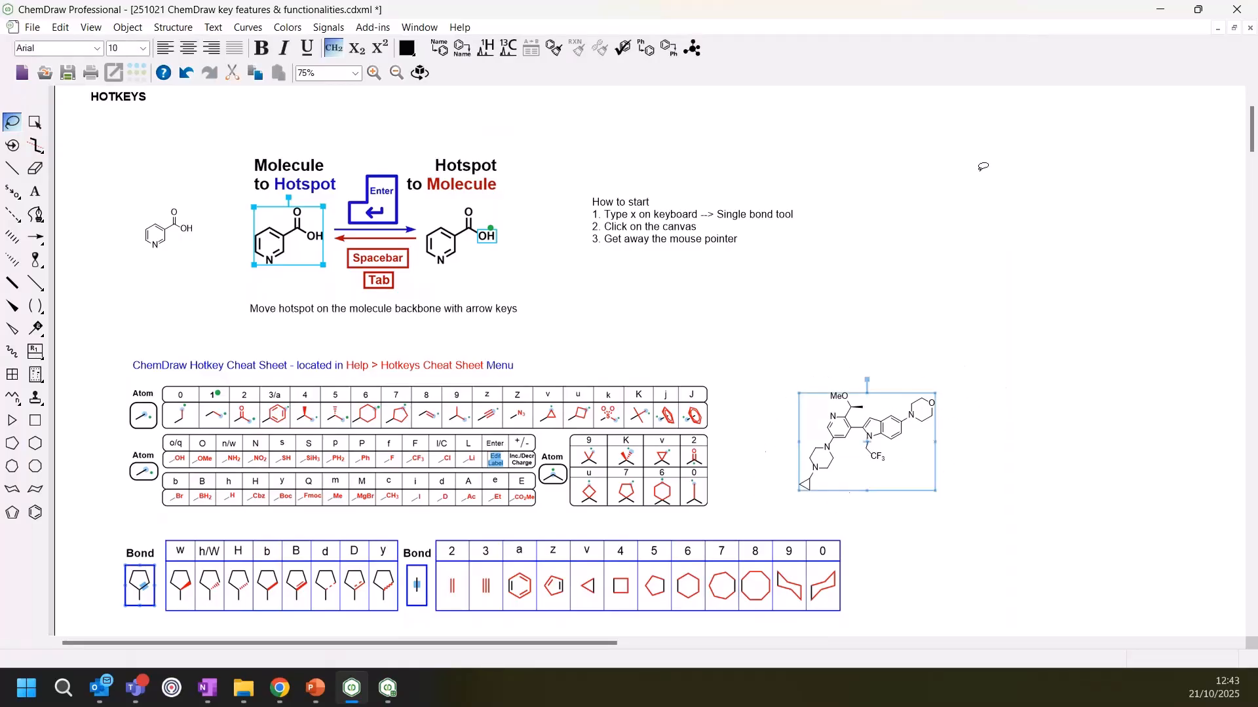
pyautogui.click(931, 279)
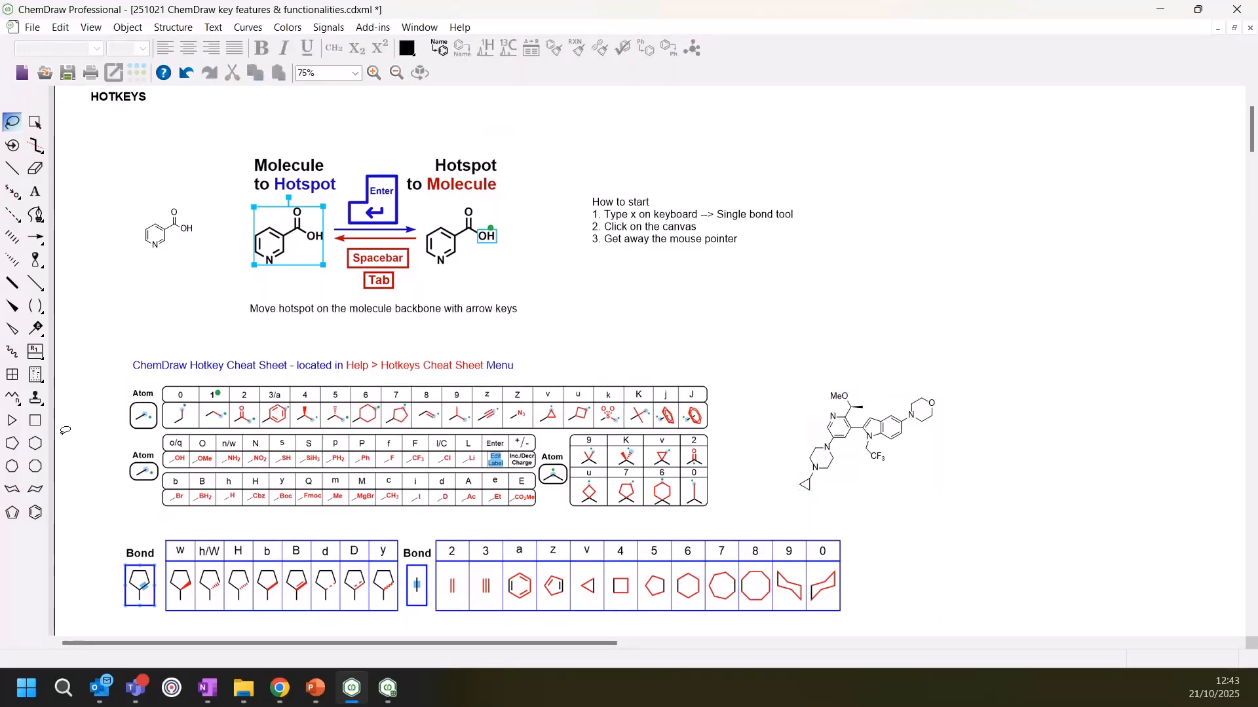
# Place a benzene ring above the reference molecule and attach a morpholine ring to it through the nitrogen
pyautogui.click(35, 513)
pyautogui.click(966, 292)
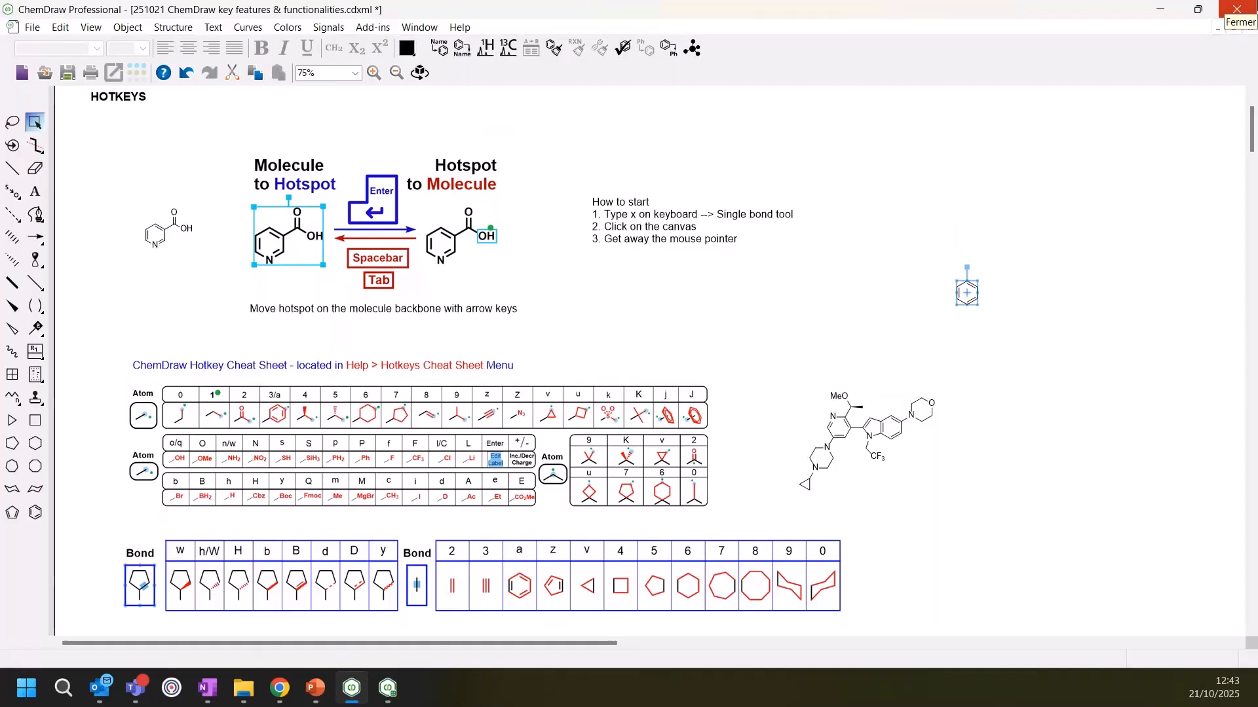
pyautogui.press('Return')
pyautogui.press('Right')
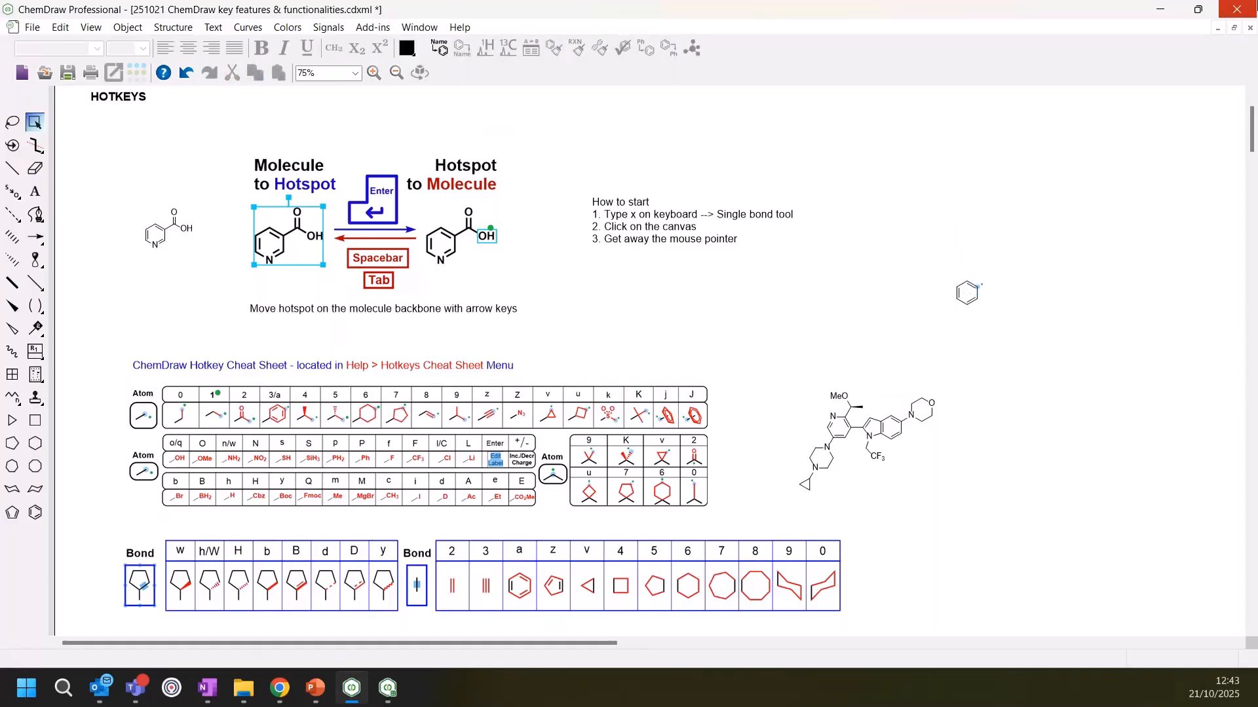
pyautogui.press('1')
pyautogui.press('6')
pyautogui.press('o')
pyautogui.press('n')
# Fuse a pyrrole ring onto the benzene to form an indole and add a CH2CF3 group on its nitrogen
pyautogui.press('Left')
pyautogui.press('Left')
pyautogui.press('5')
pyautogui.press('n')
pyautogui.press('1')
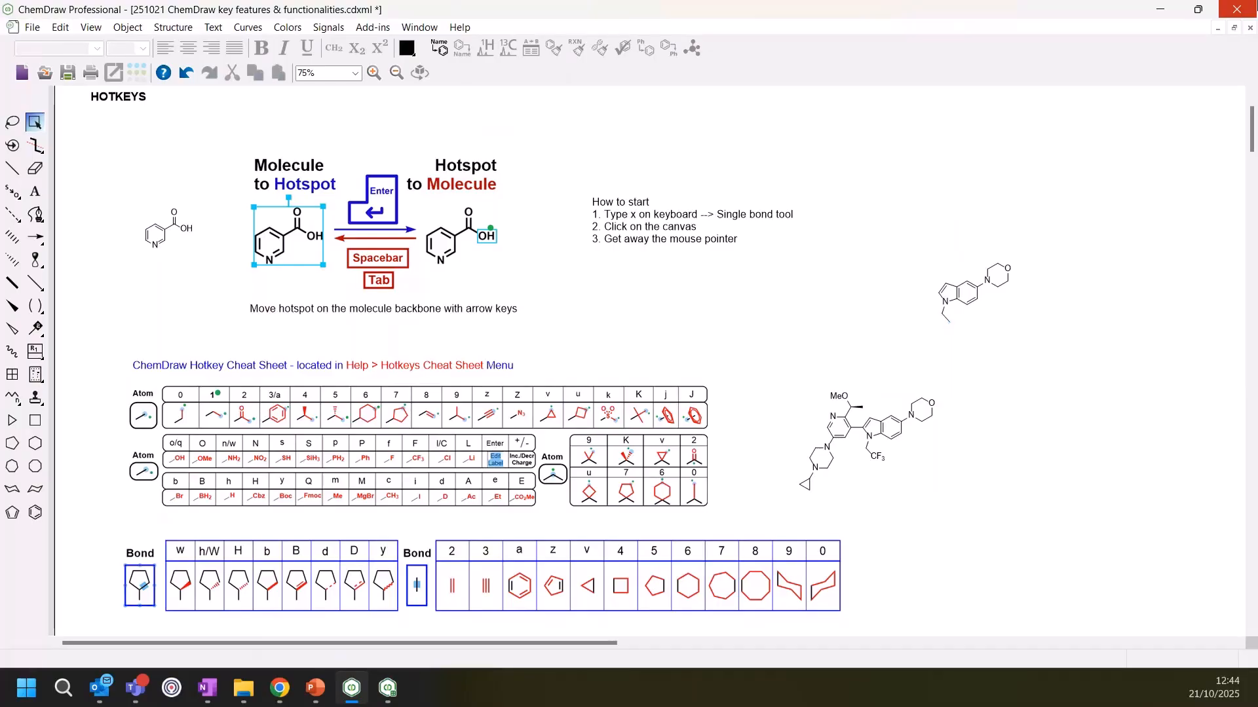
pyautogui.hotkey('shift', 'f')
# Attach a pyridine ring to the indole carbon next to the substituted nitrogen
pyautogui.press('Up')
pyautogui.press('Up')
pyautogui.press('1')
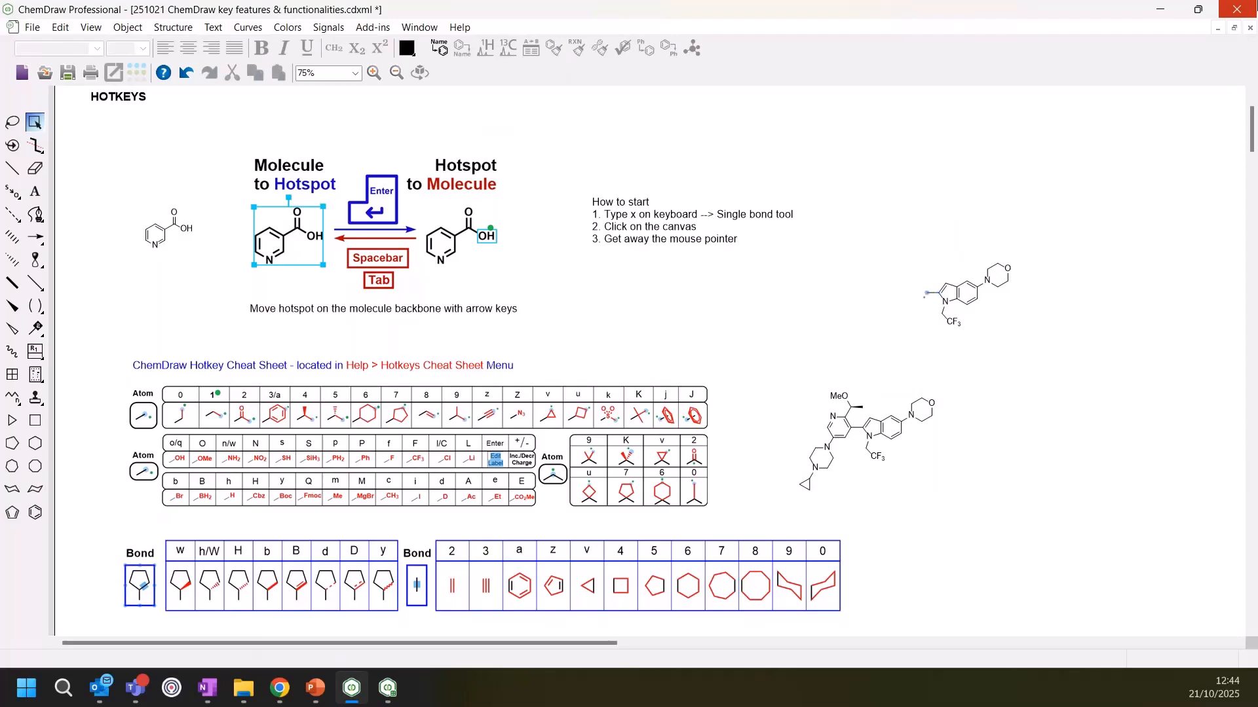
pyautogui.press('a')
pyautogui.press('n')
# Attach a piperazine ring to the pyridine and put a cyclopropyl group on its far nitrogen
pyautogui.press('1')
pyautogui.press('n')
pyautogui.press('6')
pyautogui.press('n')
pyautogui.press('v')
# Grow a carbon side chain on the pyridine carbon between the nitrogen and the indole, undoing the last carbon added
pyautogui.press('Up')
pyautogui.press('Up')
pyautogui.press('Up')
pyautogui.press('Up')
pyautogui.press('Up')
pyautogui.press('Up')
pyautogui.press('Up')
pyautogui.press('Up')
pyautogui.press('Right')
pyautogui.press('Right')
pyautogui.press('1')
pyautogui.press('1')
pyautogui.press('1')
pyautogui.press('ctrl')
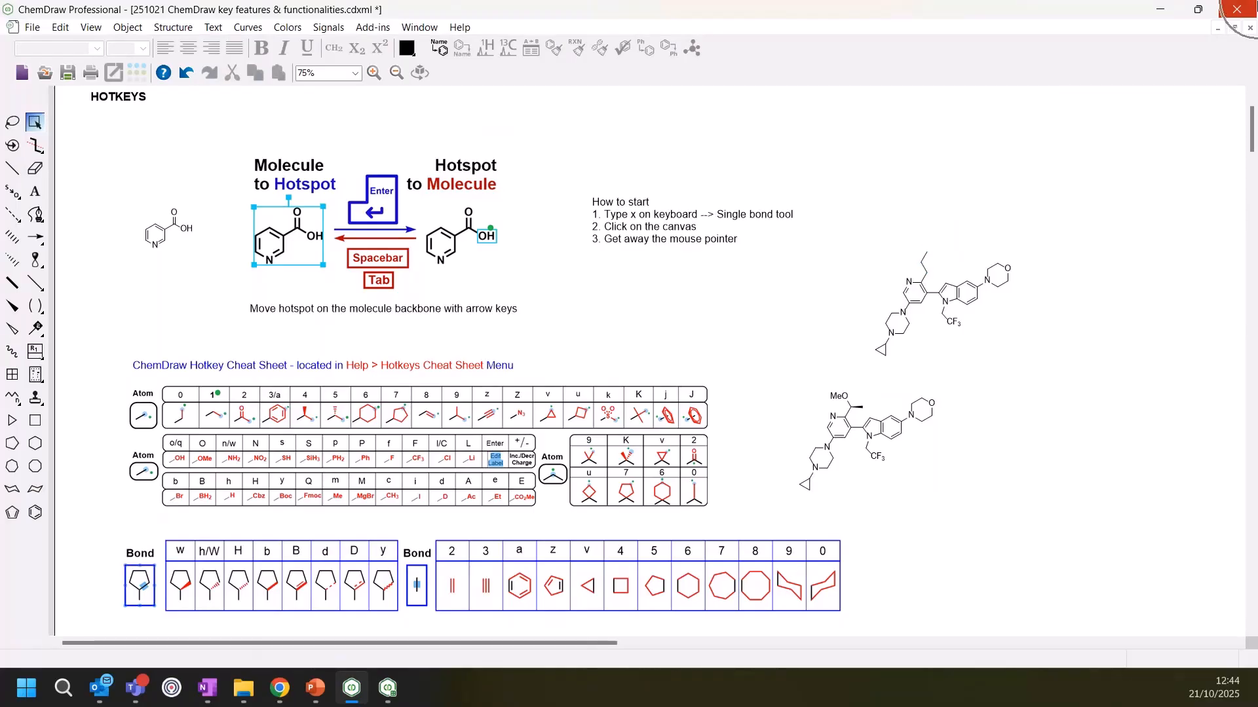
pyautogui.hotkey('ctrl', 'z')
# Finish the pyridine side chain with a wedged methyl branch and a methoxy (MeO) group, matching the reference molecule
pyautogui.press('1')
pyautogui.press('Left')
pyautogui.press('w')
pyautogui.press('Left')
pyautogui.press('Up')
pyautogui.press('Up')
pyautogui.hotkey('shift', 'o')
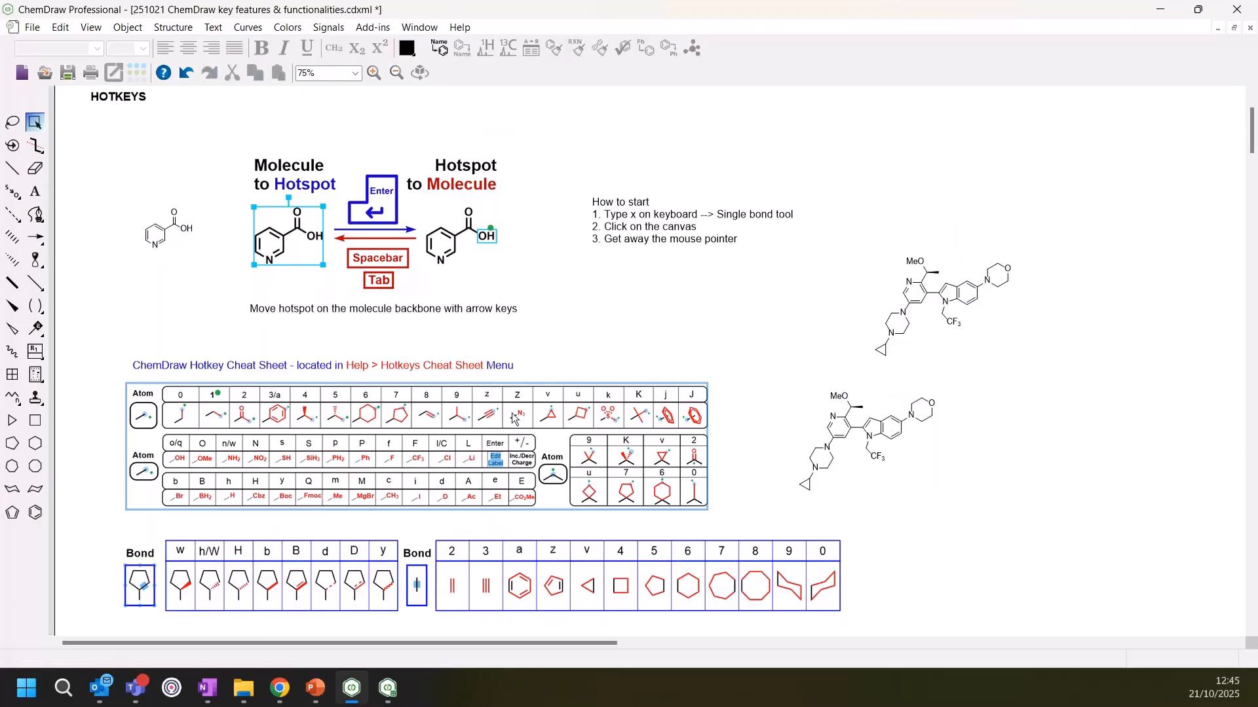
# Look over the hotkey tables and locate the Hotkeys Cheat Sheet in the program's help
pyautogui.scroll(-1, 813, 427)
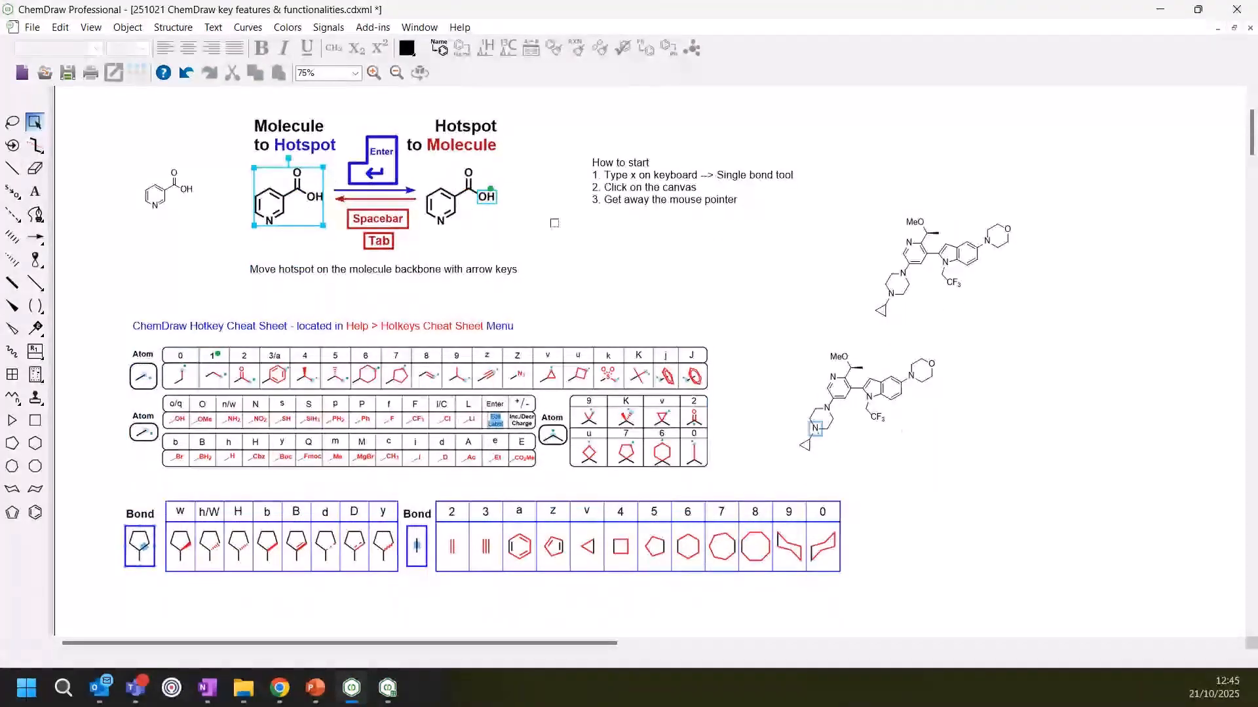
pyautogui.scroll(1, 554, 223)
pyautogui.click(458, 27)
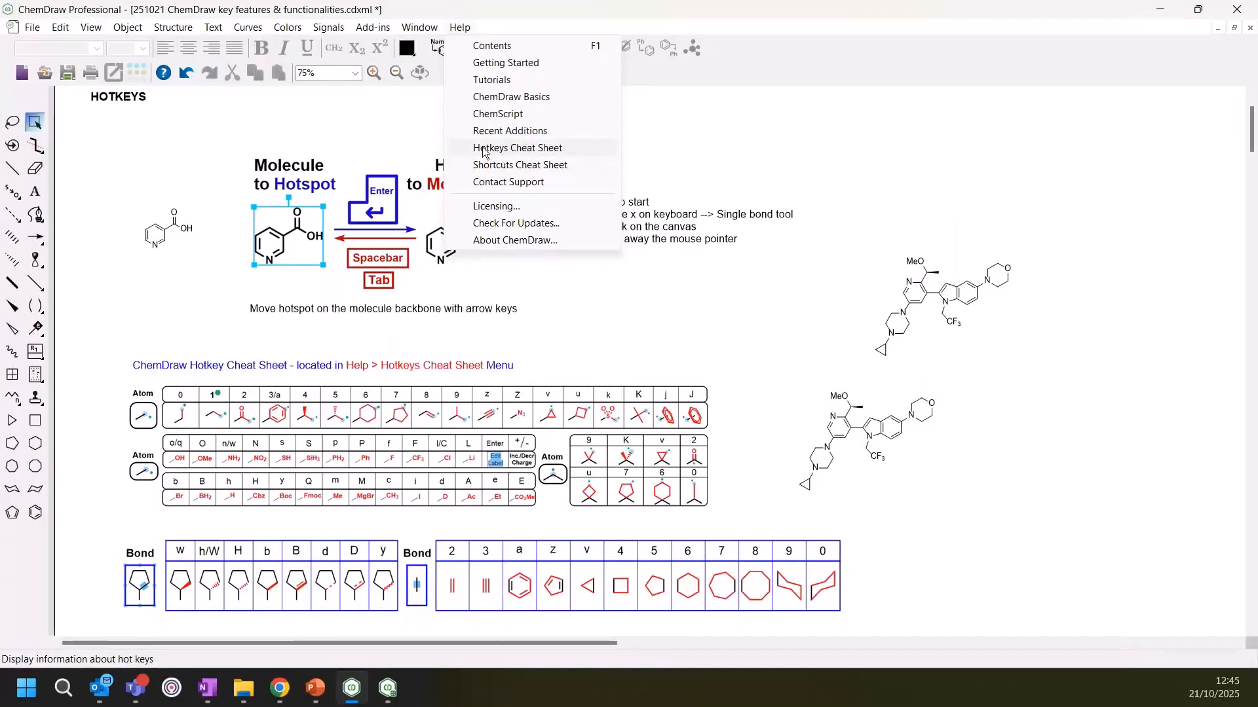
pyautogui.click(525, 34)
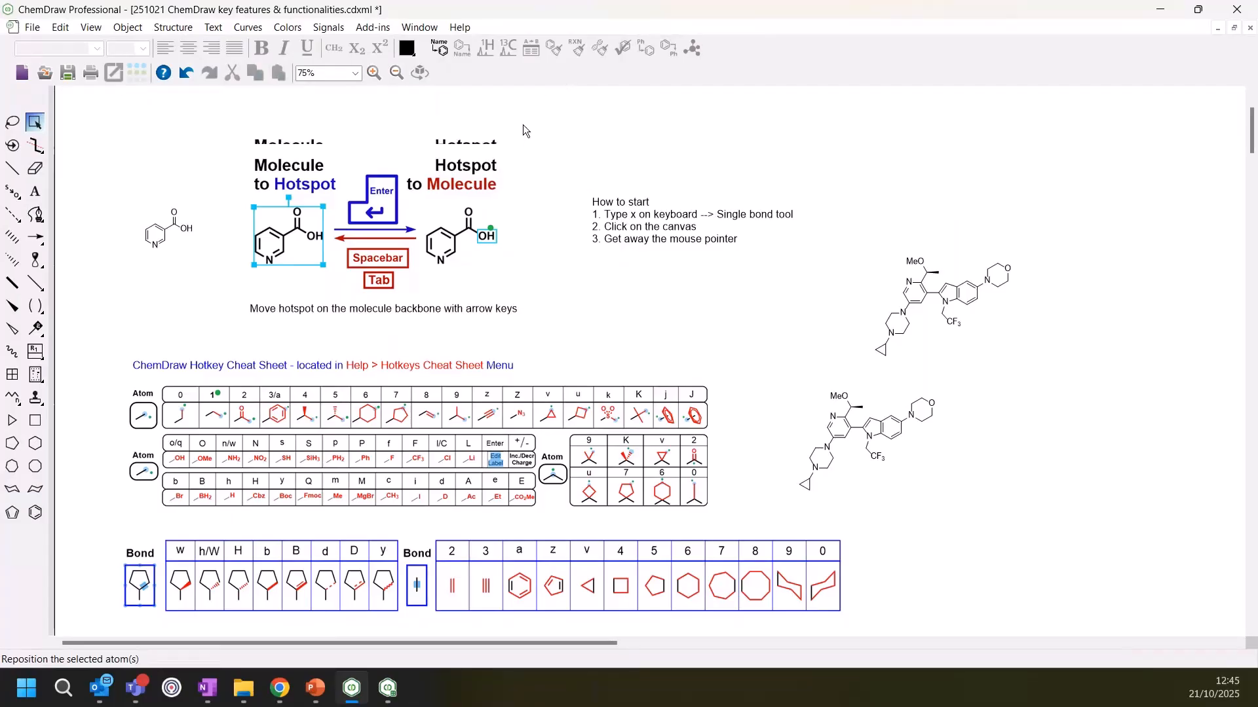
# In the Duplicate molecules section, lasso-select the lower nitro-trifluoromethylbenzene and clear the selection again
pyautogui.scroll(-3, 523, 125)
pyautogui.scroll(-12, 532, 140)
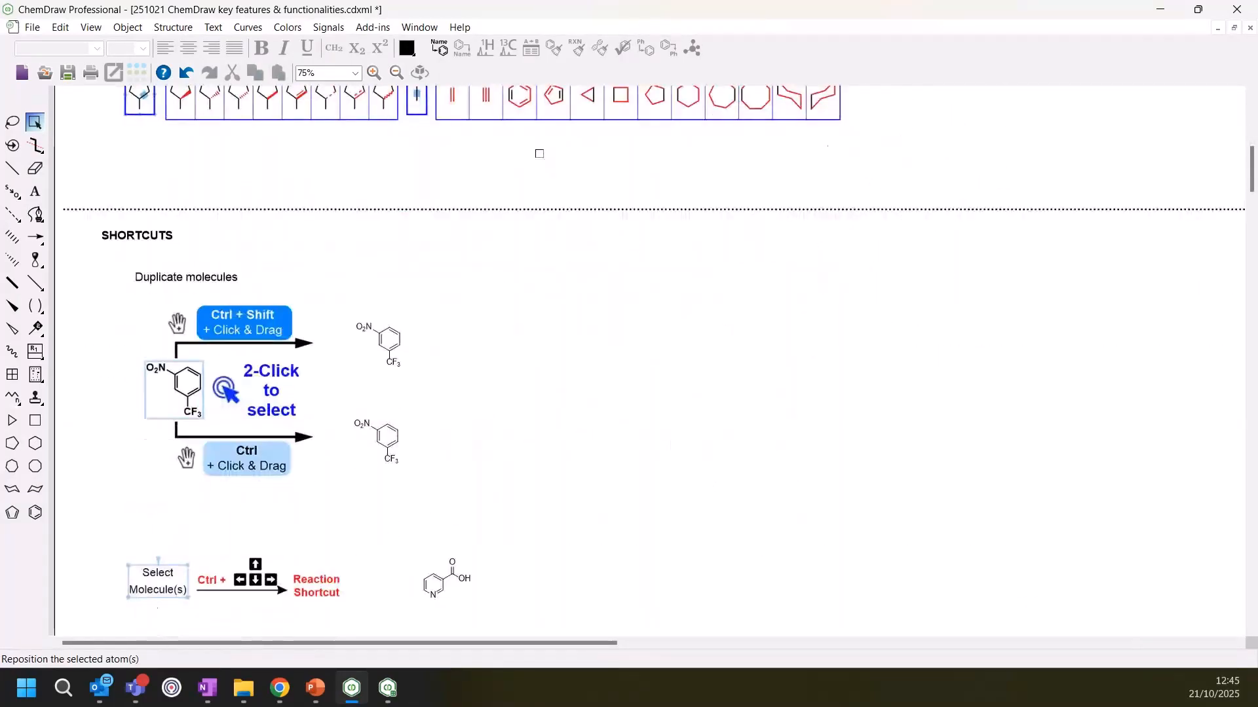
pyautogui.click(13, 123)
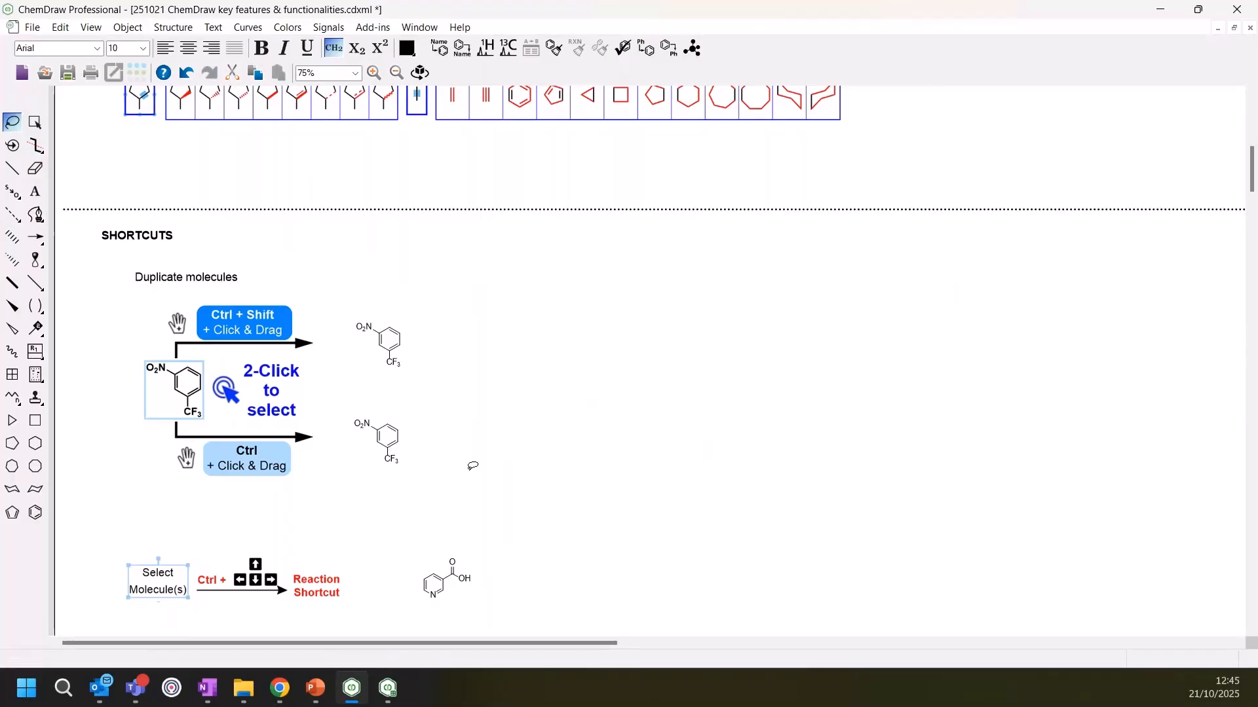
pyautogui.click(62, 28)
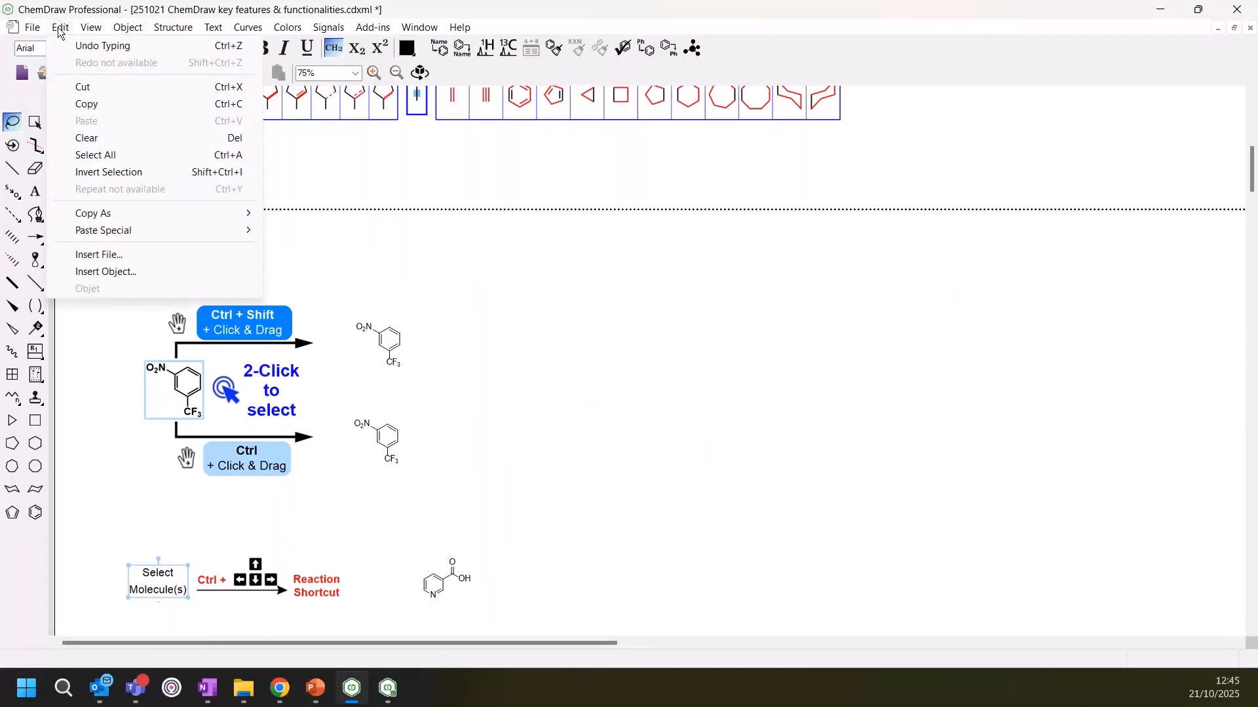
pyautogui.click(78, 12)
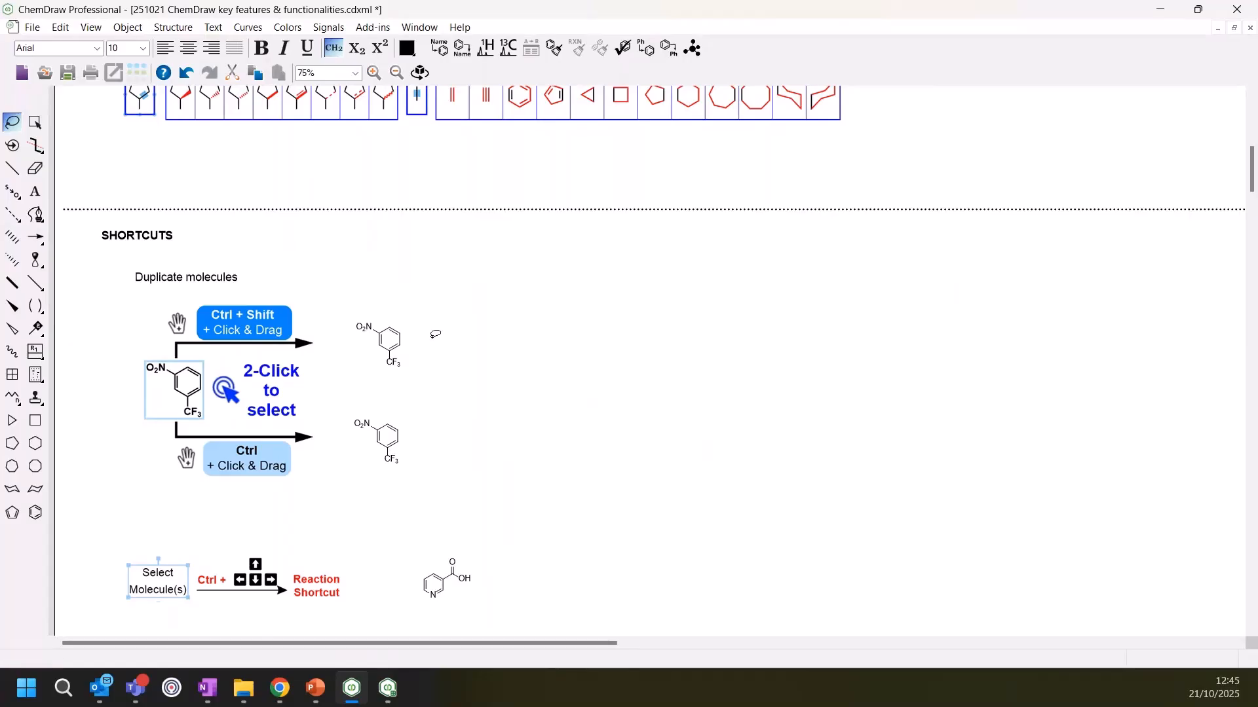
pyautogui.moveTo(483, 453)
pyautogui.mouseDown()
pyautogui.moveTo(401, 391)
pyautogui.moveTo(321, 426)
pyautogui.moveTo(390, 482)
pyautogui.mouseUp()
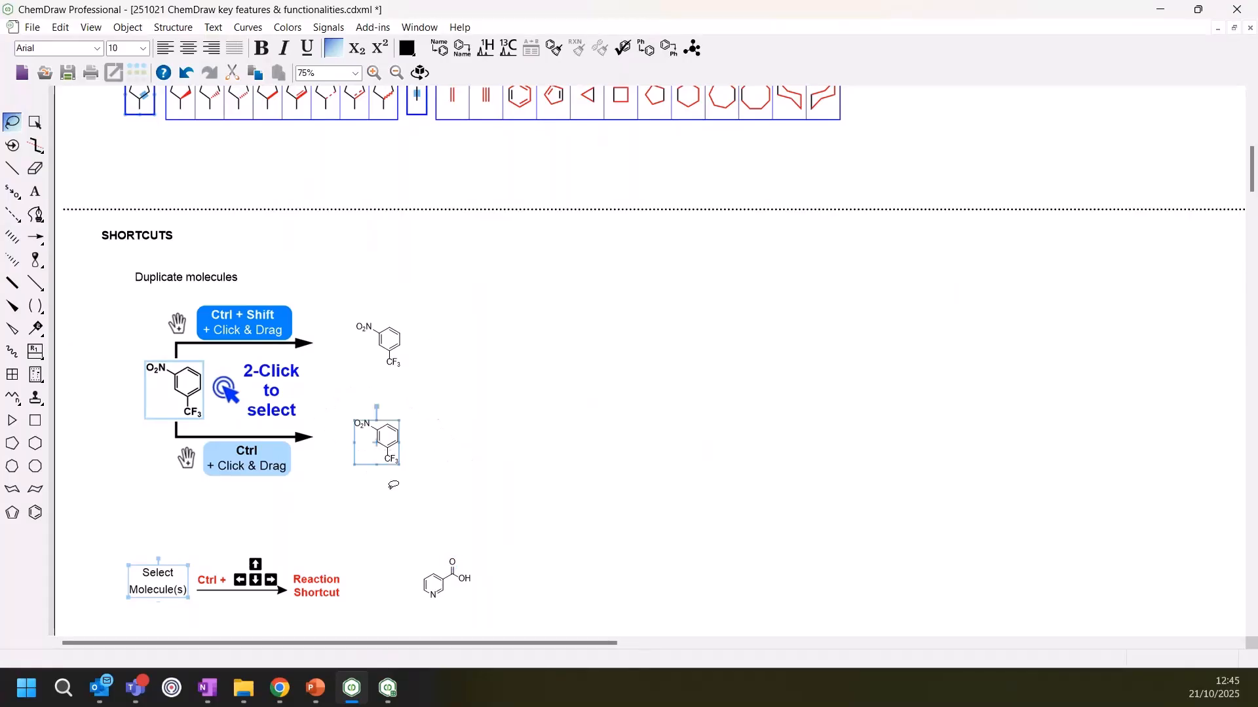
pyautogui.click(423, 525)
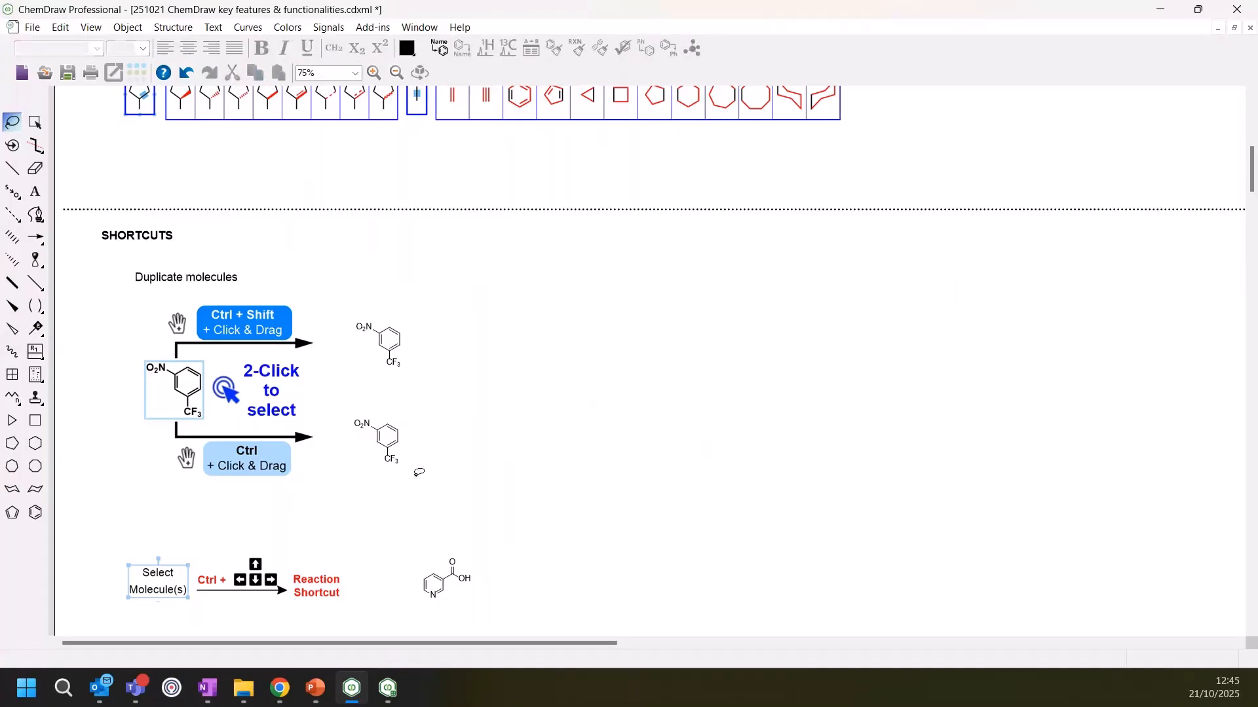
# Place three free copies of the lower nitro-trifluoromethylbenzene beside it and one horizontally aligned copy of the upper one
pyautogui.moveTo(414, 473)
pyautogui.mouseDown()
pyautogui.moveTo(424, 462)
pyautogui.moveTo(404, 398)
pyautogui.moveTo(370, 393)
pyautogui.moveTo(344, 439)
pyautogui.moveTo(389, 485)
pyautogui.moveTo(412, 474)
pyautogui.mouseUp()
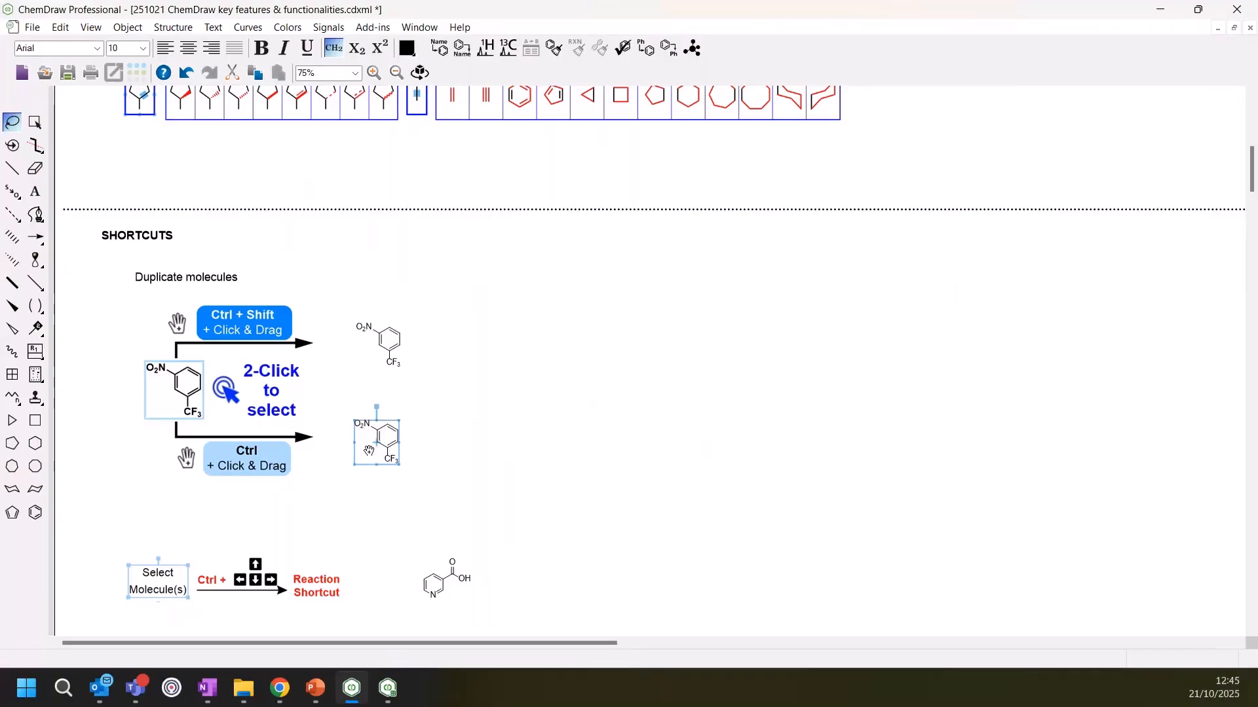
pyautogui.moveTo(369, 451); pyautogui.dragTo(484, 449)
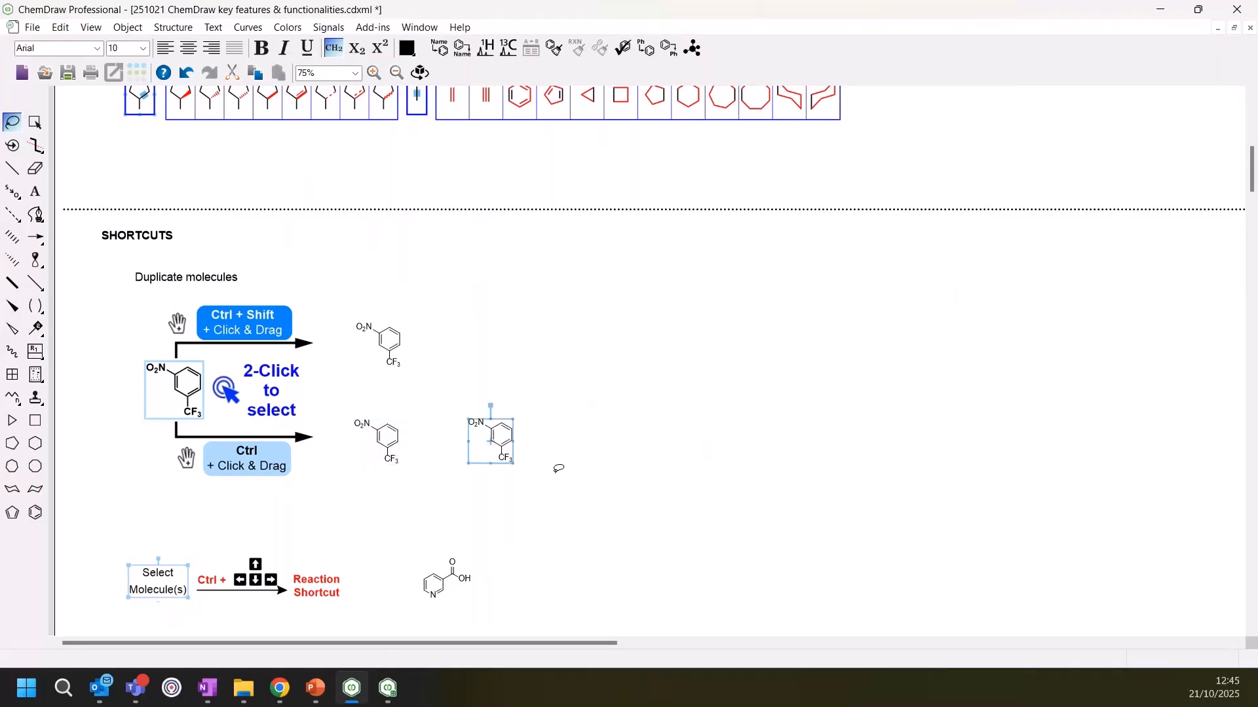
pyautogui.moveTo(495, 464); pyautogui.dragTo(674, 473)
pyautogui.moveTo(461, 336)
pyautogui.mouseDown()
pyautogui.moveTo(370, 300)
pyautogui.moveTo(354, 324)
pyautogui.moveTo(433, 367)
pyautogui.mouseUp()
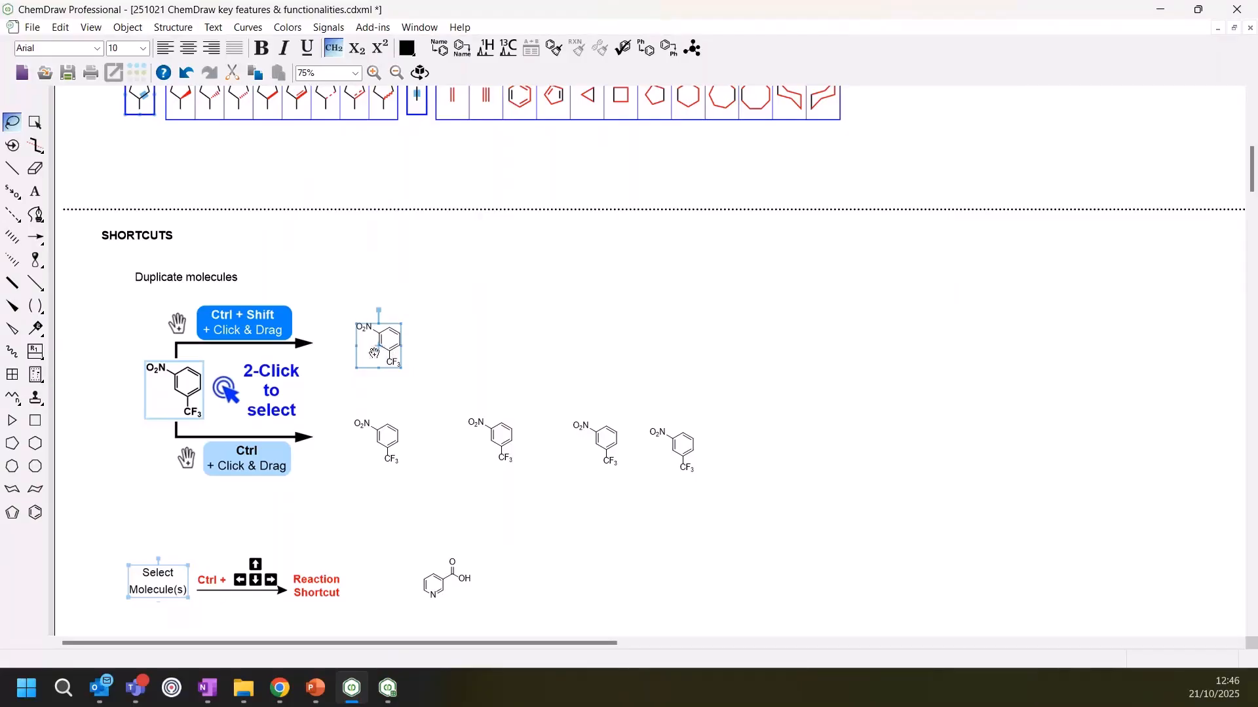
pyautogui.moveTo(373, 353); pyautogui.dragTo(514, 336)
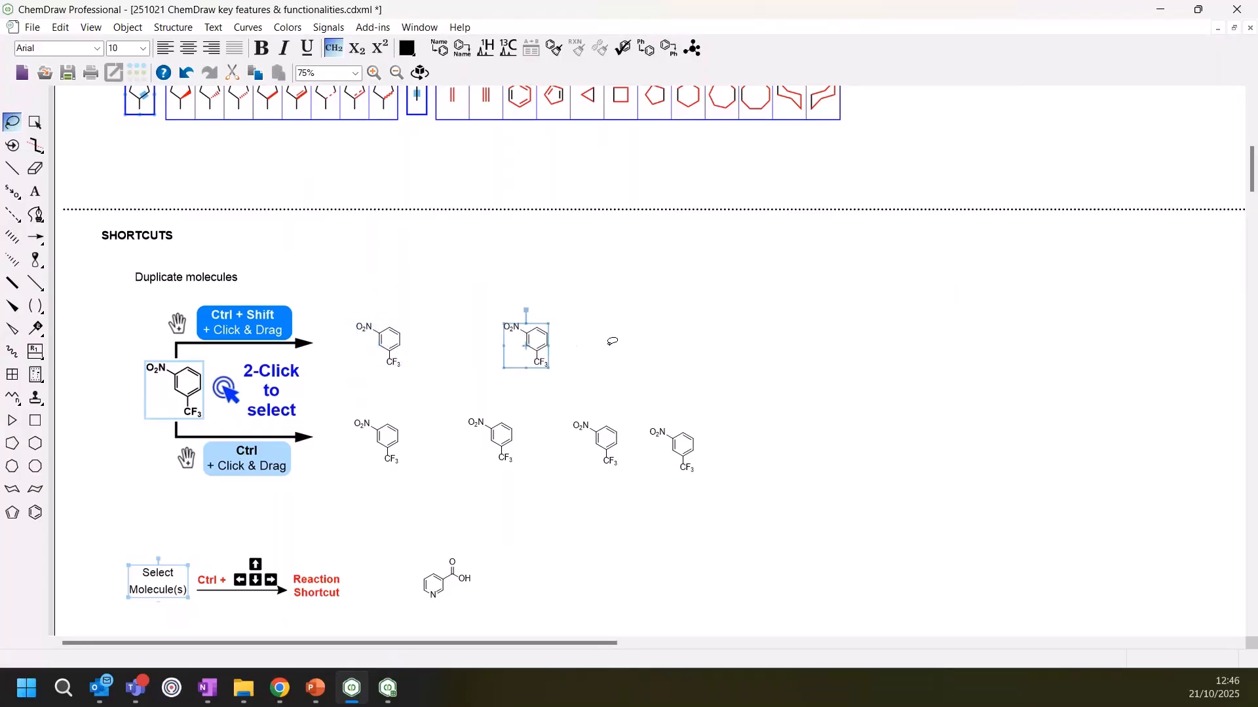
# Extend the nicotinic acid into a reaction scheme with arrows and copies going three times right, once up, once right and once down
pyautogui.scroll(-2, 588, 397)
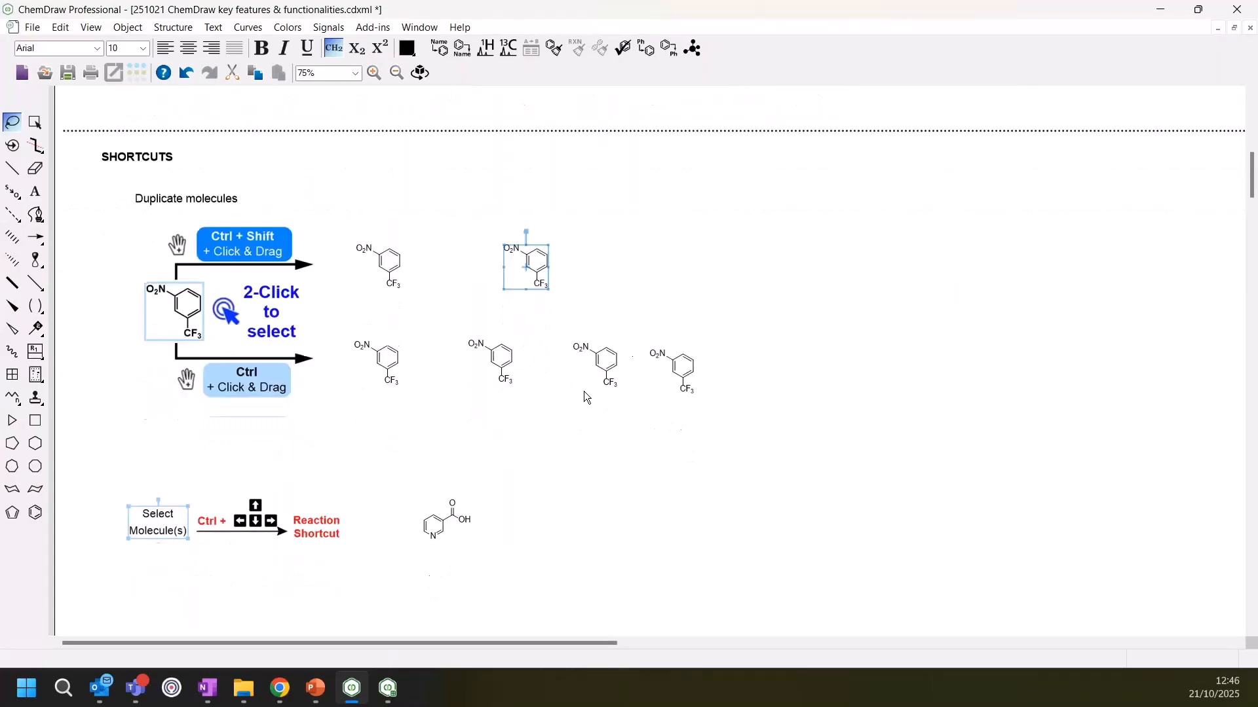
pyautogui.scroll(-1, 587, 398)
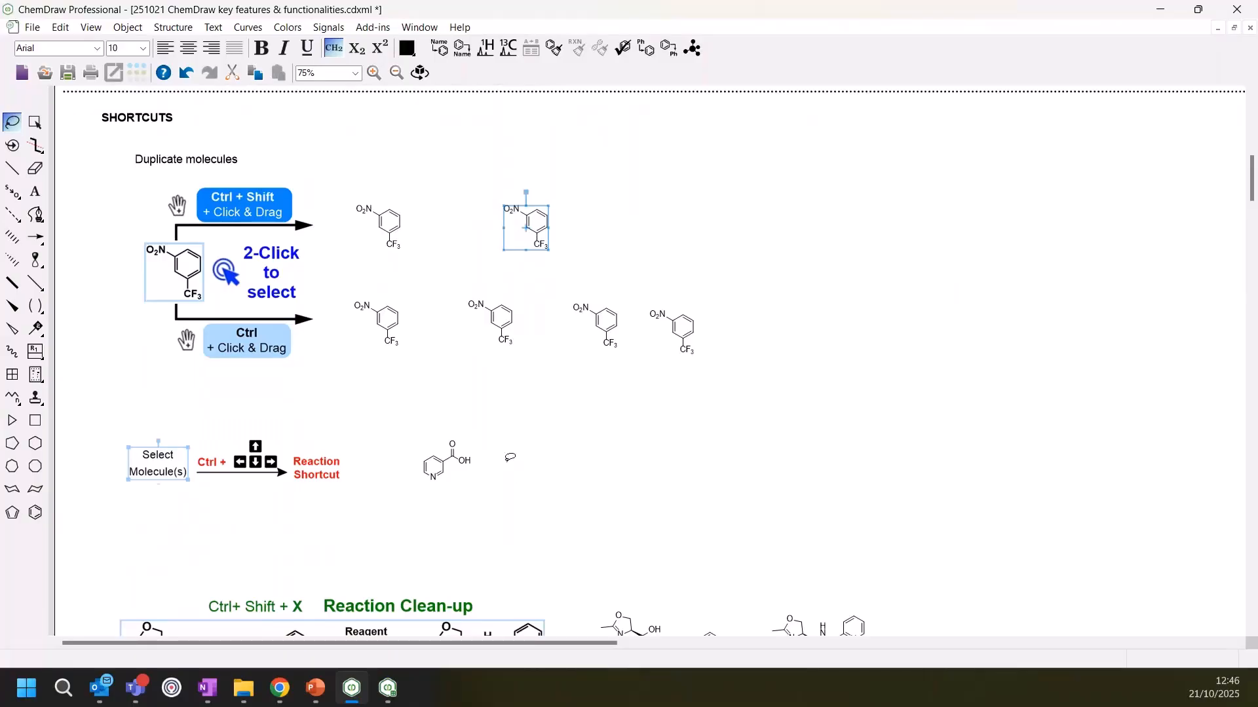
pyautogui.moveTo(510, 461)
pyautogui.mouseDown()
pyautogui.moveTo(424, 447)
pyautogui.moveTo(442, 505)
pyautogui.mouseUp()
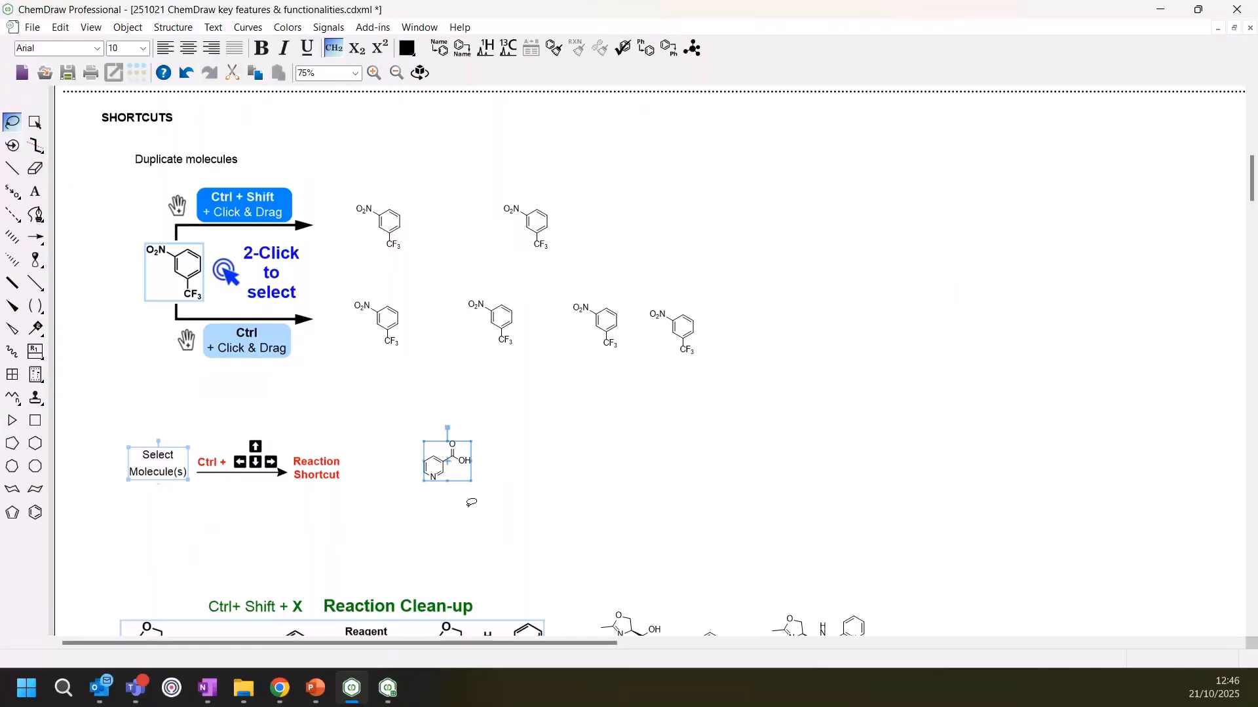
pyautogui.hotkey('ctrl', 'Right')
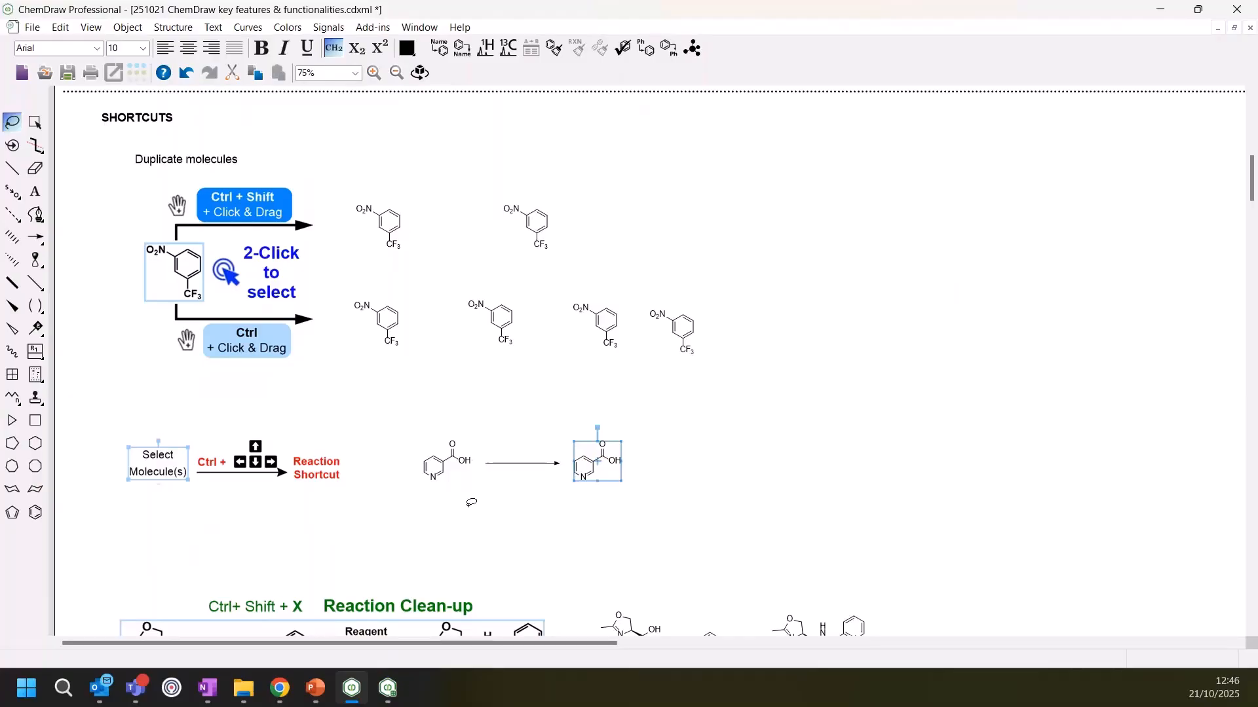
pyautogui.hotkey('ctrl', 'Right')
pyautogui.hotkey('ctrl', 'Right')
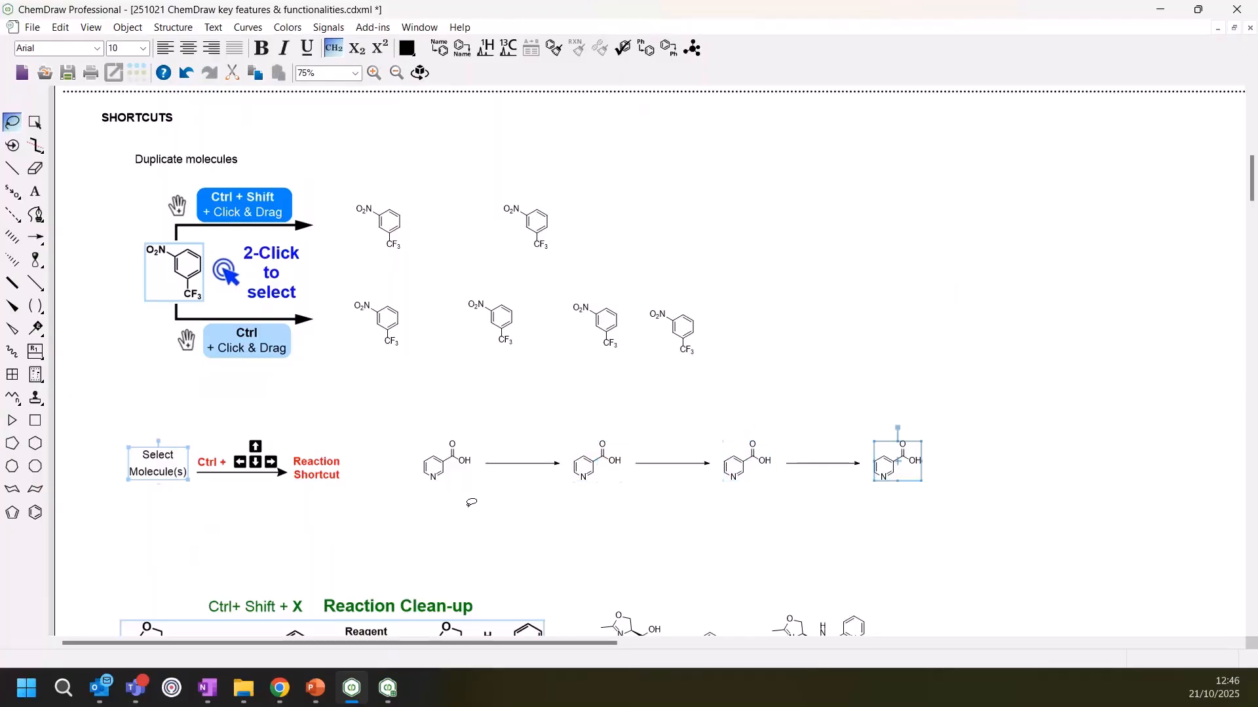
pyautogui.hotkey('ctrl', 'Up')
pyautogui.hotkey('ctrl', 'Right')
pyautogui.hotkey('ctrl', 'Down')
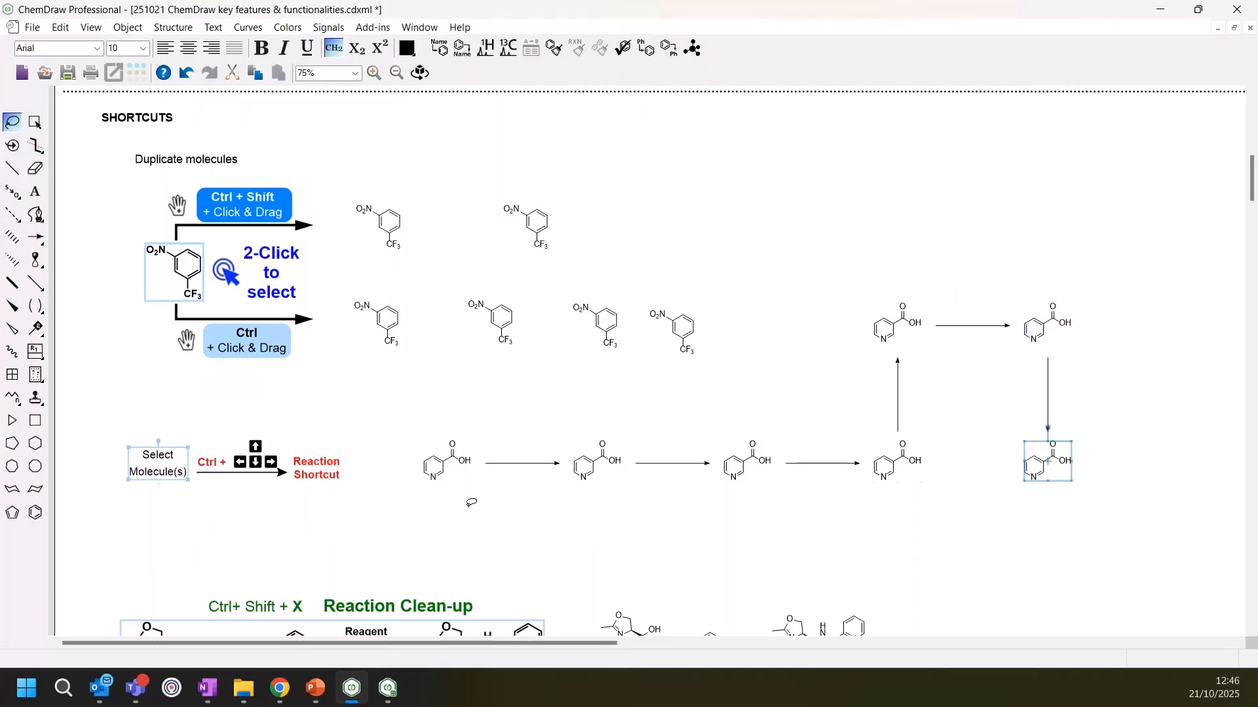
pyautogui.click(216, 482)
# Select the whole misaligned amide coupling reaction beside the Reaction Clean-up example and clean up the reaction
pyautogui.scroll(-1, 893, 528)
pyautogui.scroll(-2, 881, 561)
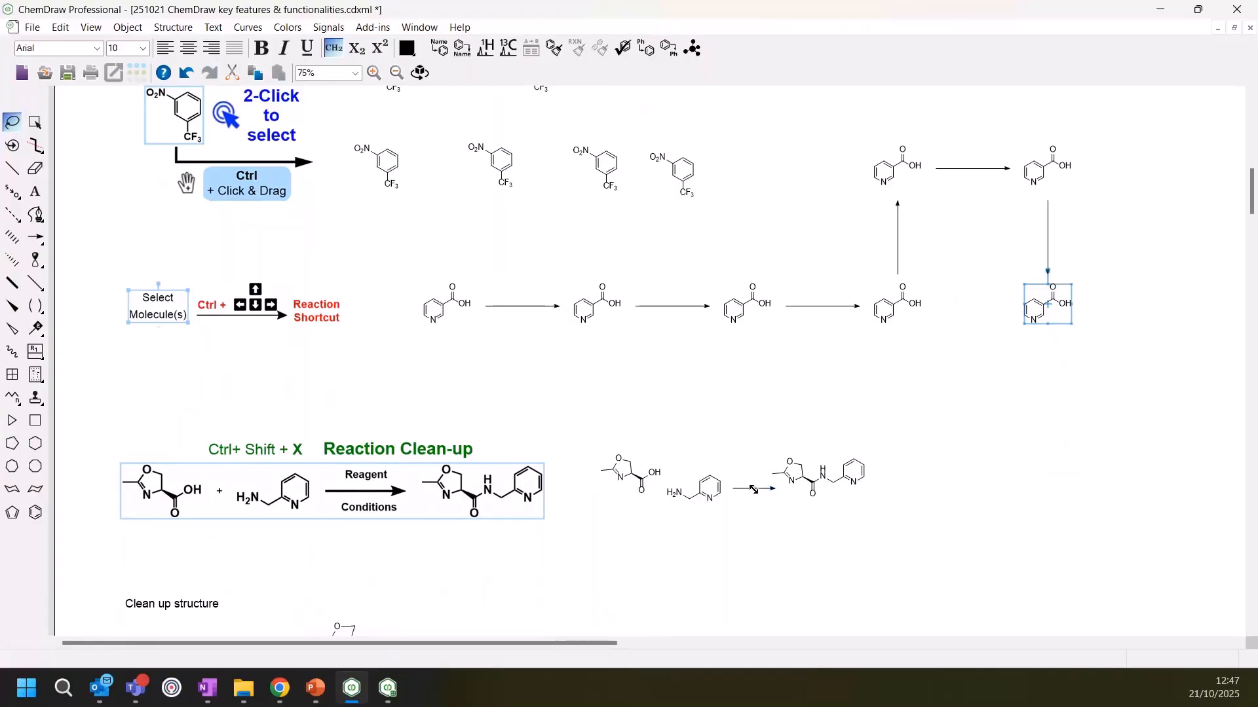
pyautogui.doubleClick(754, 490)
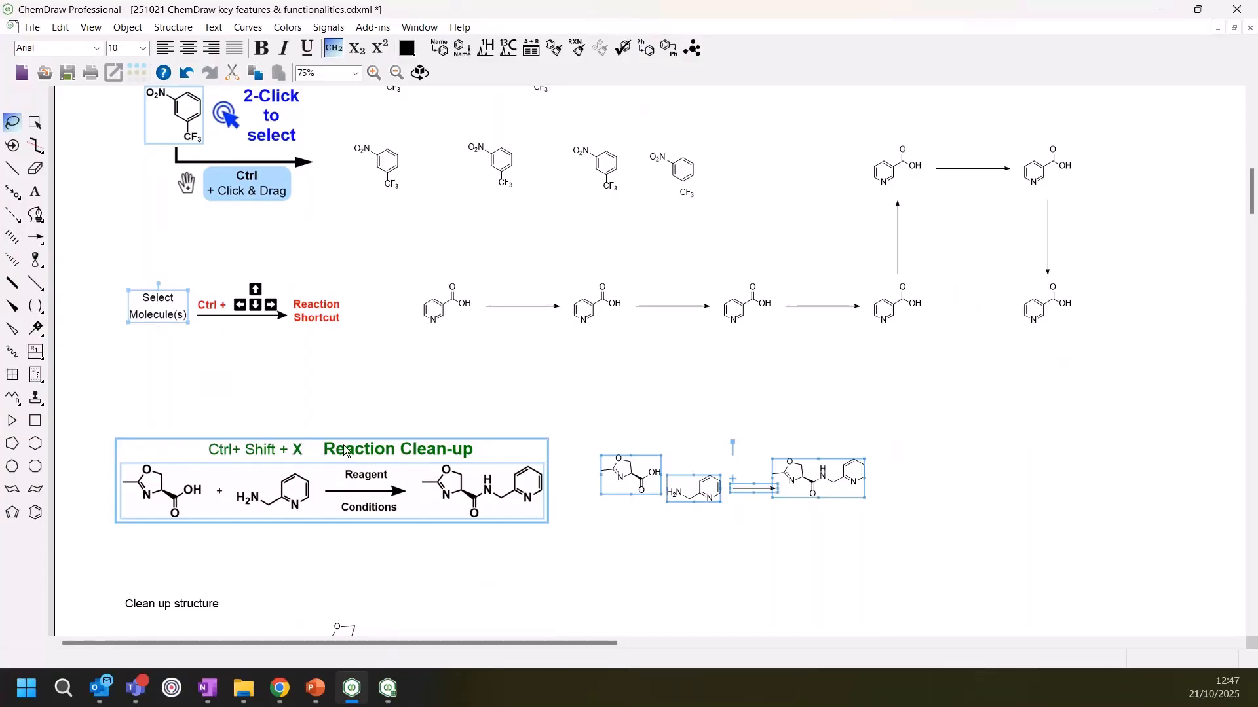
pyautogui.click(578, 52)
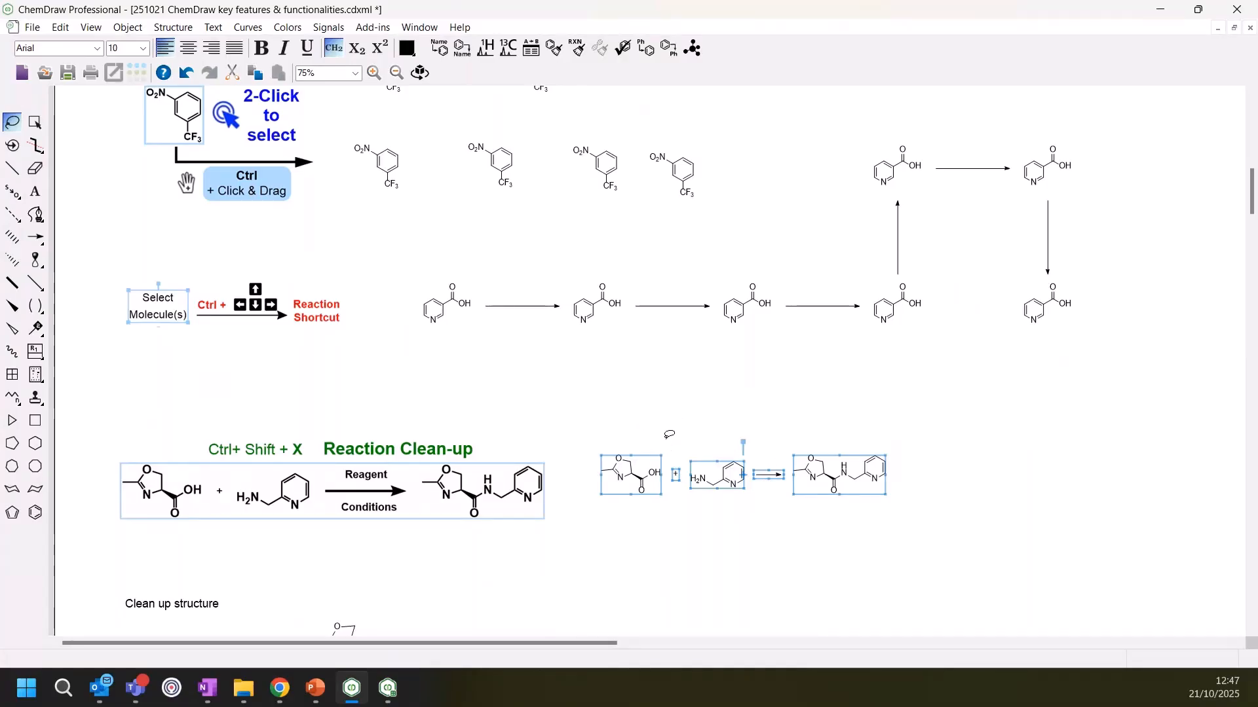
# Clean up the distorted methyl-oxazoline carboxylic acid in the Clean up structure section
pyautogui.scroll(-3, 526, 536)
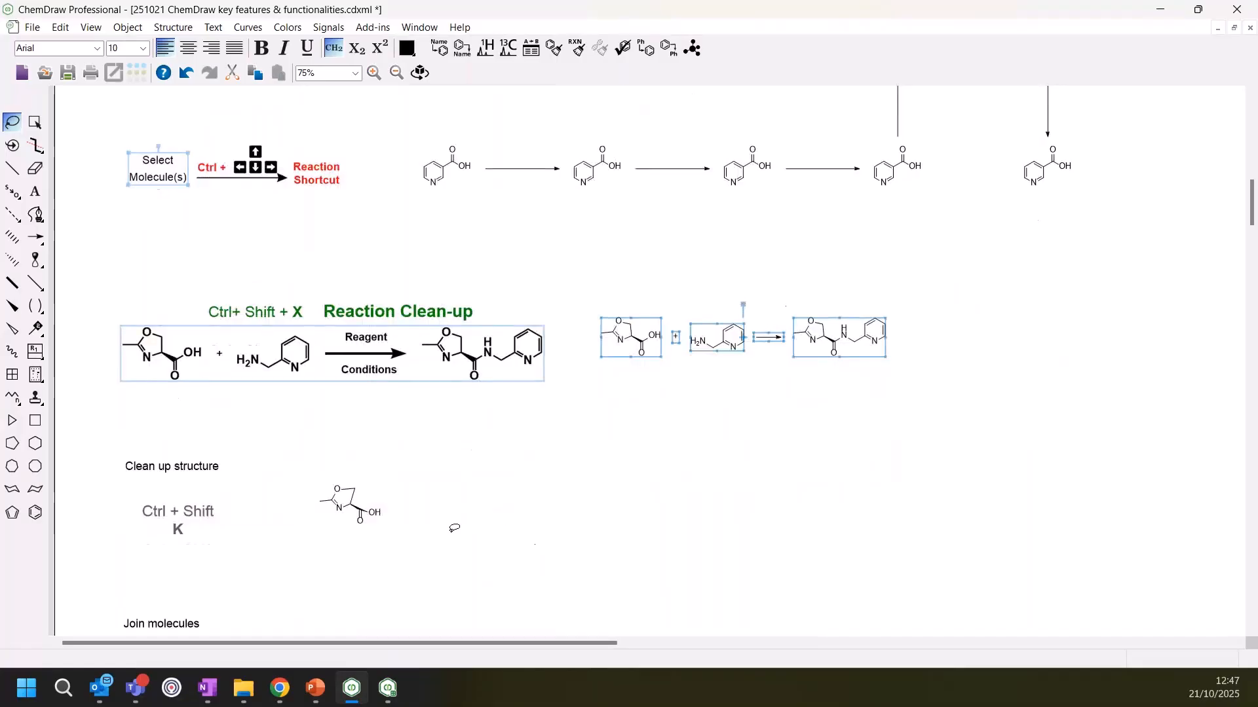
pyautogui.moveTo(398, 543)
pyautogui.mouseDown()
pyautogui.moveTo(413, 467)
pyautogui.moveTo(313, 469)
pyautogui.moveTo(374, 548)
pyautogui.mouseUp()
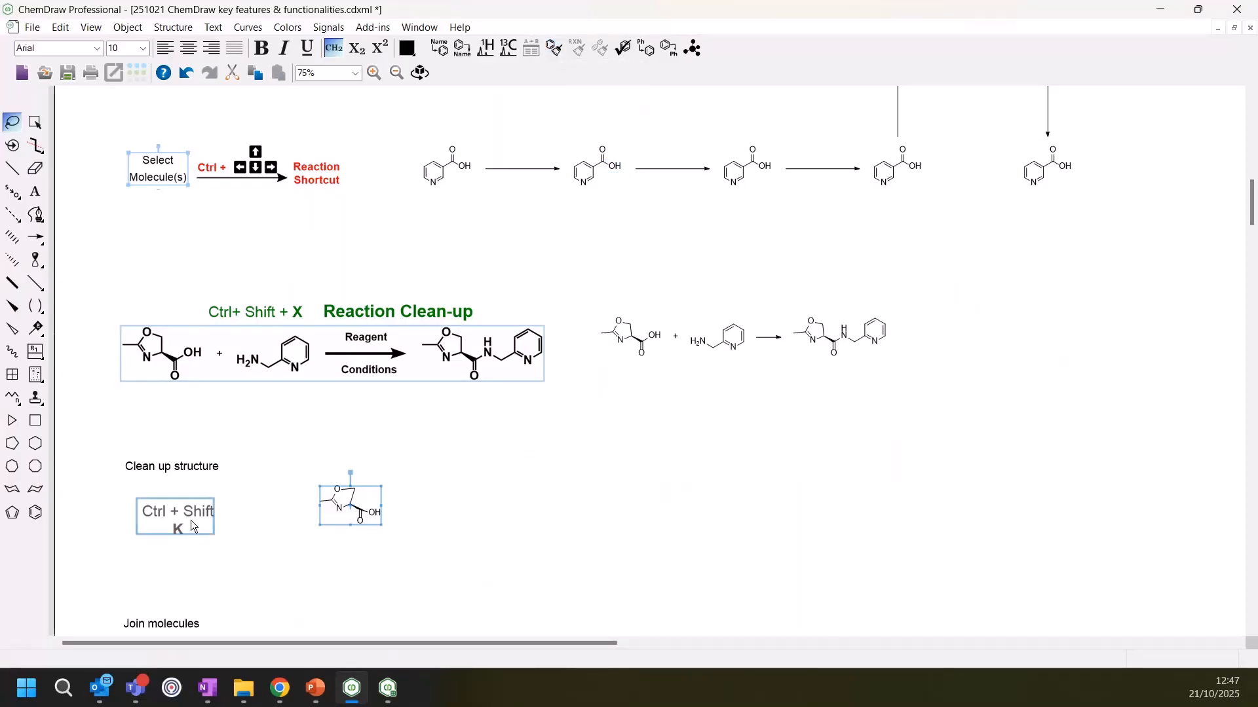
pyautogui.click(557, 54)
pyautogui.click(556, 54)
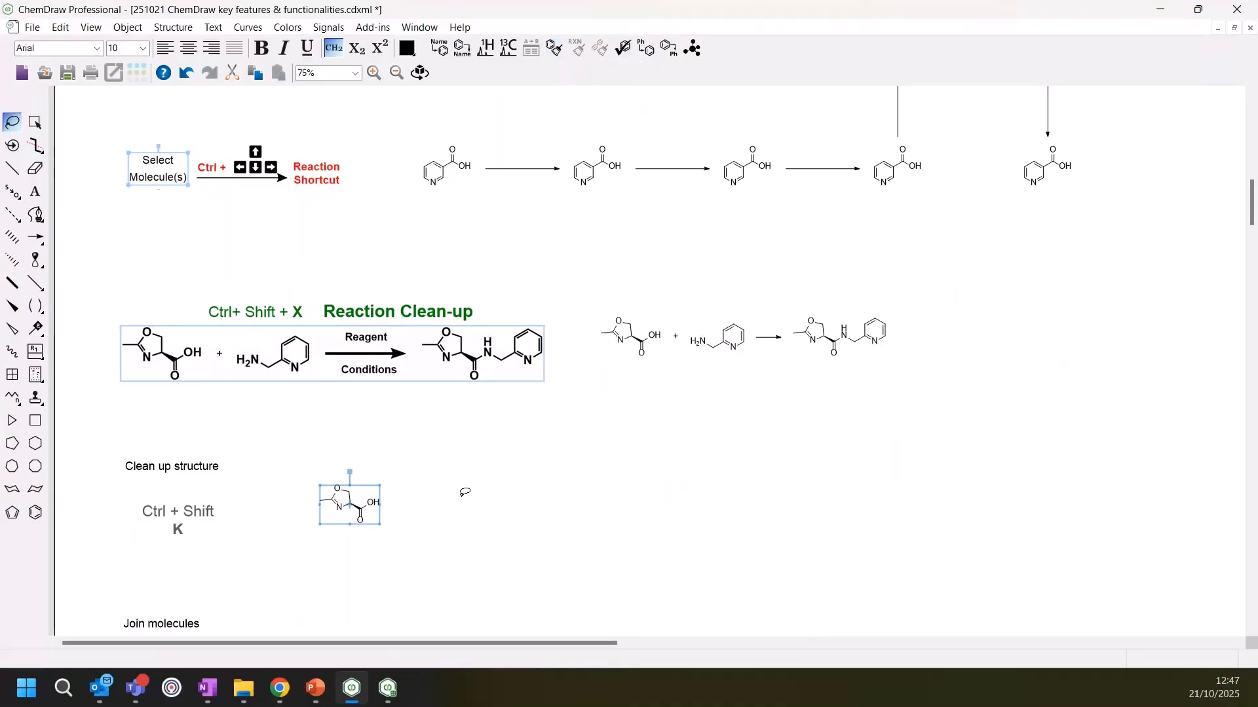
# Join the oxazoline acid and the aminomethylpyridine in the Join molecules section through their OH and H2N atoms
pyautogui.scroll(-1, 577, 445)
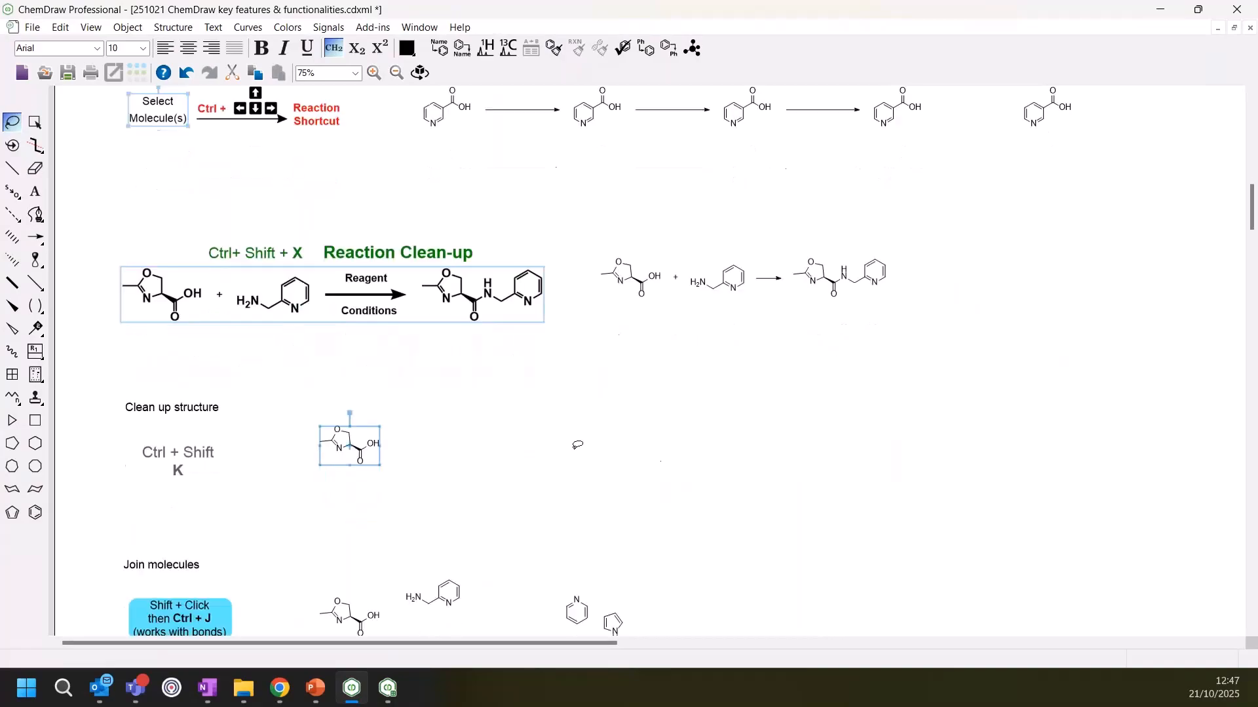
pyautogui.scroll(-3, 574, 449)
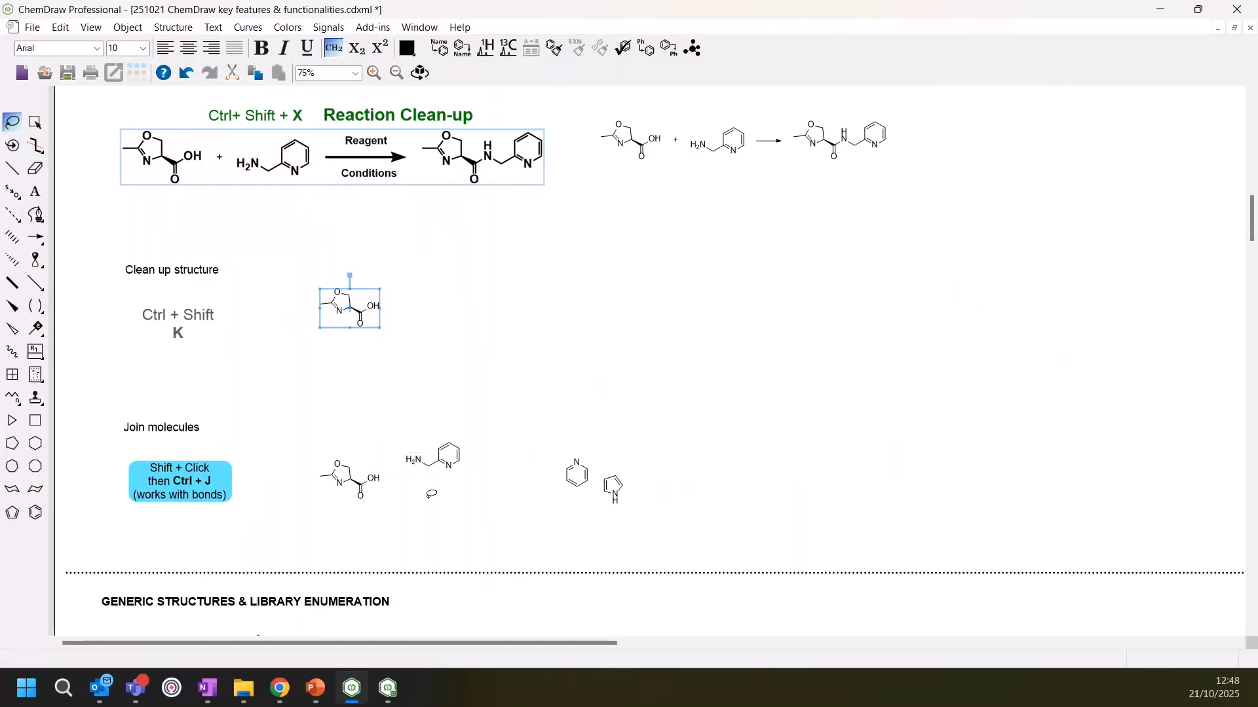
pyautogui.click(374, 478)
pyautogui.keyDown('shift'); pyautogui.click(415, 462); pyautogui.keyUp('shift')
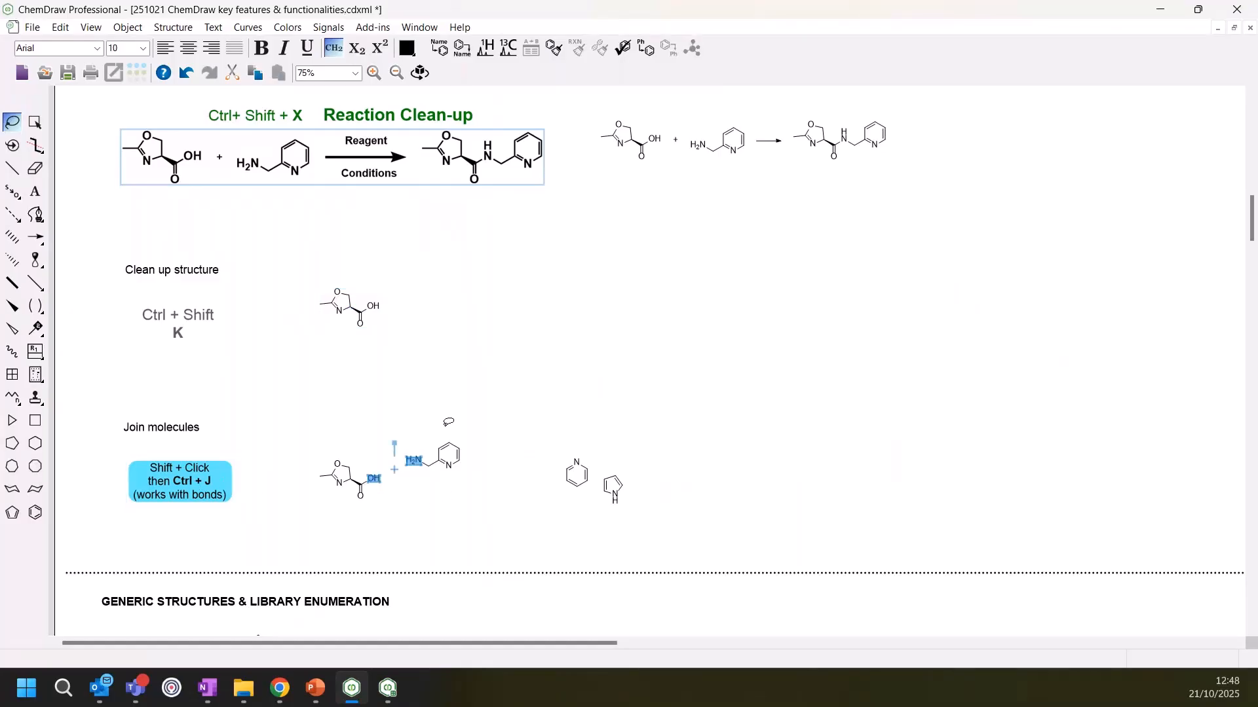
pyautogui.hotkey('ctrl', 'j')
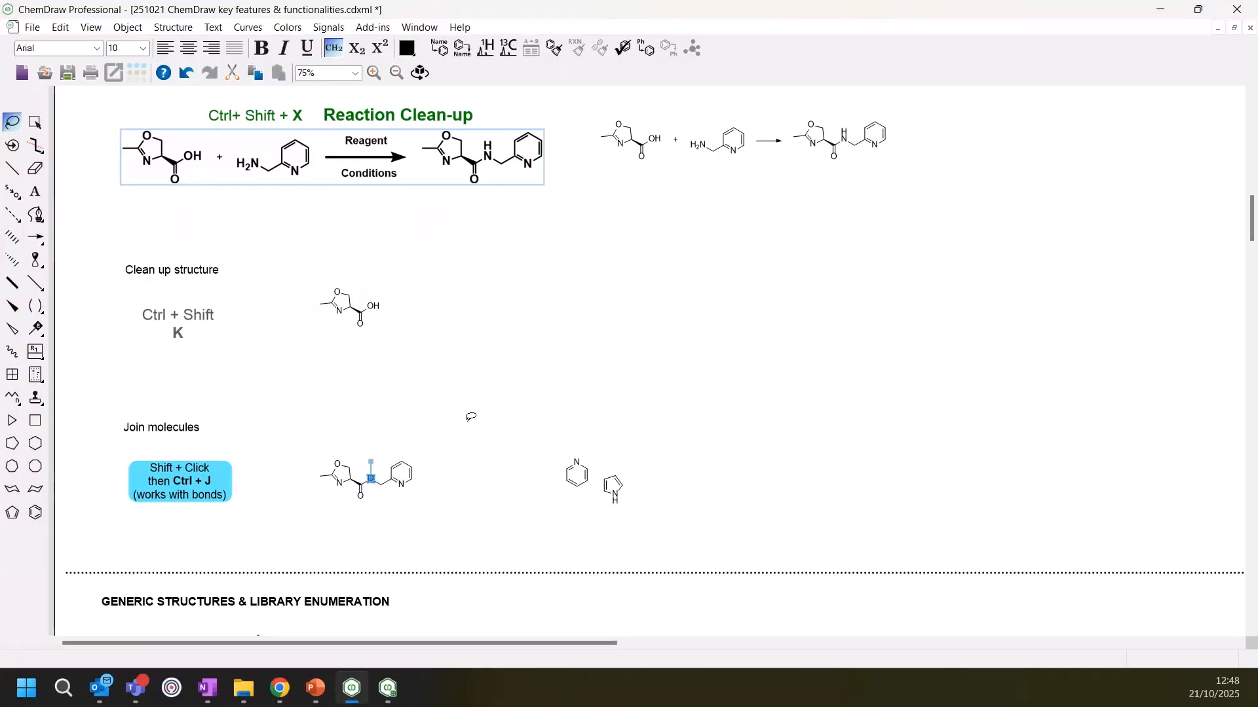
pyautogui.click(602, 527)
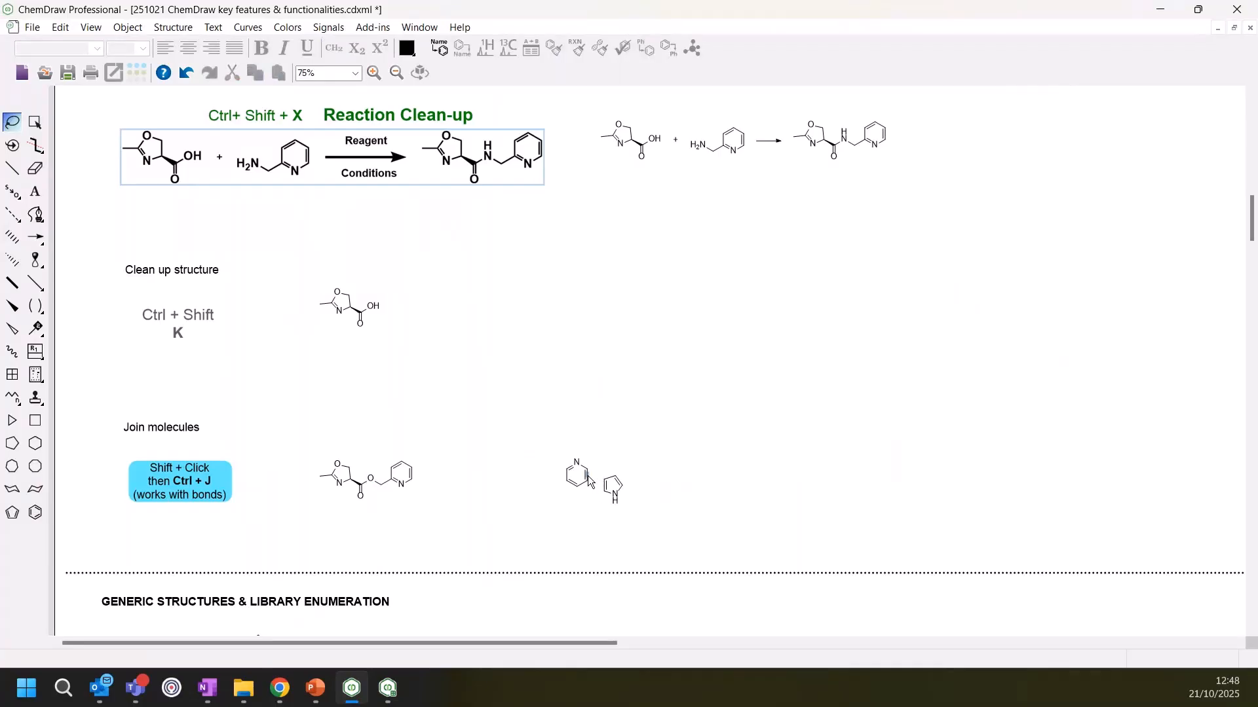
# Fuse the pyridine and pyrrole rings by joining their facing bonds, and clean up the resulting bicycle
pyautogui.click(604, 488)
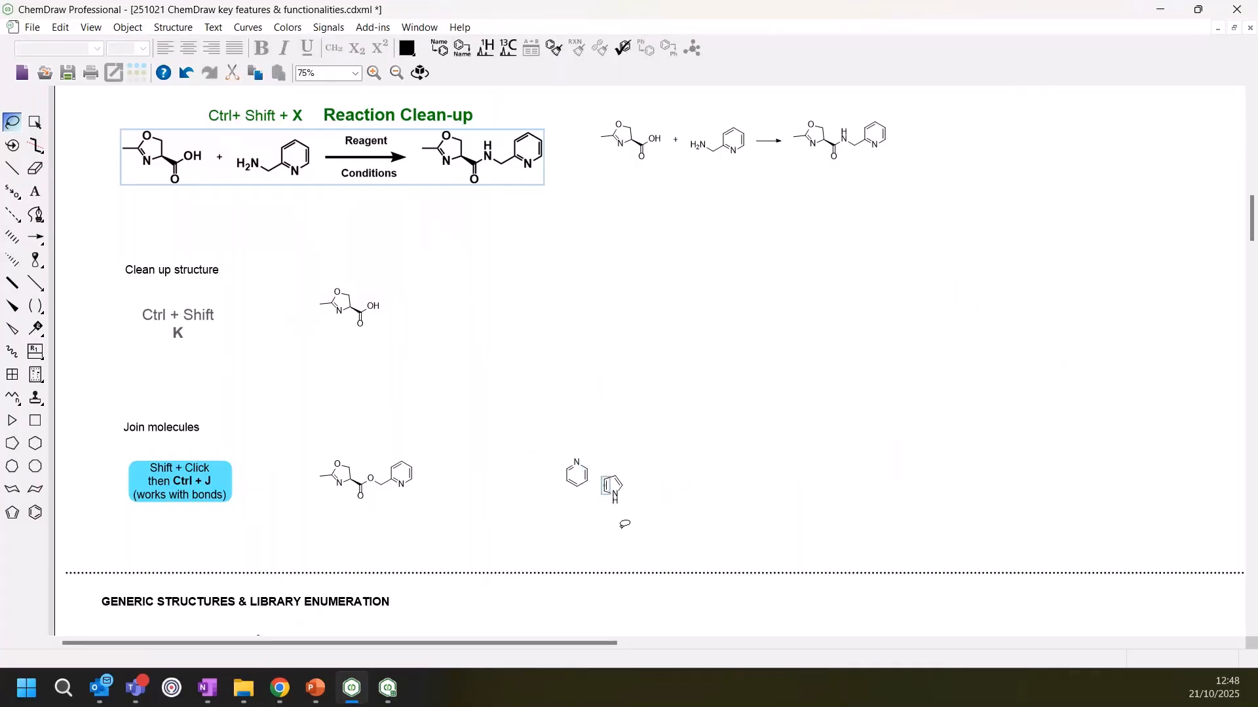
pyautogui.keyDown('shift'); pyautogui.click(587, 477); pyautogui.keyUp('shift')
pyautogui.hotkey('ctrl', 'j')
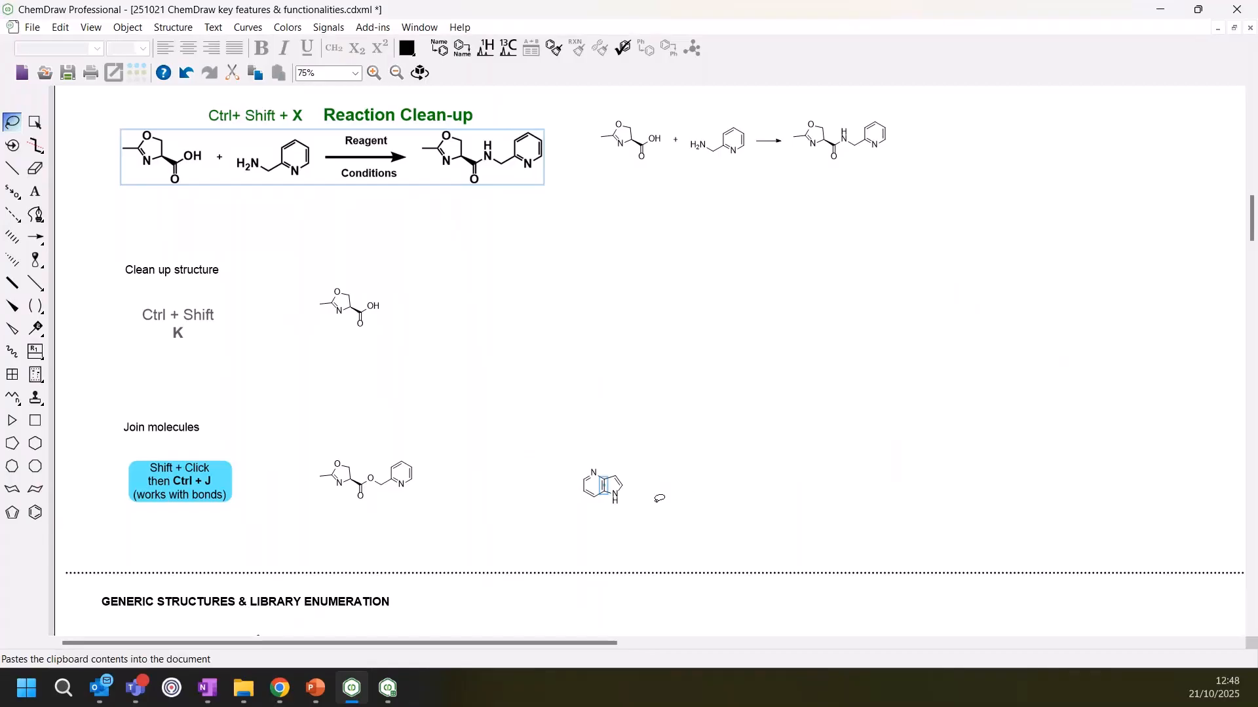
pyautogui.moveTo(663, 507)
pyautogui.mouseDown()
pyautogui.moveTo(534, 492)
pyautogui.moveTo(629, 458)
pyautogui.mouseUp()
pyautogui.hotkey('ctrl', 'shift', 'k')
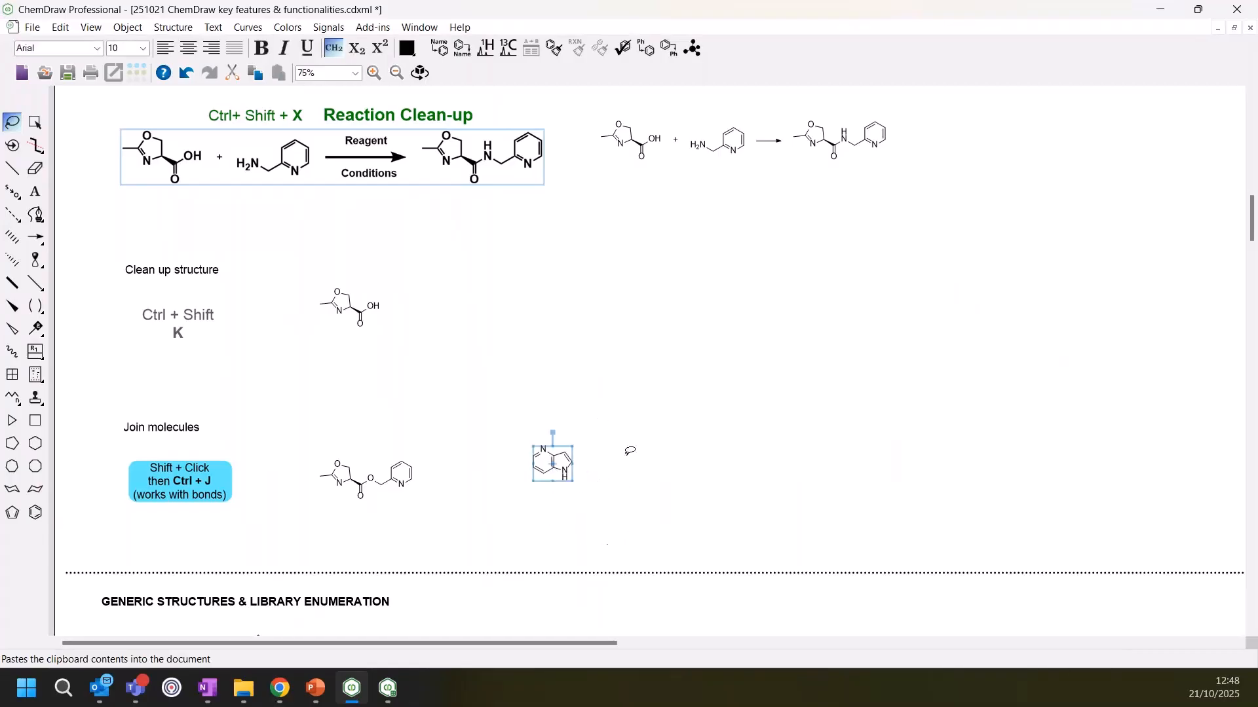
pyautogui.click(666, 434)
# Look over the Generic Structures & Library Enumeration section and continue to the Name to Structure section
pyautogui.scroll(-4, 667, 434)
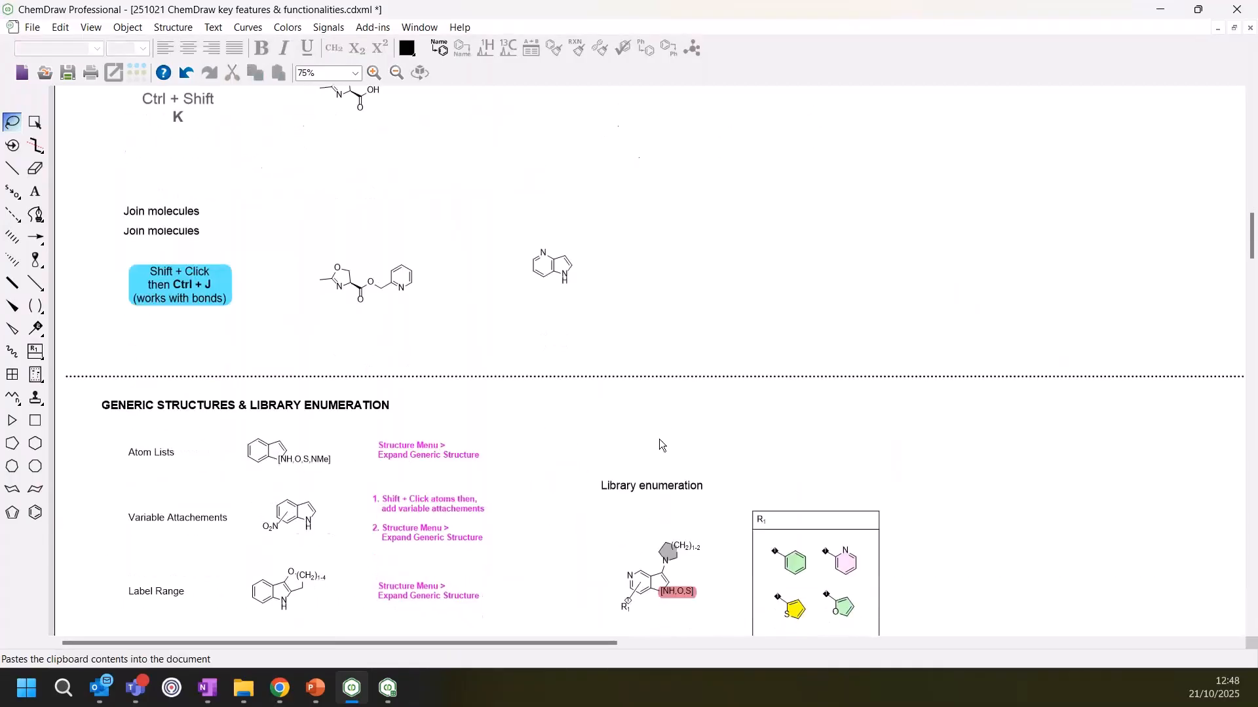
pyautogui.scroll(-2, 660, 444)
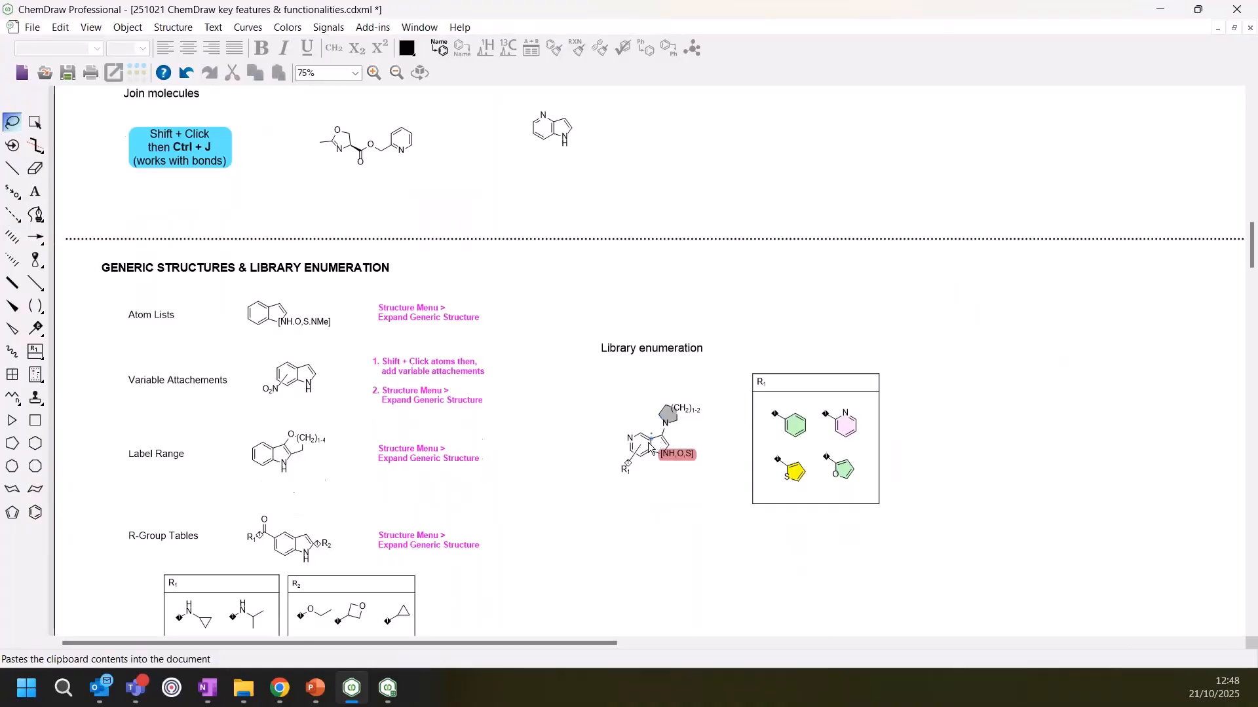
pyautogui.scroll(-1, 645, 450)
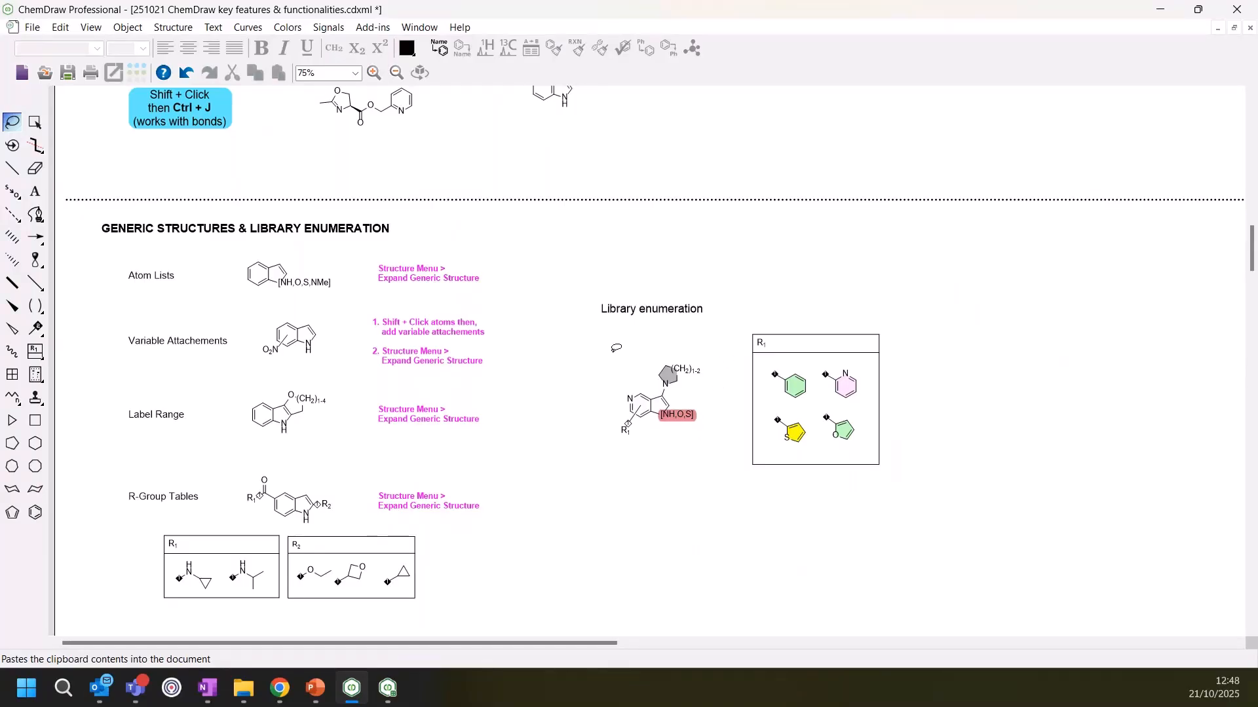
pyautogui.scroll(-1, 607, 544)
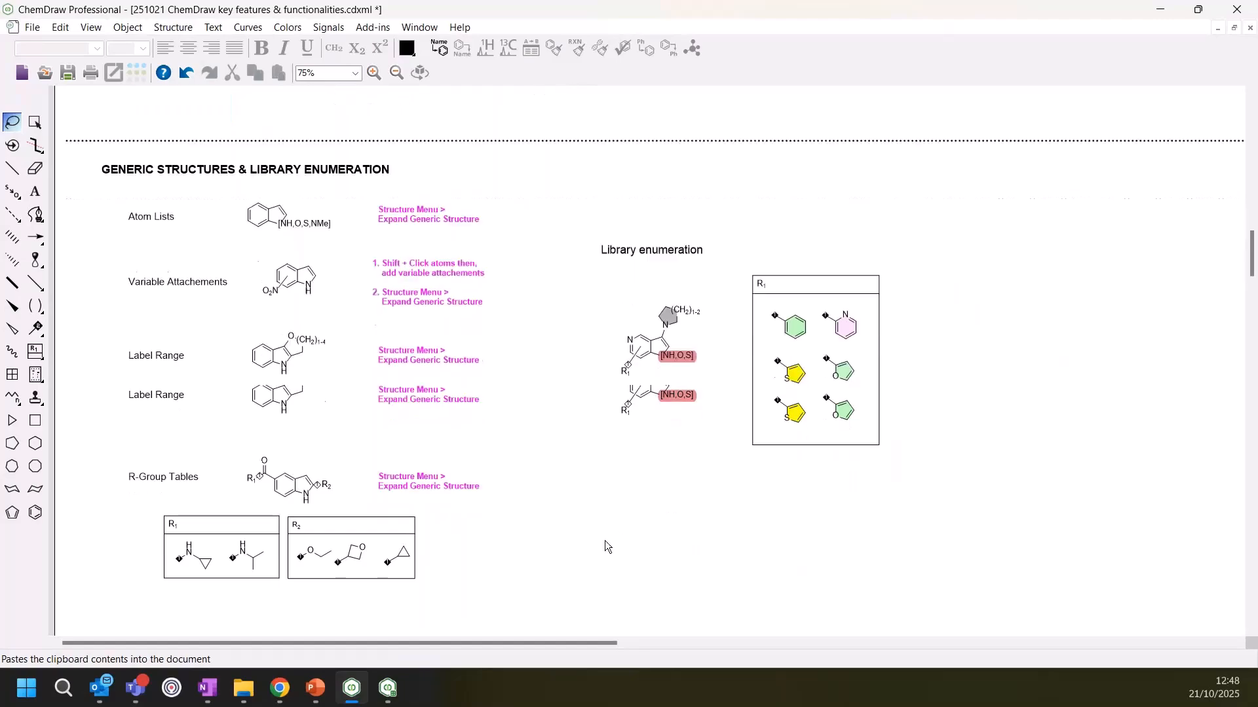
pyautogui.scroll(-6, 606, 547)
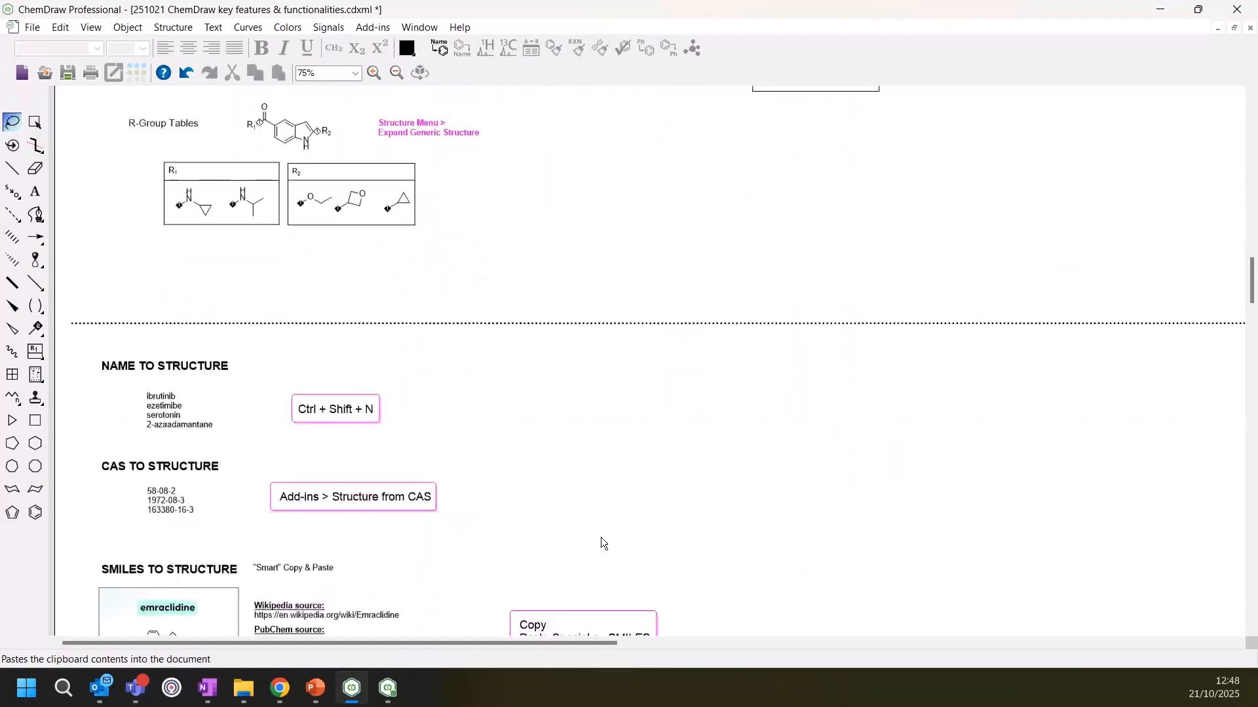
pyautogui.scroll(-1, 604, 532)
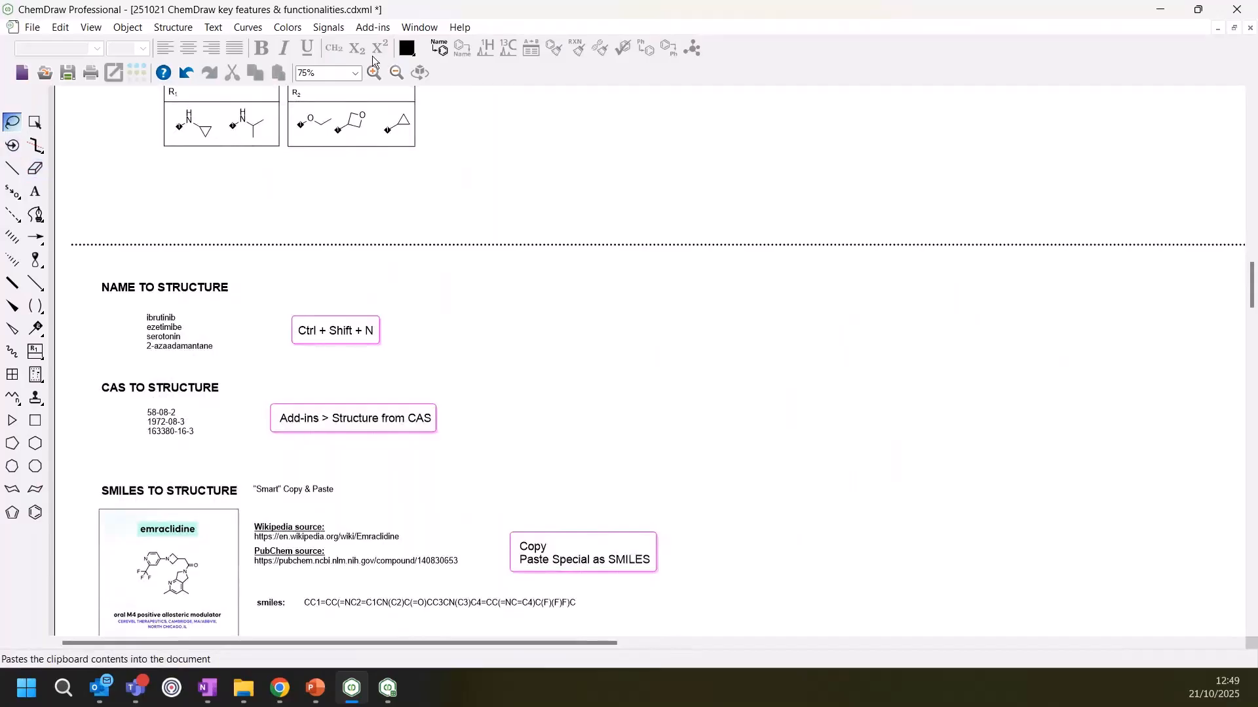
pyautogui.click(440, 50)
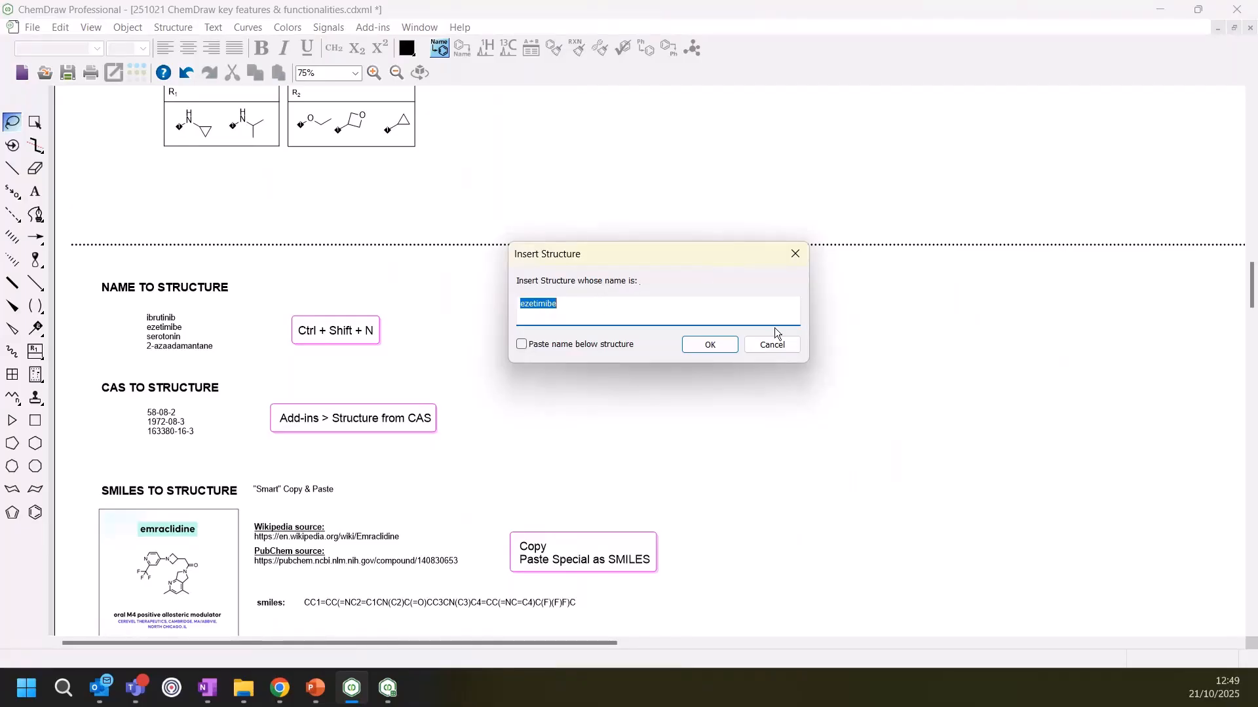
pyautogui.click(790, 255)
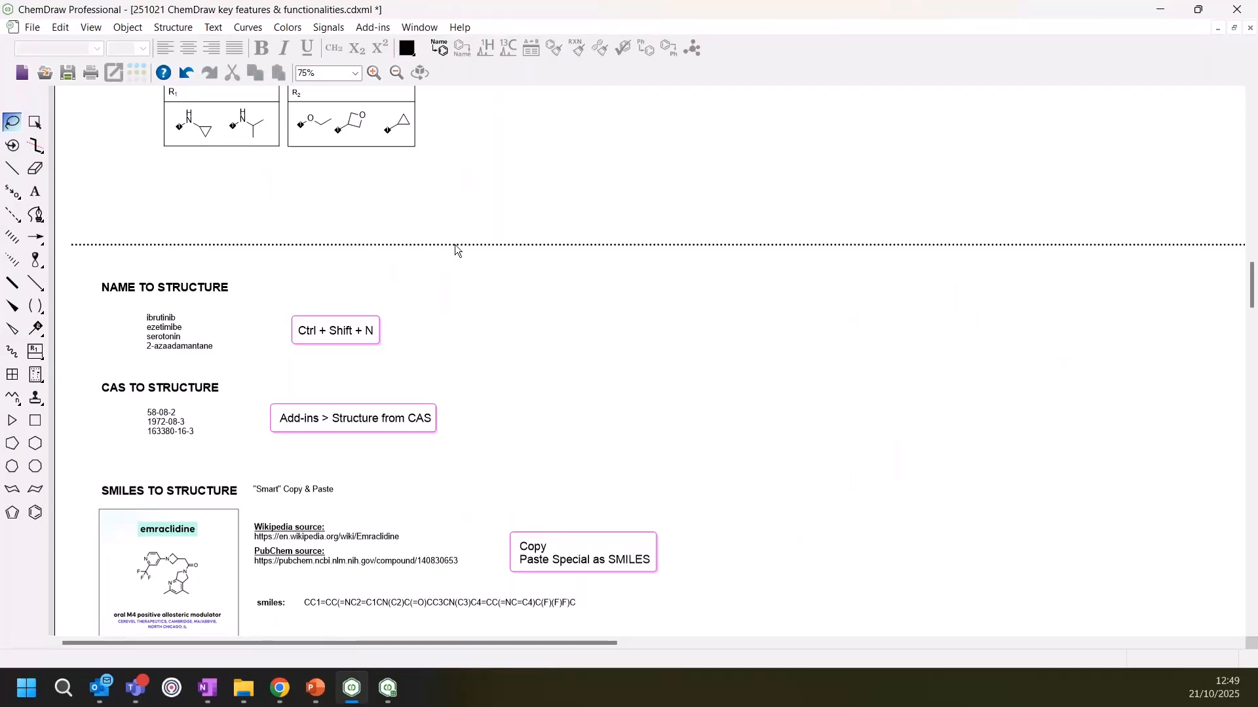
# Insert the structure for CAS number 1972-08-3 from ChemACX.com and move it to the blank area beside the two large molecules in the Hotkeys section
pyautogui.click(371, 28)
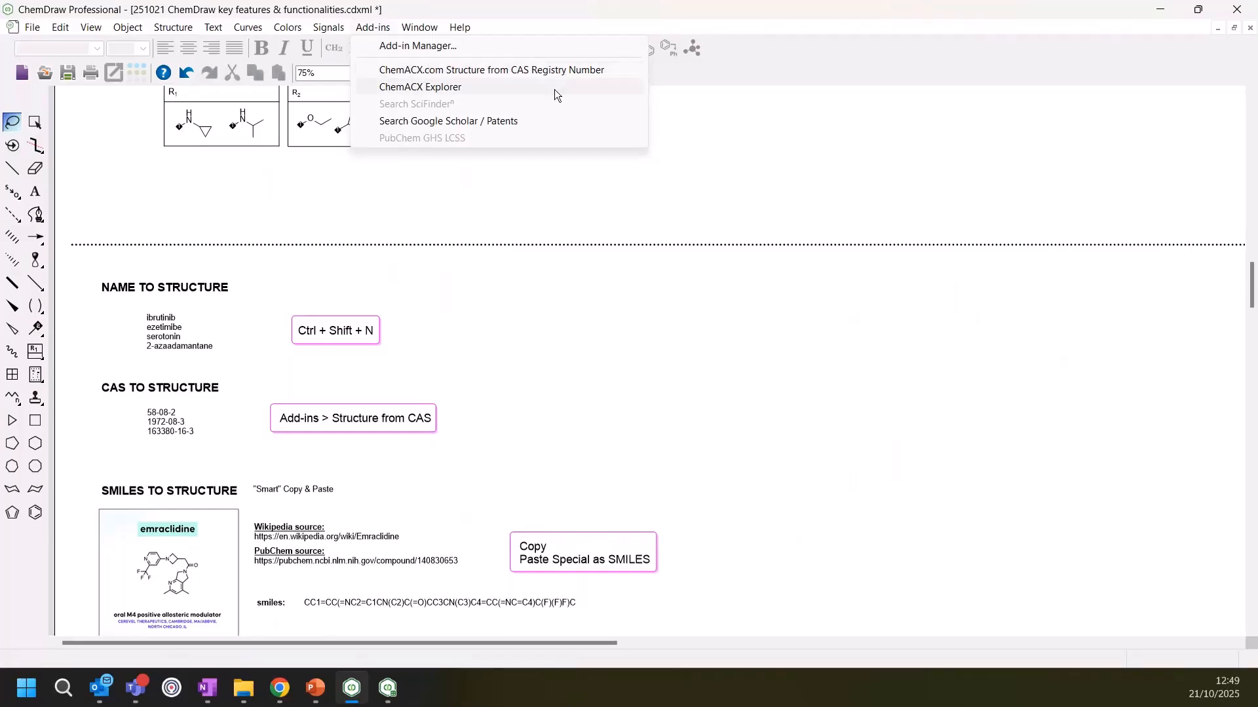
pyautogui.click(547, 72)
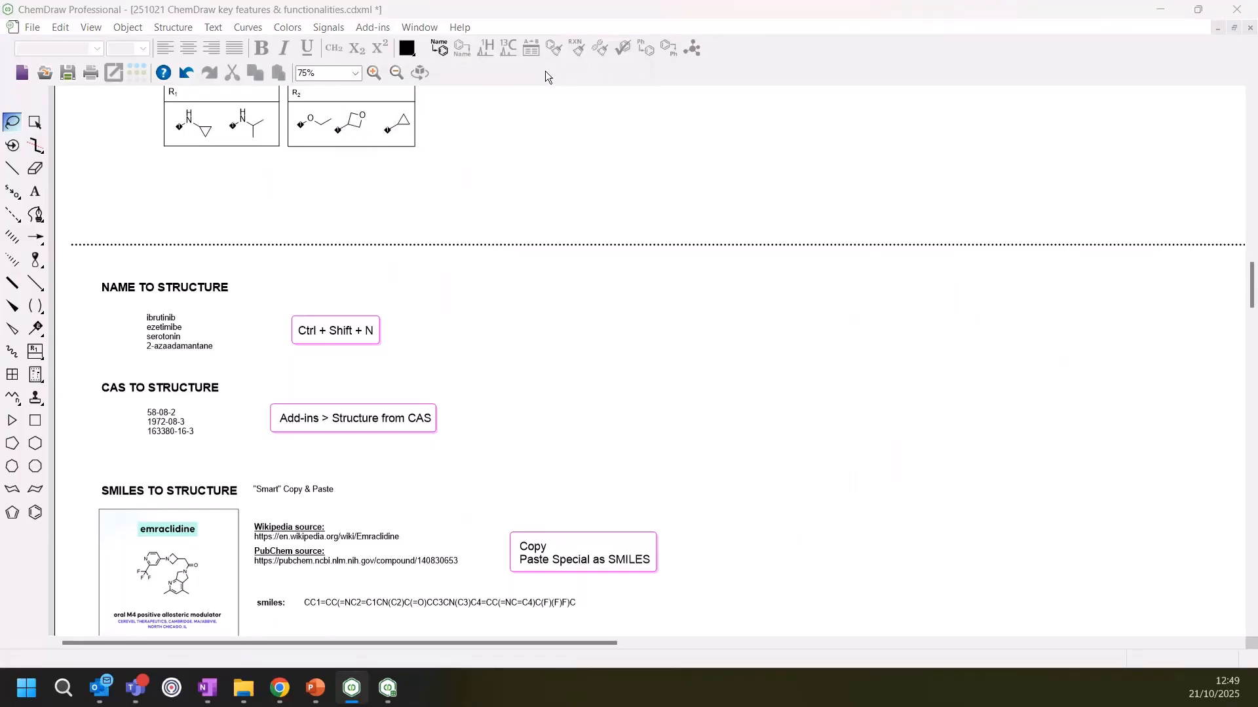
pyautogui.moveTo(509, 102); pyautogui.dragTo(770, 206)
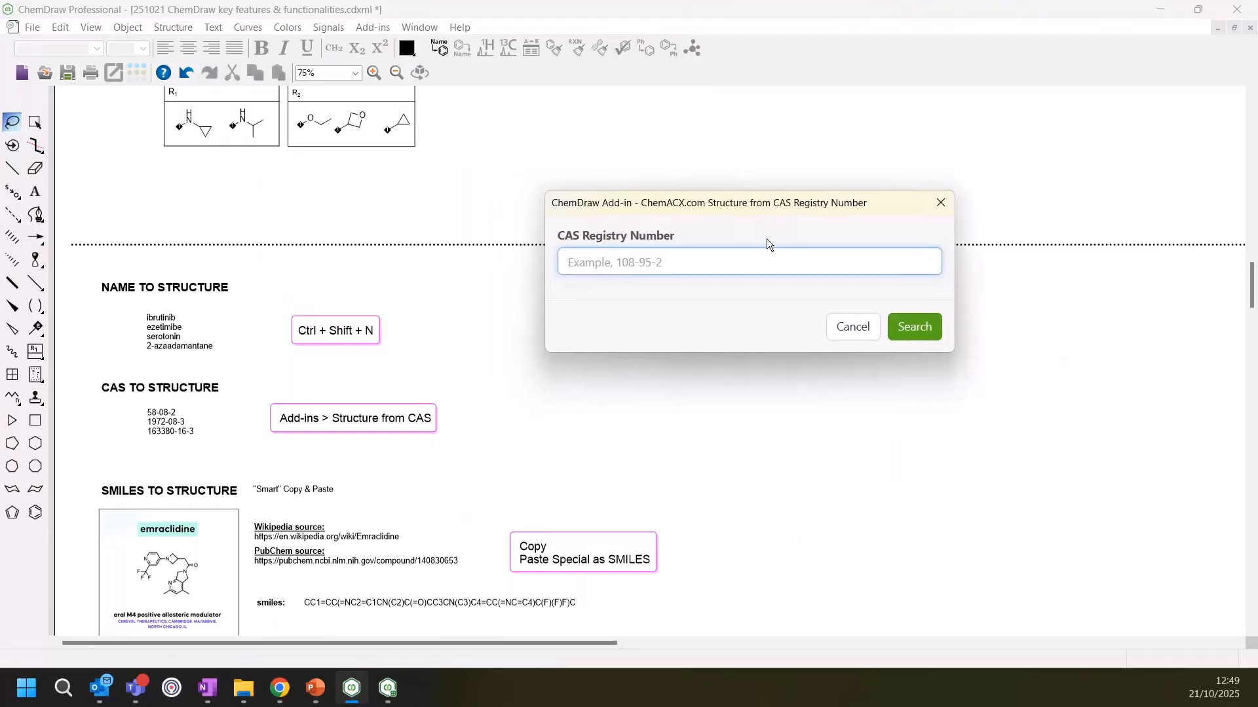
pyautogui.write('1972-08-3')
pyautogui.click(912, 326)
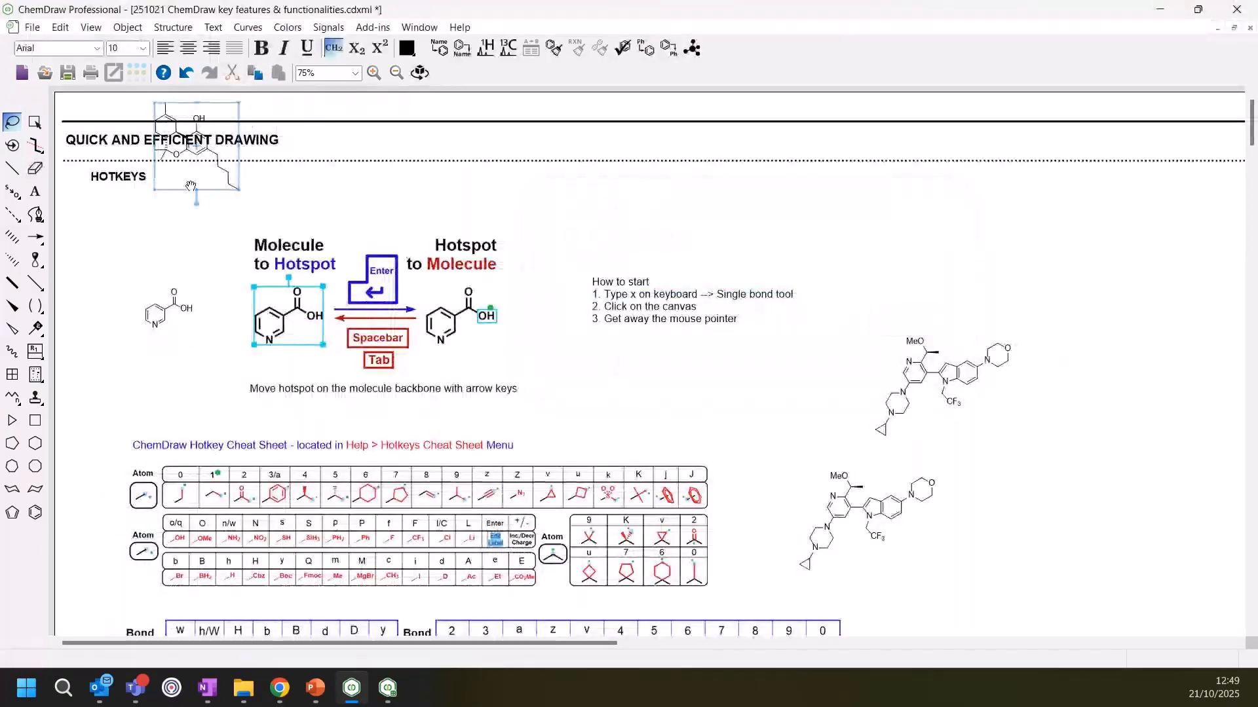
pyautogui.moveTo(190, 186); pyautogui.dragTo(1091, 538)
# Copy the emraclidine SMILES string in the SMILES to Structure section
pyautogui.scroll(-3, 903, 577)
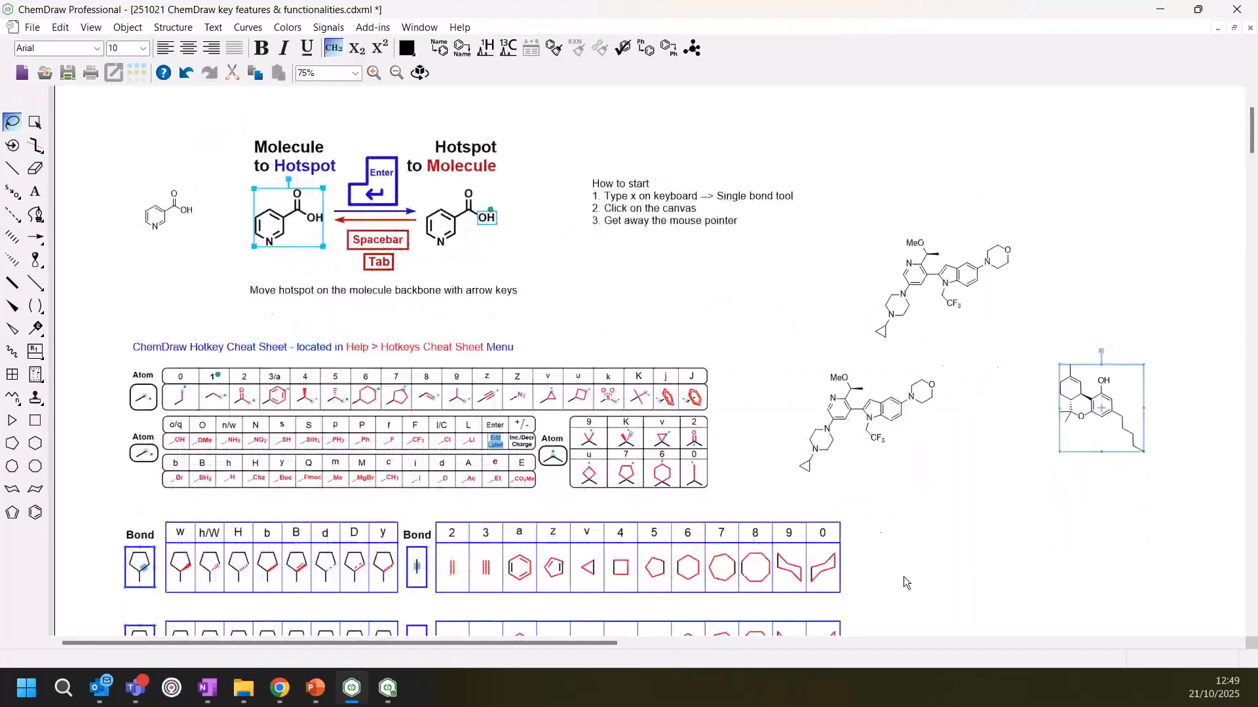
pyautogui.scroll(-10, 903, 570)
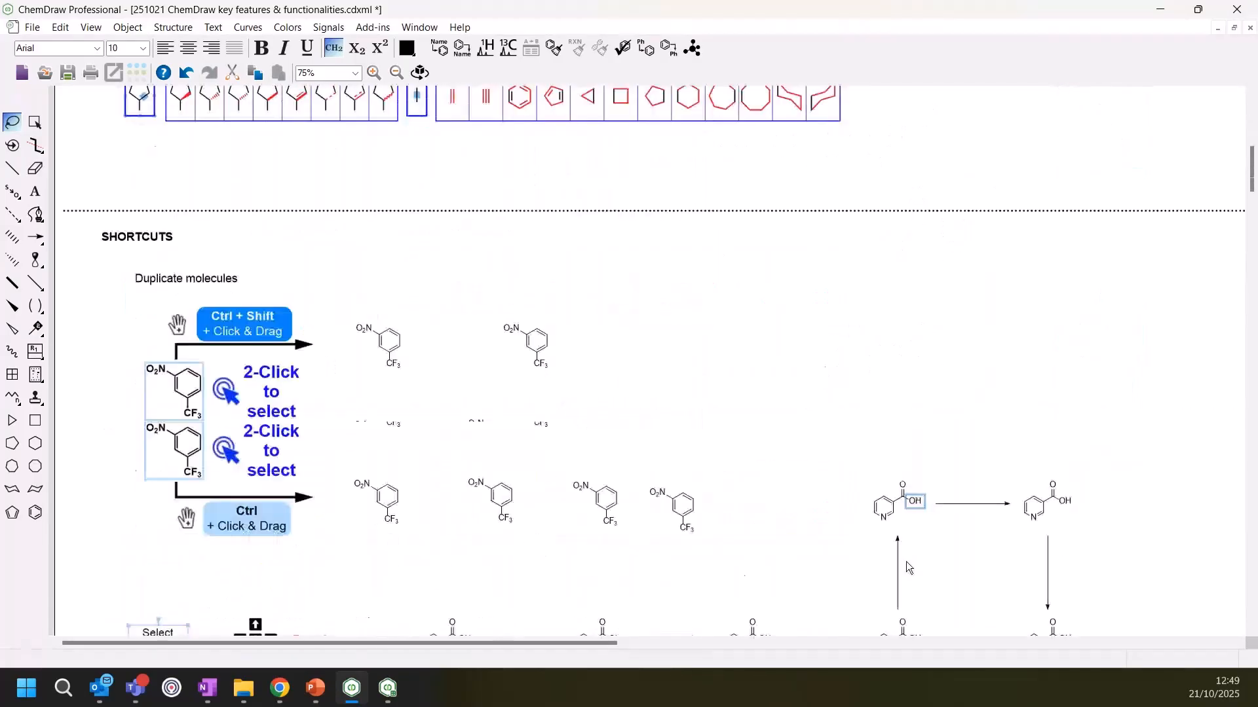
pyautogui.scroll(-10, 906, 564)
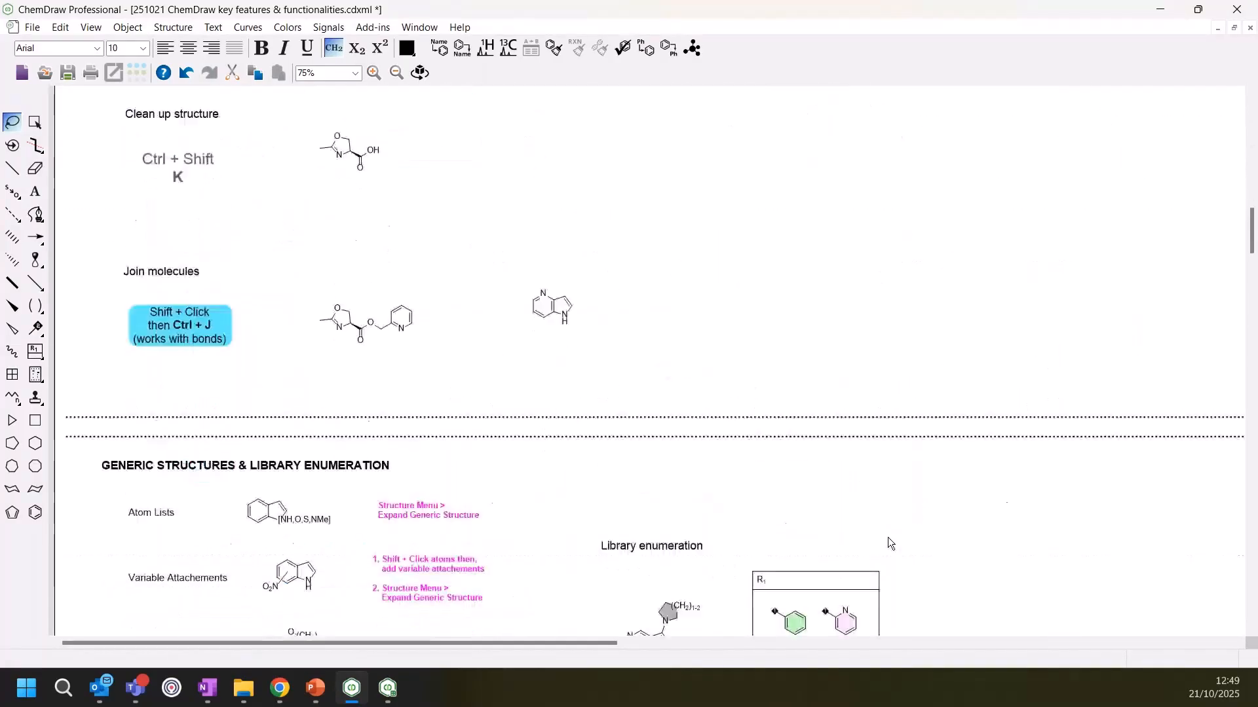
pyautogui.scroll(-8, 888, 535)
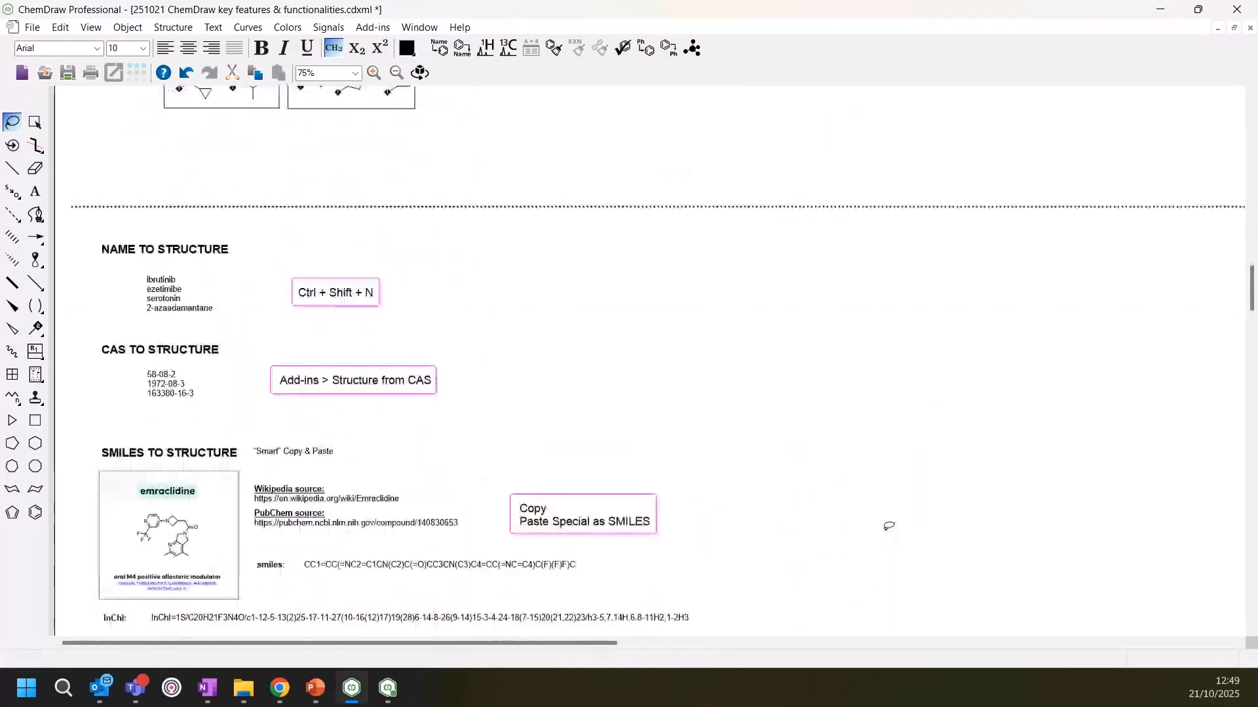
pyautogui.scroll(-1, 888, 530)
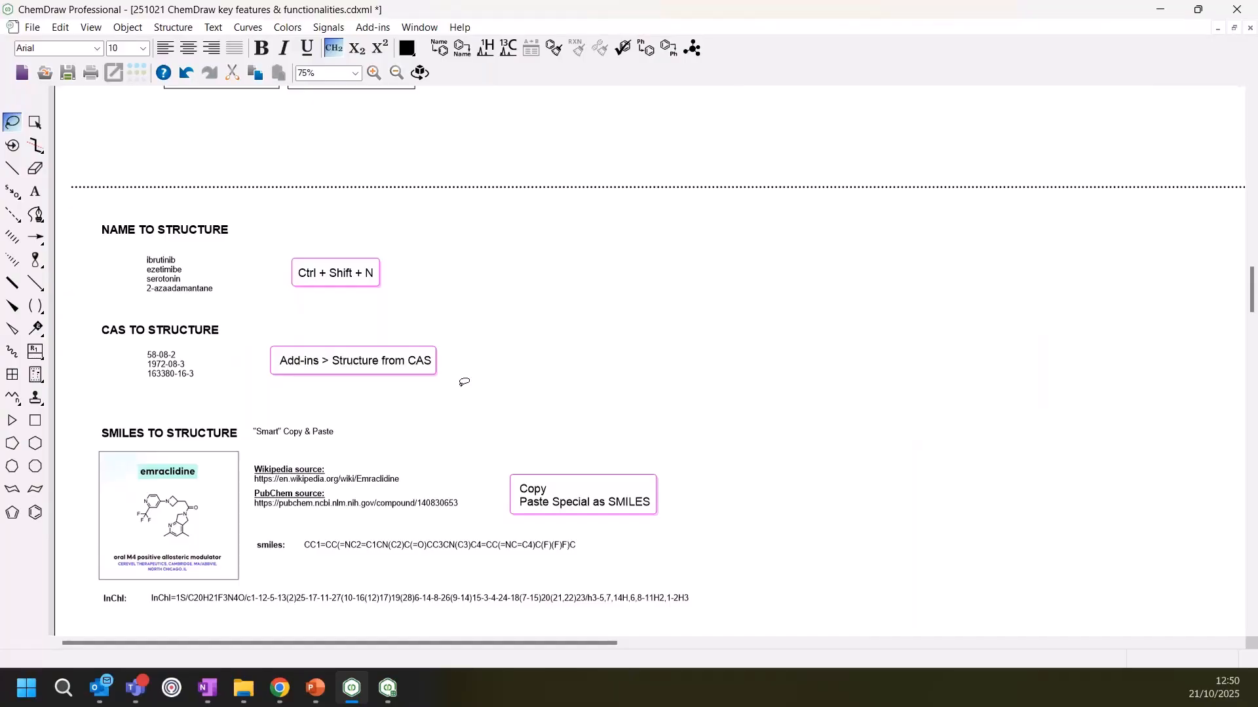
pyautogui.click(35, 191)
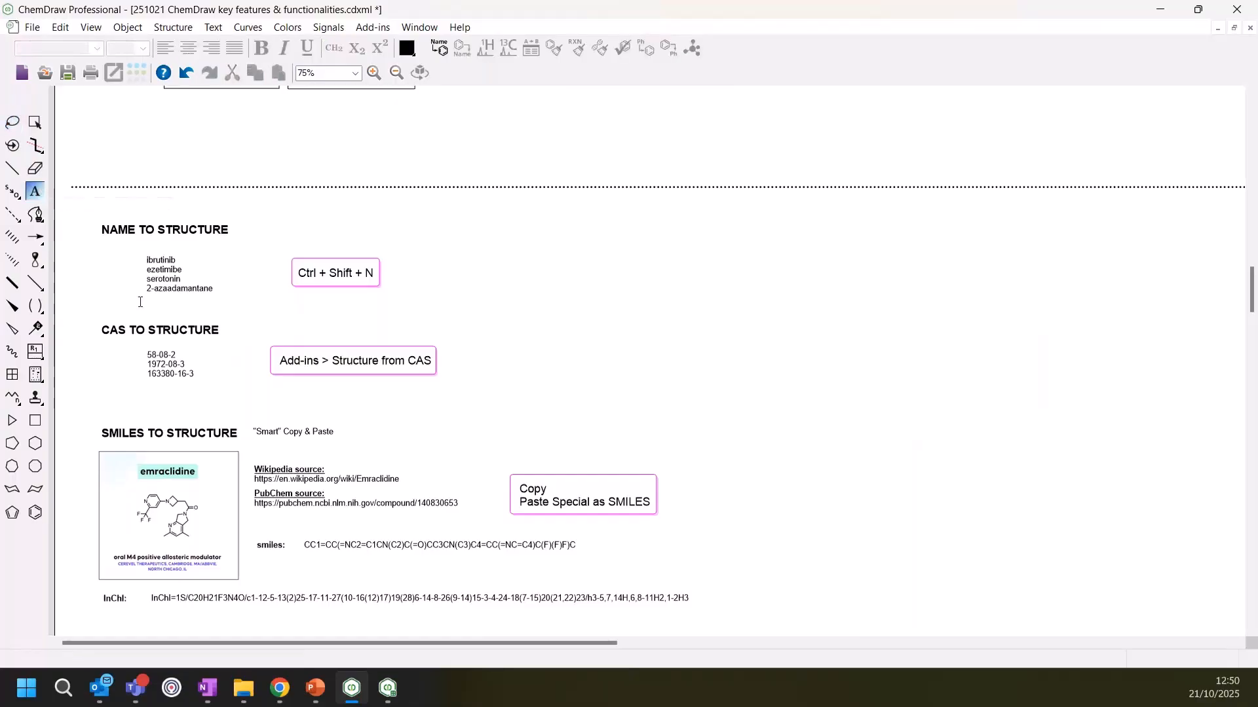
pyautogui.click(400, 545)
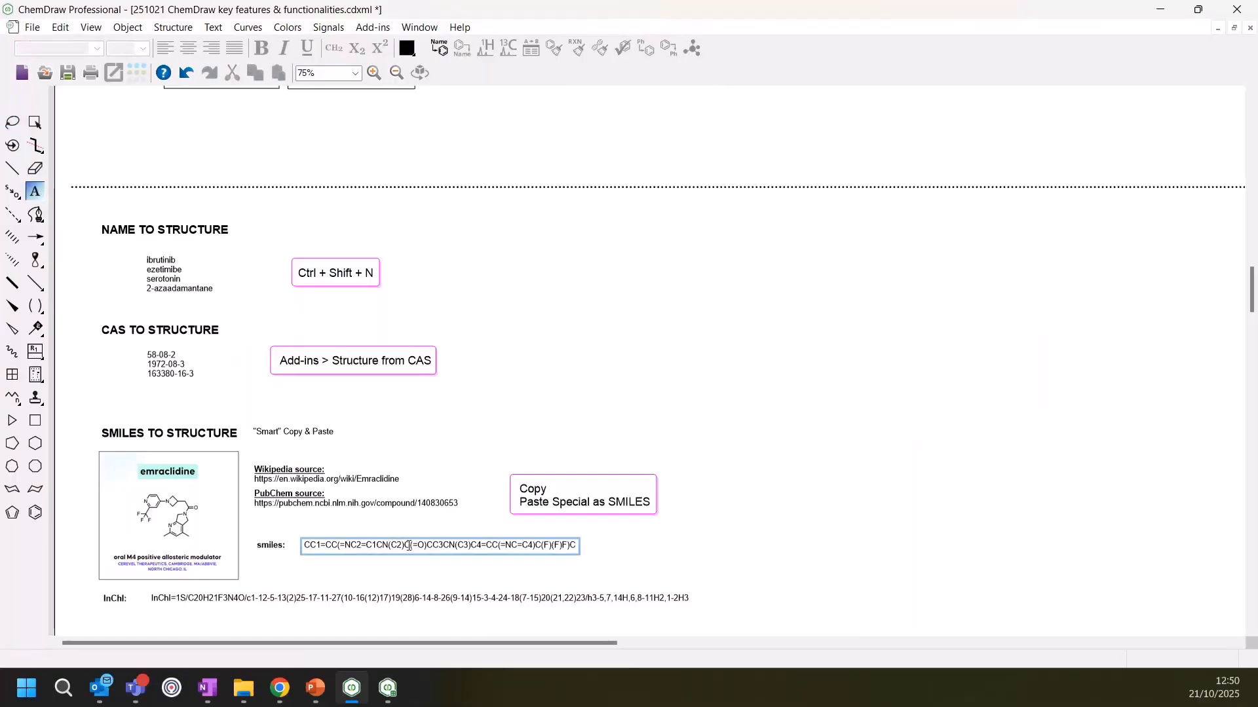
pyautogui.hotkey('ctrl', 'a')
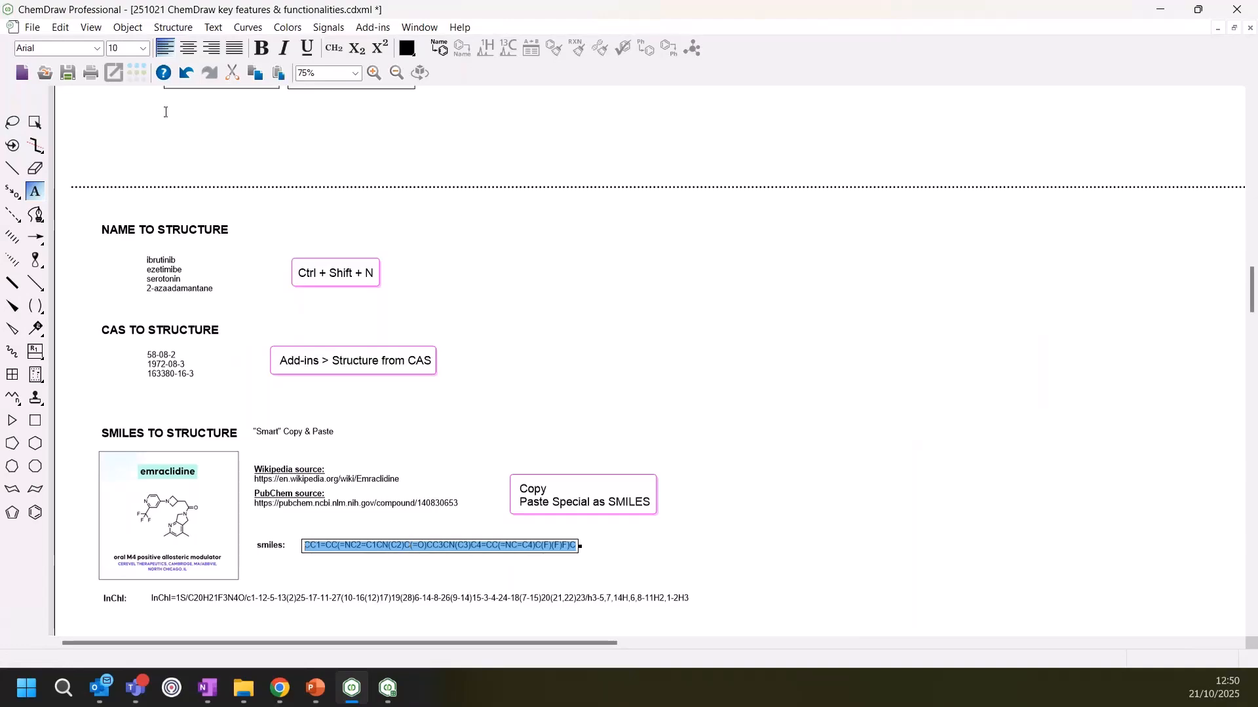
pyautogui.click(12, 121)
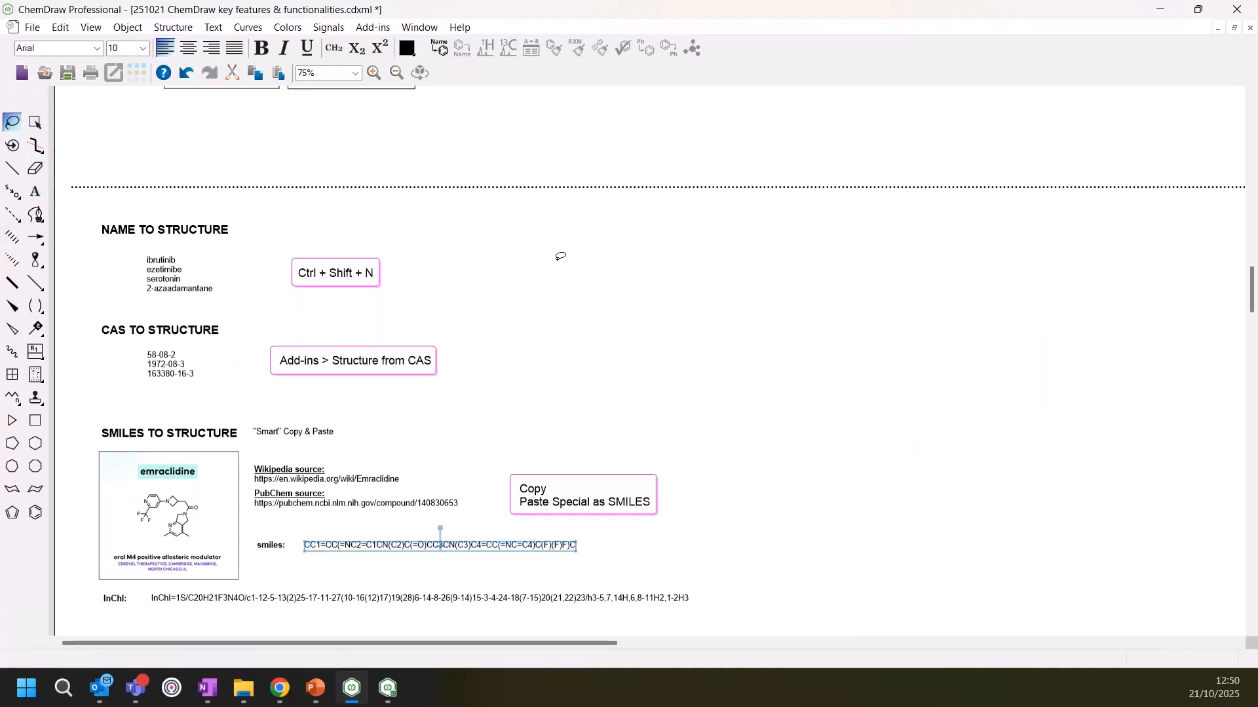
# Paste the copied string as a SMILES structure and move it into the blank space above the Paste Special note, farther from the text
pyautogui.click(61, 27)
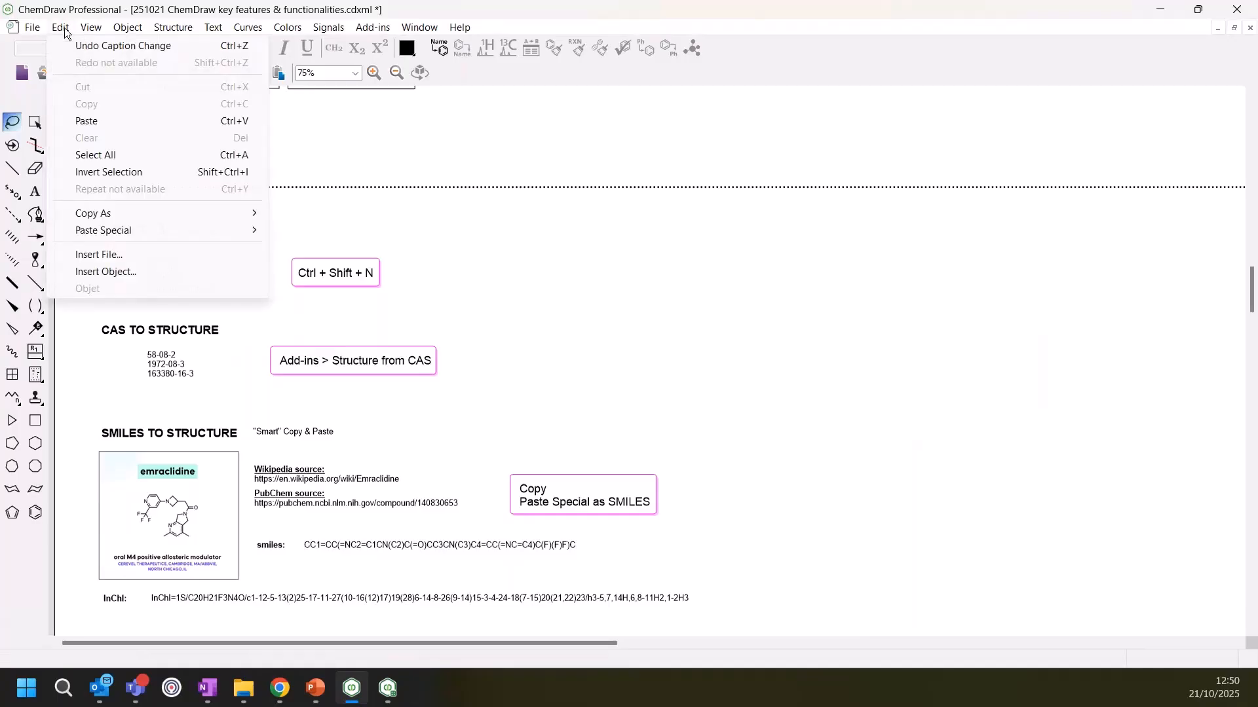
pyautogui.moveTo(209, 225)
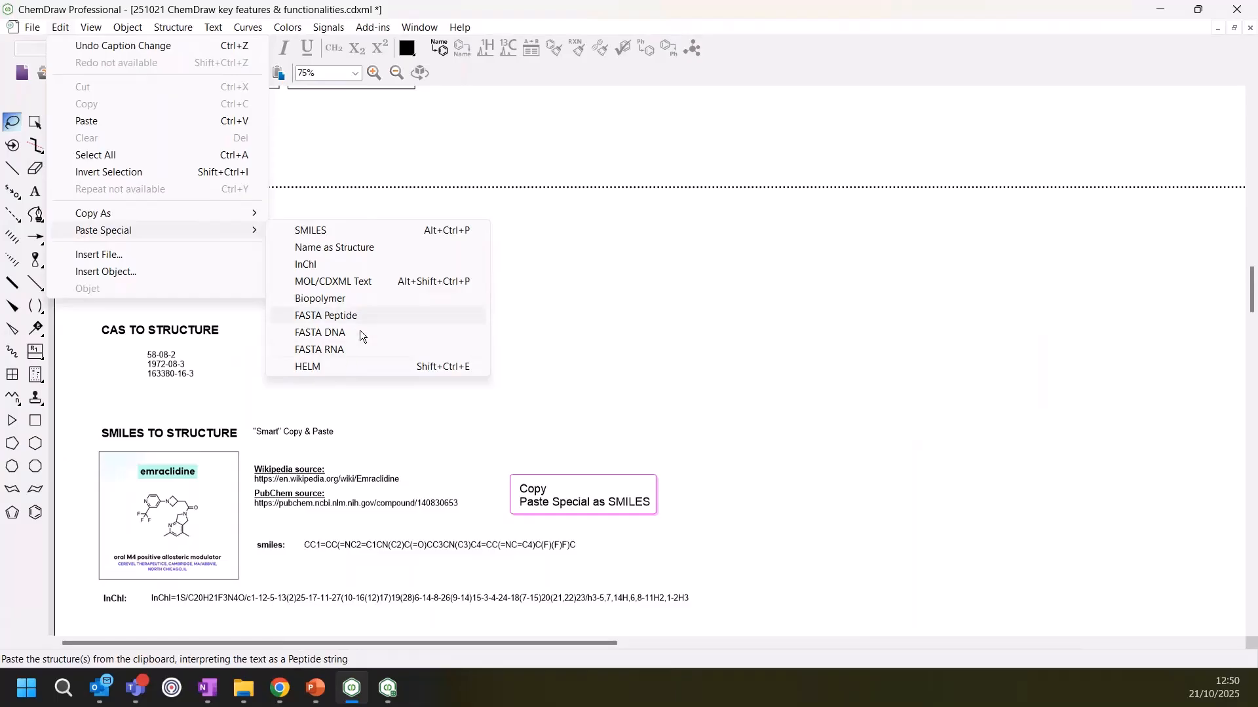
pyautogui.click(345, 230)
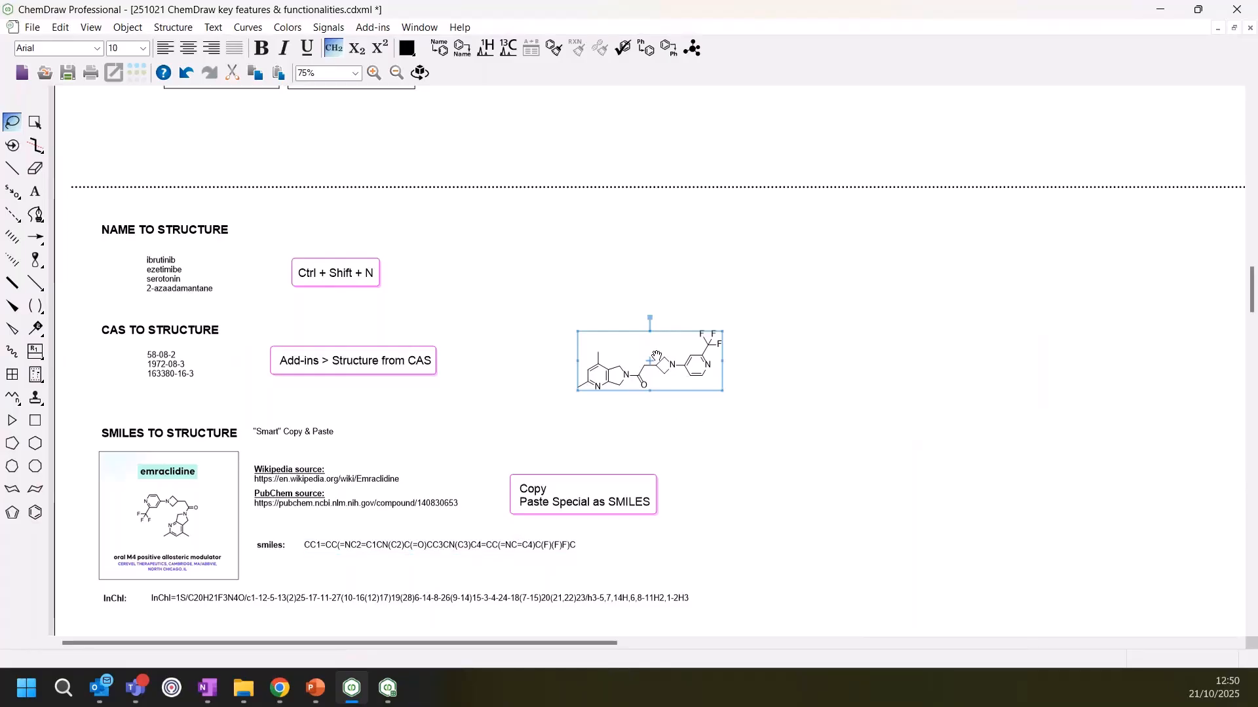
pyautogui.moveTo(639, 360); pyautogui.dragTo(807, 399)
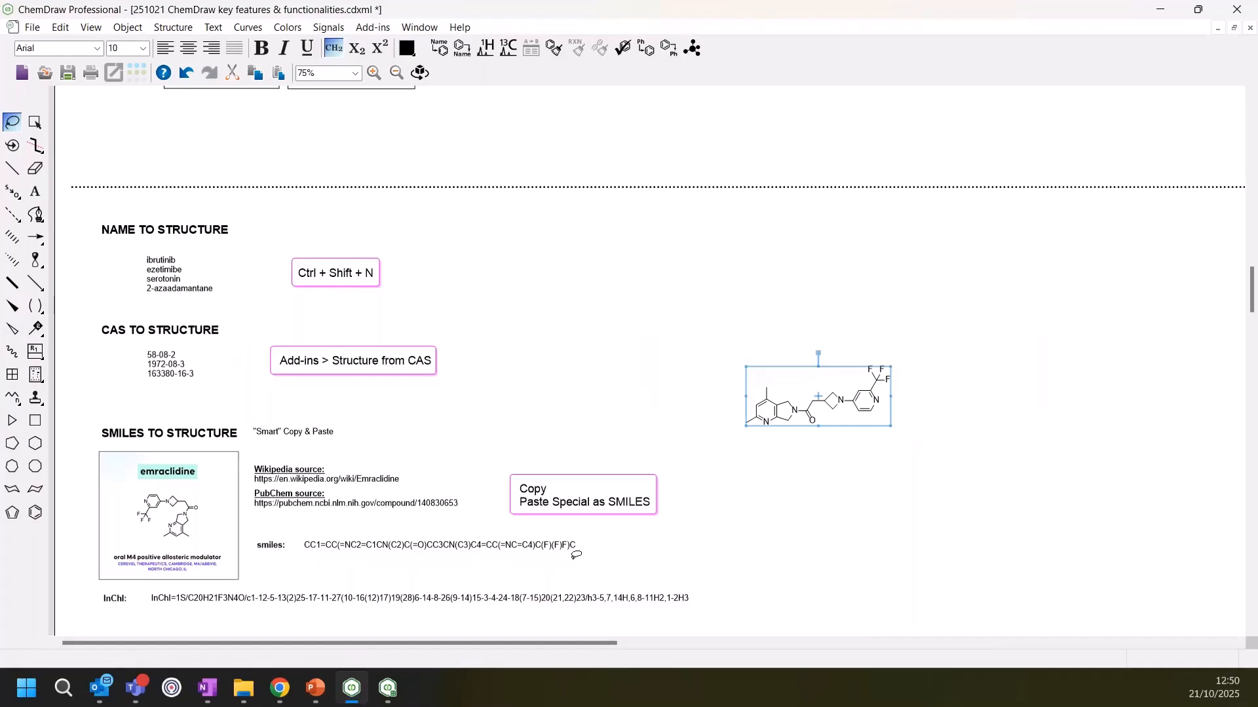
# Show the HELM Monomer toolbar for the HELM Editor section, place it clear of the example sequences and choose the amino acid (AA) polymer type
pyautogui.scroll(-2, 776, 512)
pyautogui.scroll(-5, 773, 507)
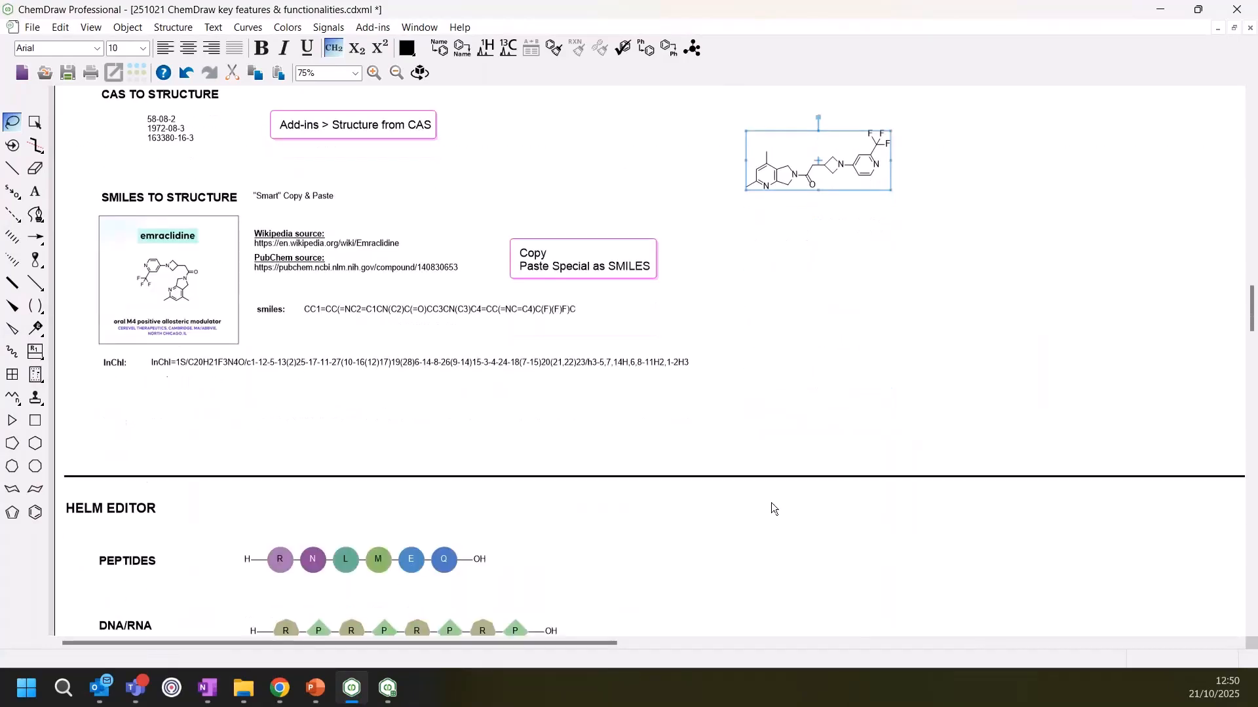
pyautogui.scroll(1, 753, 475)
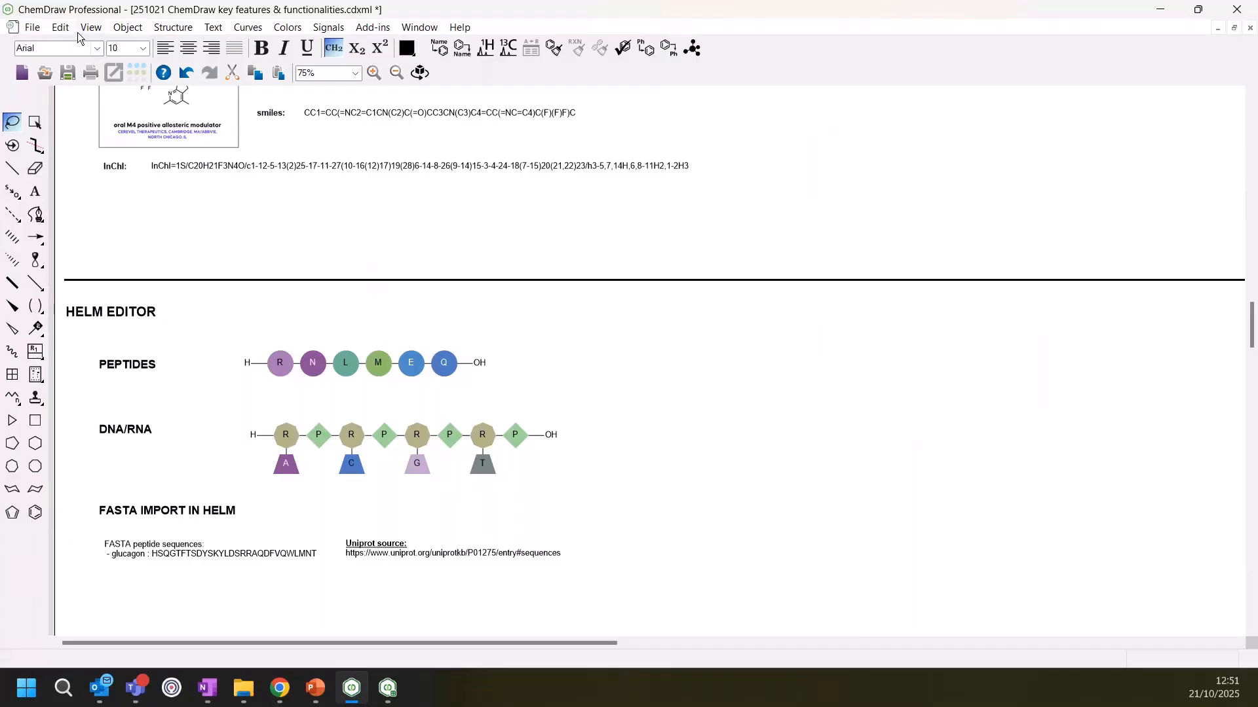
pyautogui.click(102, 32)
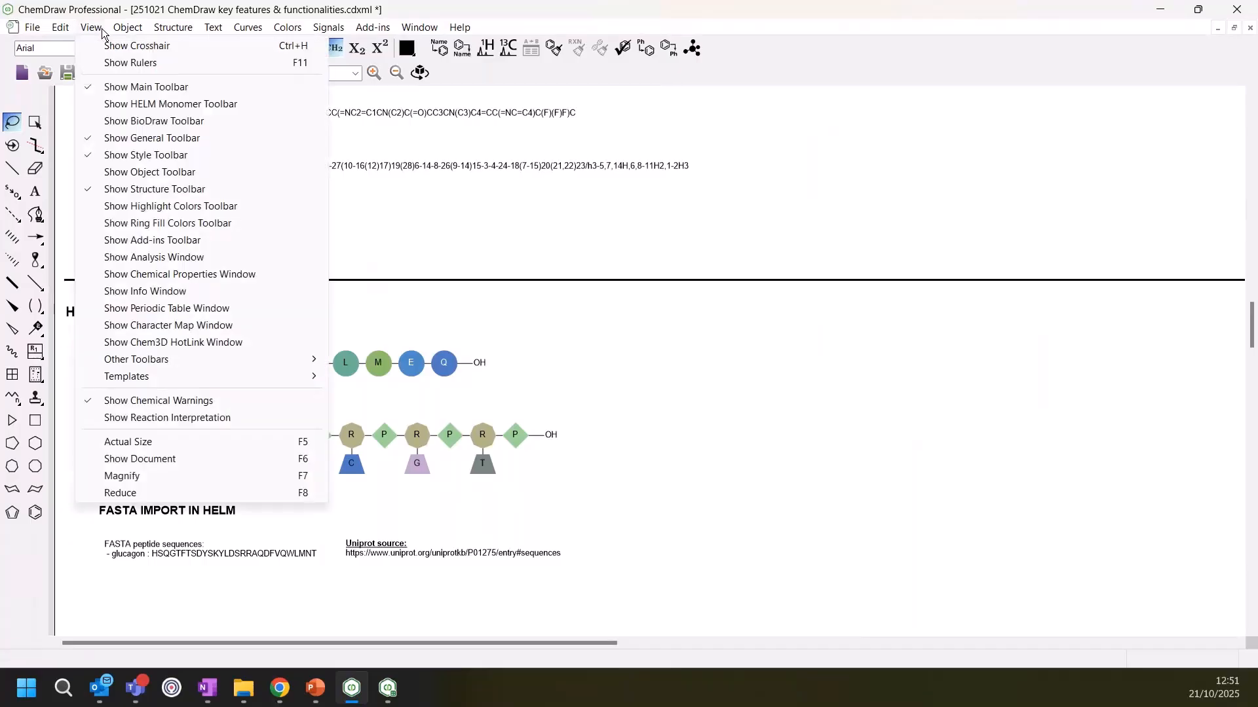
pyautogui.click(211, 104)
pyautogui.moveTo(238, 282); pyautogui.dragTo(951, 51)
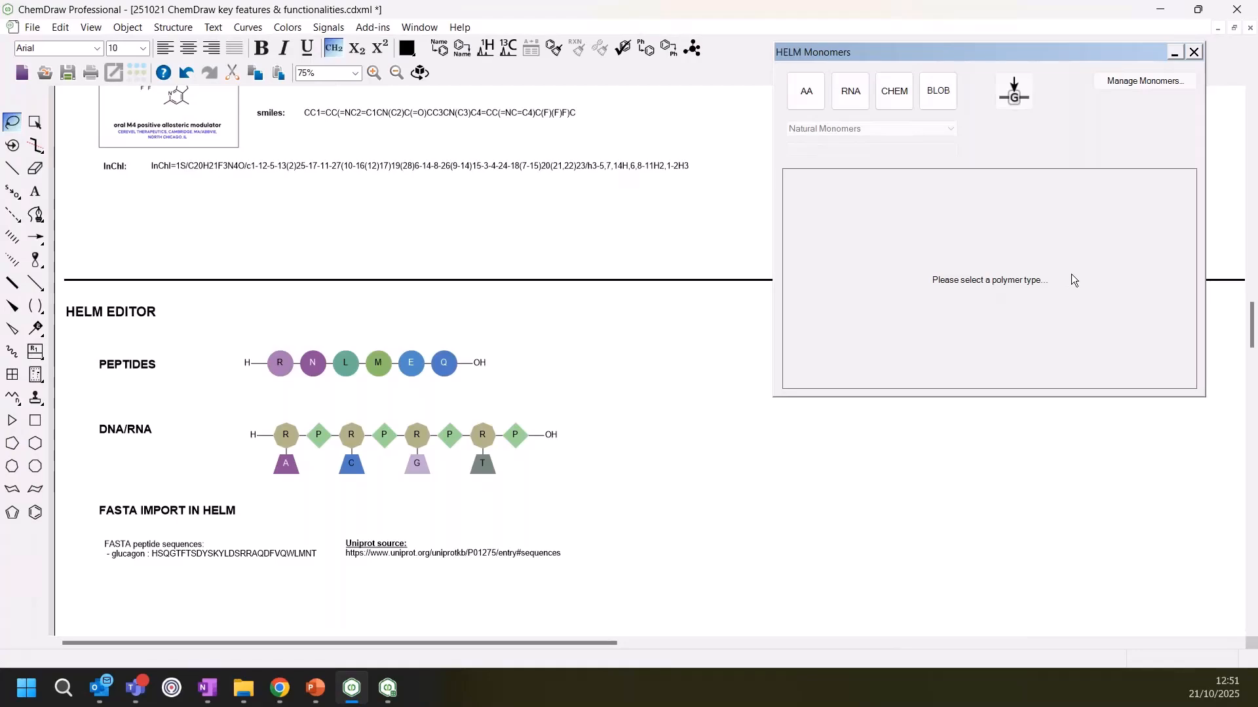
pyautogui.click(817, 102)
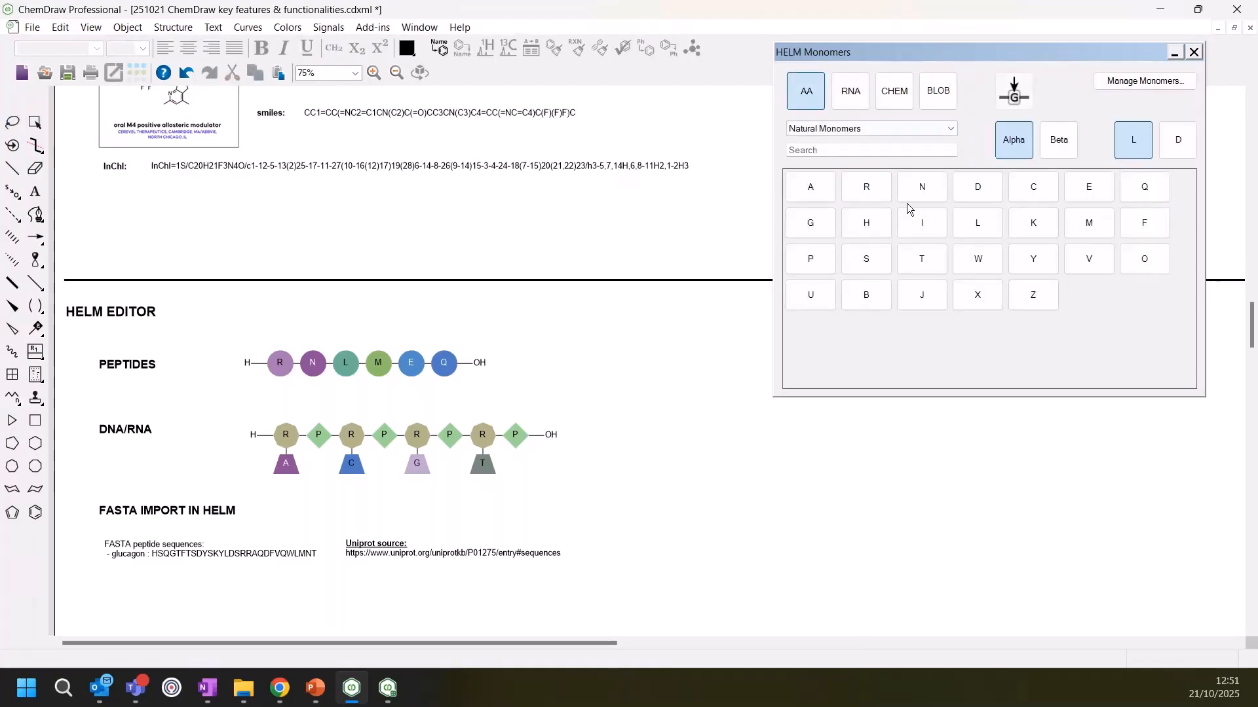
# Browse the amino acid monomer sets, viewing Signals Monomers and returning to Natural Monomers
pyautogui.click(950, 128)
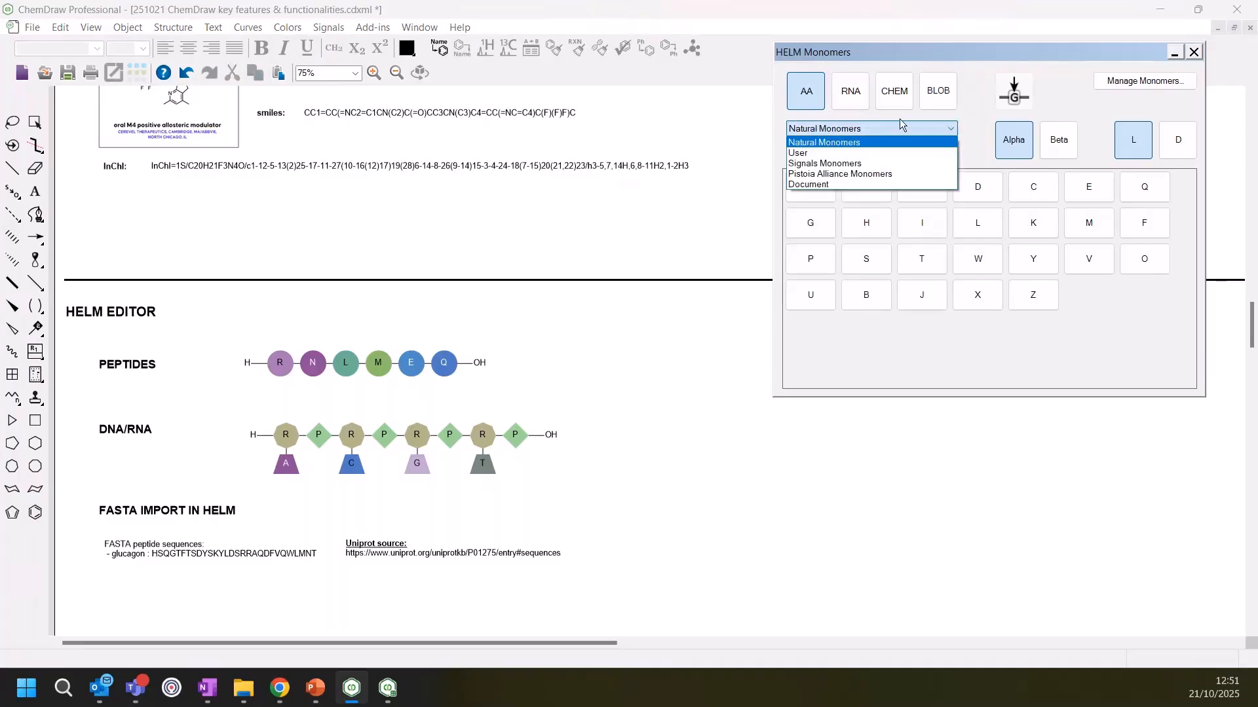
pyautogui.click(838, 144)
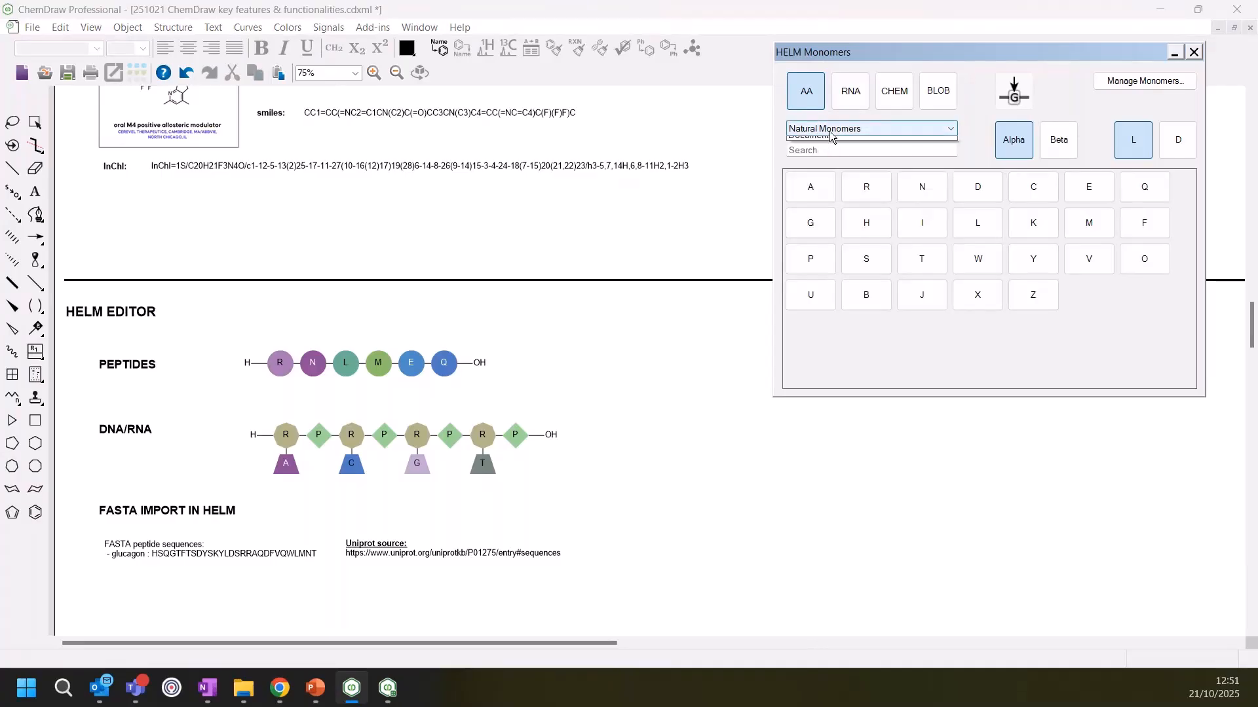
pyautogui.click(829, 131)
pyautogui.click(840, 163)
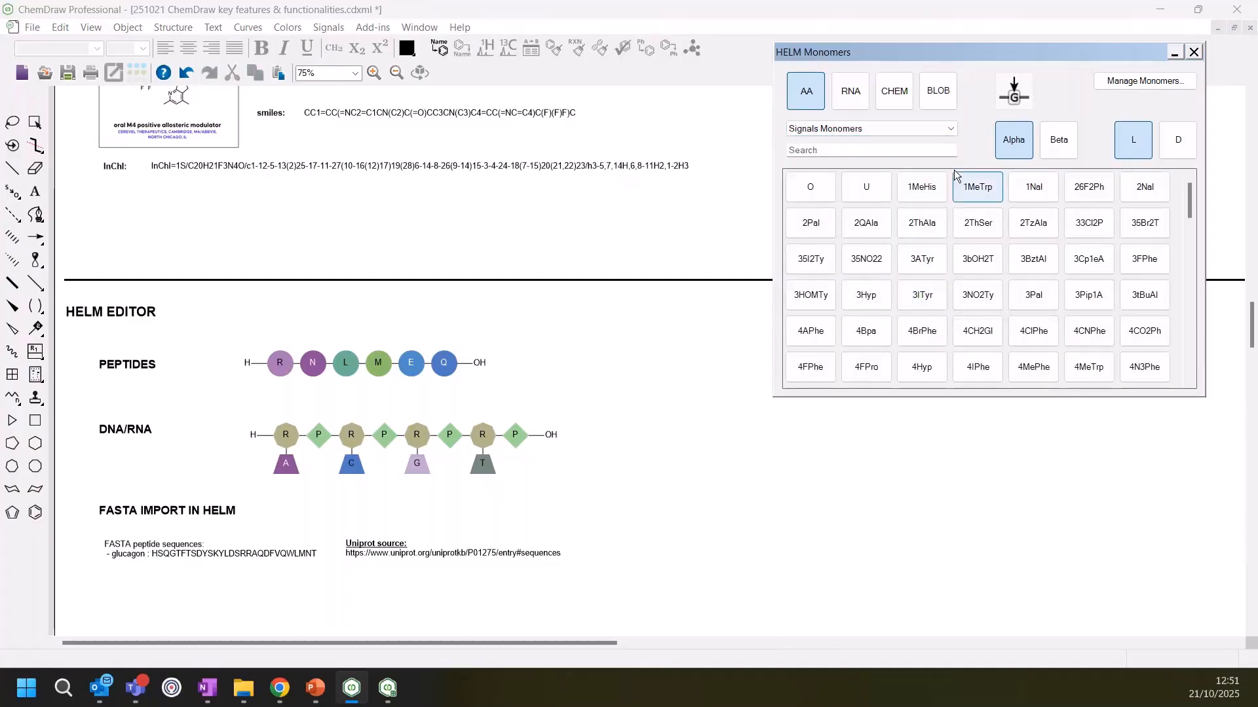
pyautogui.click(949, 133)
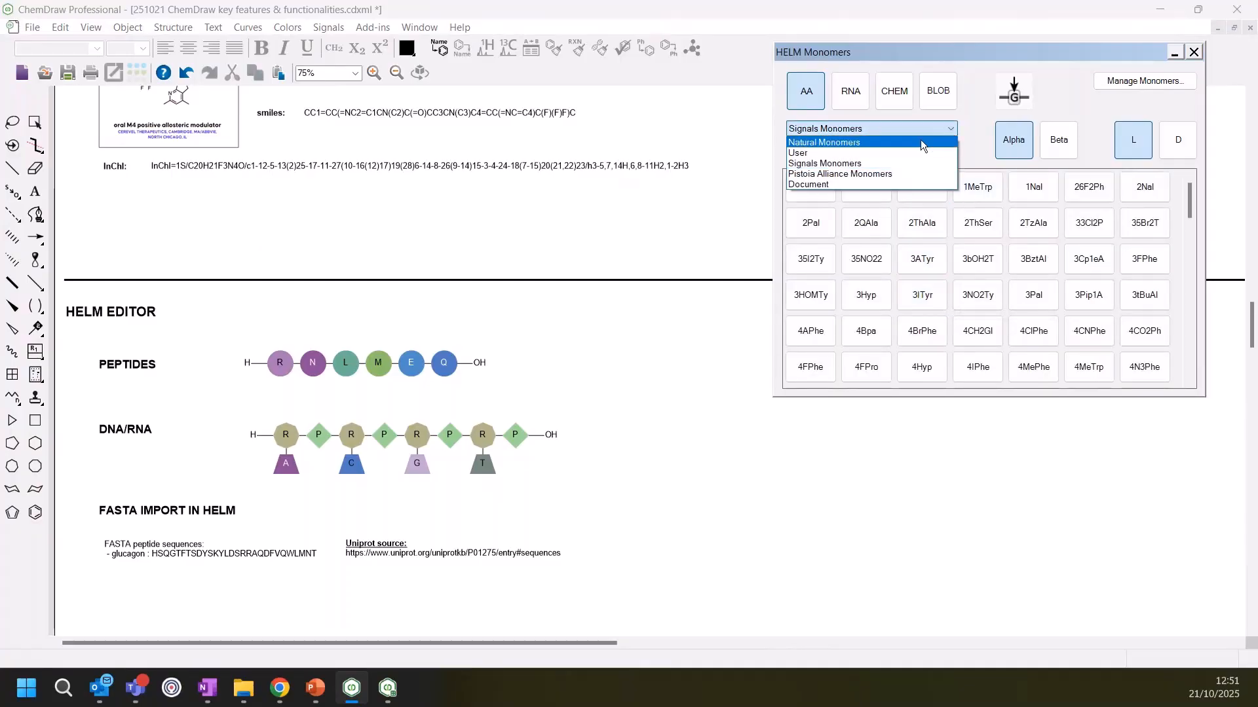
pyautogui.click(921, 139)
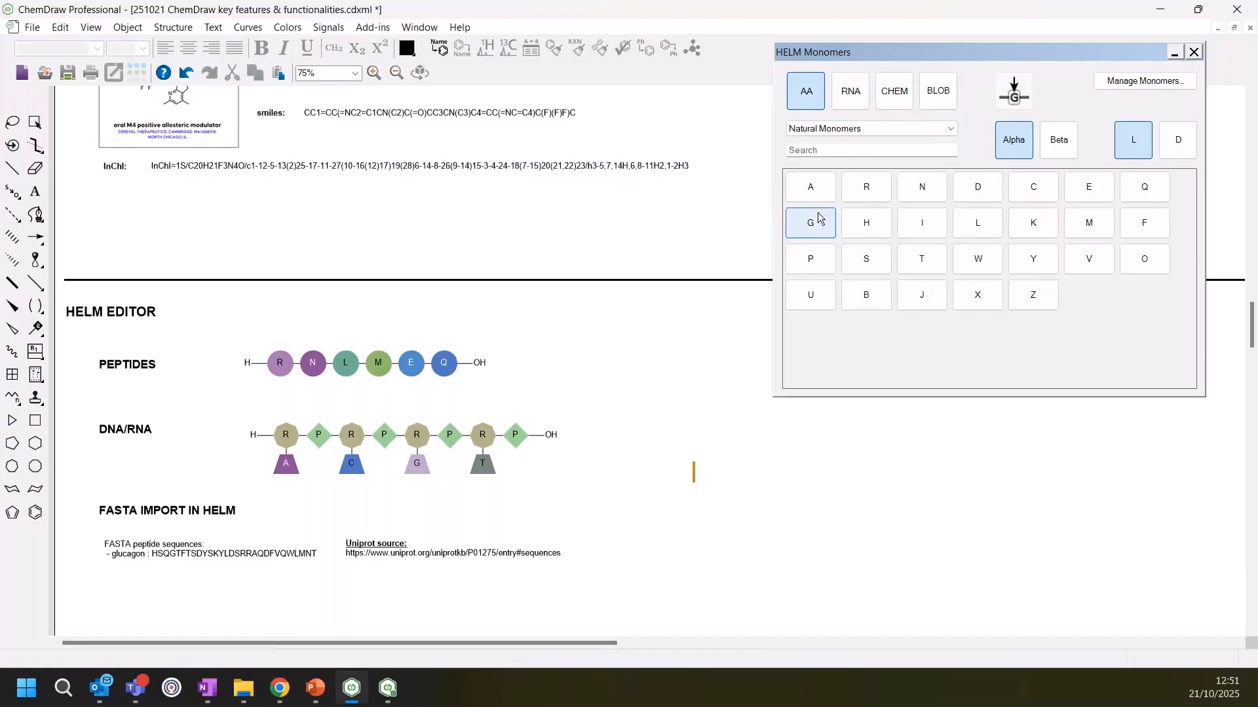
# Build the peptide A-N-D-K-Y in the blank area beside the DNA/RNA example and select the finished chain
pyautogui.click(818, 189)
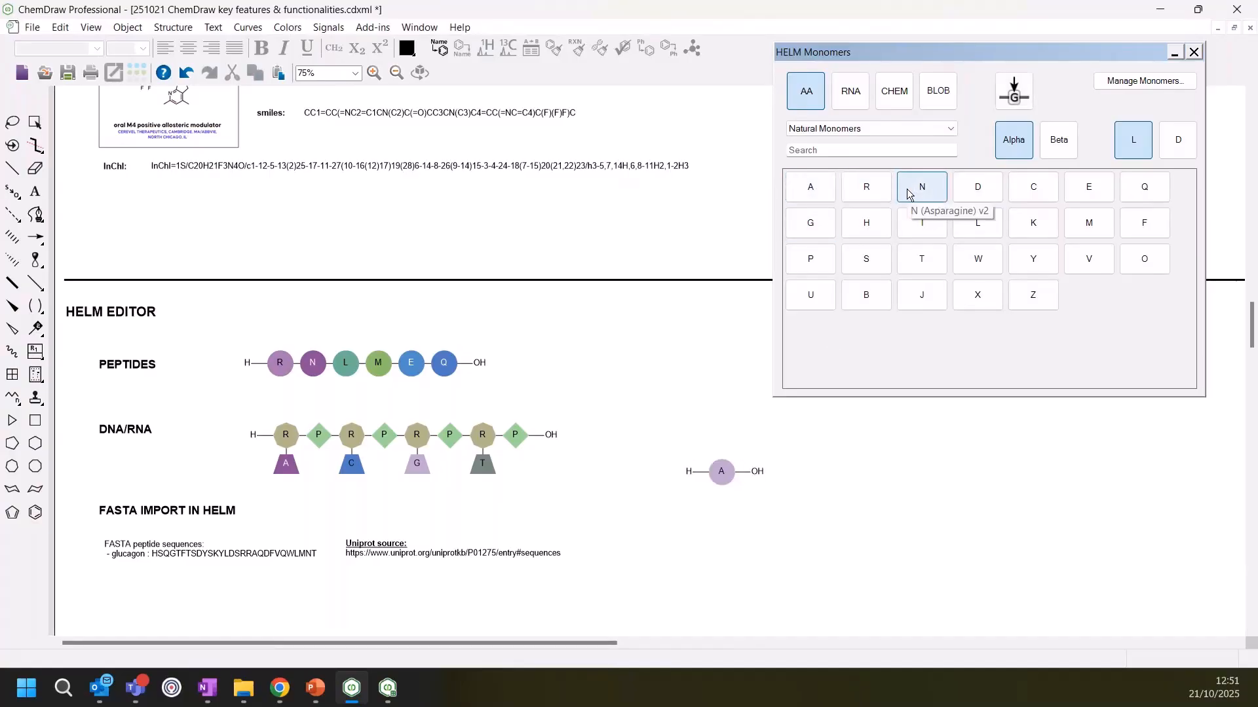
pyautogui.click(908, 194)
pyautogui.click(977, 198)
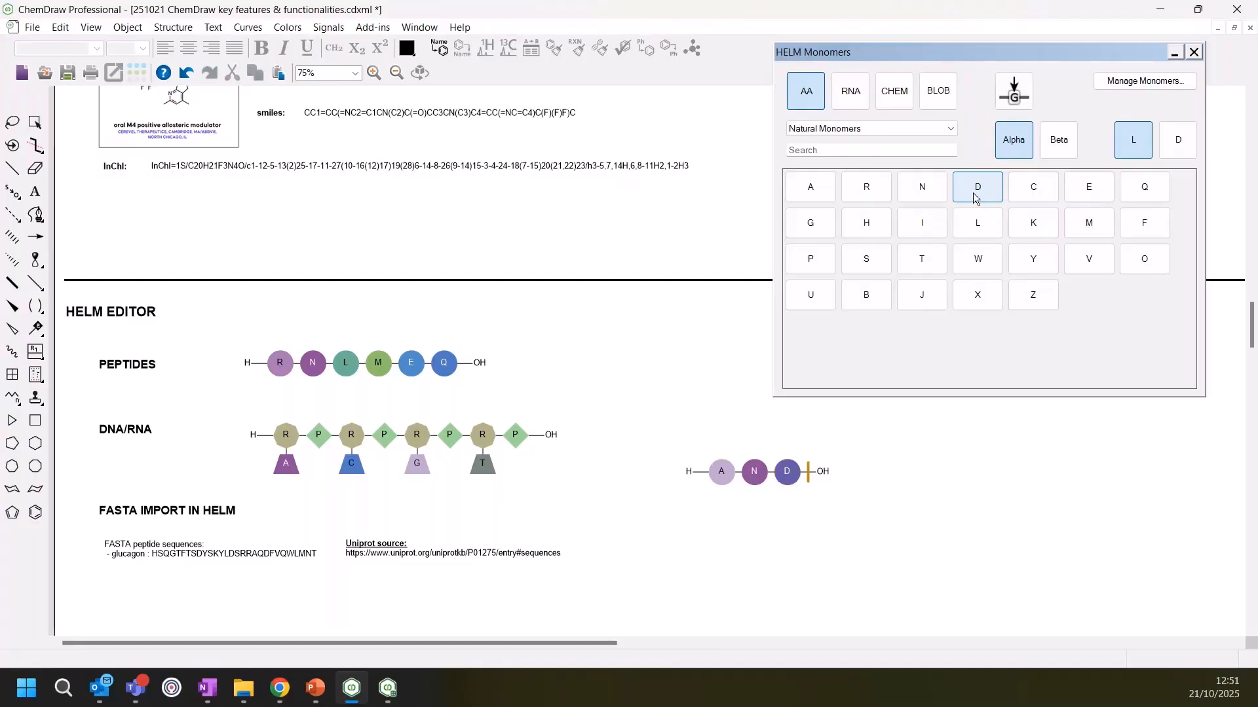
pyautogui.click(1043, 225)
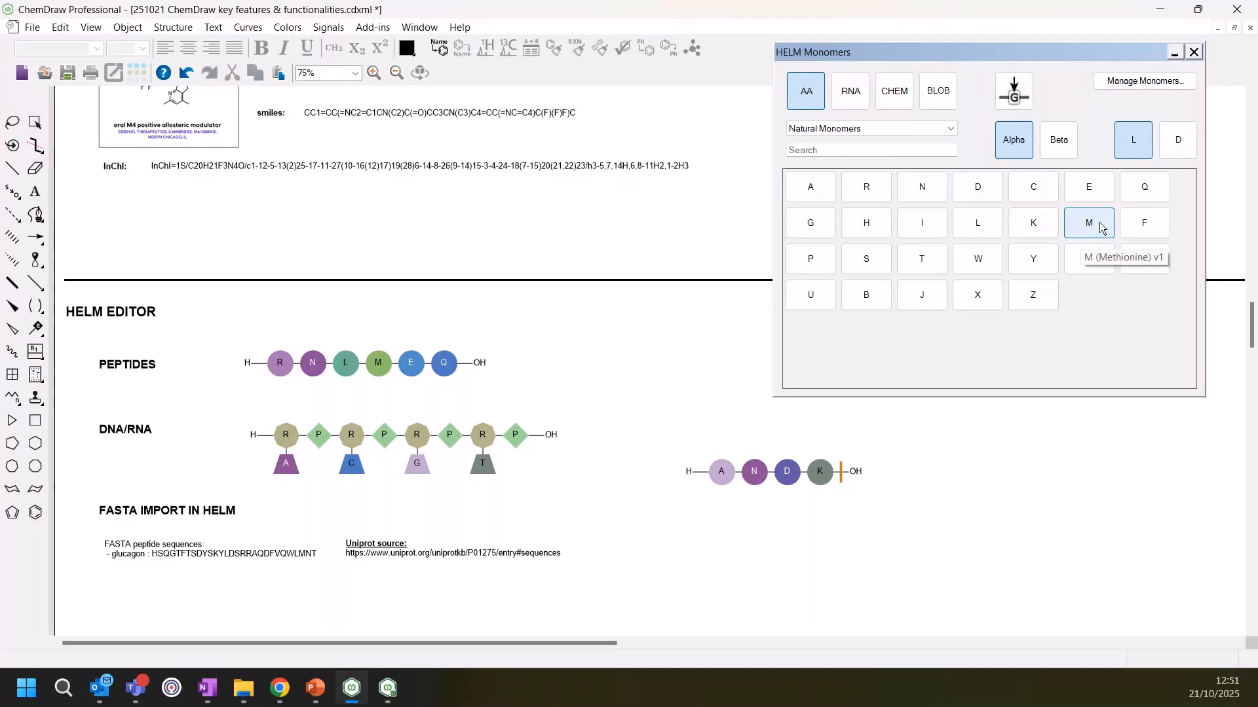
pyautogui.click(1036, 265)
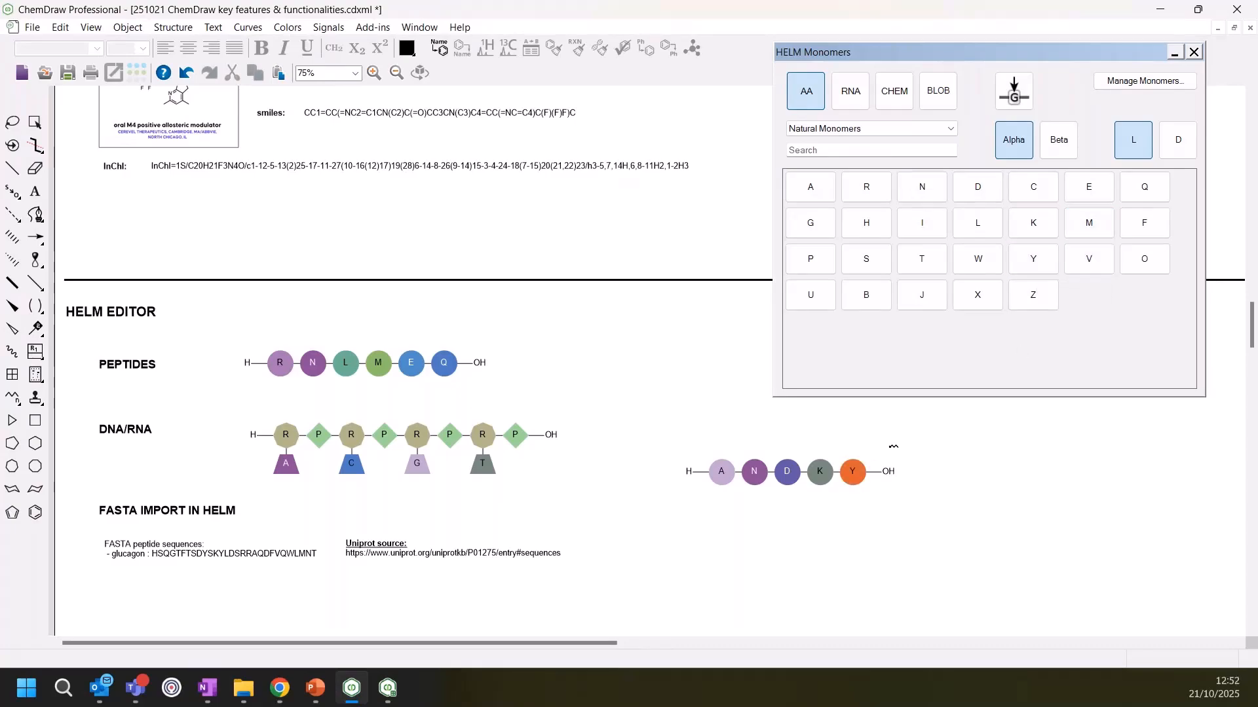
pyautogui.click(22, 123)
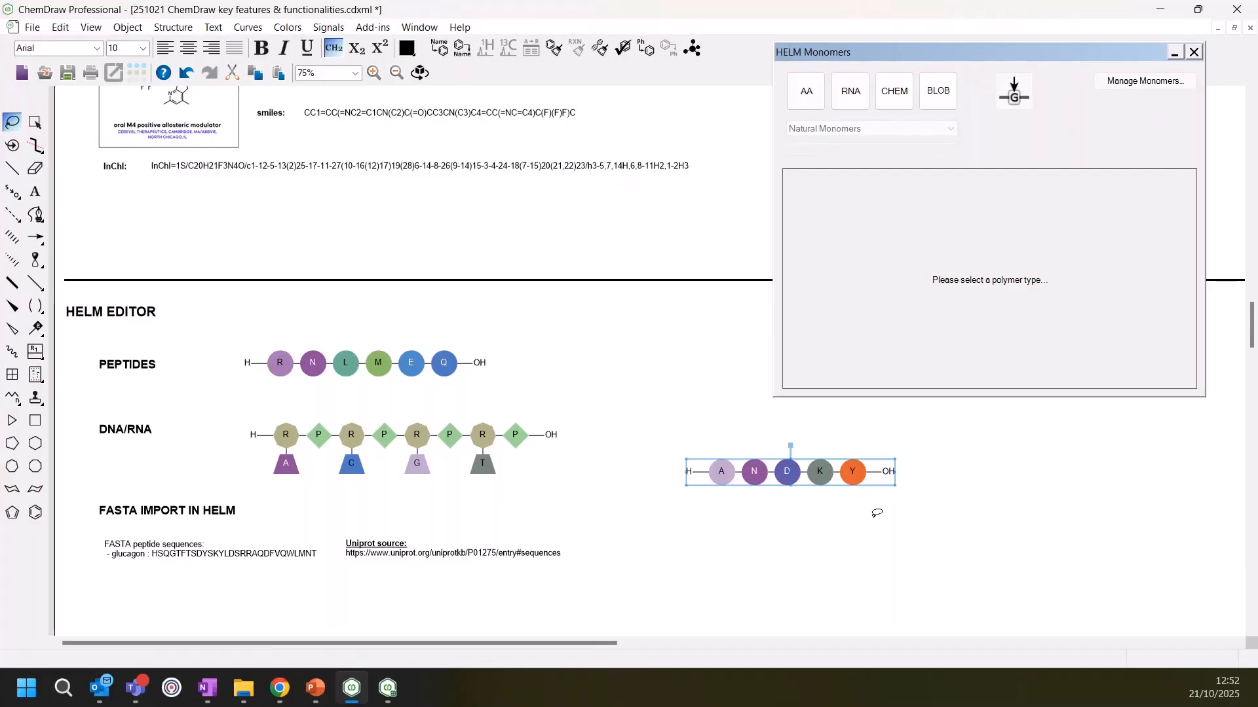
# Expand only the terminal Y monomer of the A-N-D-K-Y peptide into its full chemical structure
pyautogui.click(866, 509)
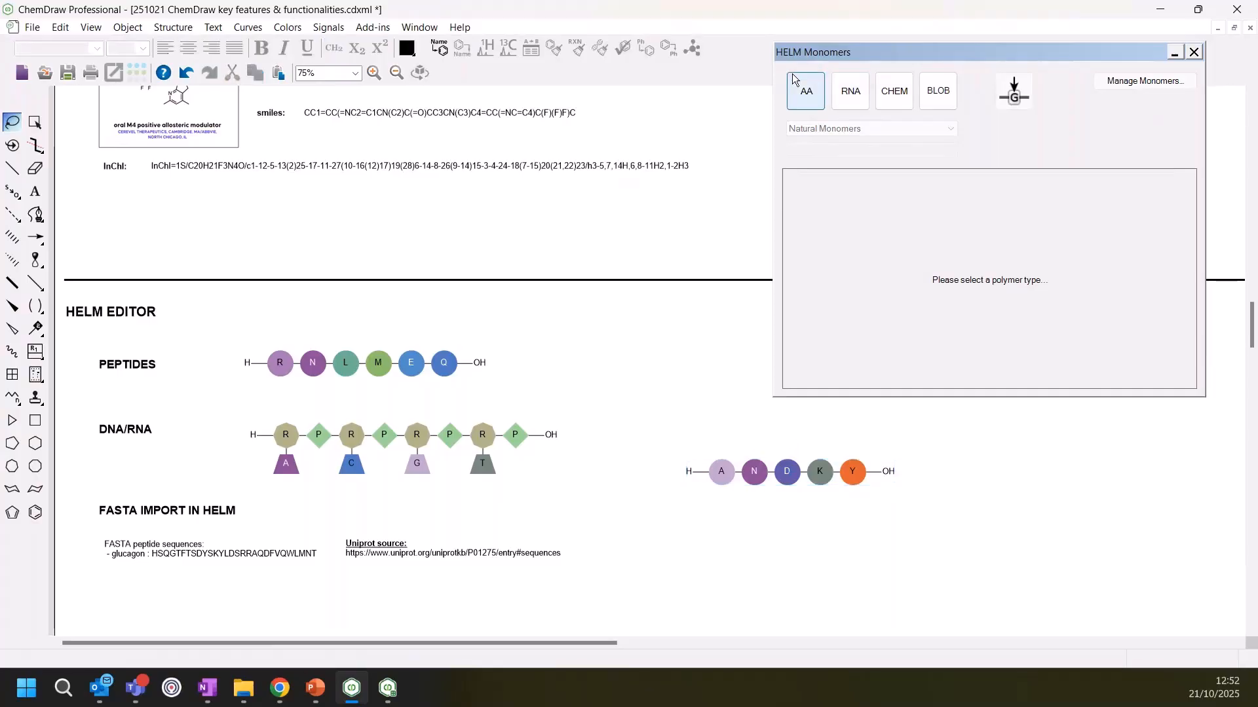
pyautogui.click(860, 471)
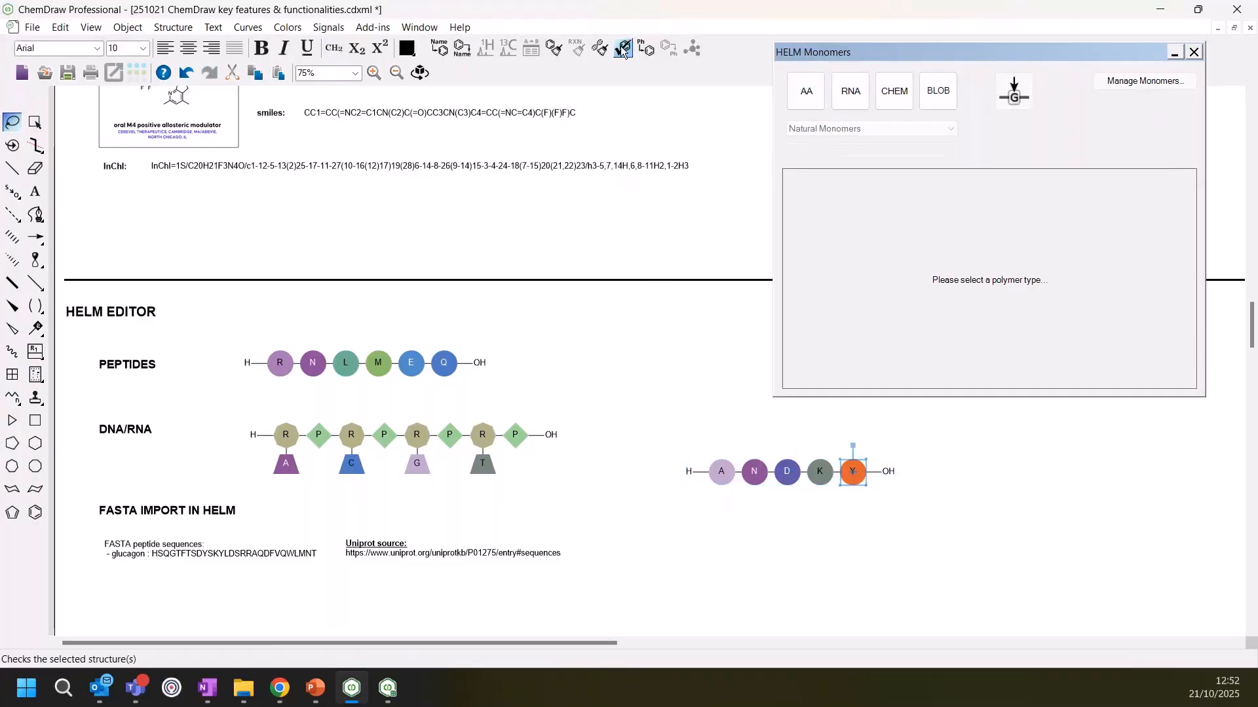
pyautogui.click(644, 50)
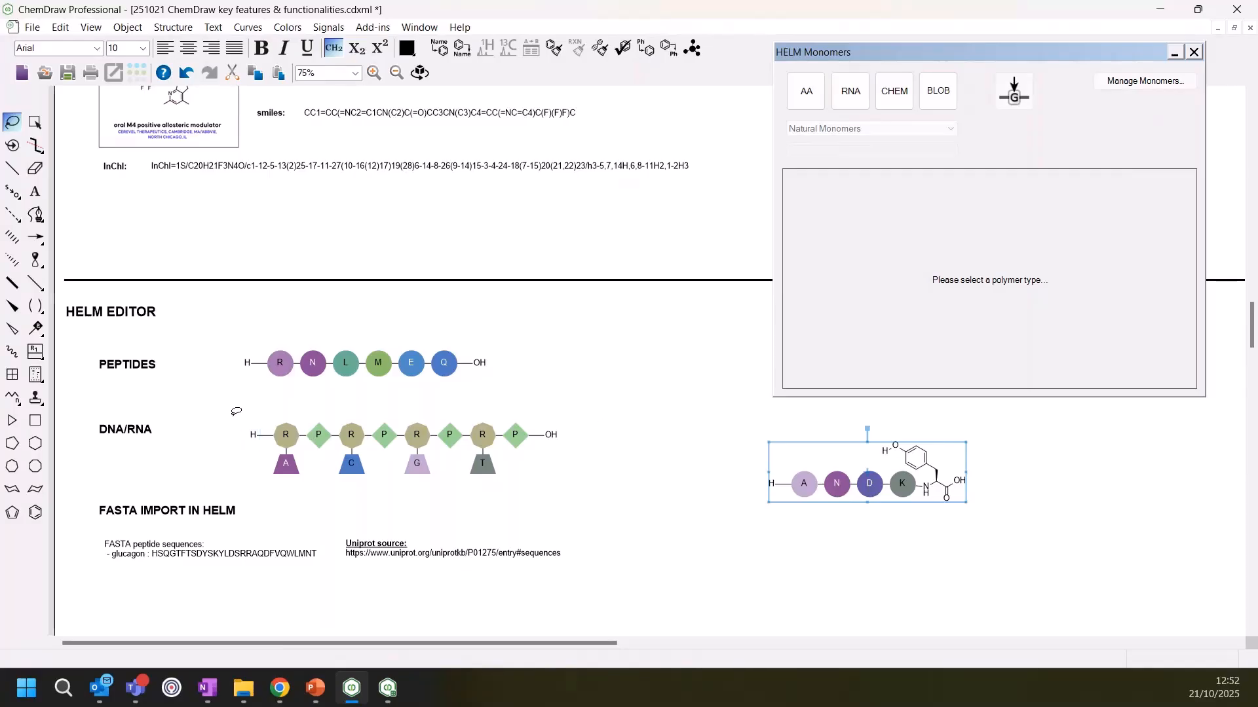
# Expand the whole DNA/RNA example chain into its full chemical structure and shift it away from the section label
pyautogui.moveTo(228, 420)
pyautogui.mouseDown()
pyautogui.moveTo(264, 479)
pyautogui.moveTo(423, 501)
pyautogui.moveTo(583, 435)
pyautogui.moveTo(406, 399)
pyautogui.moveTo(213, 417)
pyautogui.mouseUp()
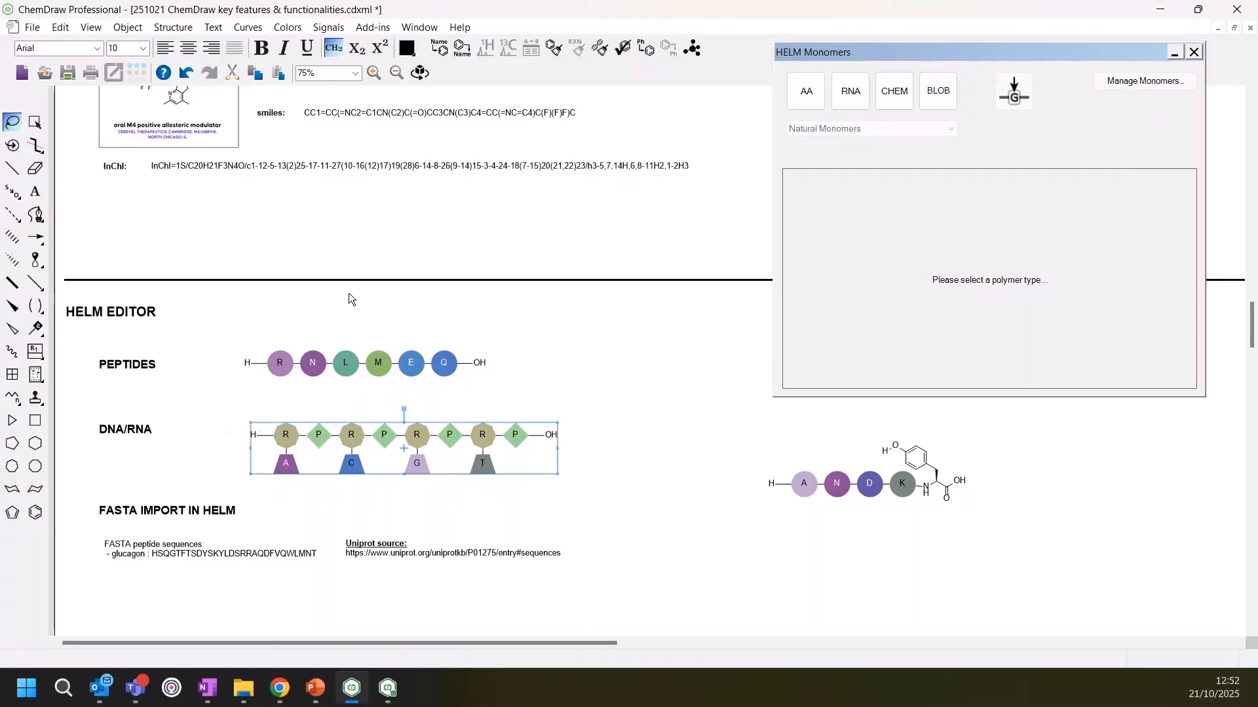
pyautogui.click(644, 57)
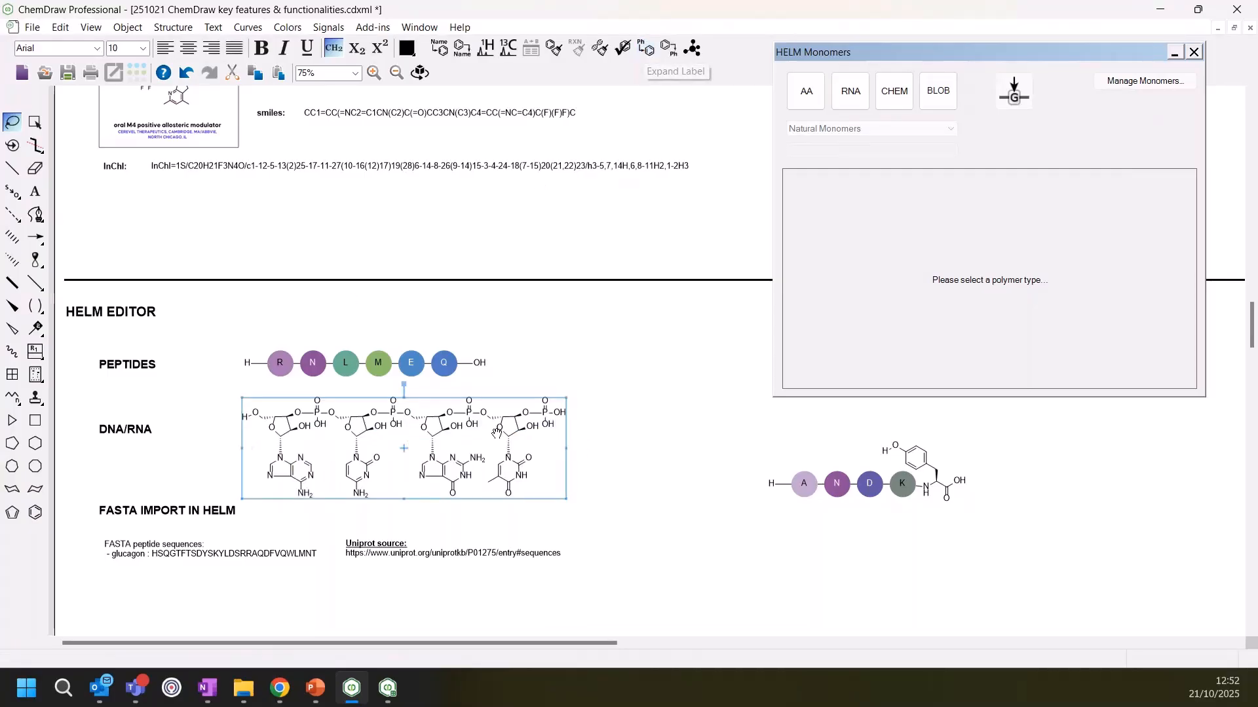
pyautogui.moveTo(471, 441); pyautogui.dragTo(576, 454)
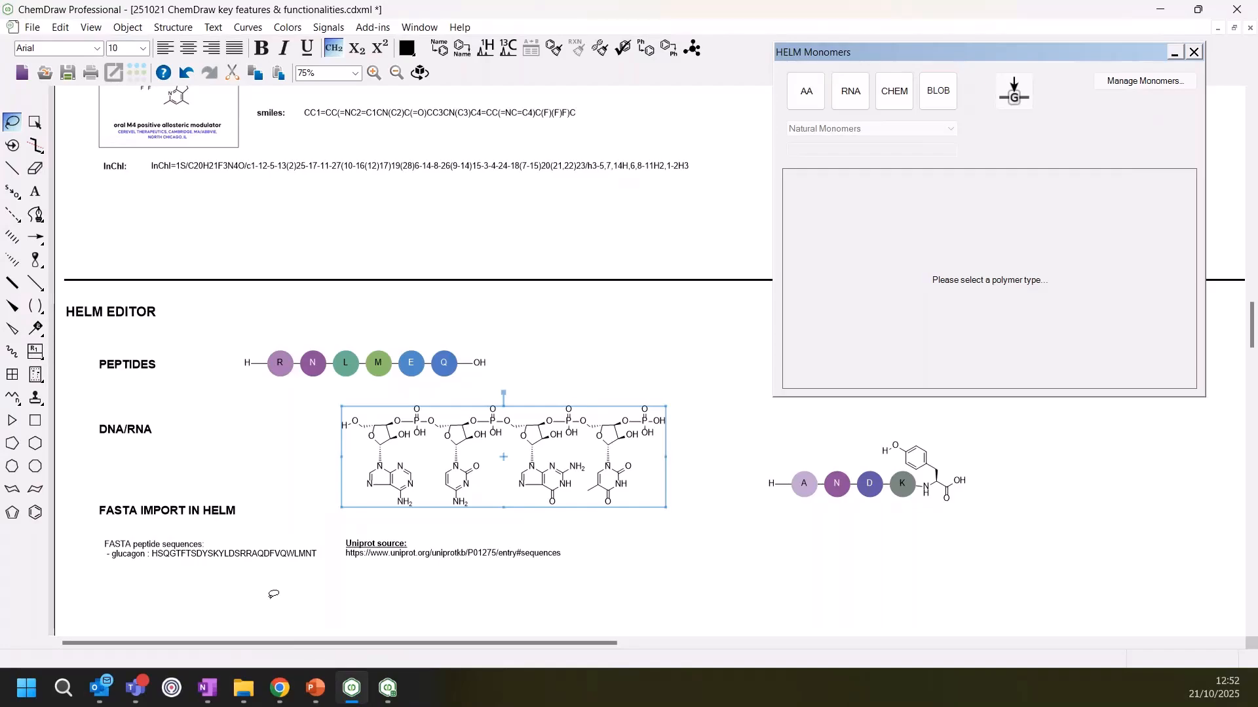
# Copy the glucagon sequence HSQGTFTSDYSKYLDSRRAQDFVQWLMNT from the FASTA note and paste it as a FASTA Peptide
pyautogui.click(36, 192)
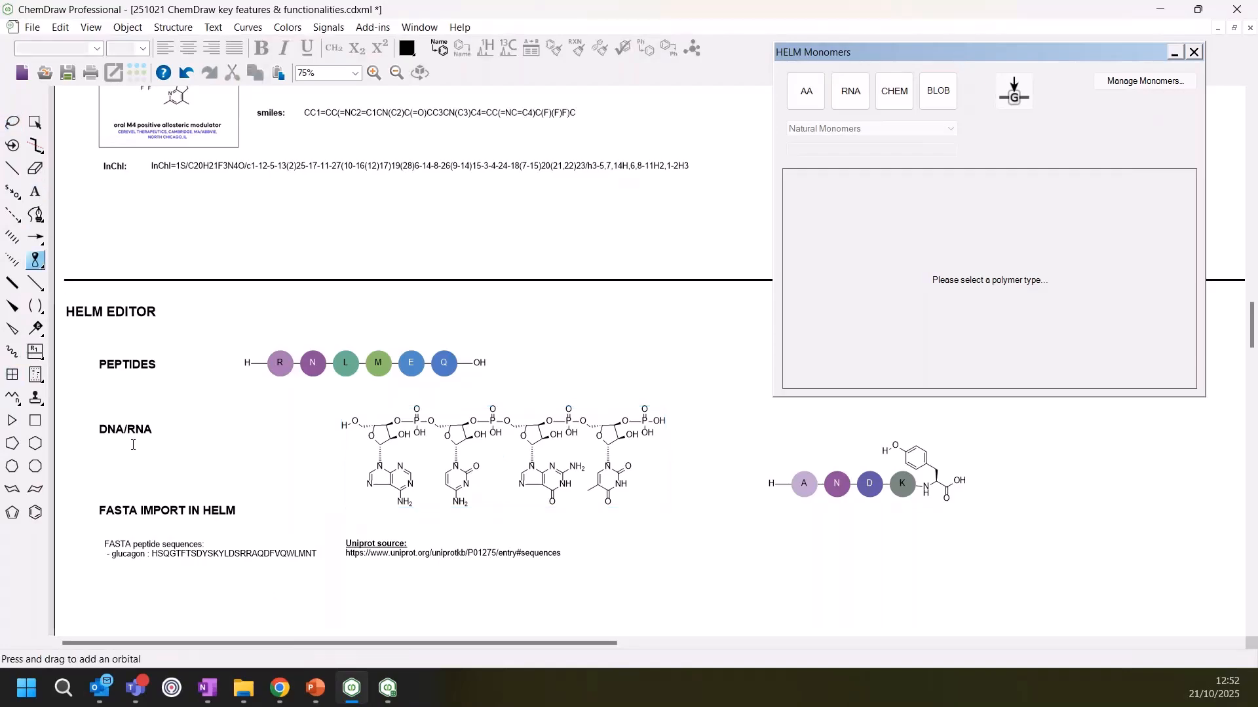
pyautogui.click(155, 554)
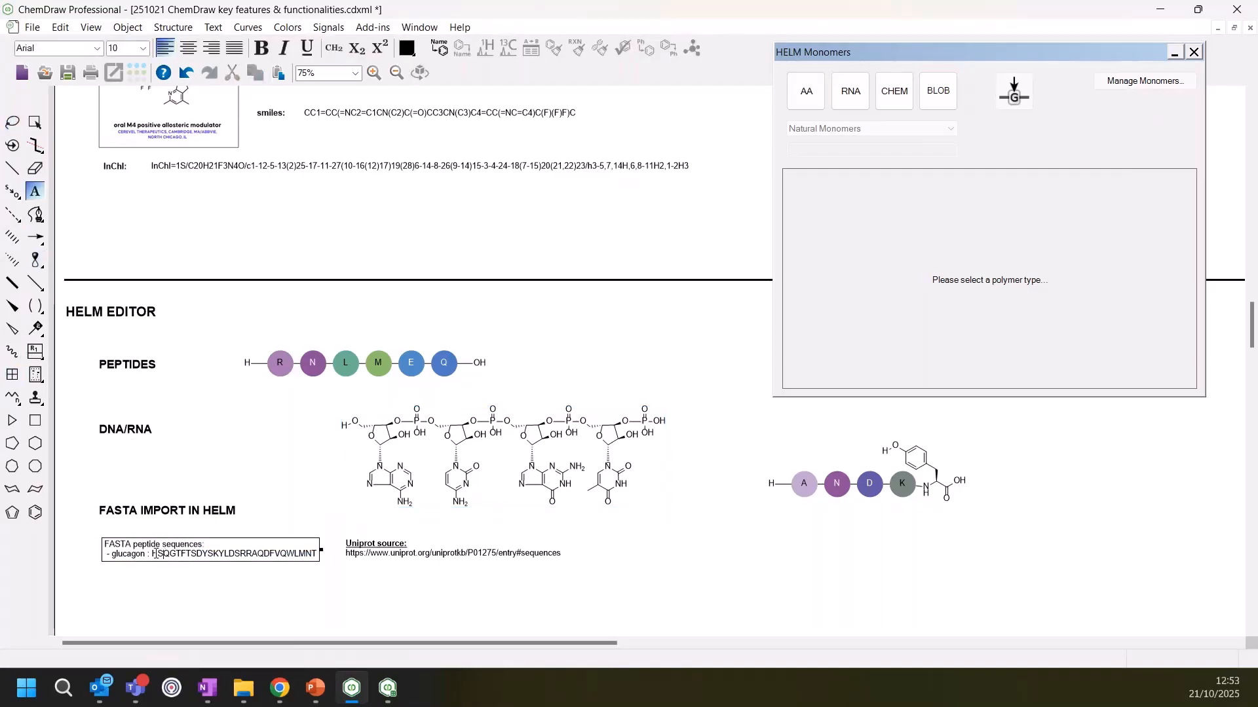
pyautogui.moveTo(153, 552); pyautogui.dragTo(316, 552)
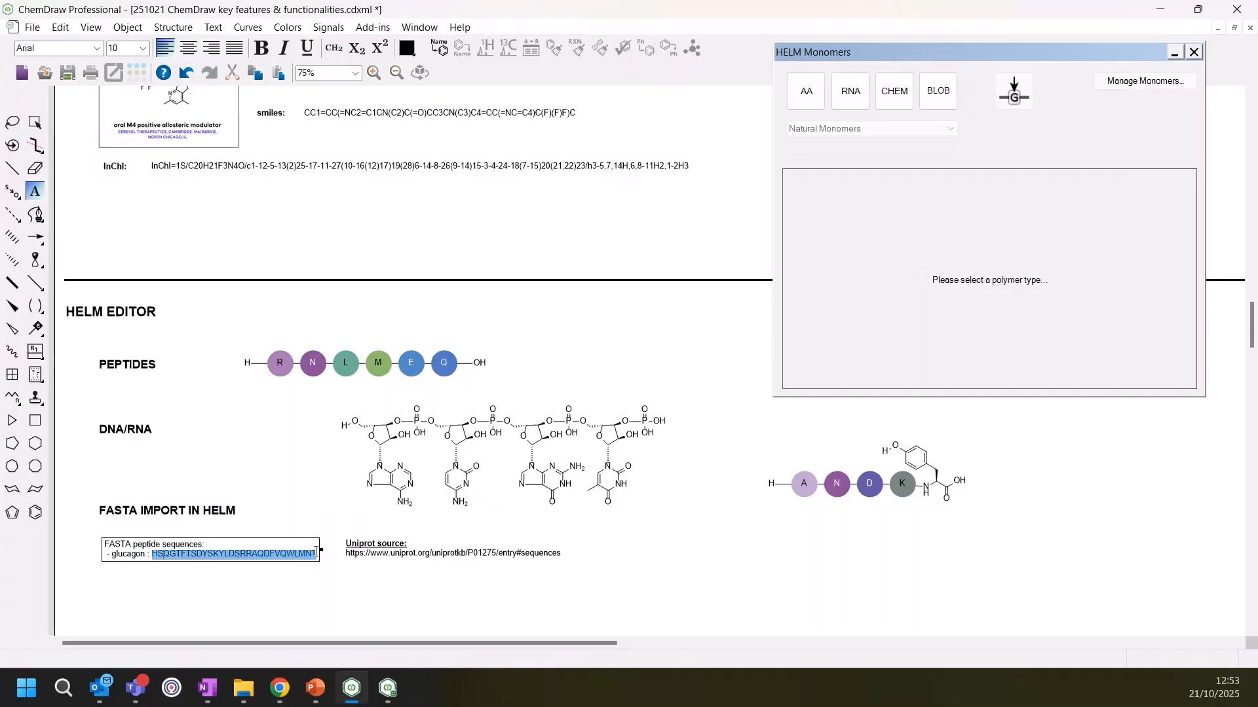
pyautogui.click(63, 27)
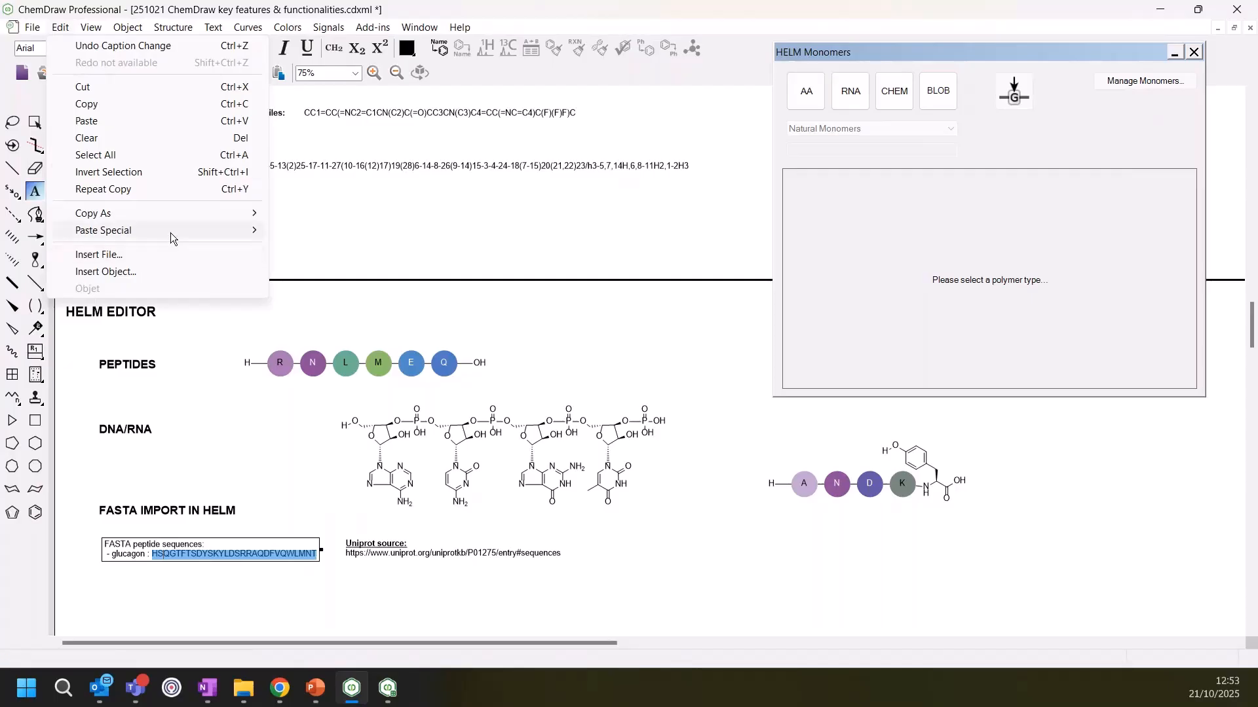
pyautogui.moveTo(178, 230)
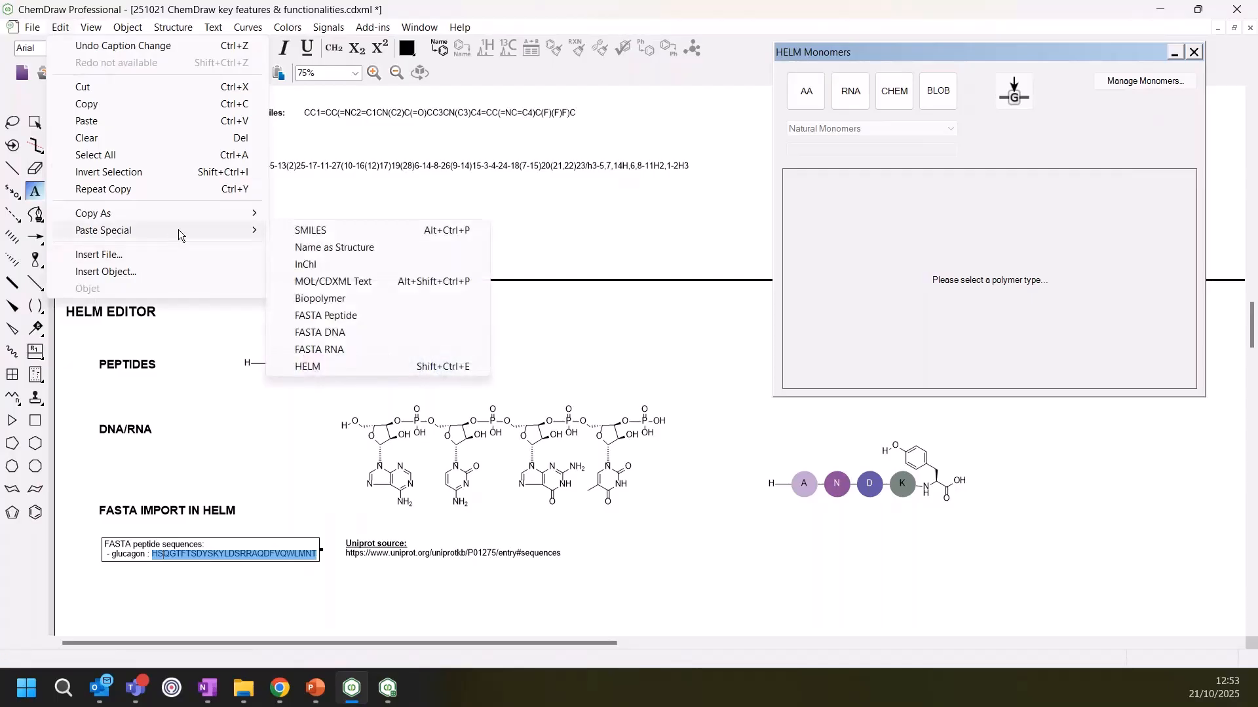
pyautogui.click(338, 315)
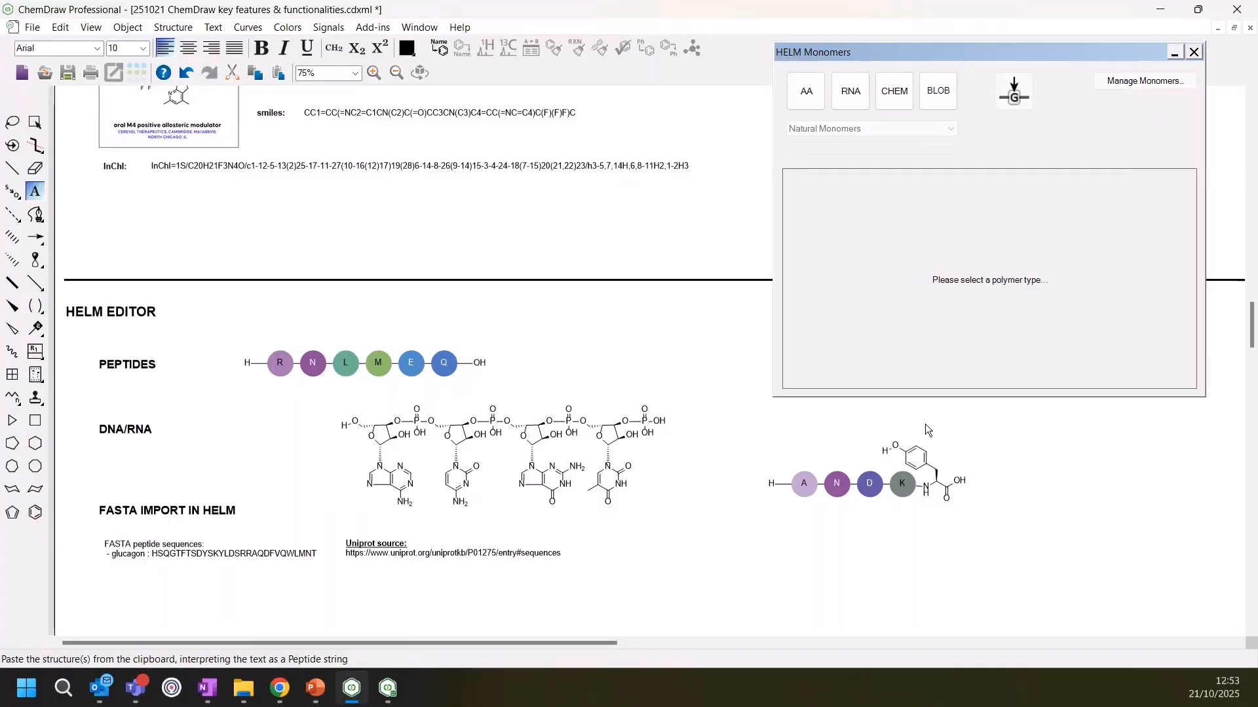
# Close the HELM Monomers window and move the pasted glucagon chain directly below the FASTA sequence text
pyautogui.click(1194, 51)
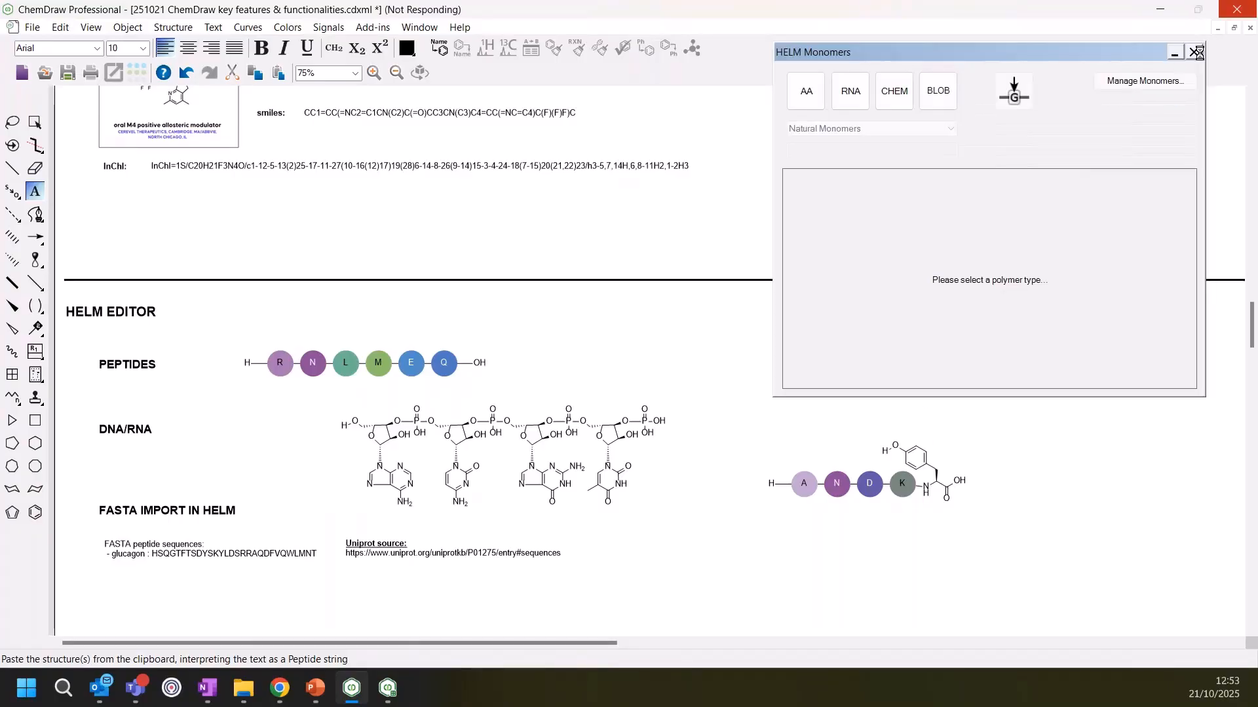
pyautogui.scroll(-5, 1035, 541)
pyautogui.scroll(-3, 1035, 541)
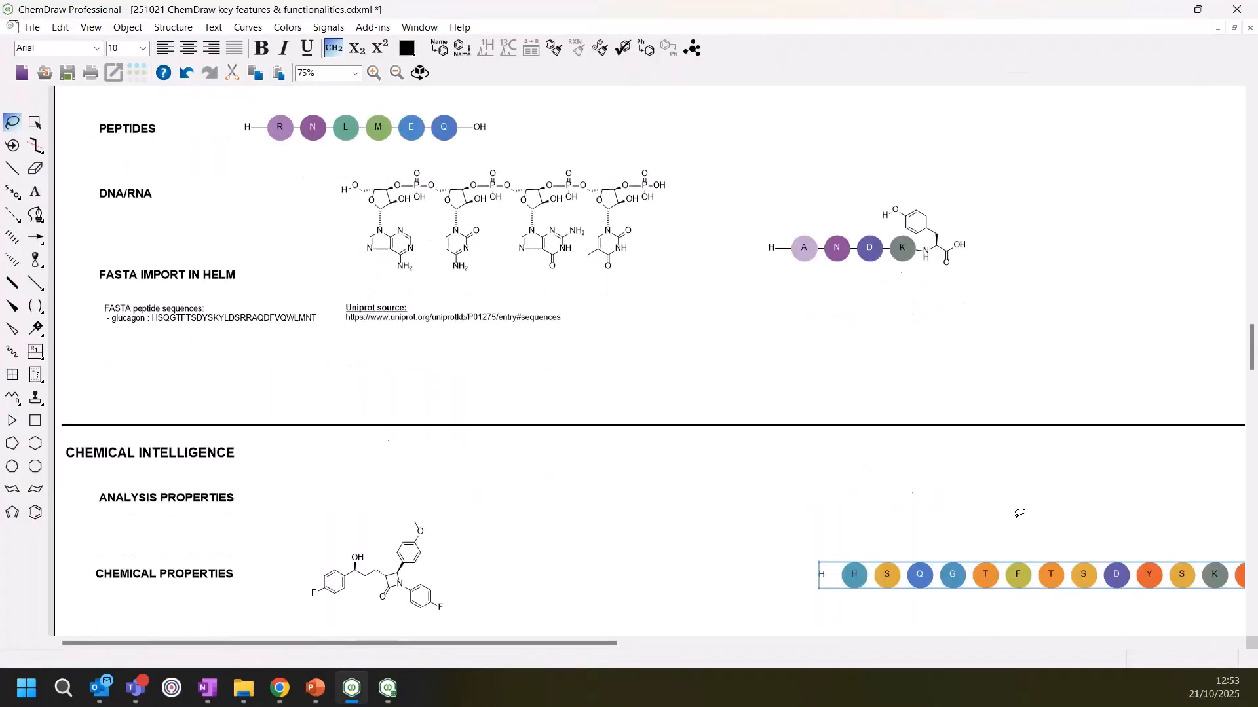
pyautogui.moveTo(1024, 540); pyautogui.dragTo(325, 336)
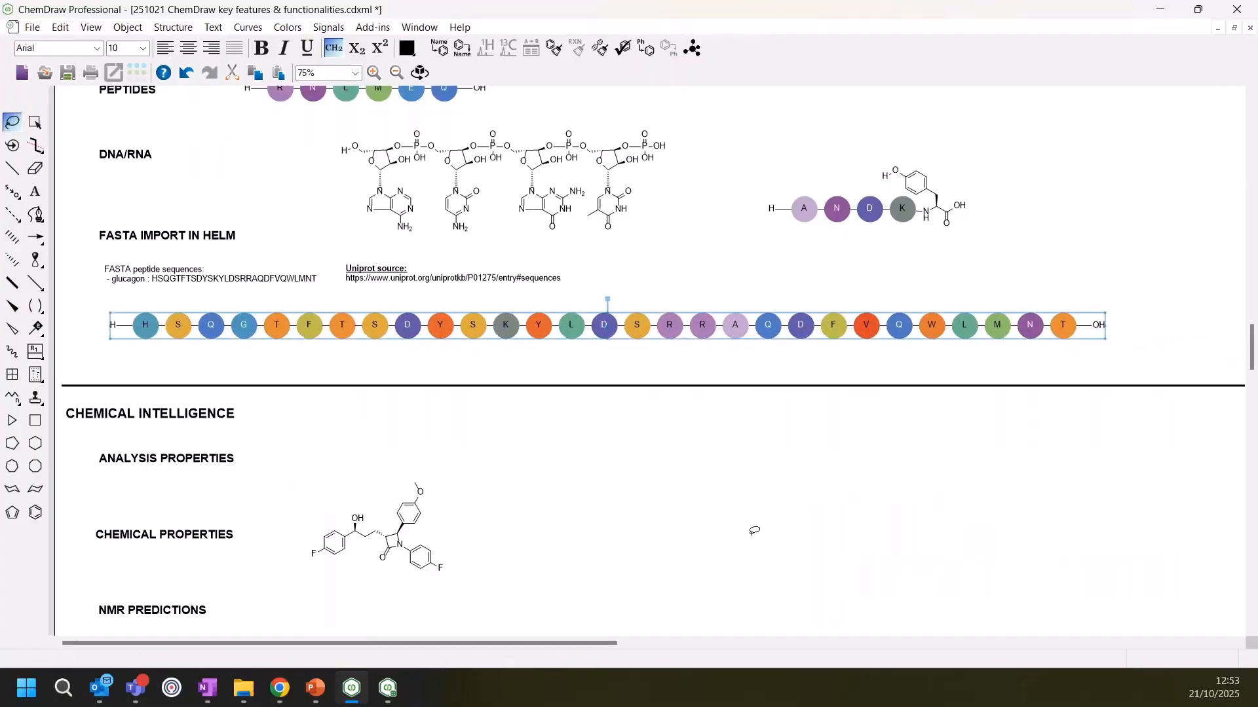
pyautogui.click(695, 357)
# Select the structure beside Chemical Properties, show the Analysis window and place it in the blank space beside the structure
pyautogui.scroll(-3, 678, 492)
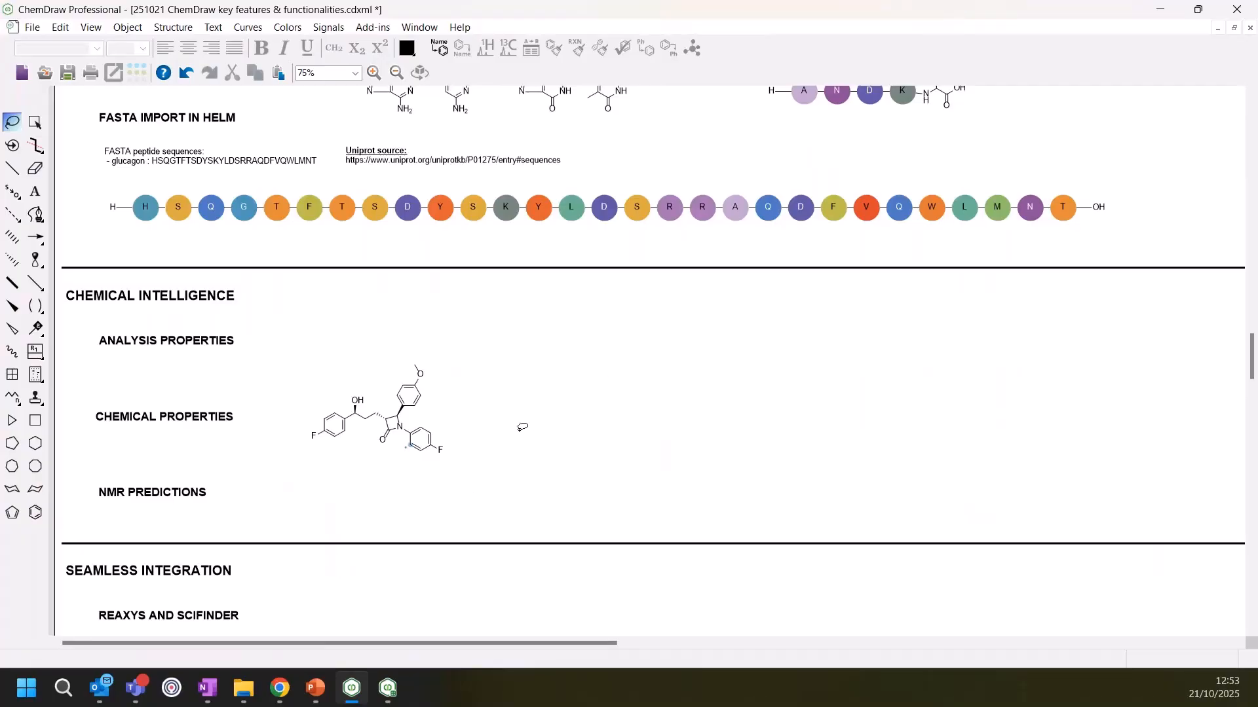
pyautogui.moveTo(518, 432)
pyautogui.mouseDown()
pyautogui.moveTo(328, 508)
pyautogui.moveTo(275, 363)
pyautogui.moveTo(462, 347)
pyautogui.moveTo(496, 389)
pyautogui.mouseUp()
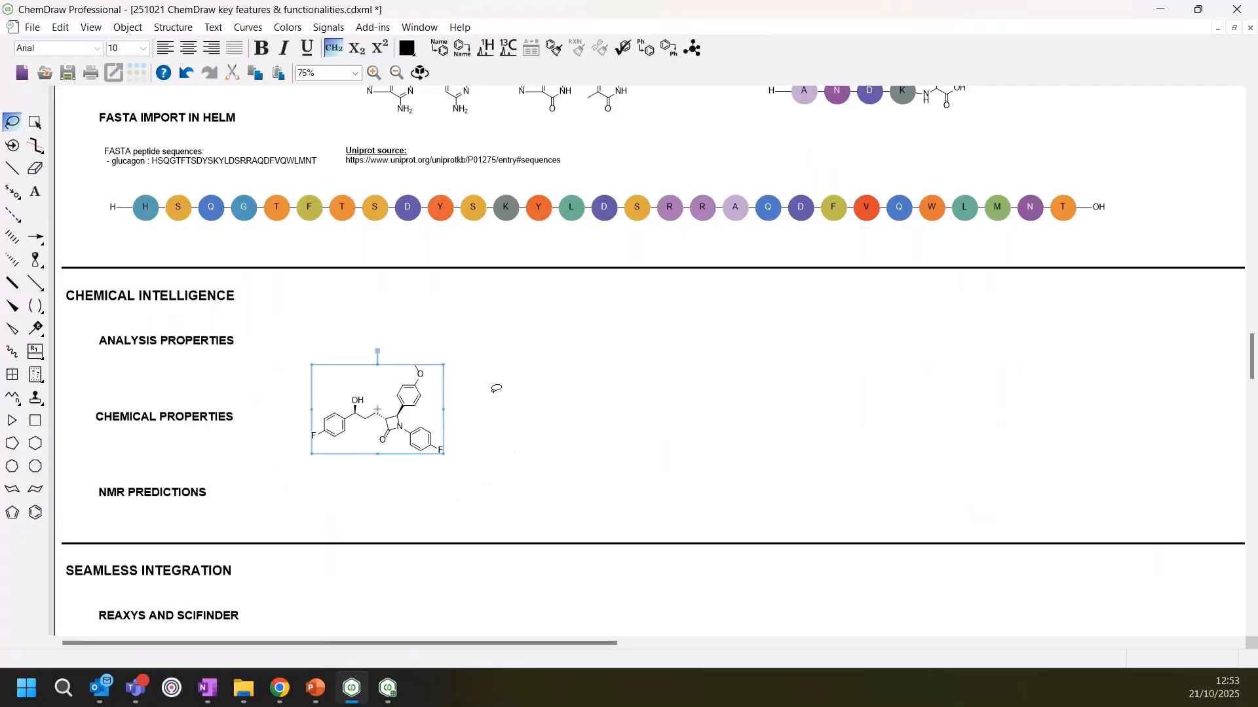
pyautogui.click(92, 27)
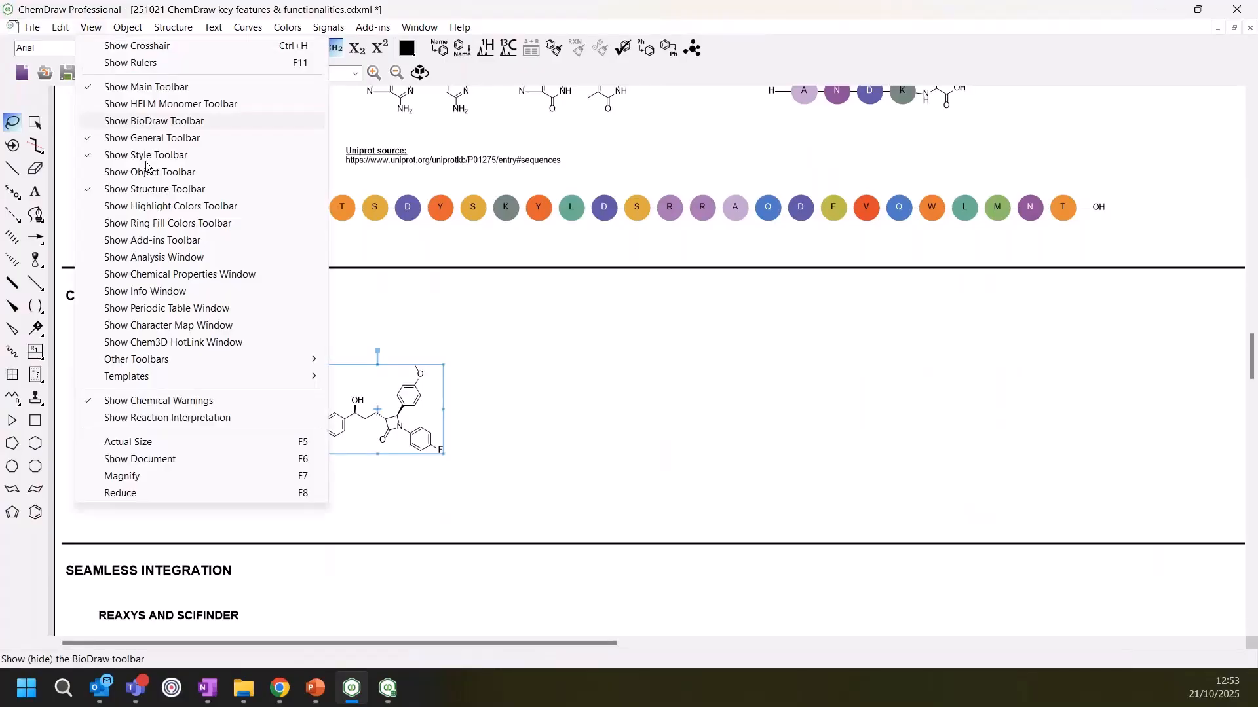
pyautogui.click(133, 262)
pyautogui.moveTo(196, 469); pyautogui.dragTo(740, 286)
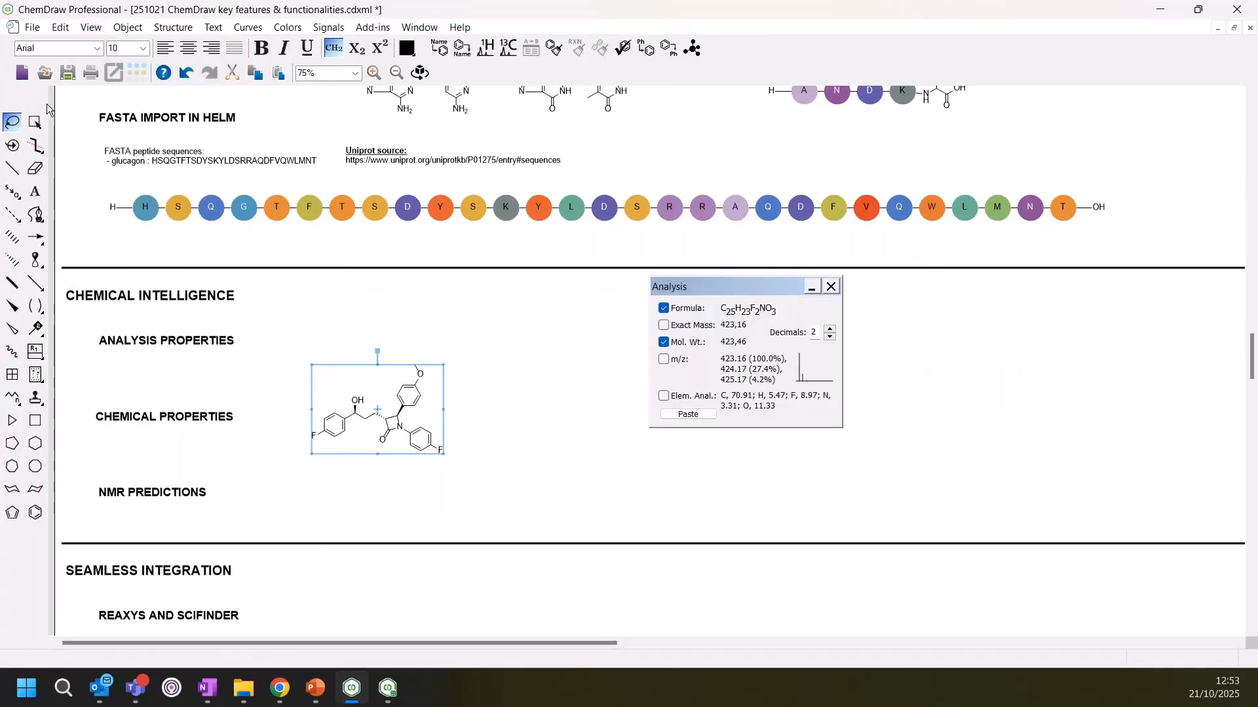
# Show the Chemical Properties window for the selected structure and move the Analysis window up over the glucagon chain
pyautogui.click(121, 31)
pyautogui.moveTo(91, 27)
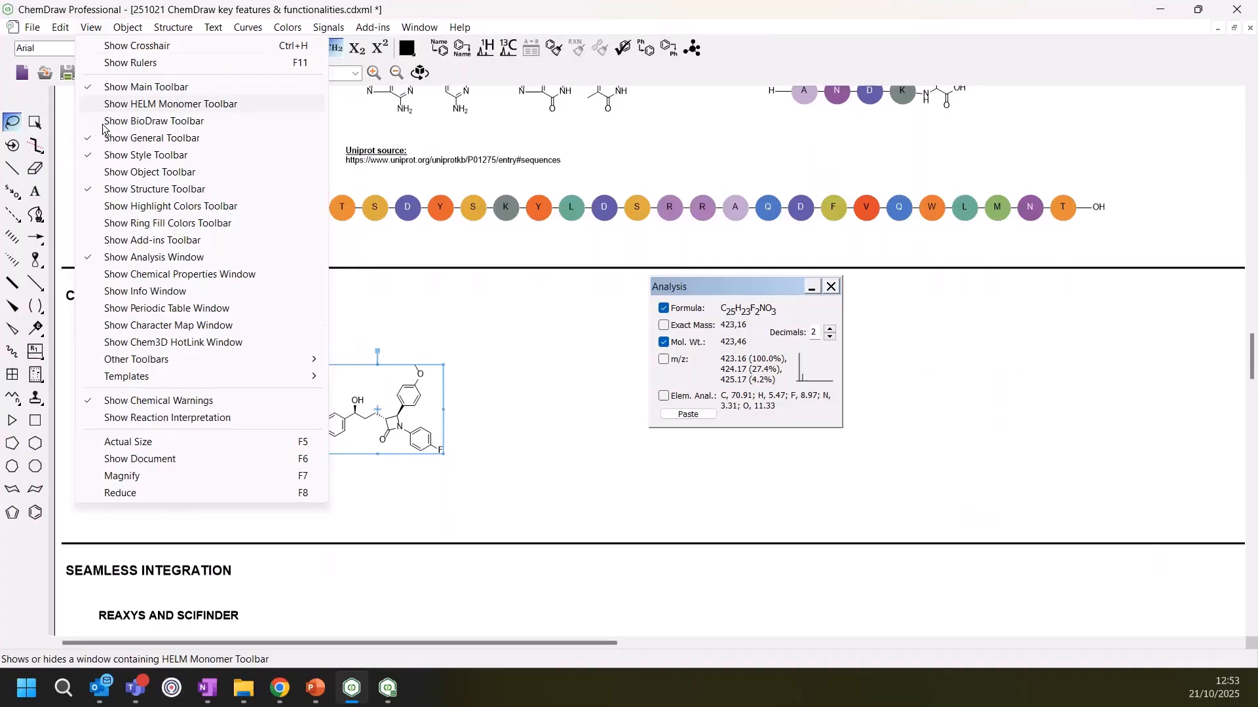
pyautogui.click(177, 274)
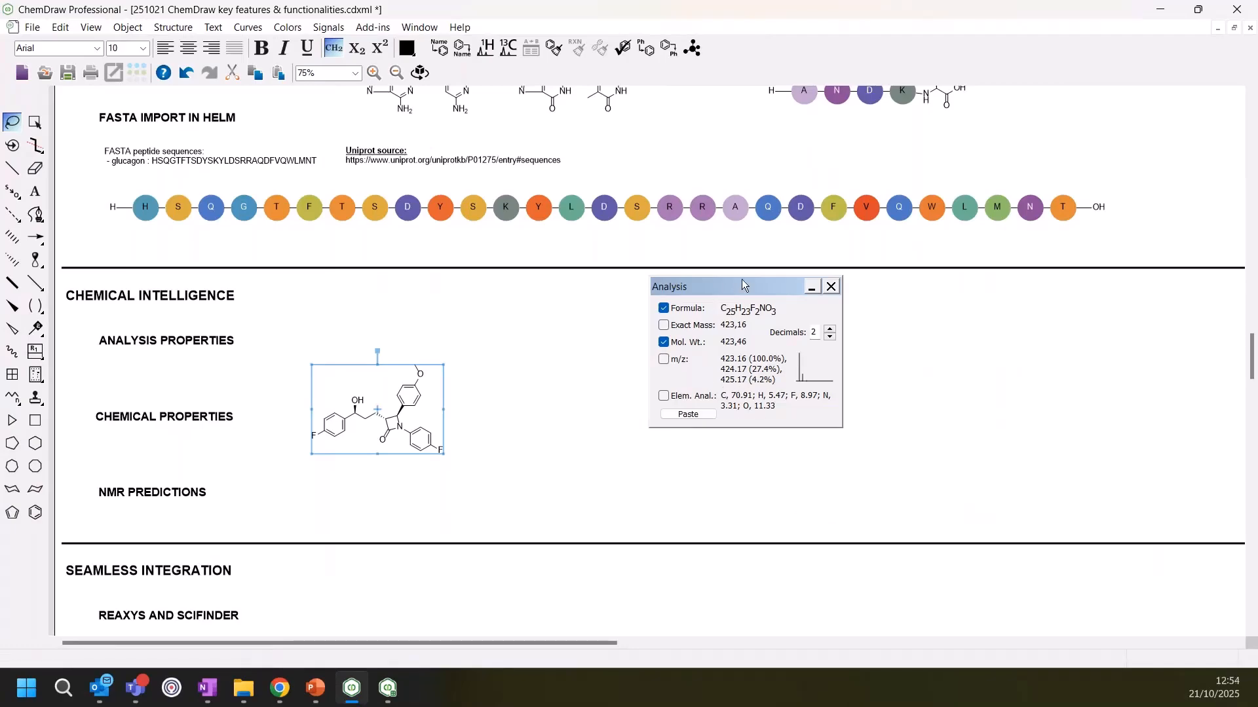
pyautogui.moveTo(718, 285); pyautogui.dragTo(630, 176)
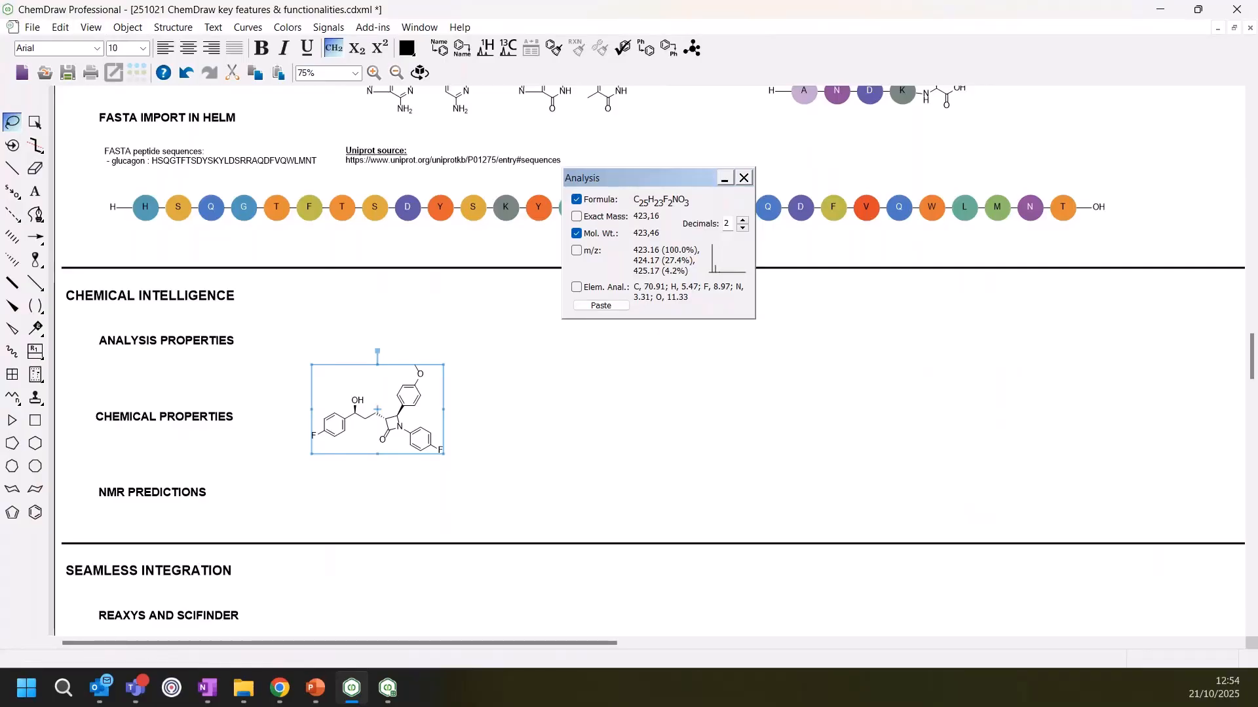
pyautogui.click(112, 29)
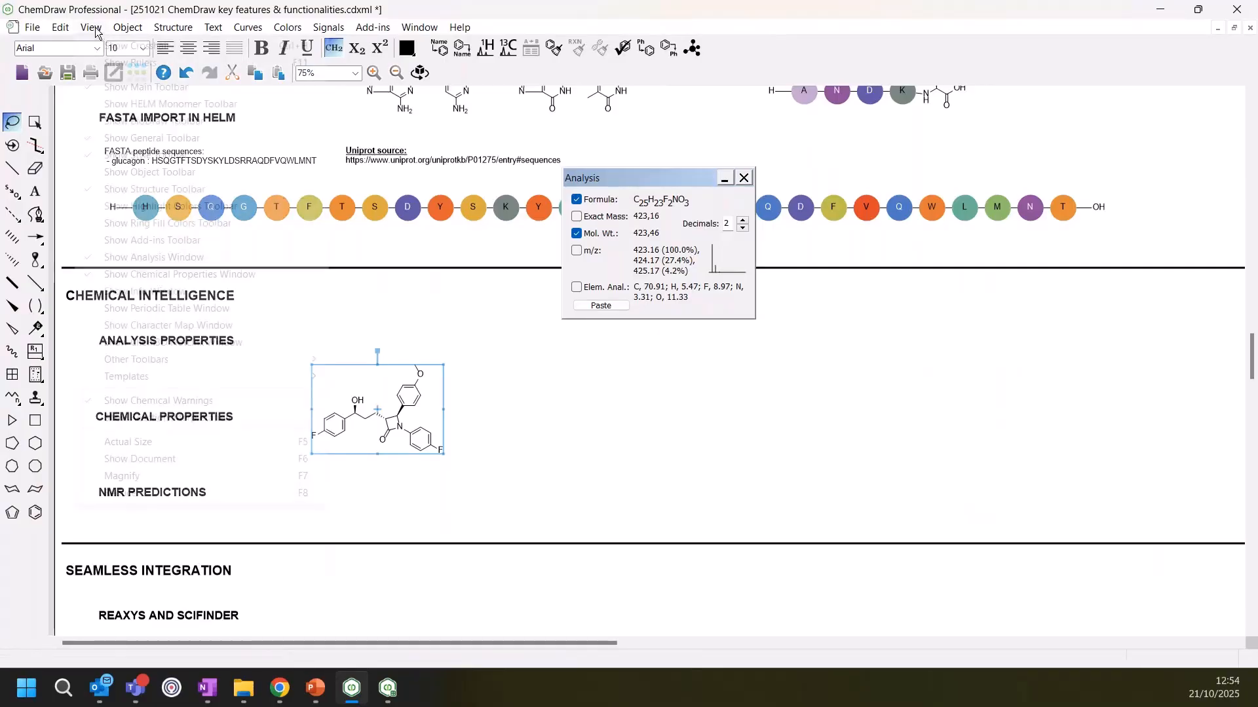
pyautogui.moveTo(91, 31)
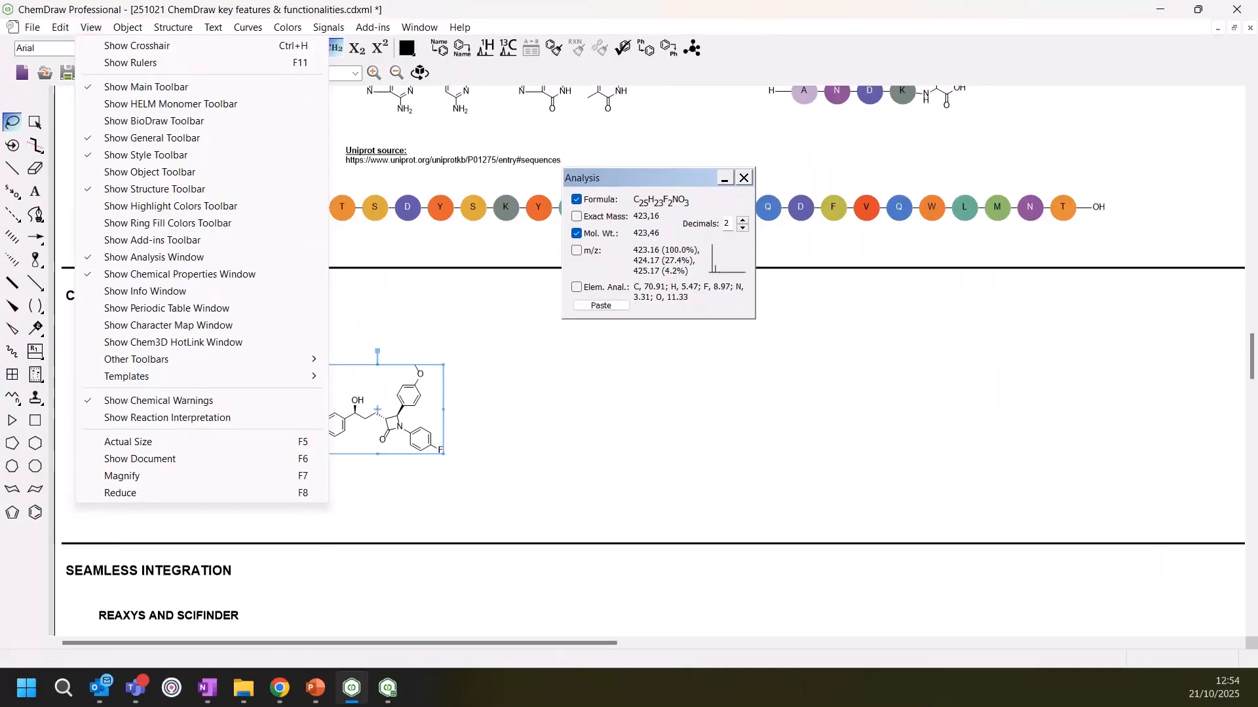
pyautogui.press('Escape')
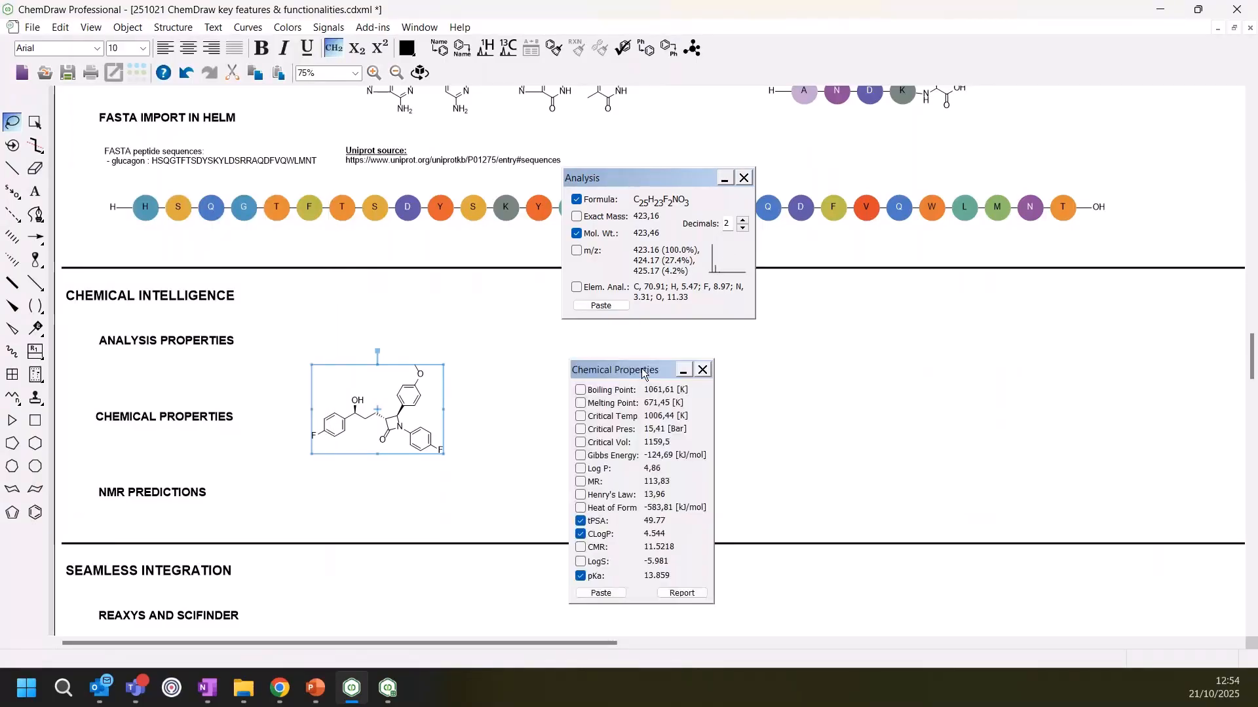
# Paste the chemical properties below the structure with Gibbs Energy and Critical Temp included, and close both property windows
pyautogui.click(581, 456)
pyautogui.click(581, 416)
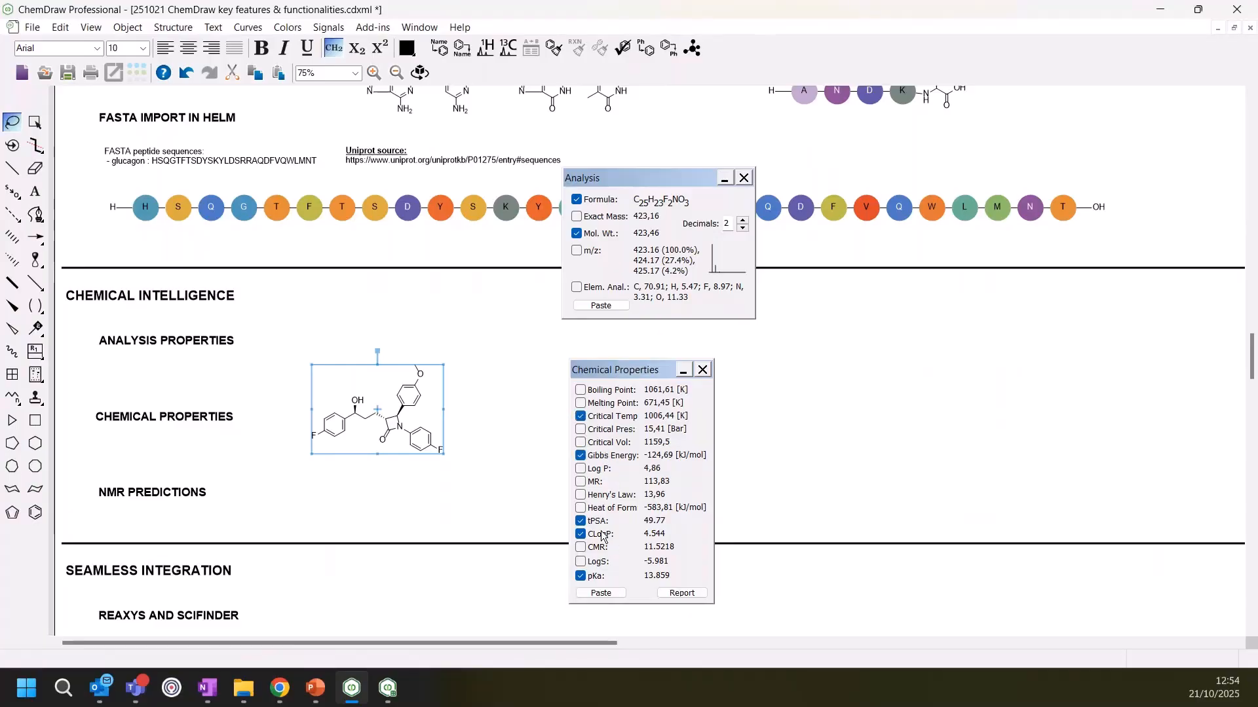
pyautogui.click(608, 596)
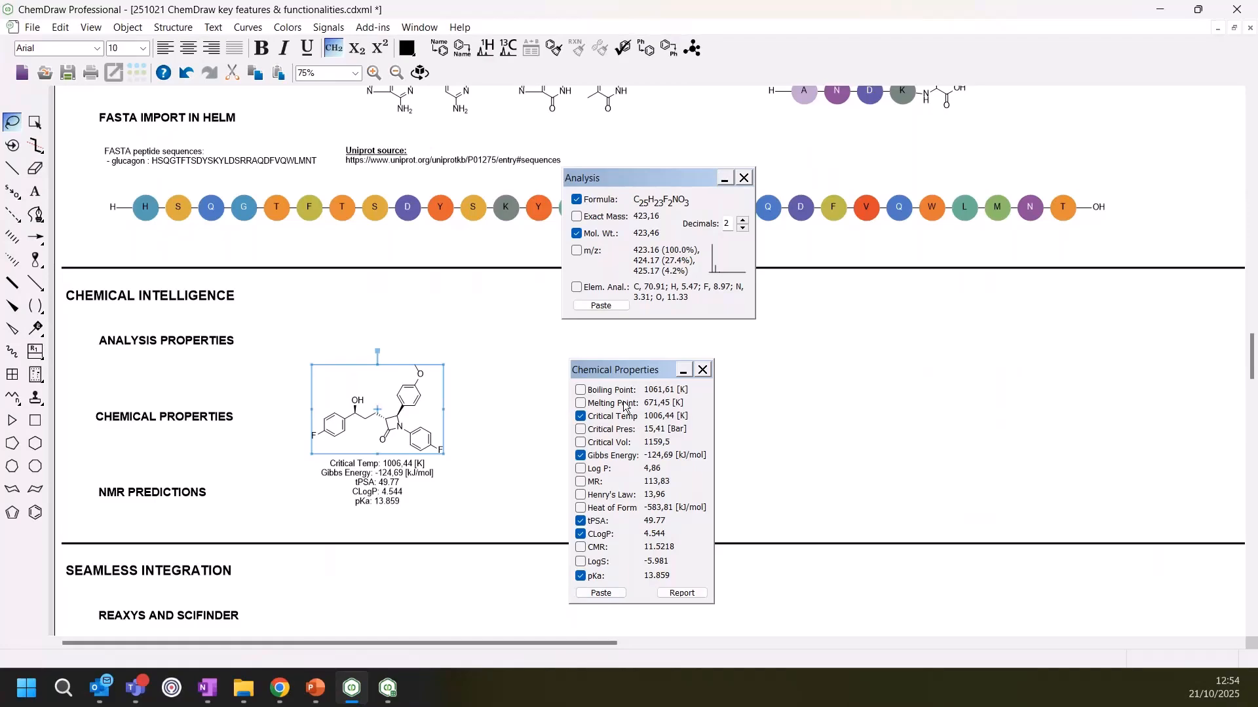
pyautogui.scroll(-1, 740, 175)
pyautogui.click(744, 178)
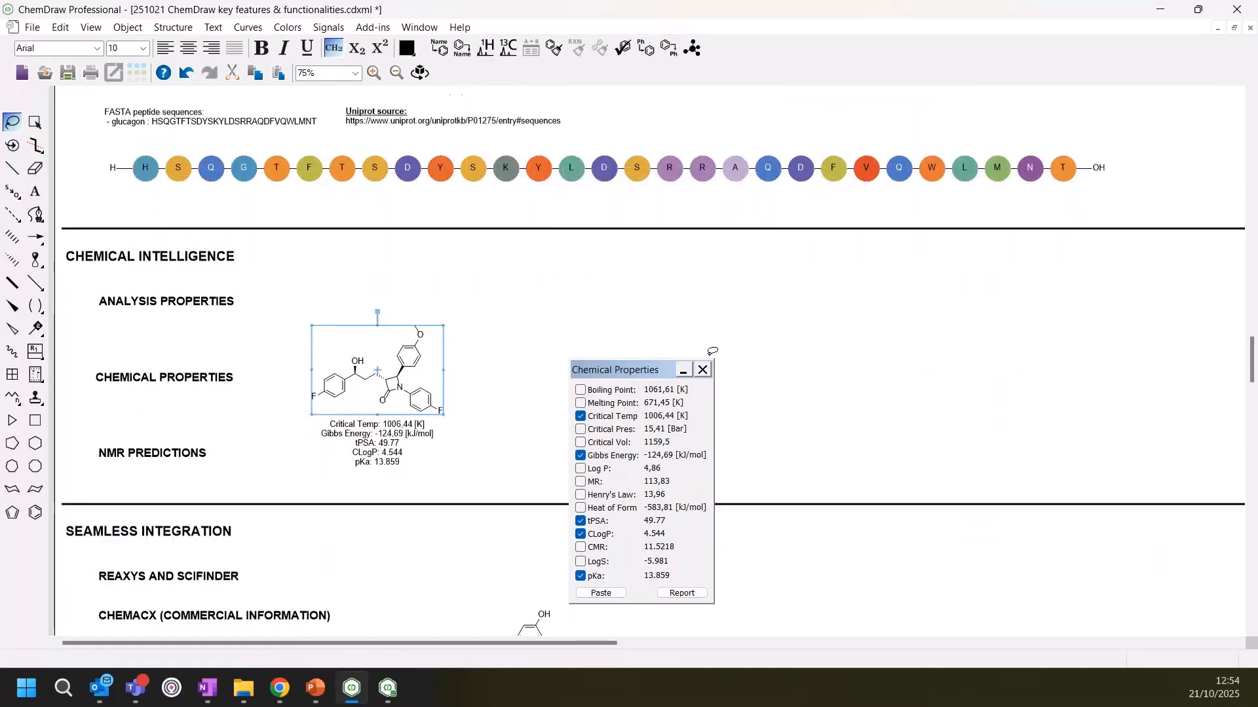
pyautogui.click(703, 370)
# Run an exact structure search in Google Patents for the structure in the Seamless Integration section and browse the patent results
pyautogui.scroll(-2, 678, 361)
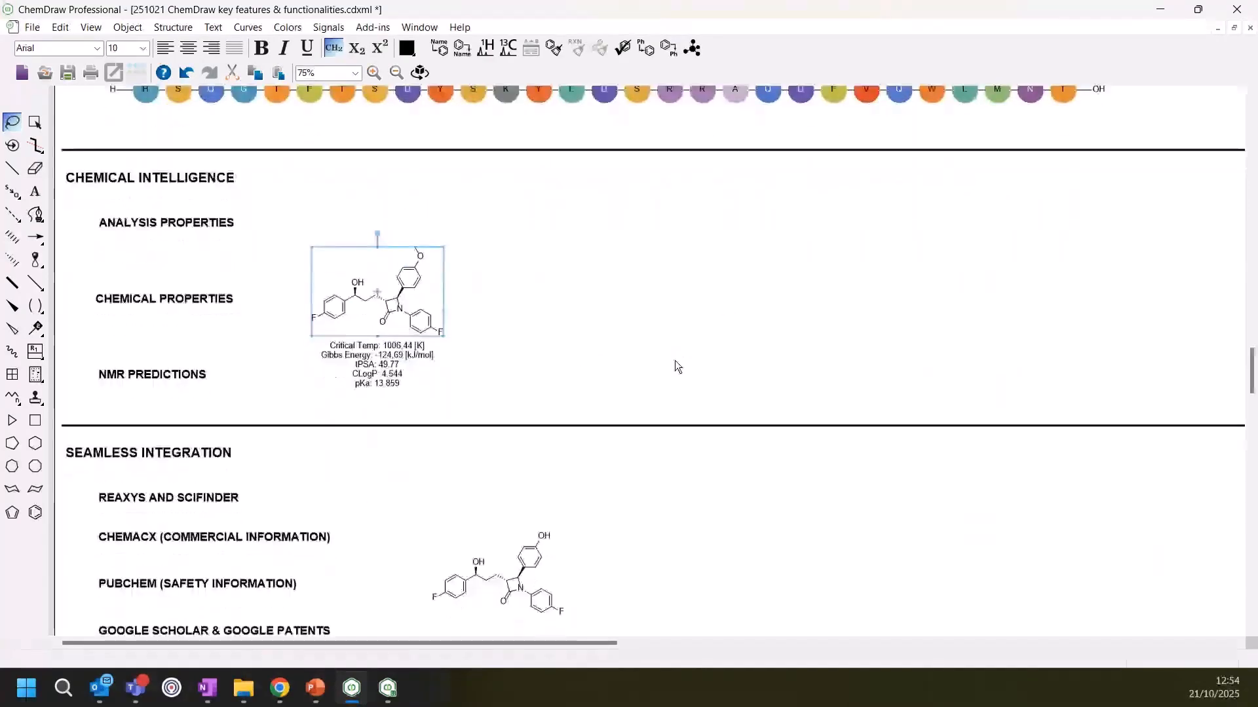
pyautogui.scroll(-3, 675, 360)
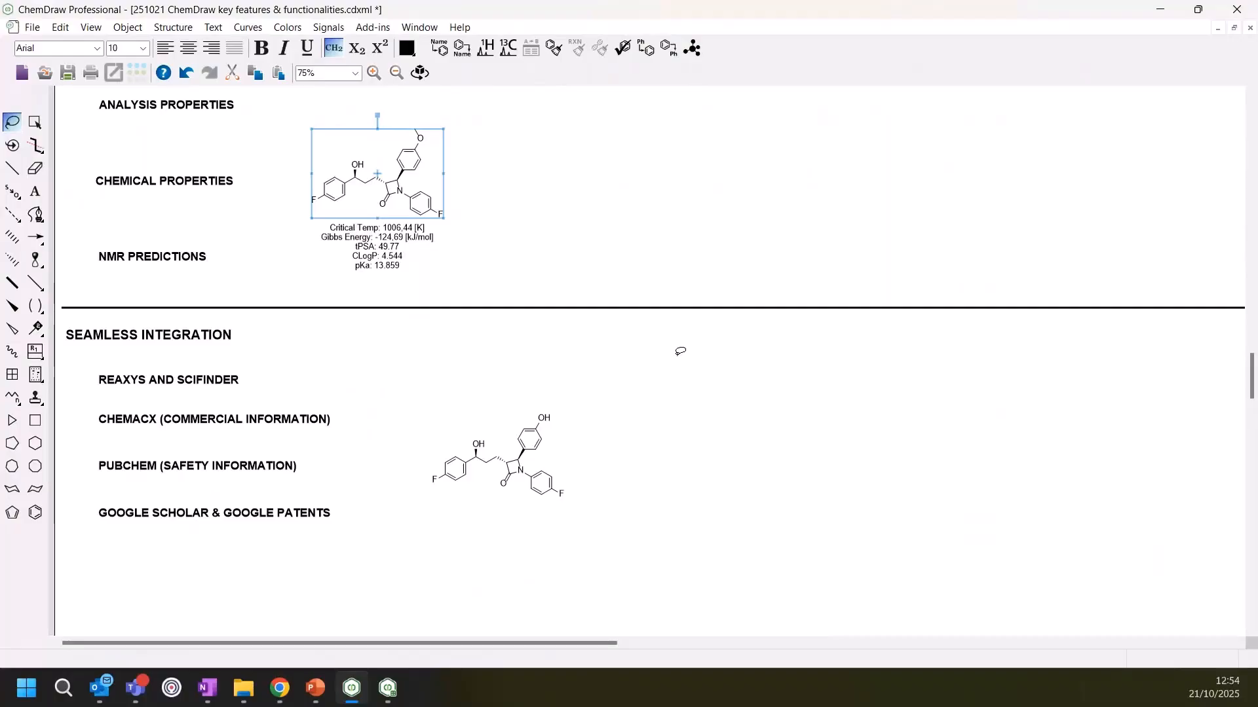
pyautogui.moveTo(413, 390)
pyautogui.mouseDown()
pyautogui.moveTo(640, 488)
pyautogui.moveTo(626, 367)
pyautogui.mouseUp()
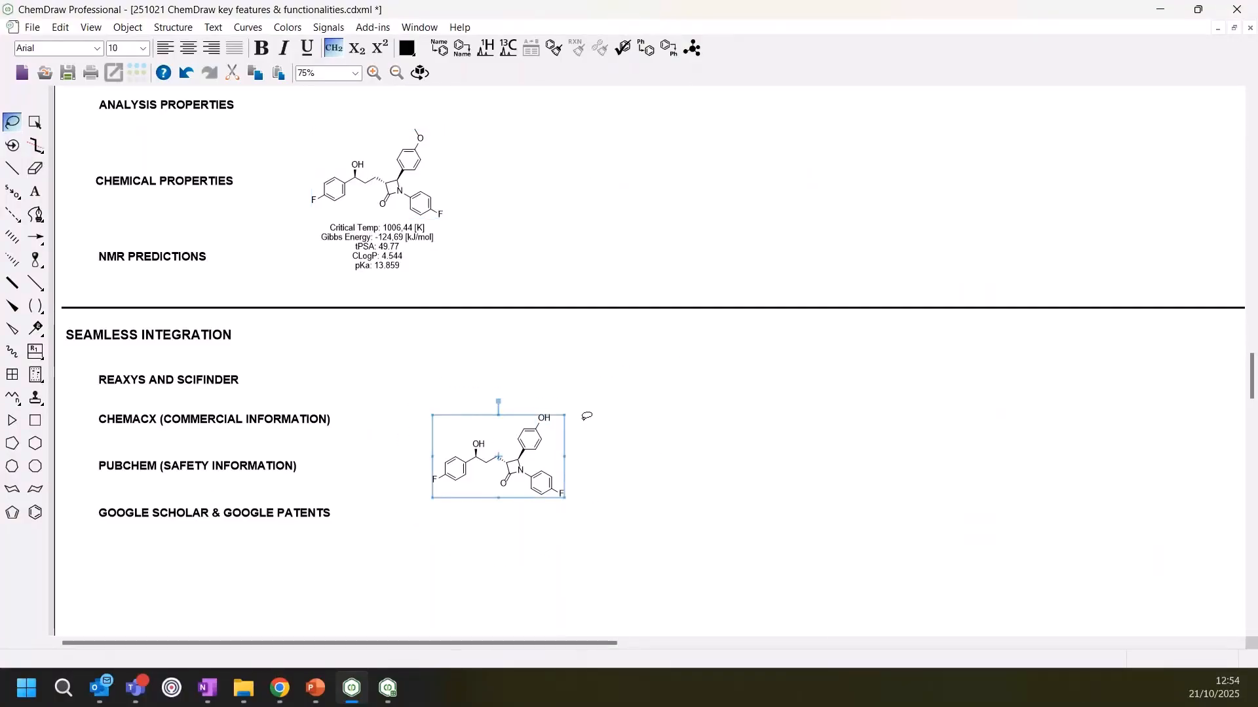
pyautogui.click(373, 27)
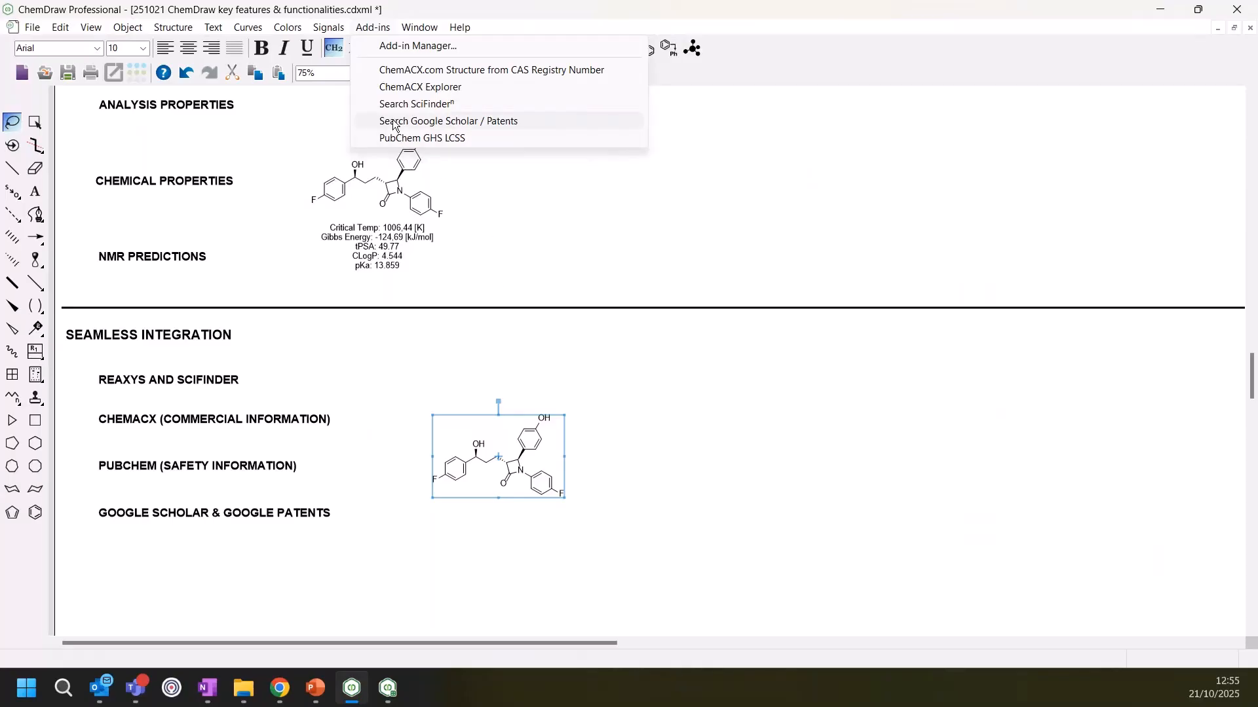
pyautogui.click(467, 122)
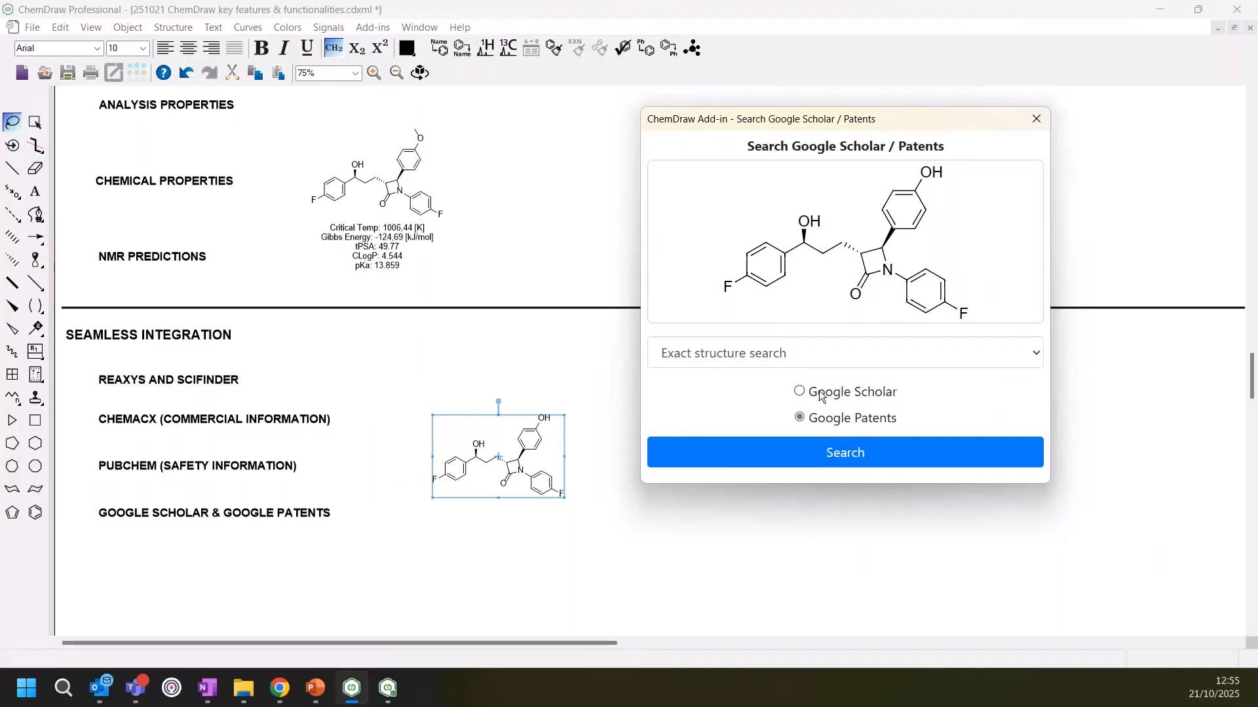
pyautogui.click(843, 453)
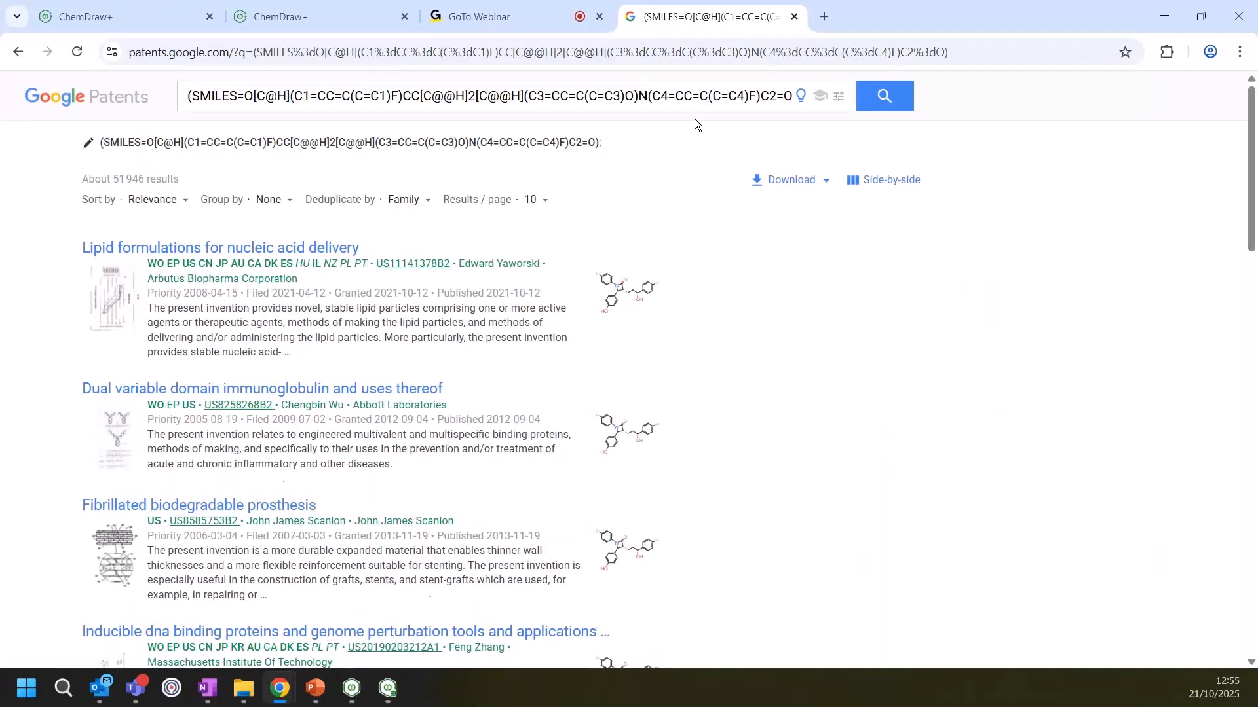
pyautogui.scroll(-6, 248, 462)
pyautogui.scroll(-10, 249, 462)
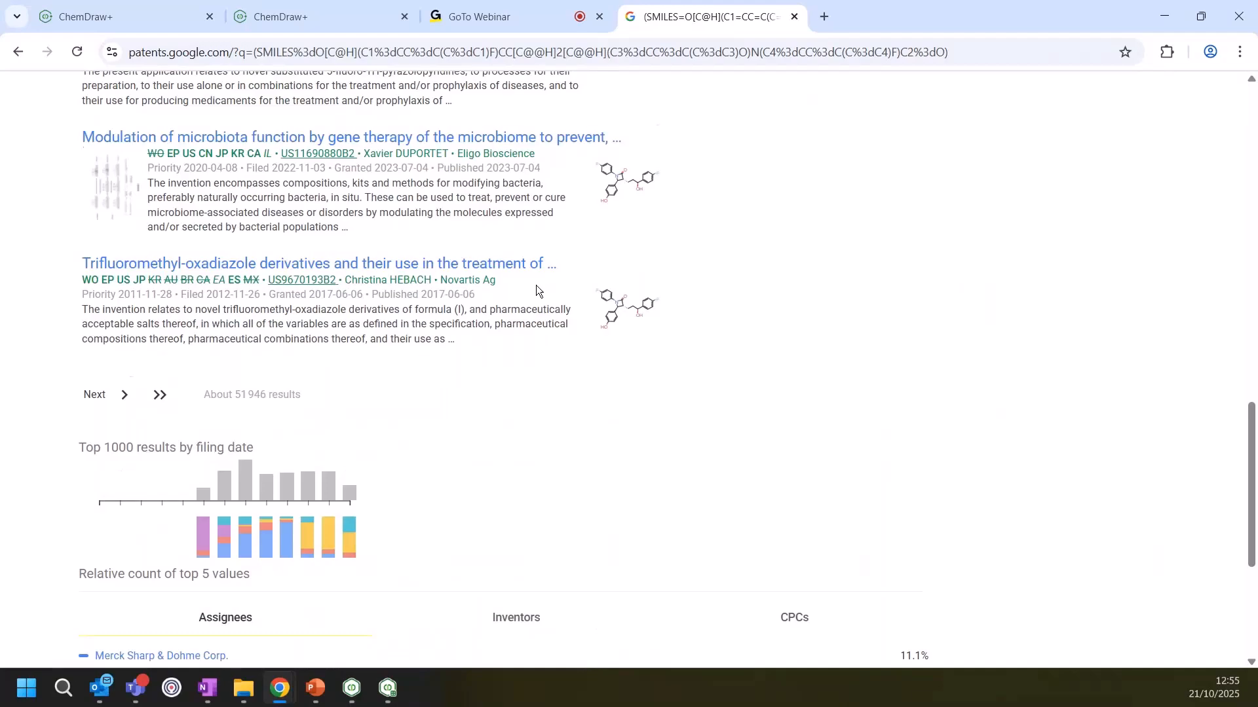
# Switch from the patent results back to ChemDraw Professional and close the Search Google Scholar / Patents add-in window
pyautogui.scroll(3, 619, 281)
pyautogui.scroll(2, 619, 282)
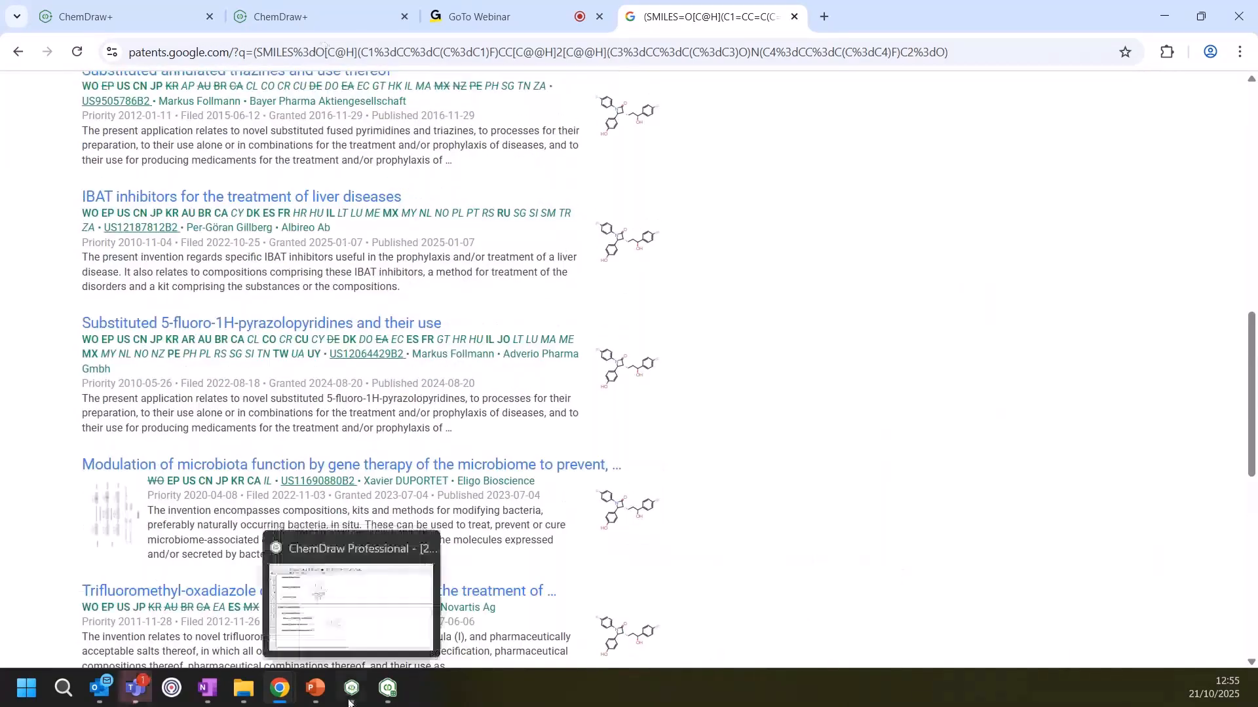
pyautogui.click(349, 703)
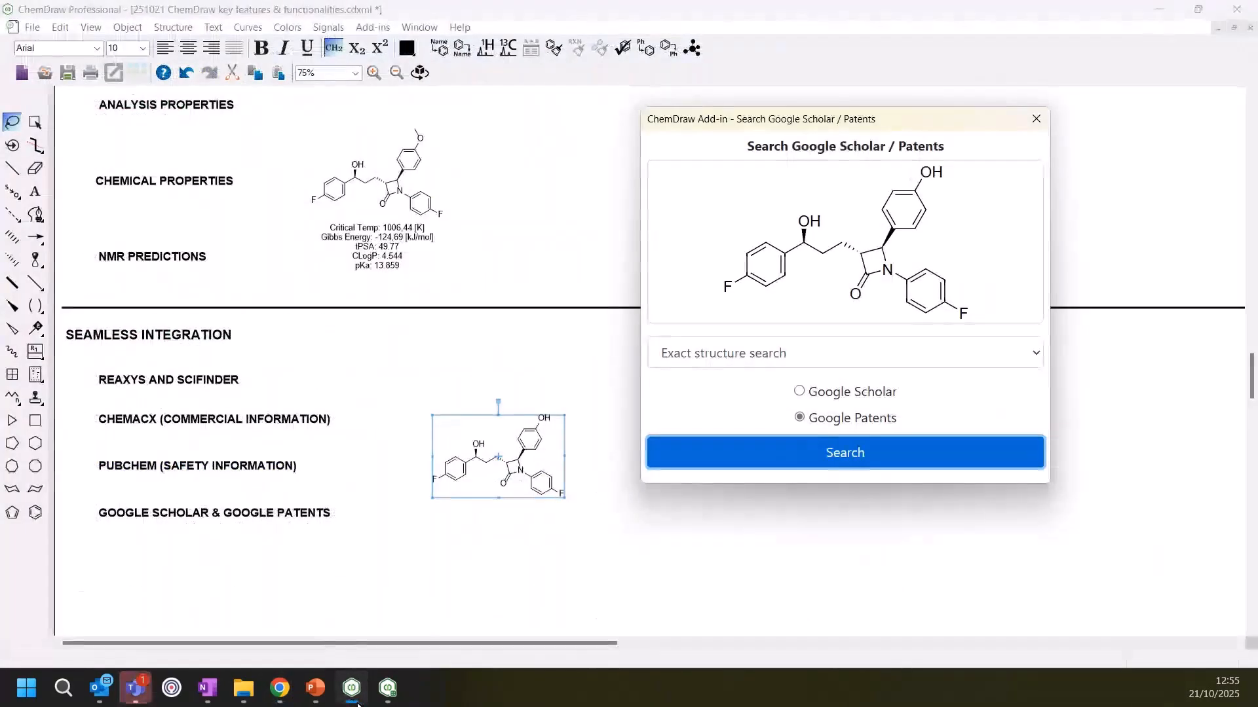
pyautogui.click(1033, 120)
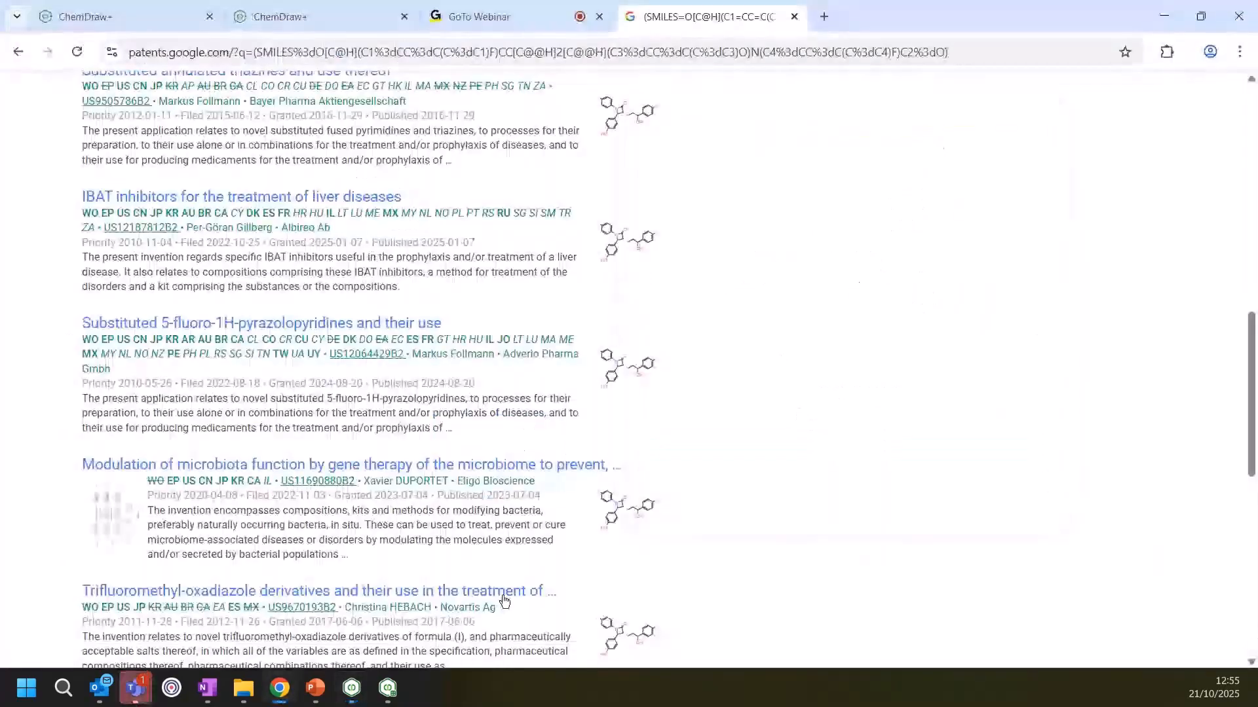
pyautogui.click(351, 691)
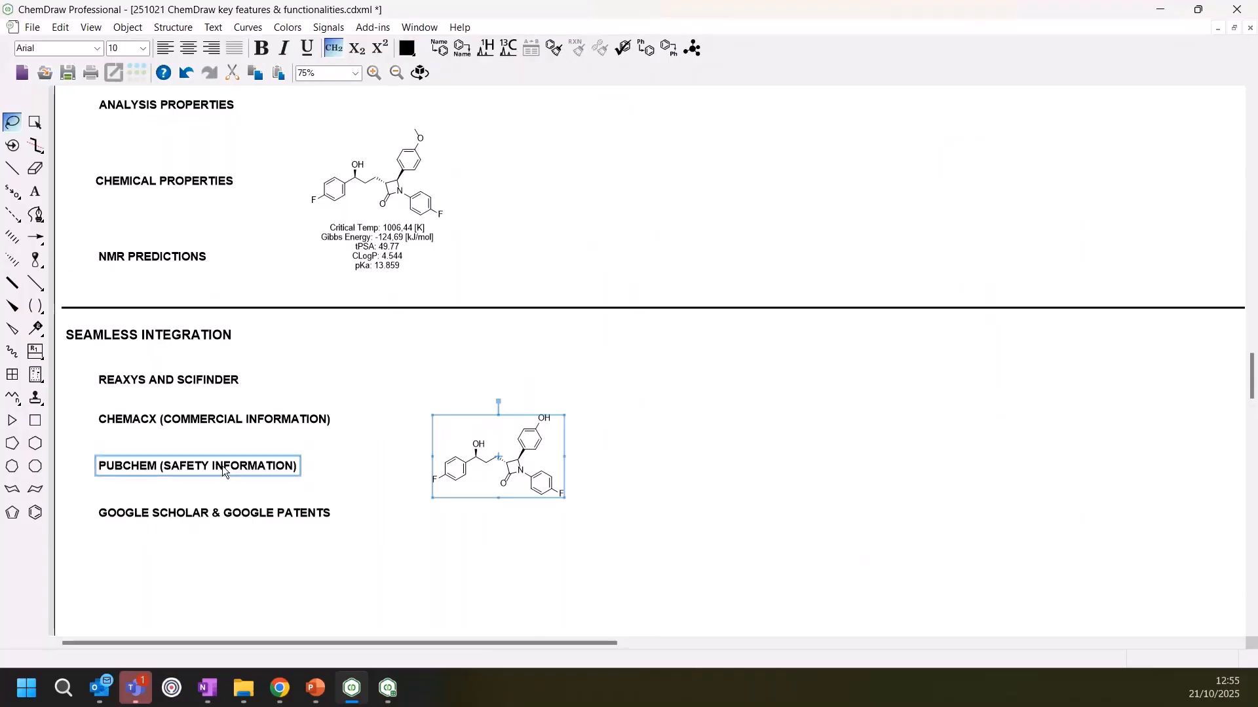
# Look up the selected structure's safety data with the PubChem GHS LCSS add-in, move its window fully into view and examine the GHS classification
pyautogui.click(374, 29)
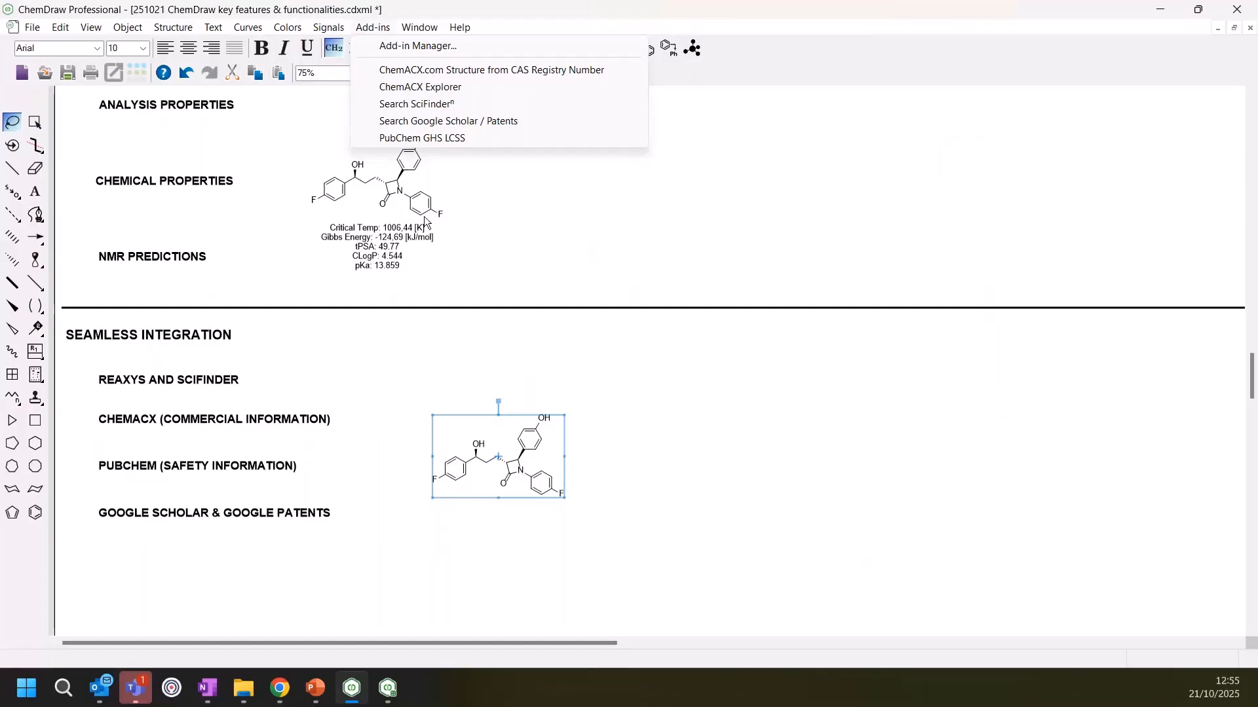
pyautogui.click(420, 139)
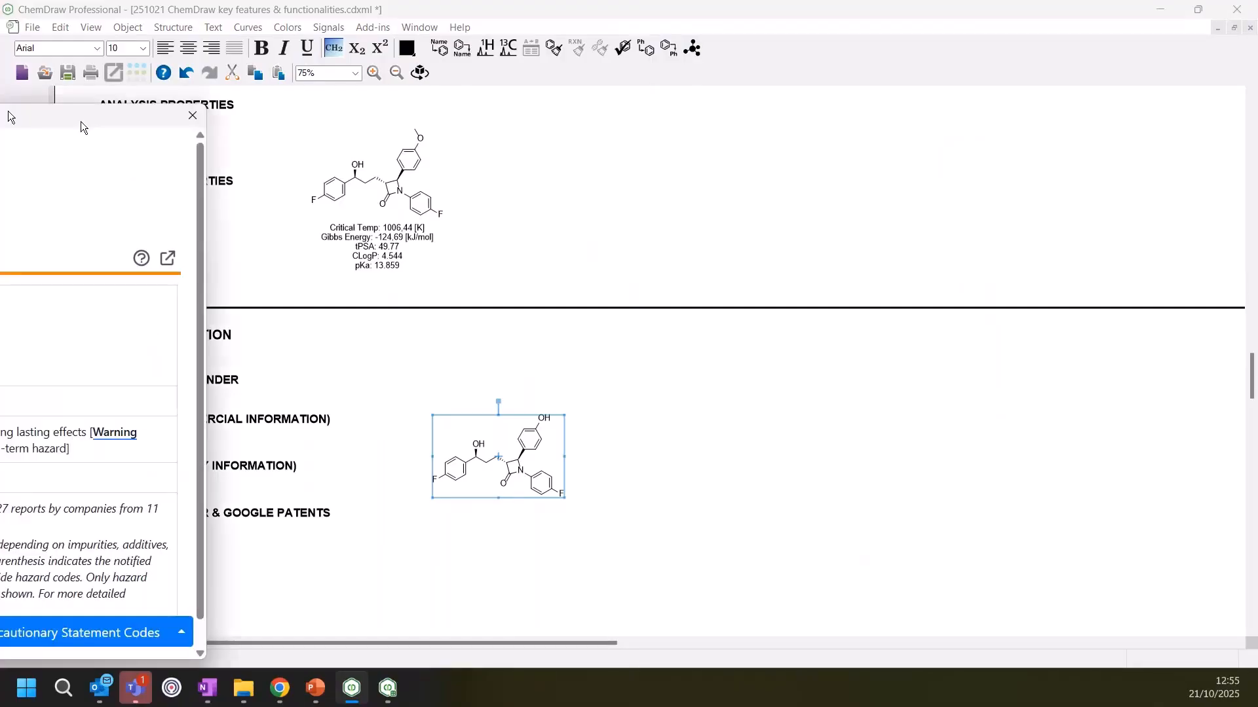
pyautogui.moveTo(81, 121); pyautogui.dragTo(949, 57)
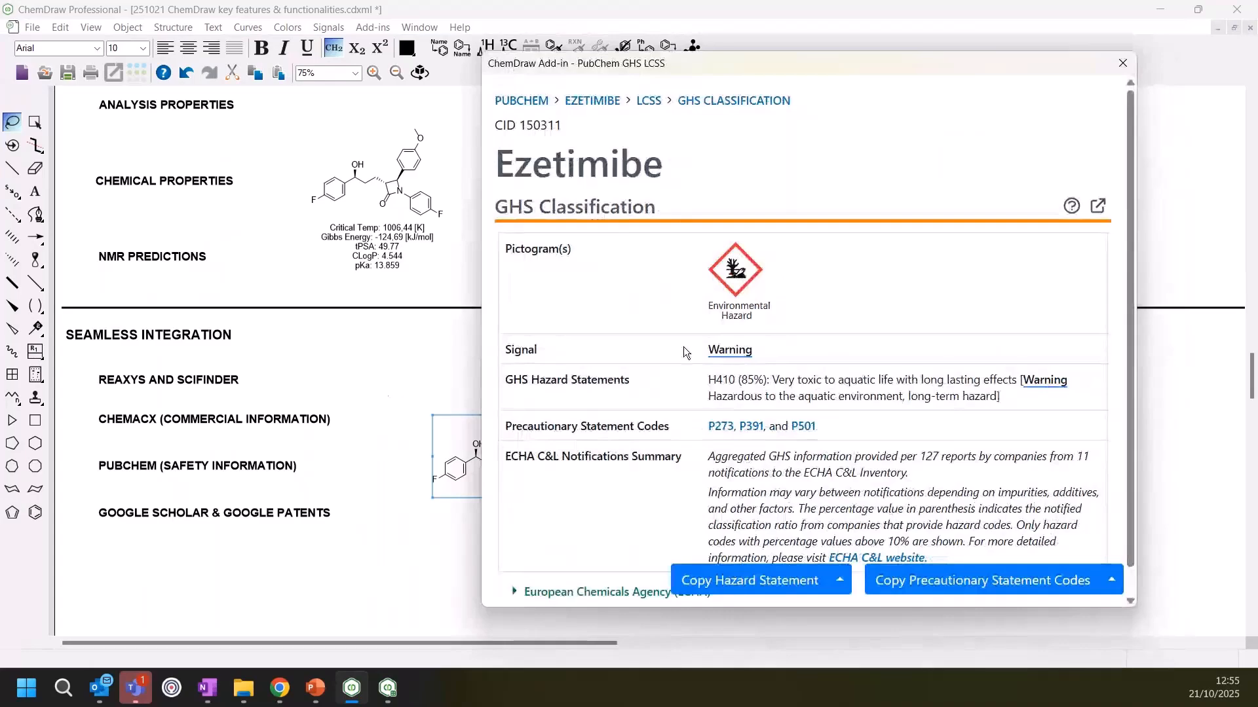
pyautogui.scroll(-1, 668, 278)
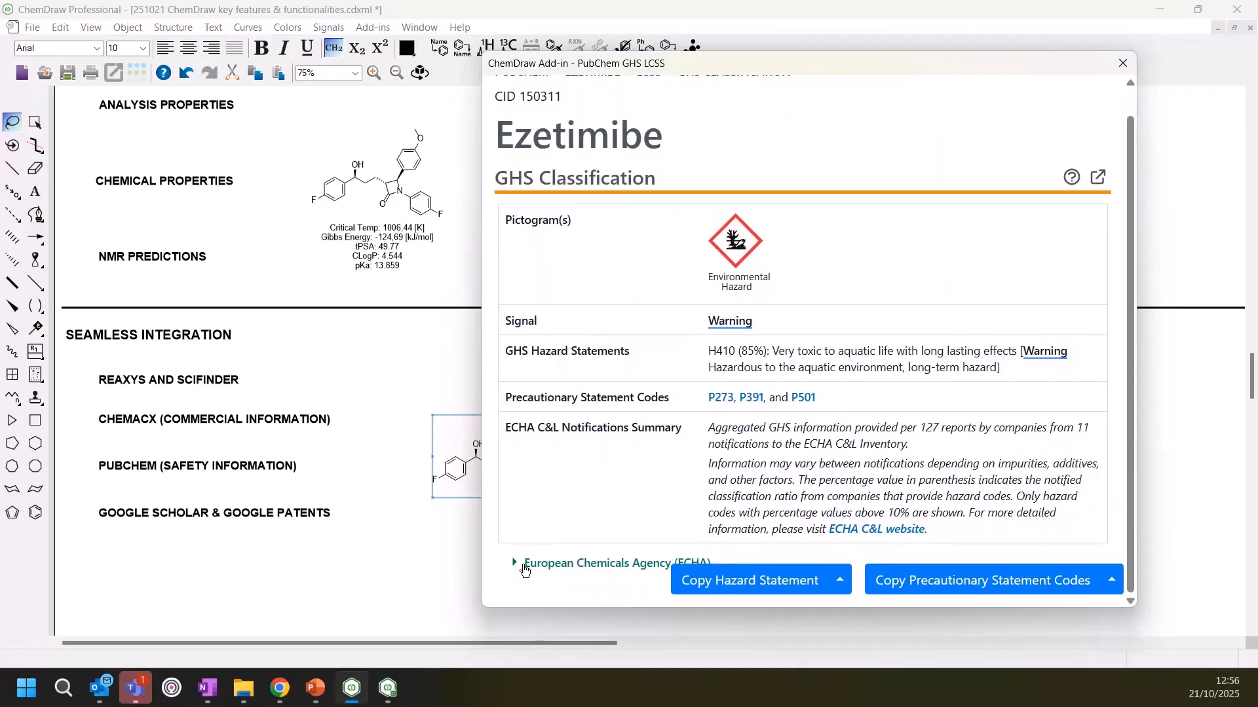
pyautogui.scroll(1, 730, 313)
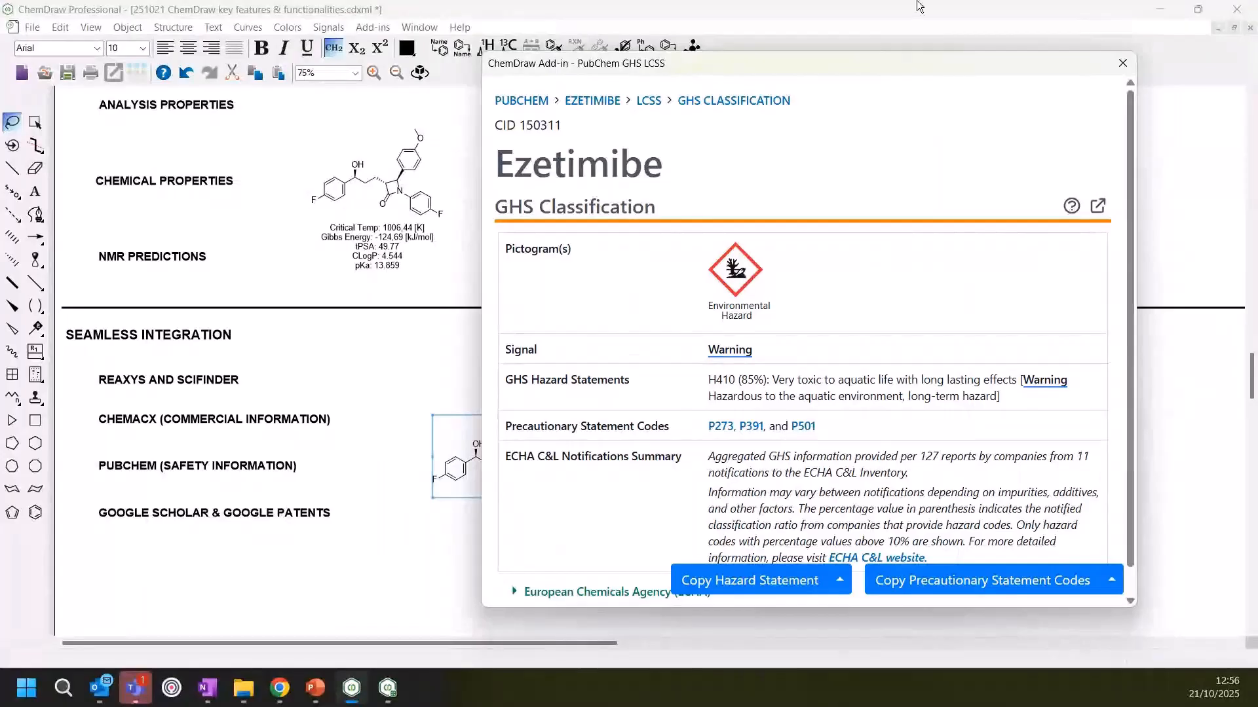
pyautogui.scroll(-5, 311, 501)
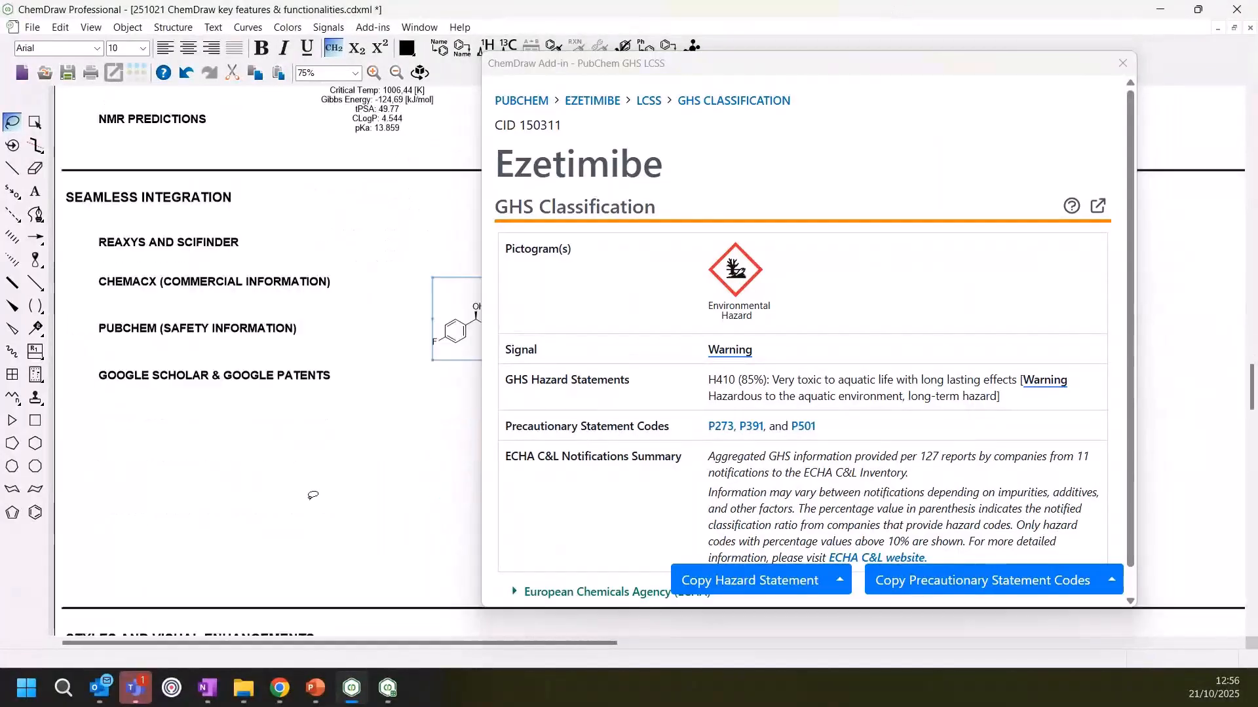
pyautogui.scroll(1, 310, 495)
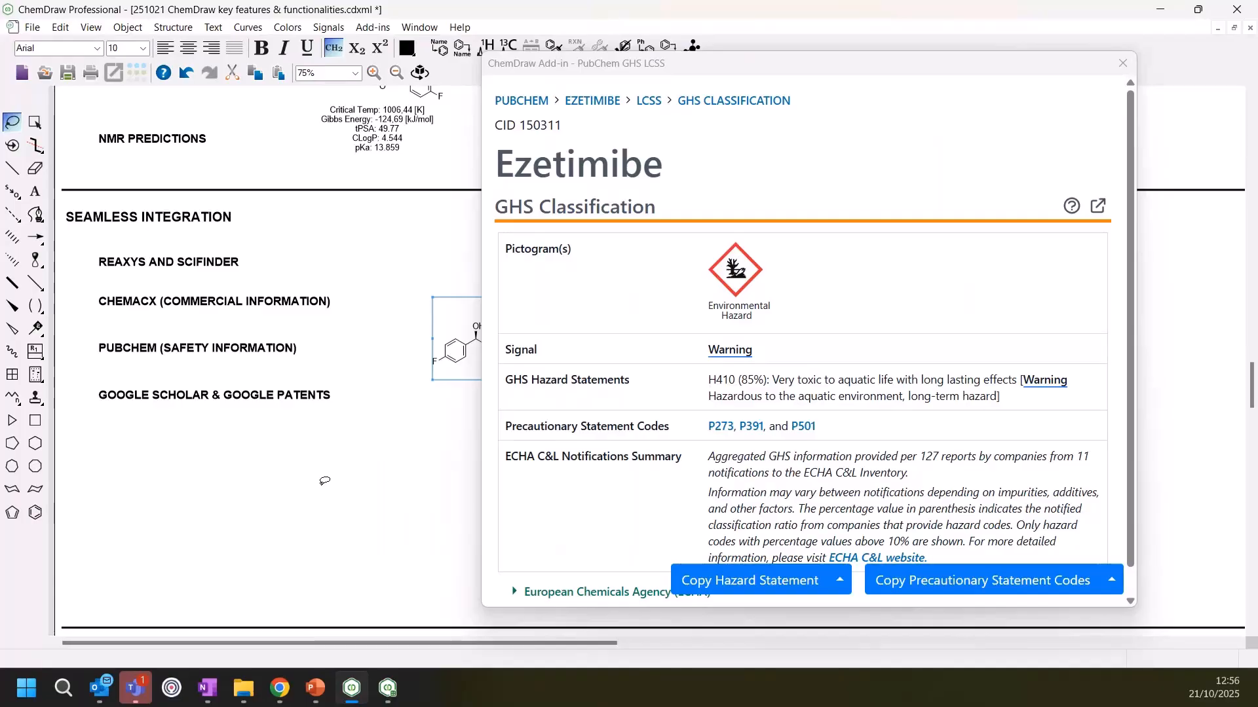
# Switch to Chrome and view the ChemDraw+ dashboard with its style sheets, recent drawings and favorites
pyautogui.moveTo(280, 688)
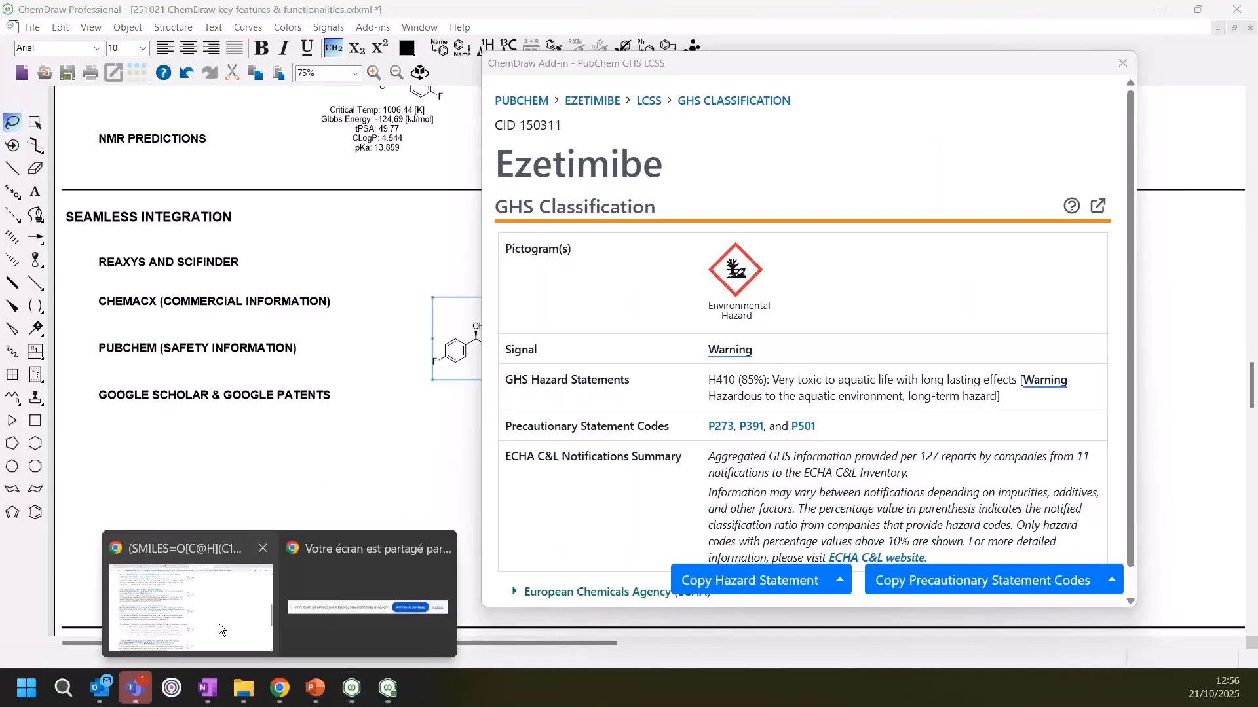
pyautogui.click(219, 623)
pyautogui.click(124, 18)
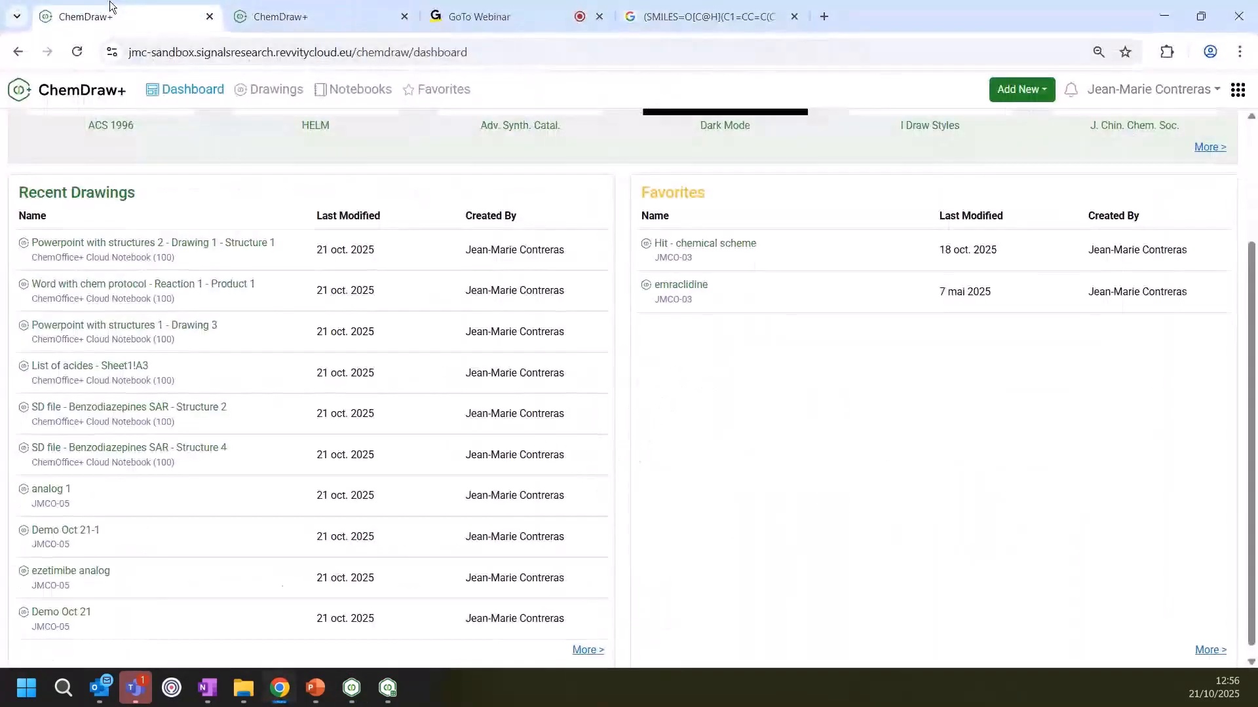
pyautogui.scroll(3, 434, 305)
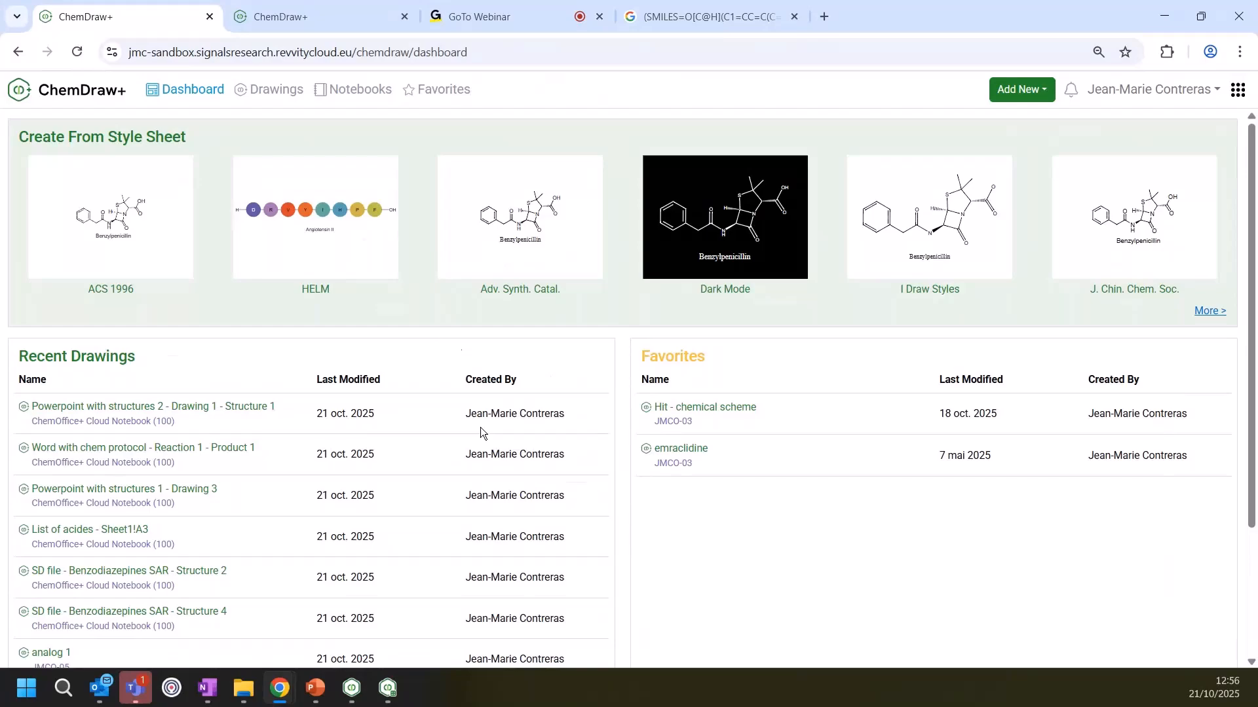
pyautogui.click(207, 688)
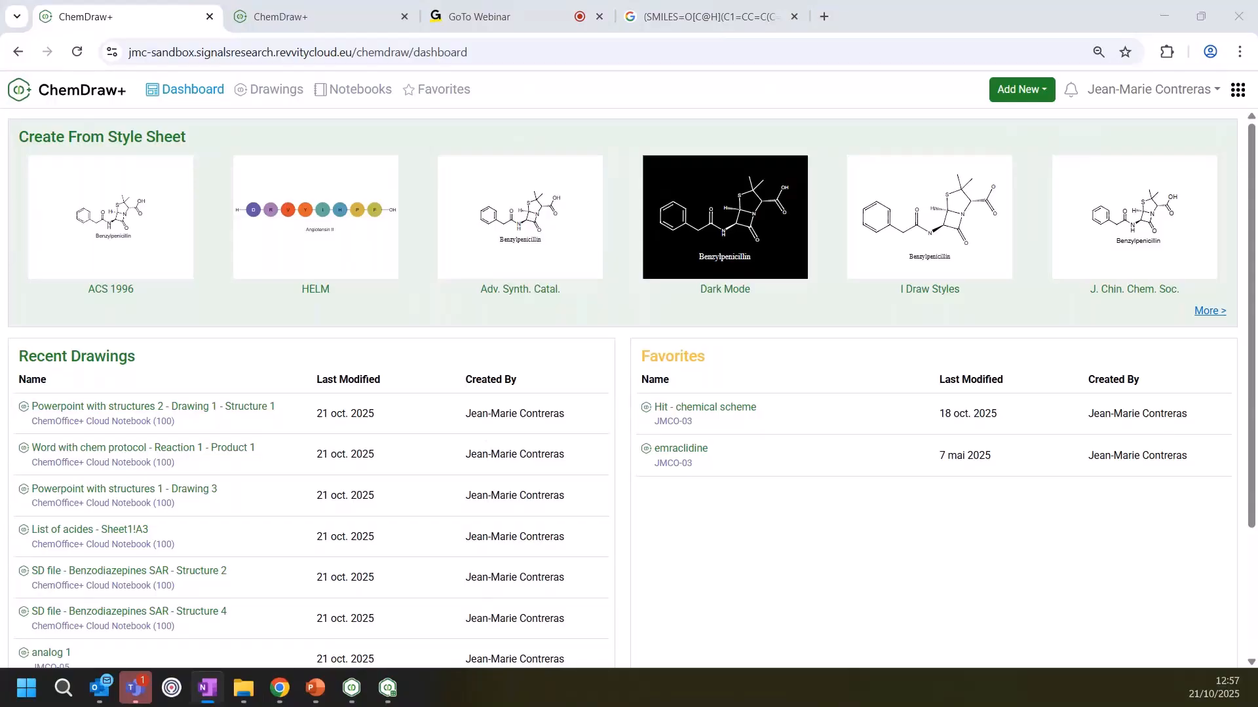
pyautogui.hotkey('alt', 'Tab')
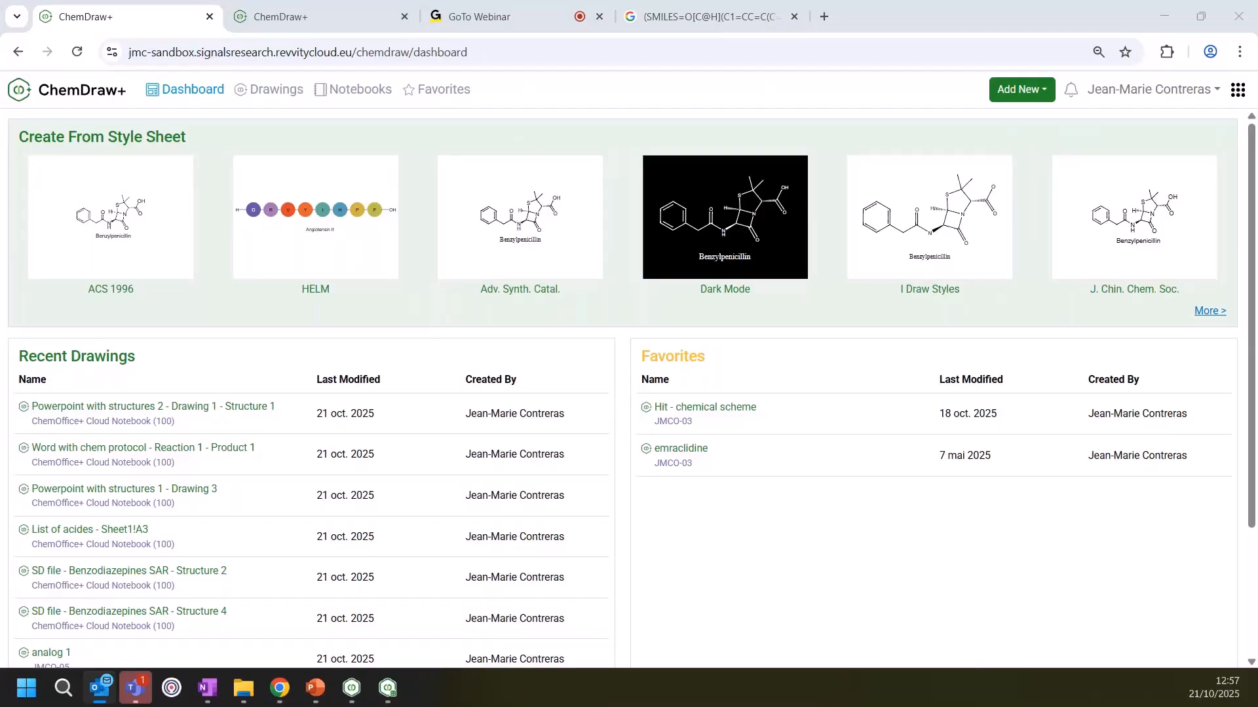
pyautogui.moveTo(135, 688)
pyautogui.moveTo(145, 638)
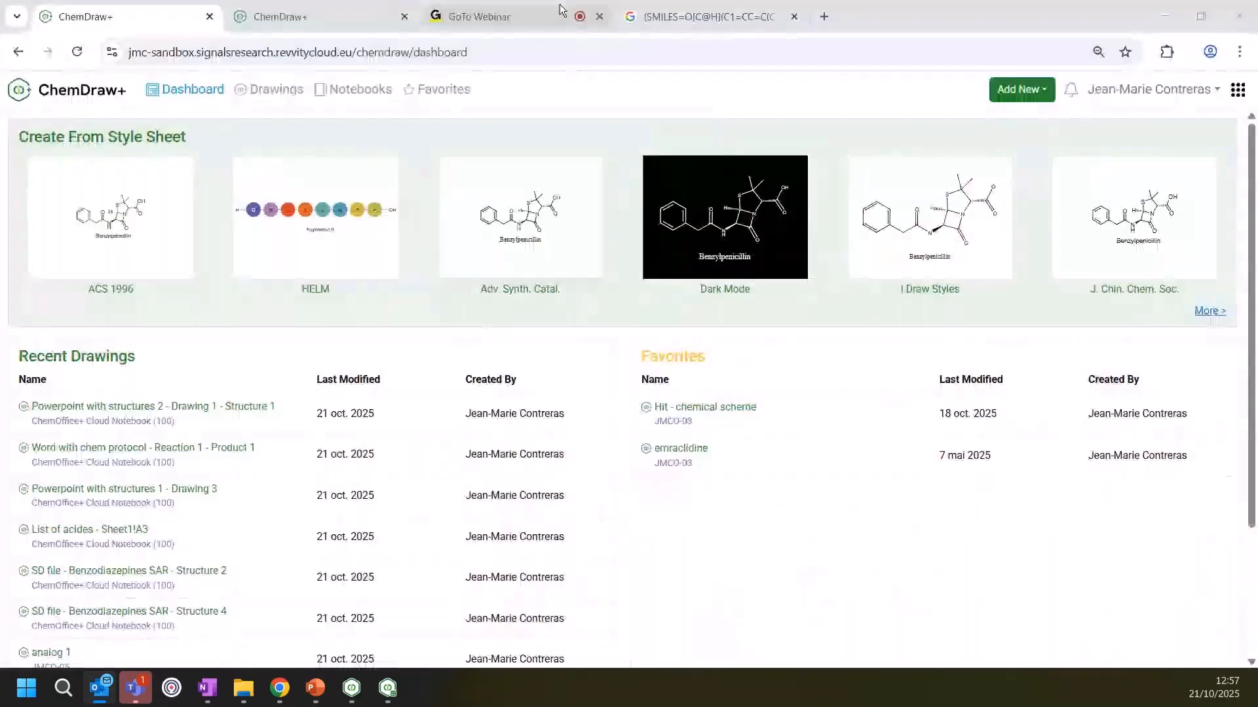
# Switch to the GoTo Webinar session and stop sharing the screen
pyautogui.click(535, 5)
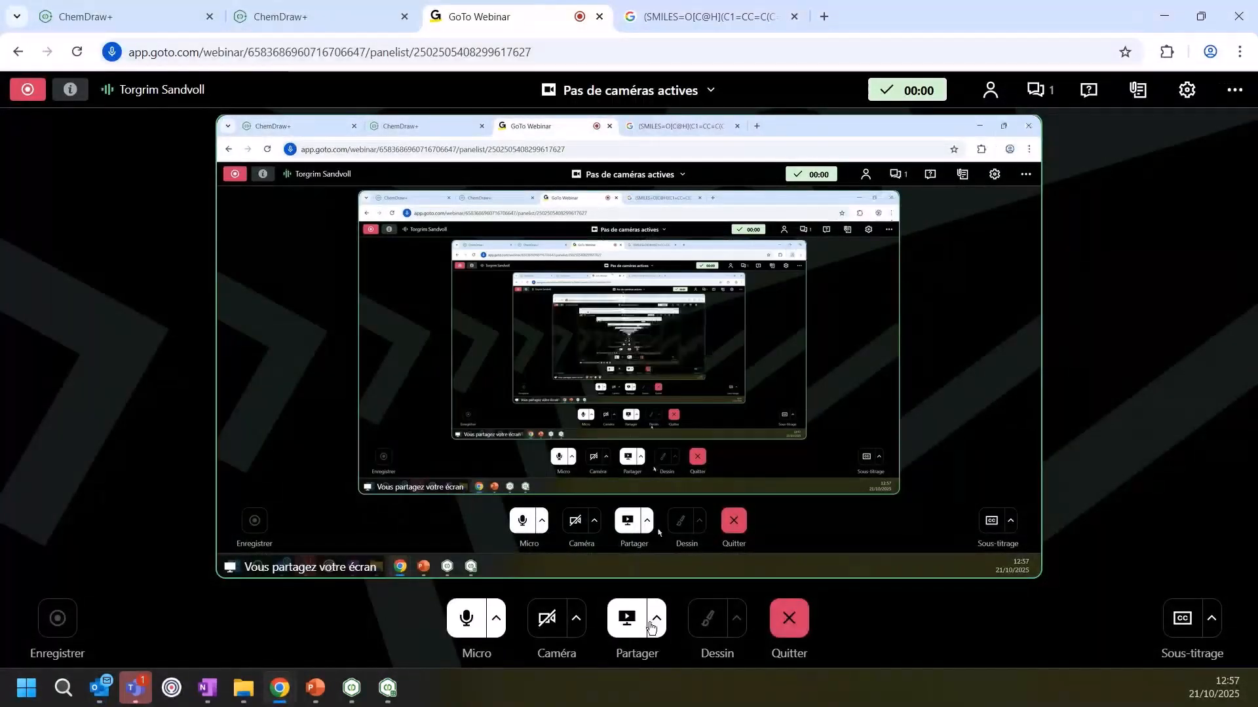
pyautogui.click(651, 627)
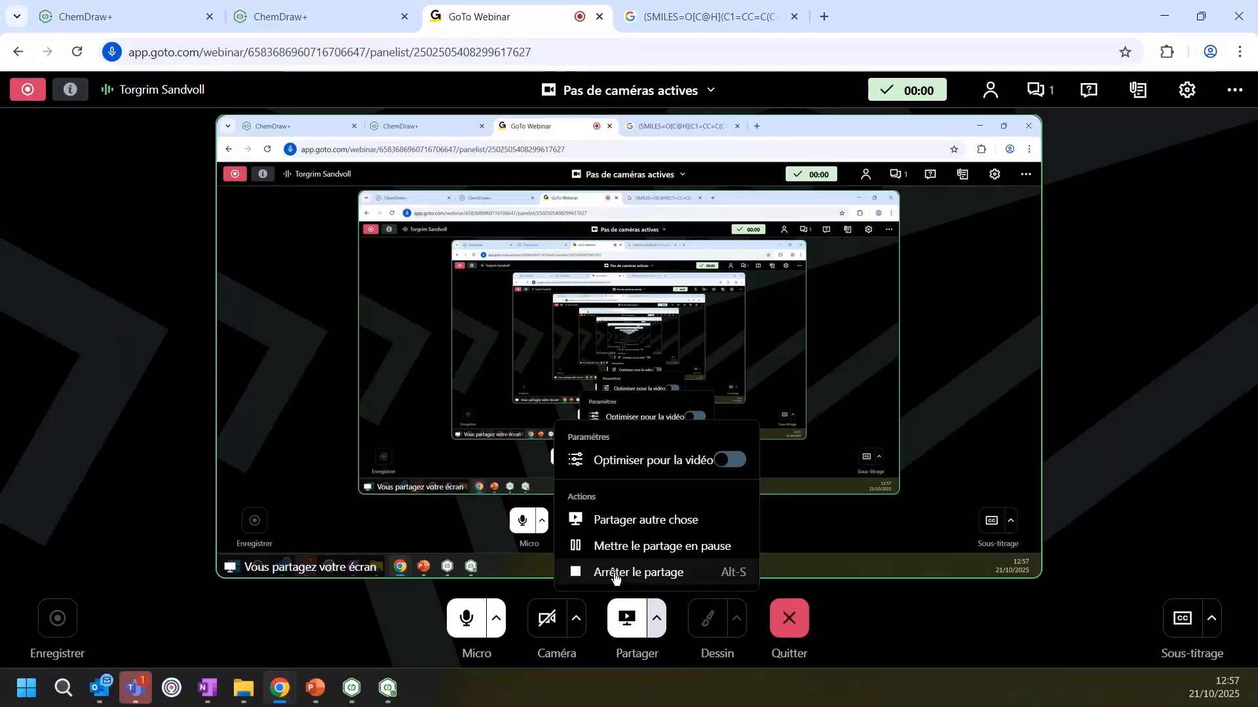
pyautogui.click(614, 575)
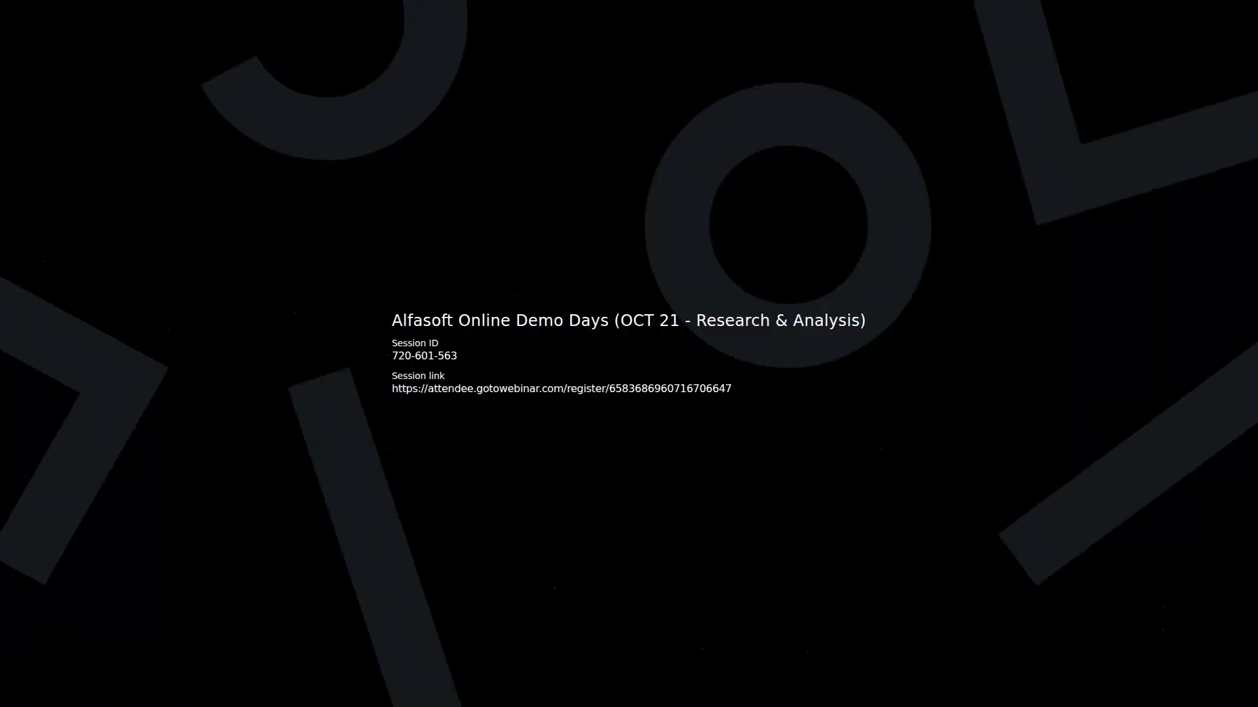